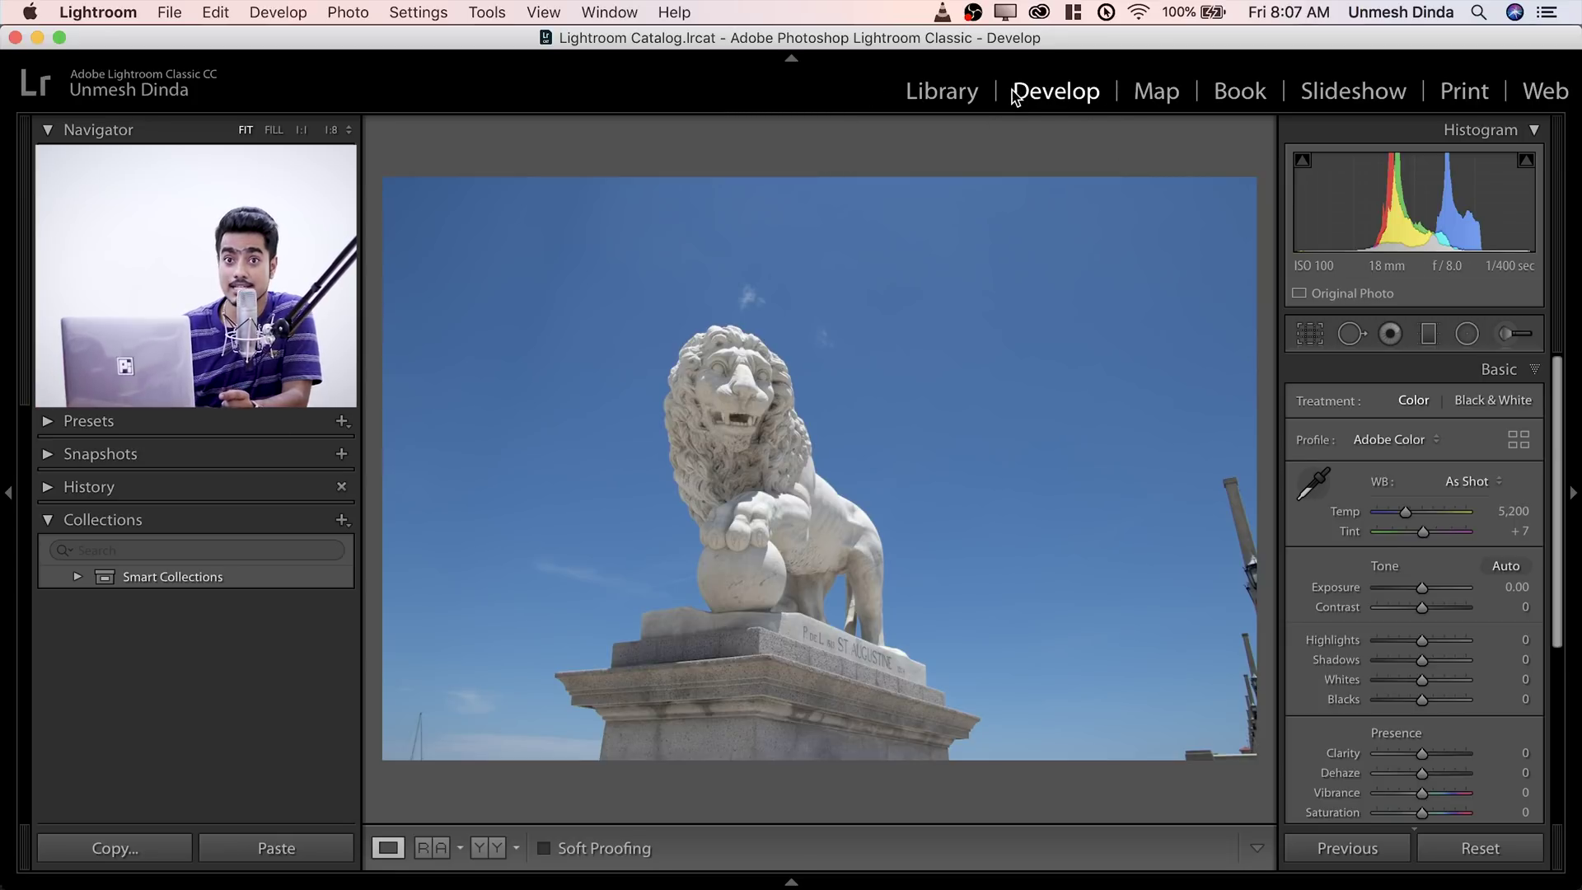
- Convert the lion photo to Black & White and set a custom white balance (Temp 5,200, Tint +7)
click(1495, 401)
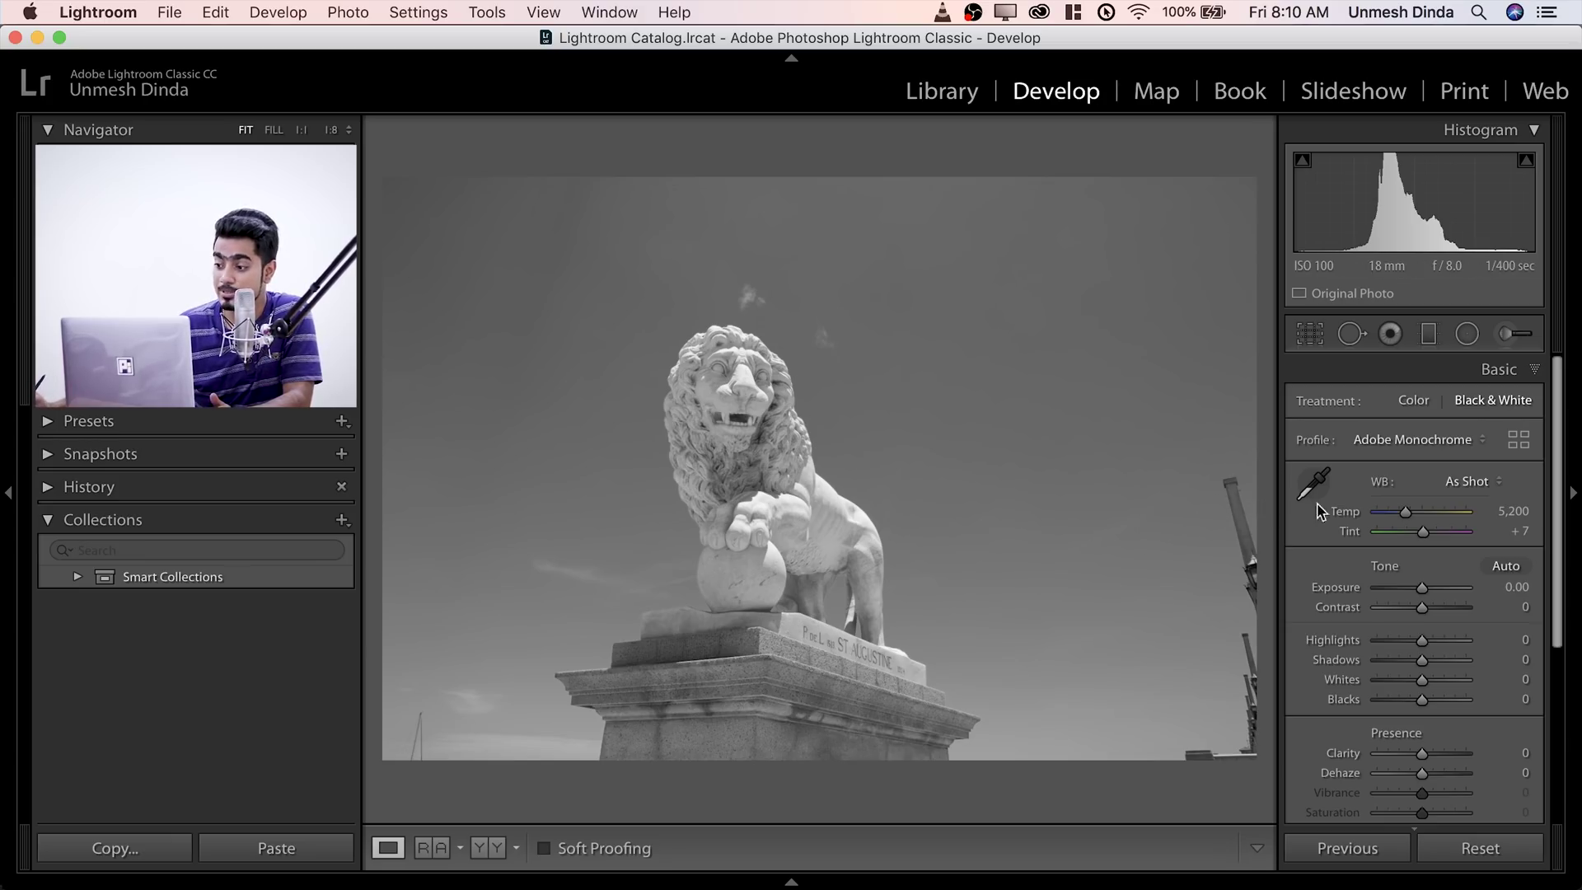
drag(1400, 513, 1406, 513)
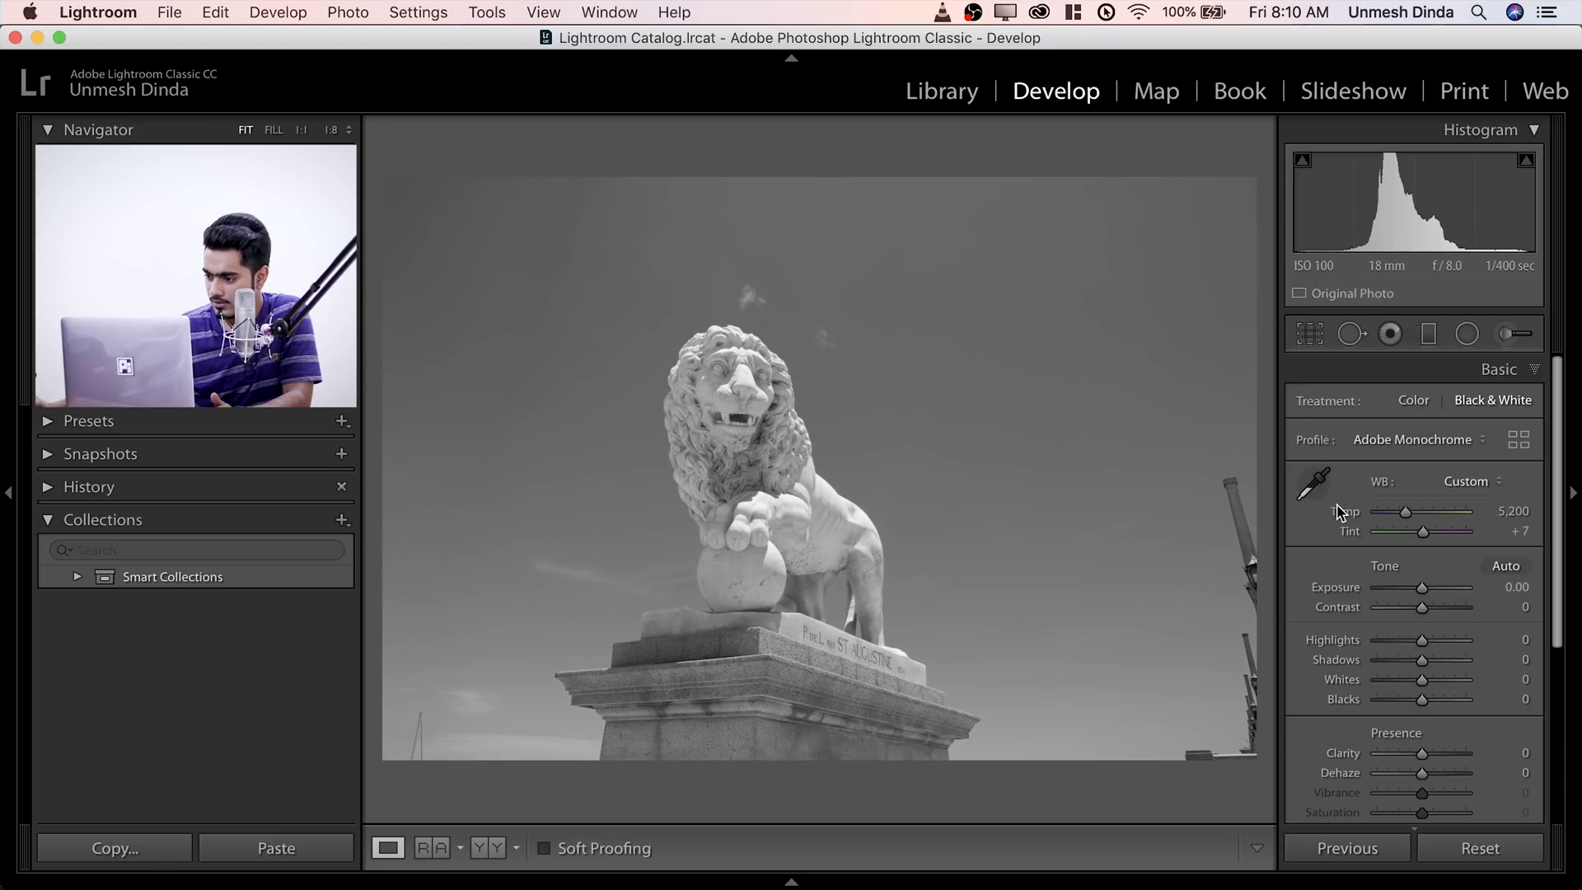
- Zoom to 1:1 on the lion's head and pull Highlights down to −100
scroll(1328, 557, down, 5)
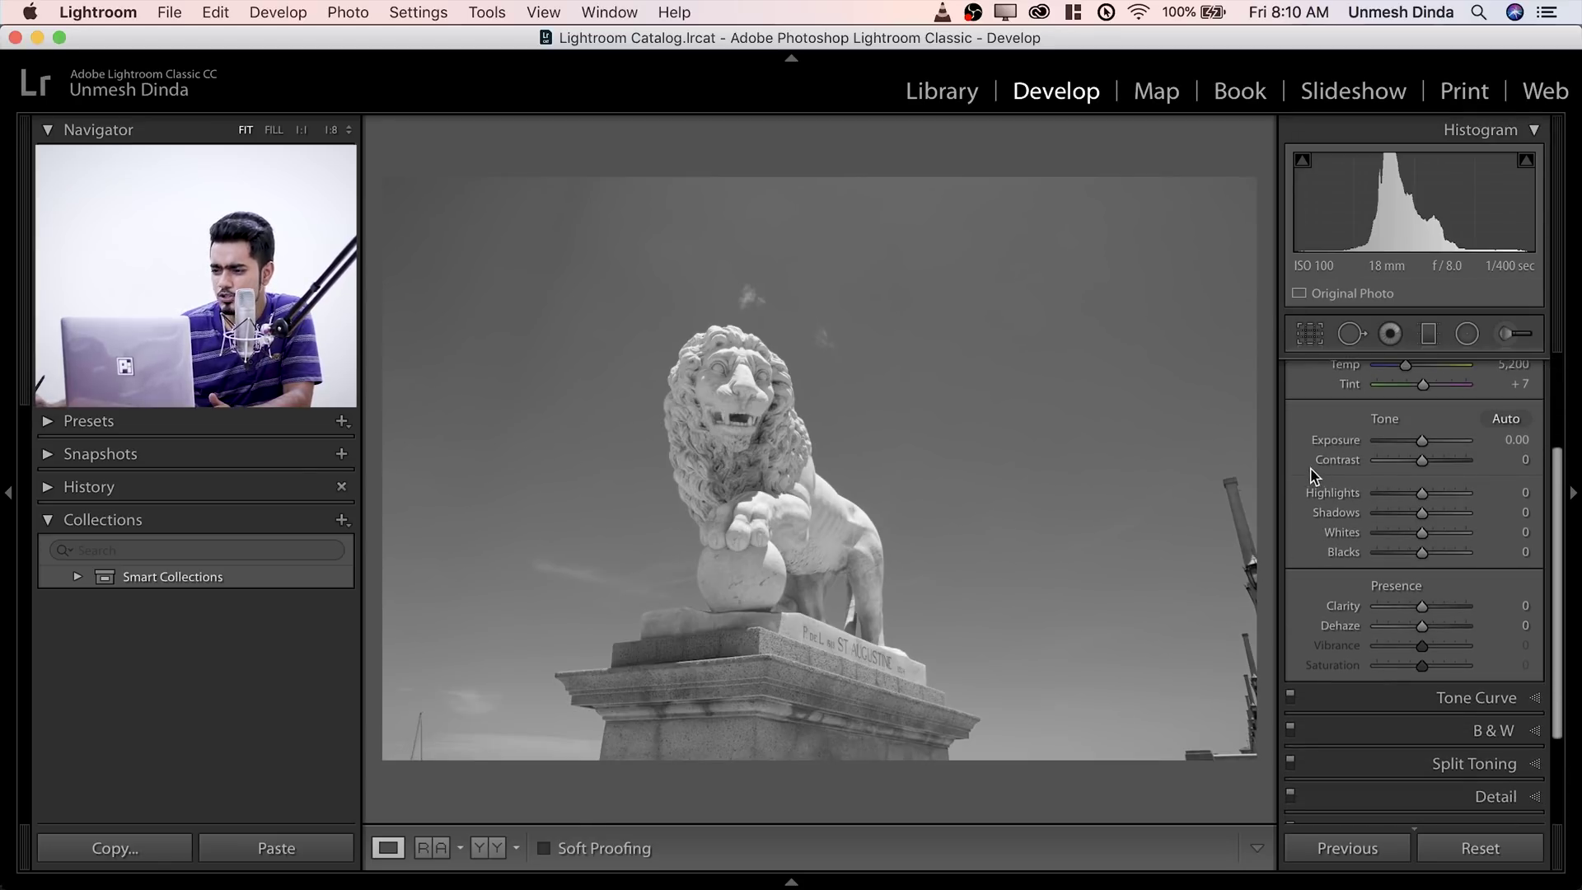
key(z)
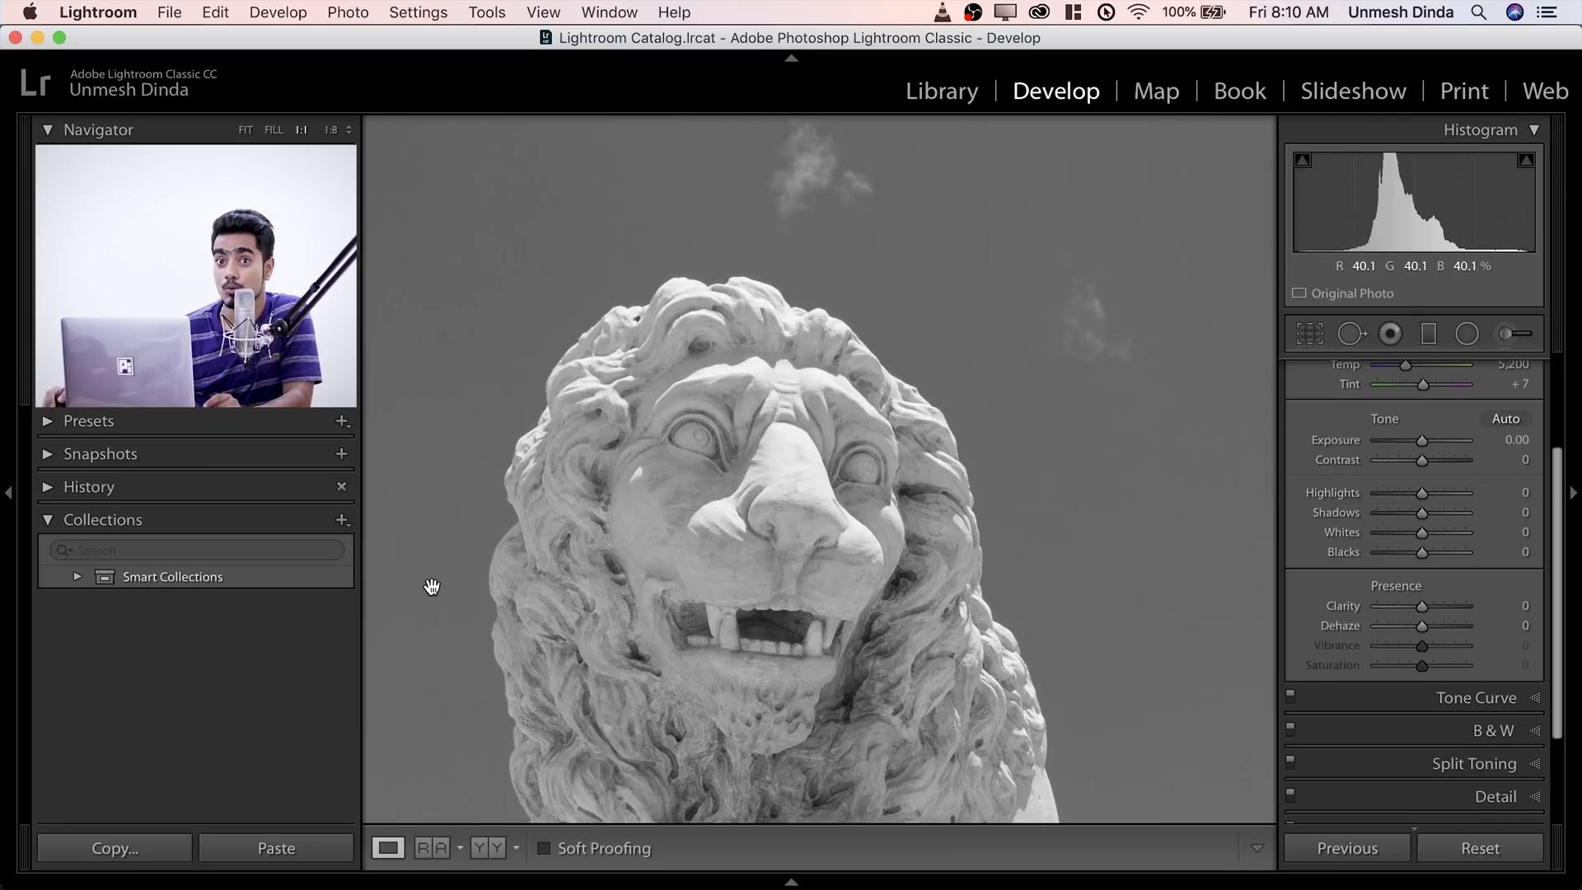
drag(1421, 493, 1374, 492)
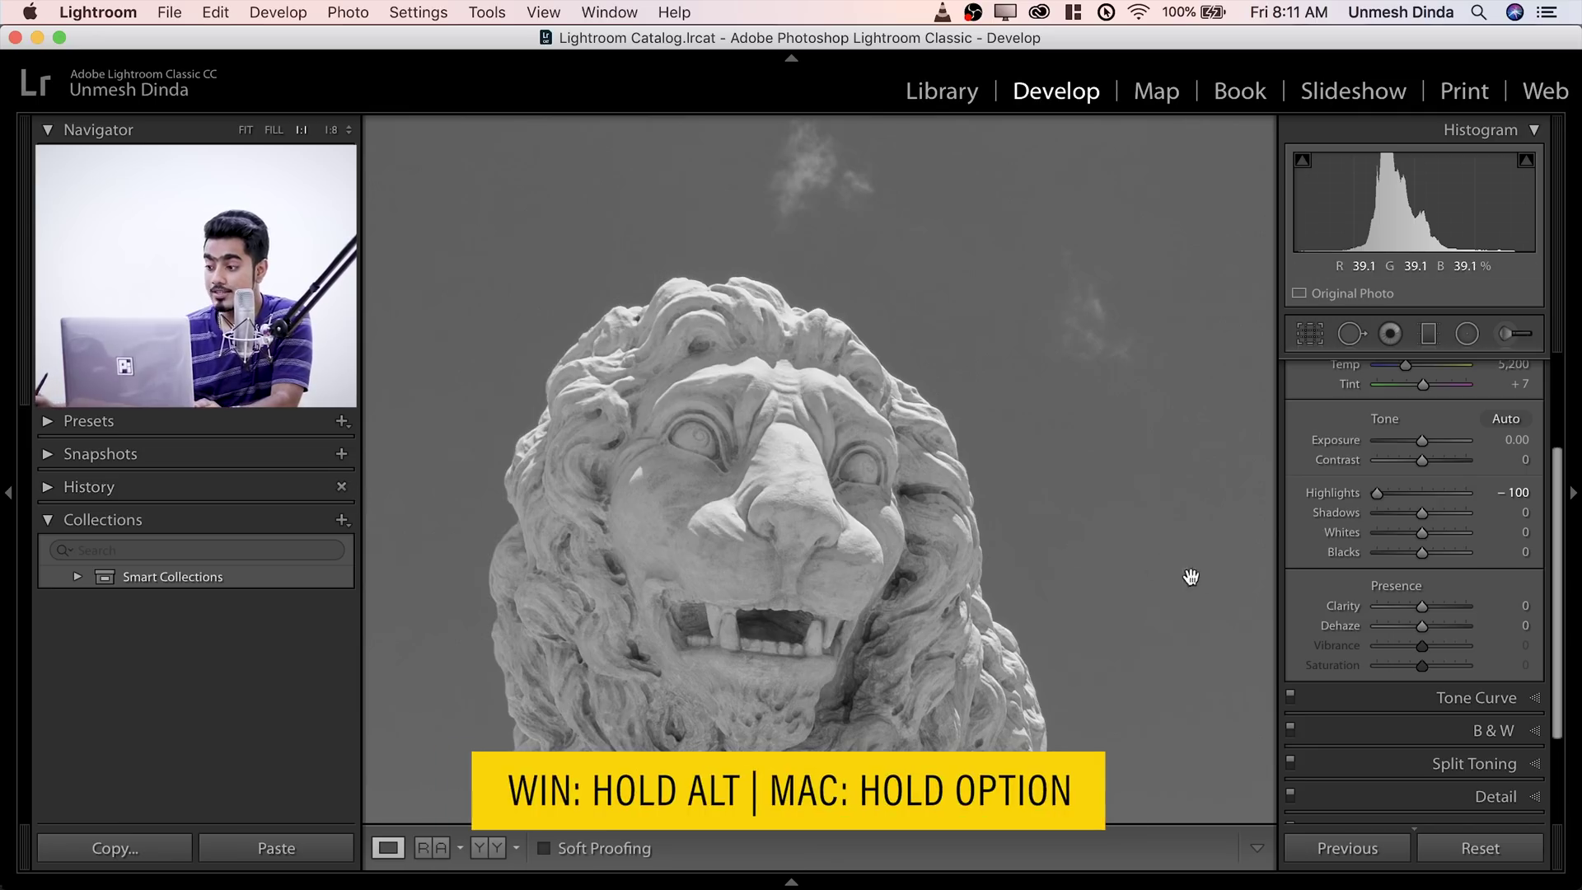
- Raise Whites to +52, just short of clipping, using the clipping preview
key(alt)
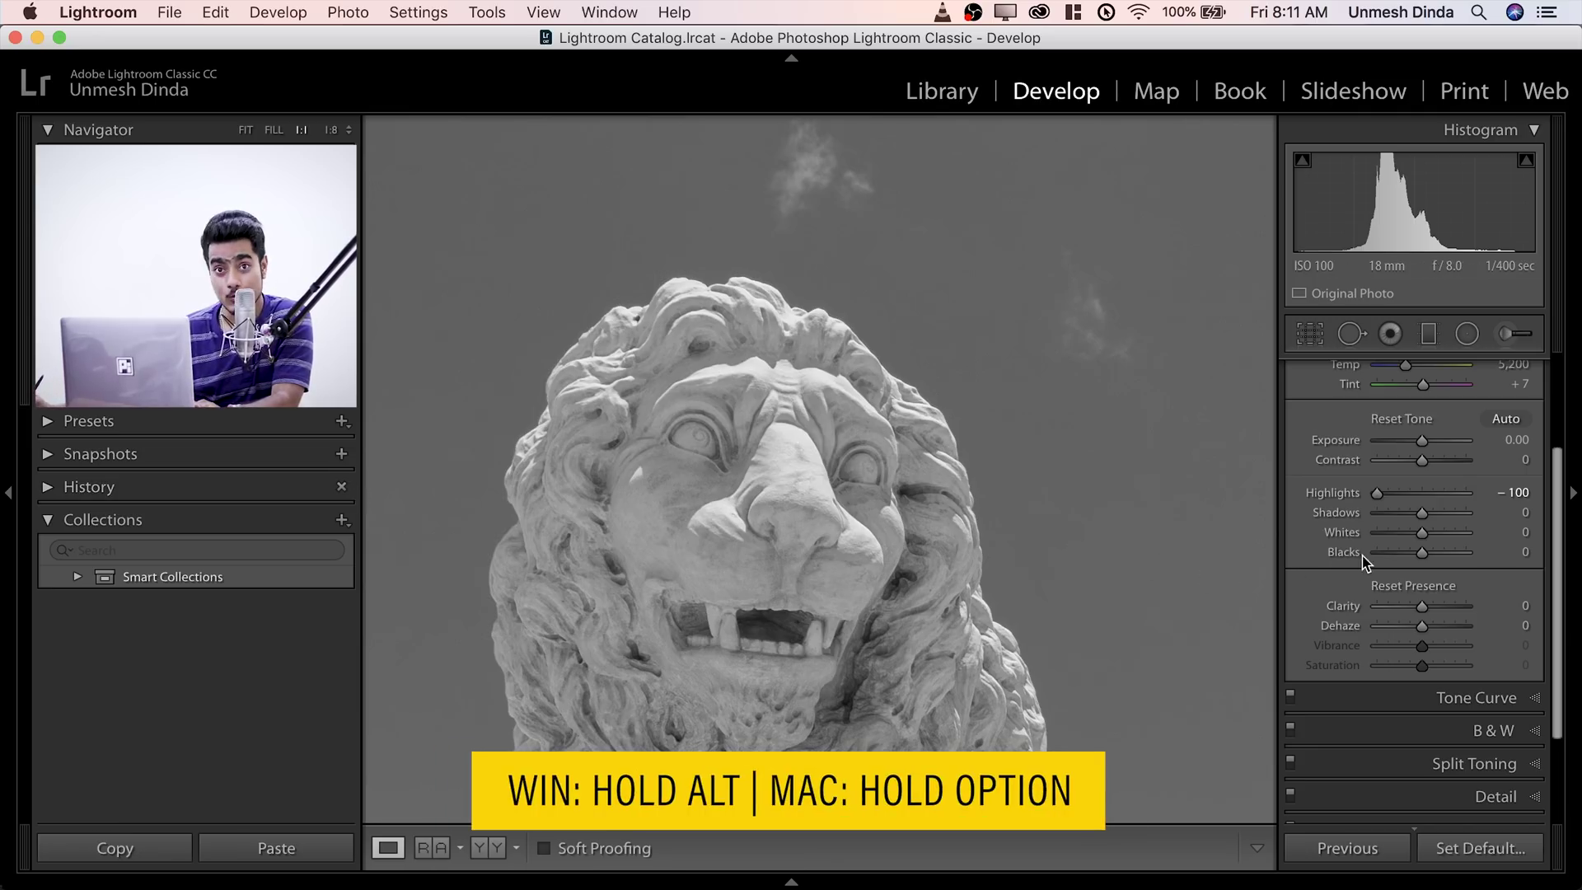
drag(1423, 537, 1454, 540)
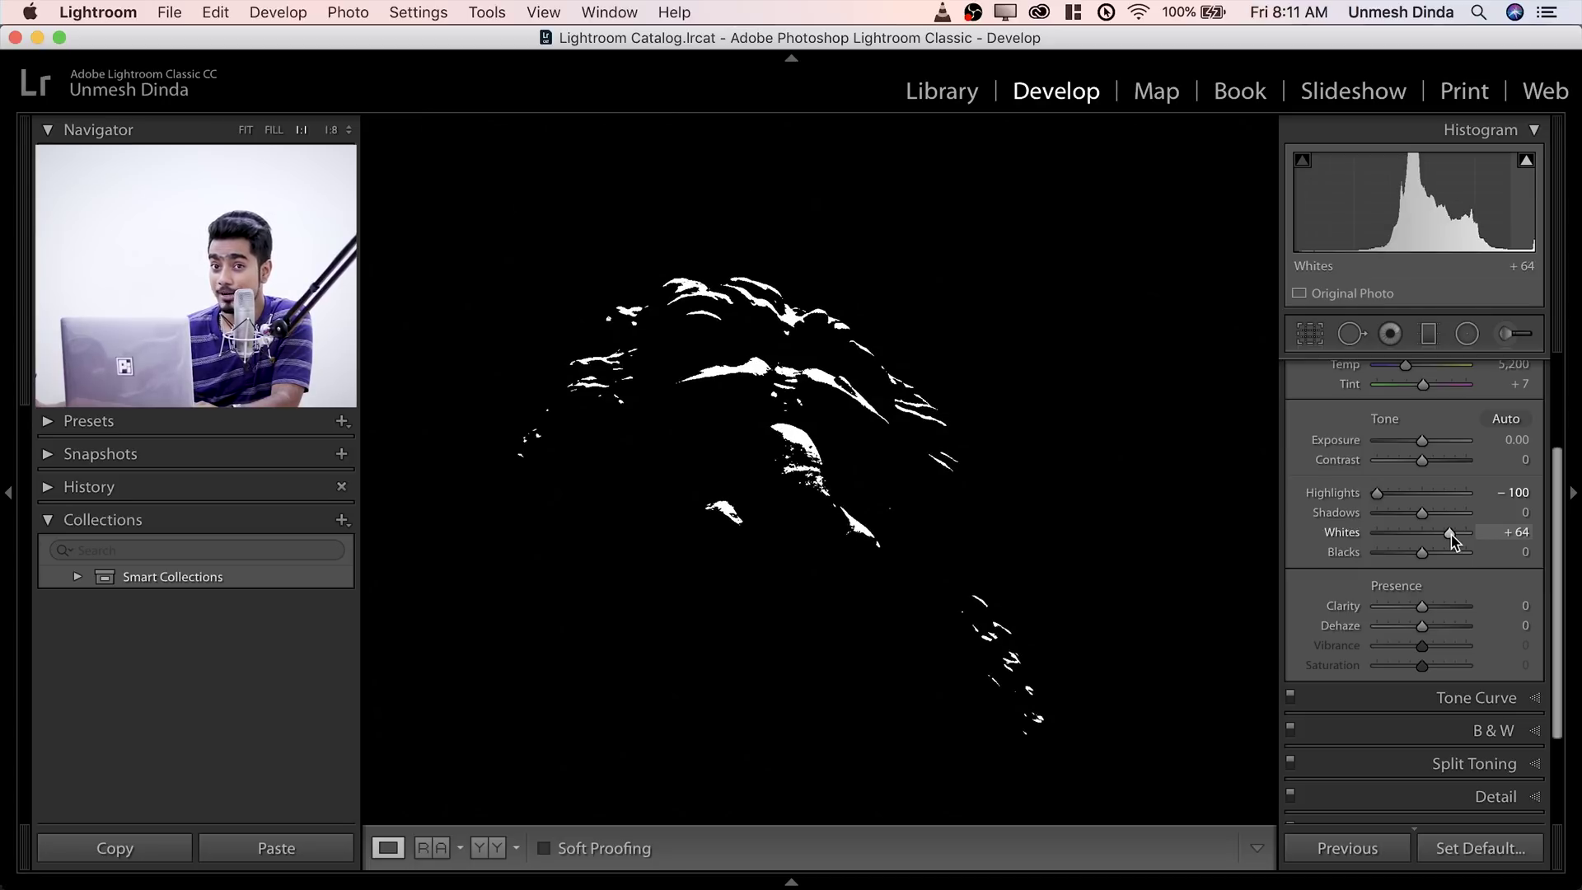
drag(1454, 541, 1444, 534)
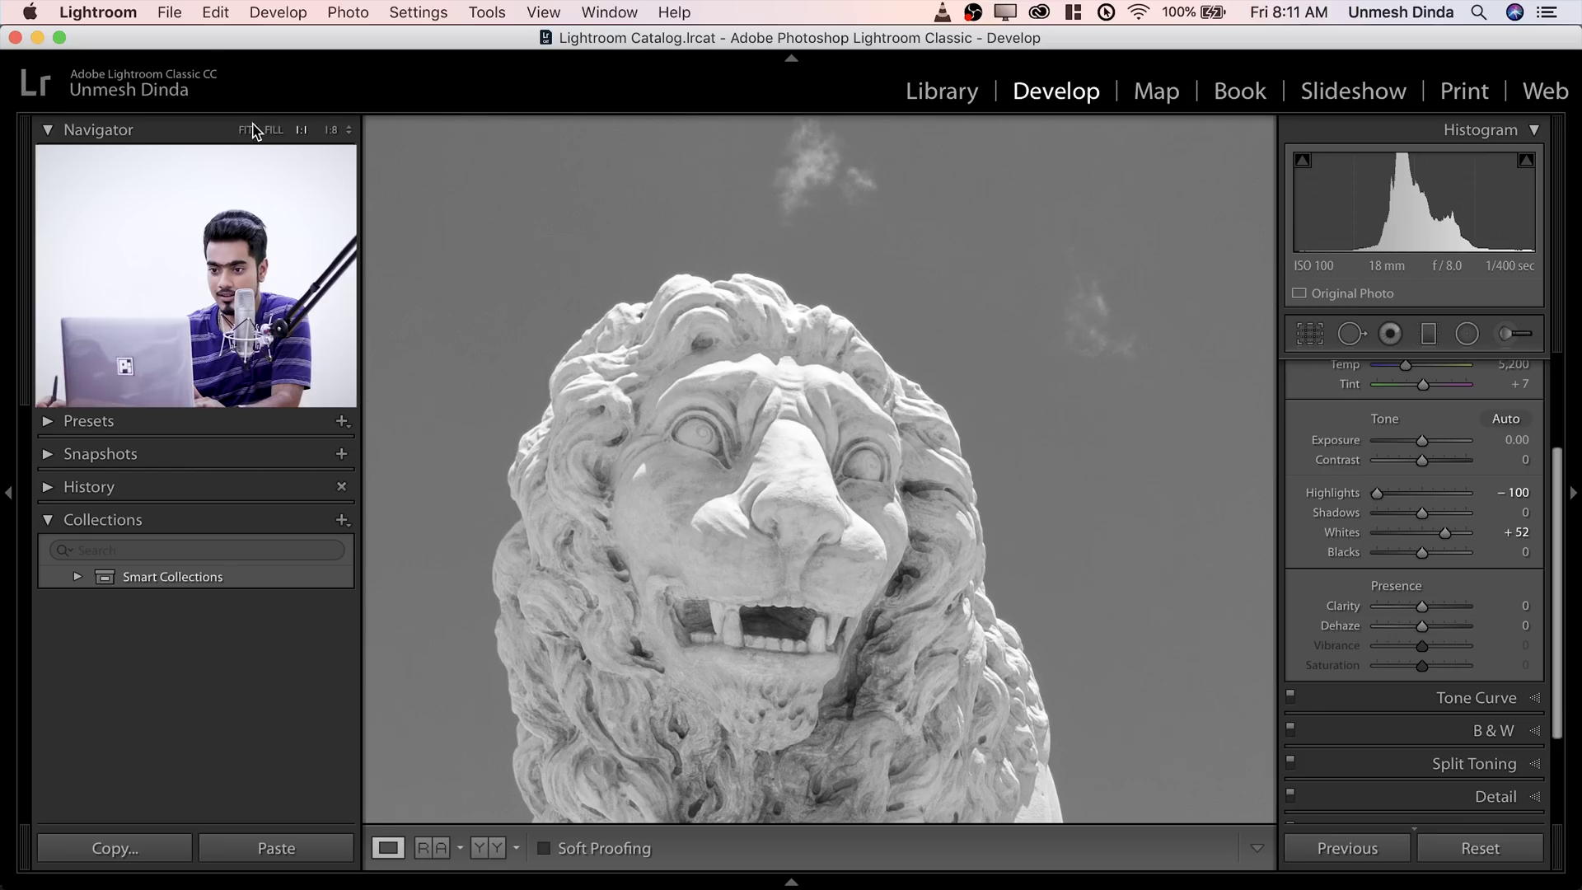
- Return to Fit view and lower Blacks to −65 while previewing shadow clipping
click(1105, 446)
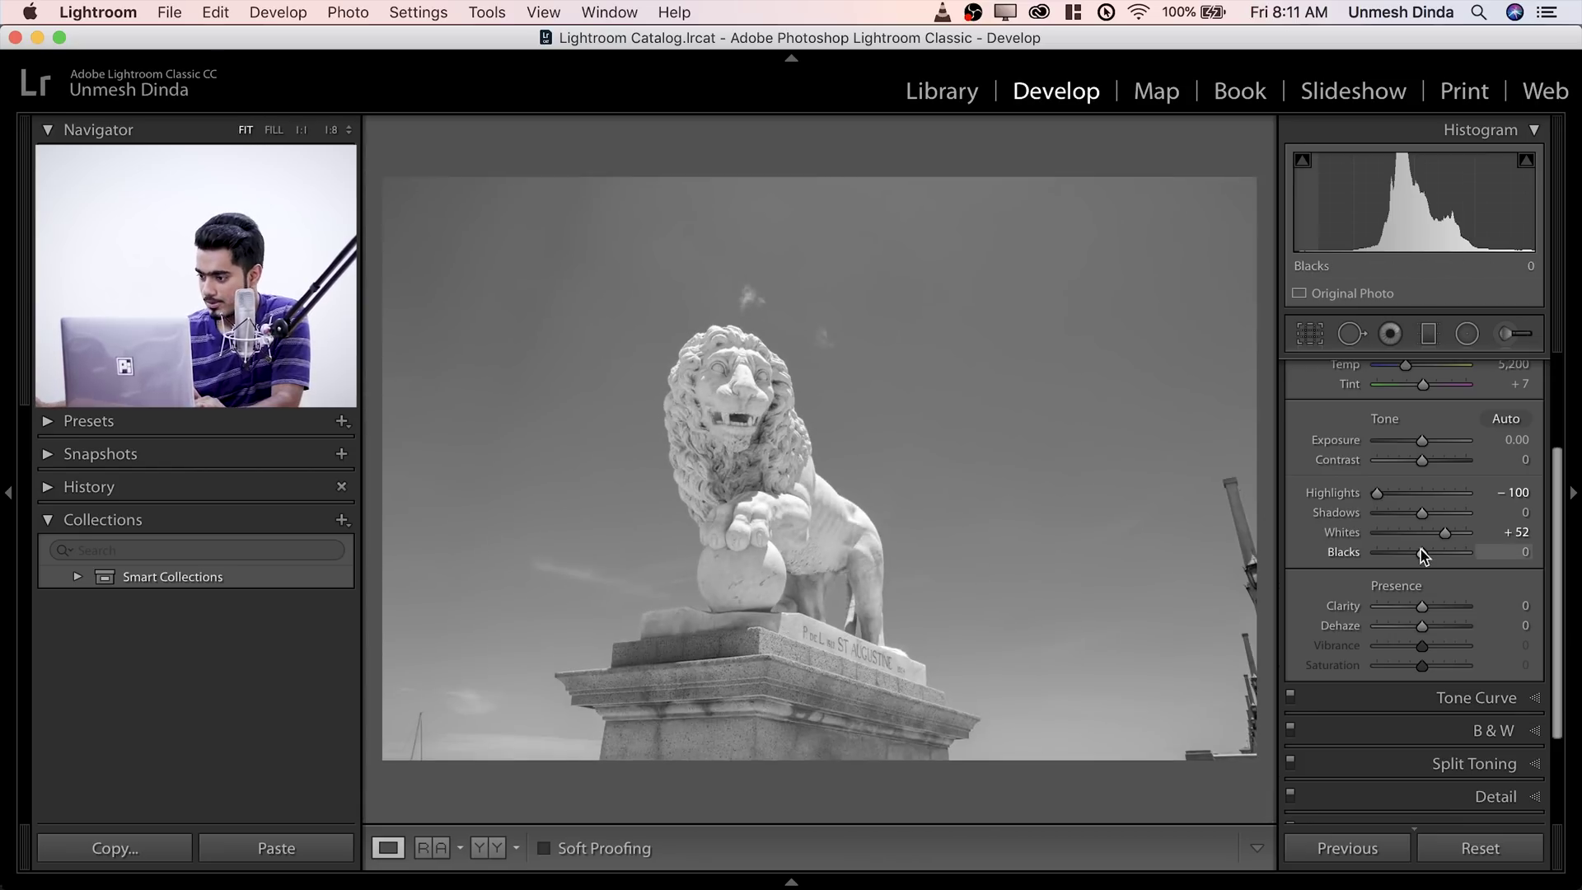
key(alt)
drag(1420, 561, 1392, 555)
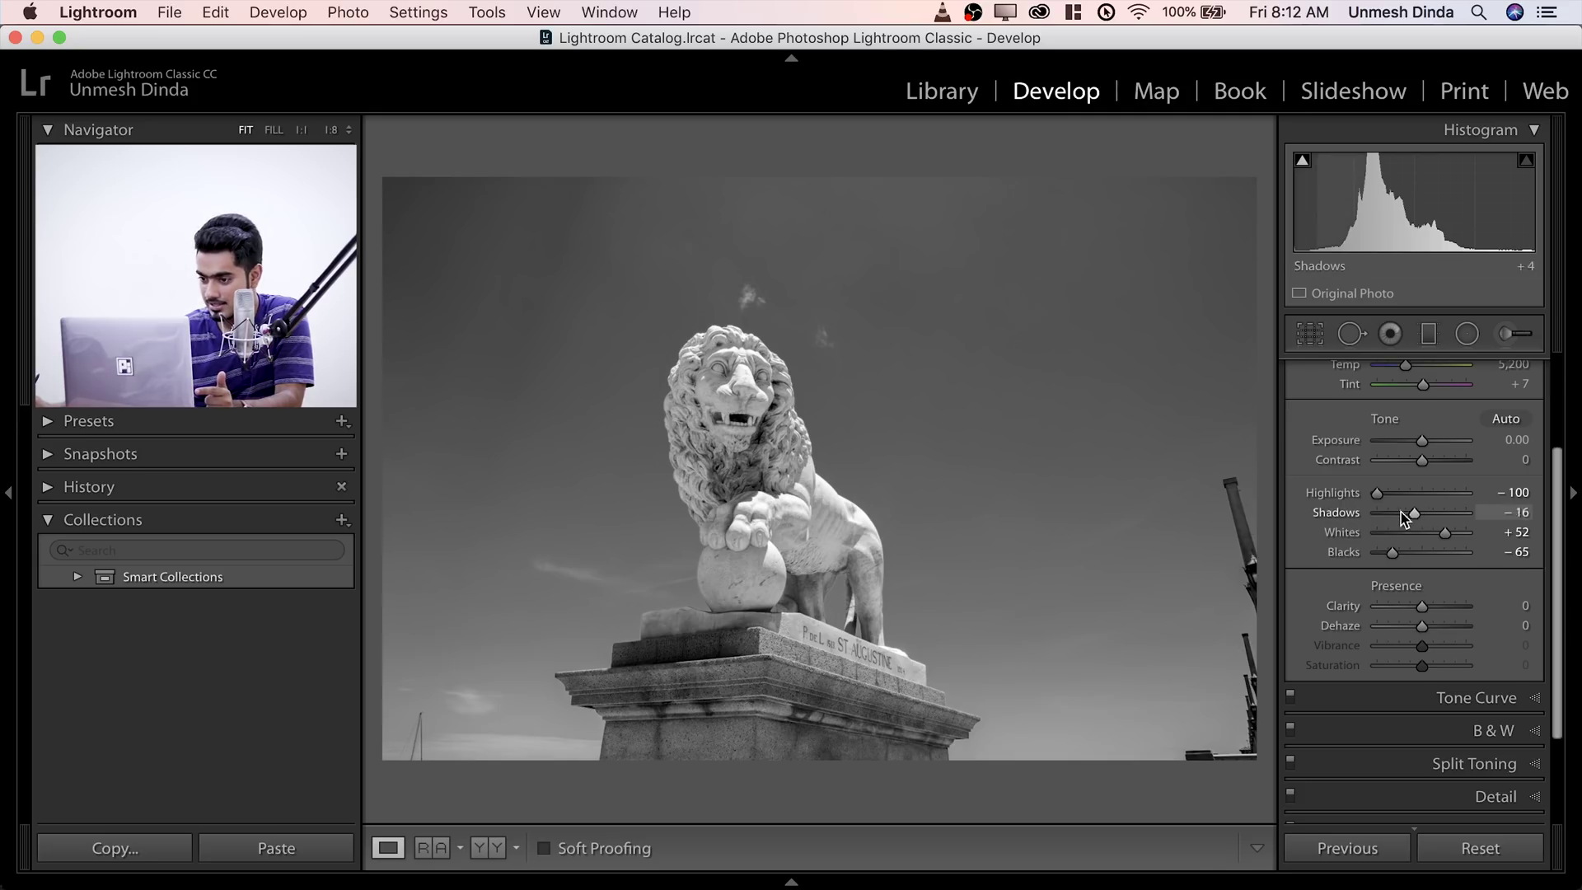
- Drop Shadows to −100 and increase Clarity to +48
drag(1404, 518, 1136, 505)
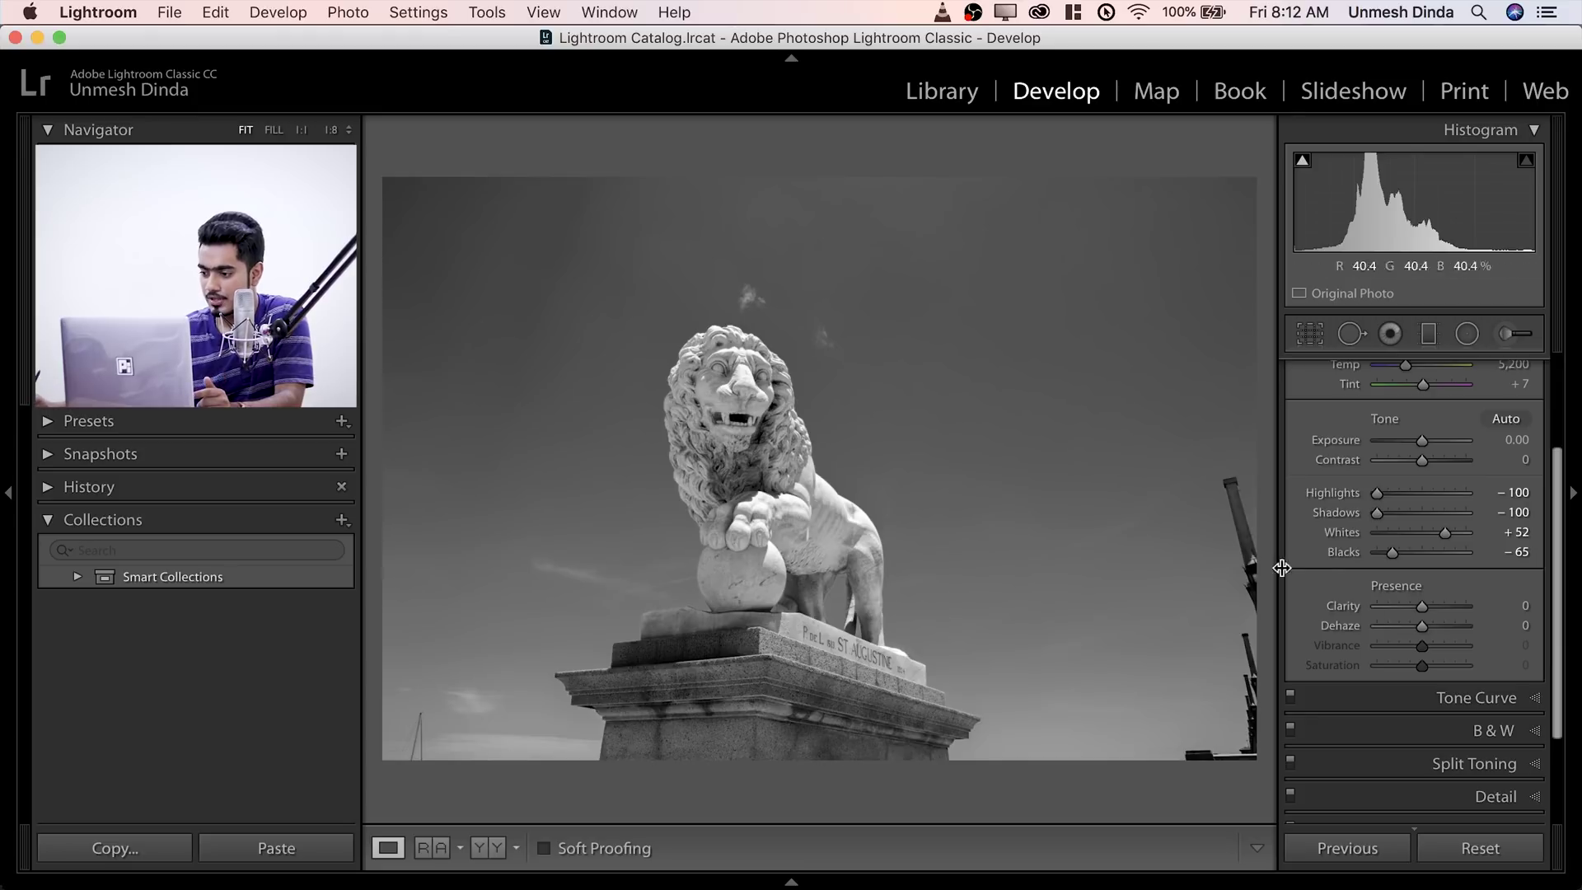
mouse_move(1427, 613)
mouse_down()
mouse_move(1511, 607)
mouse_move(1426, 614)
mouse_move(1447, 607)
mouse_up()
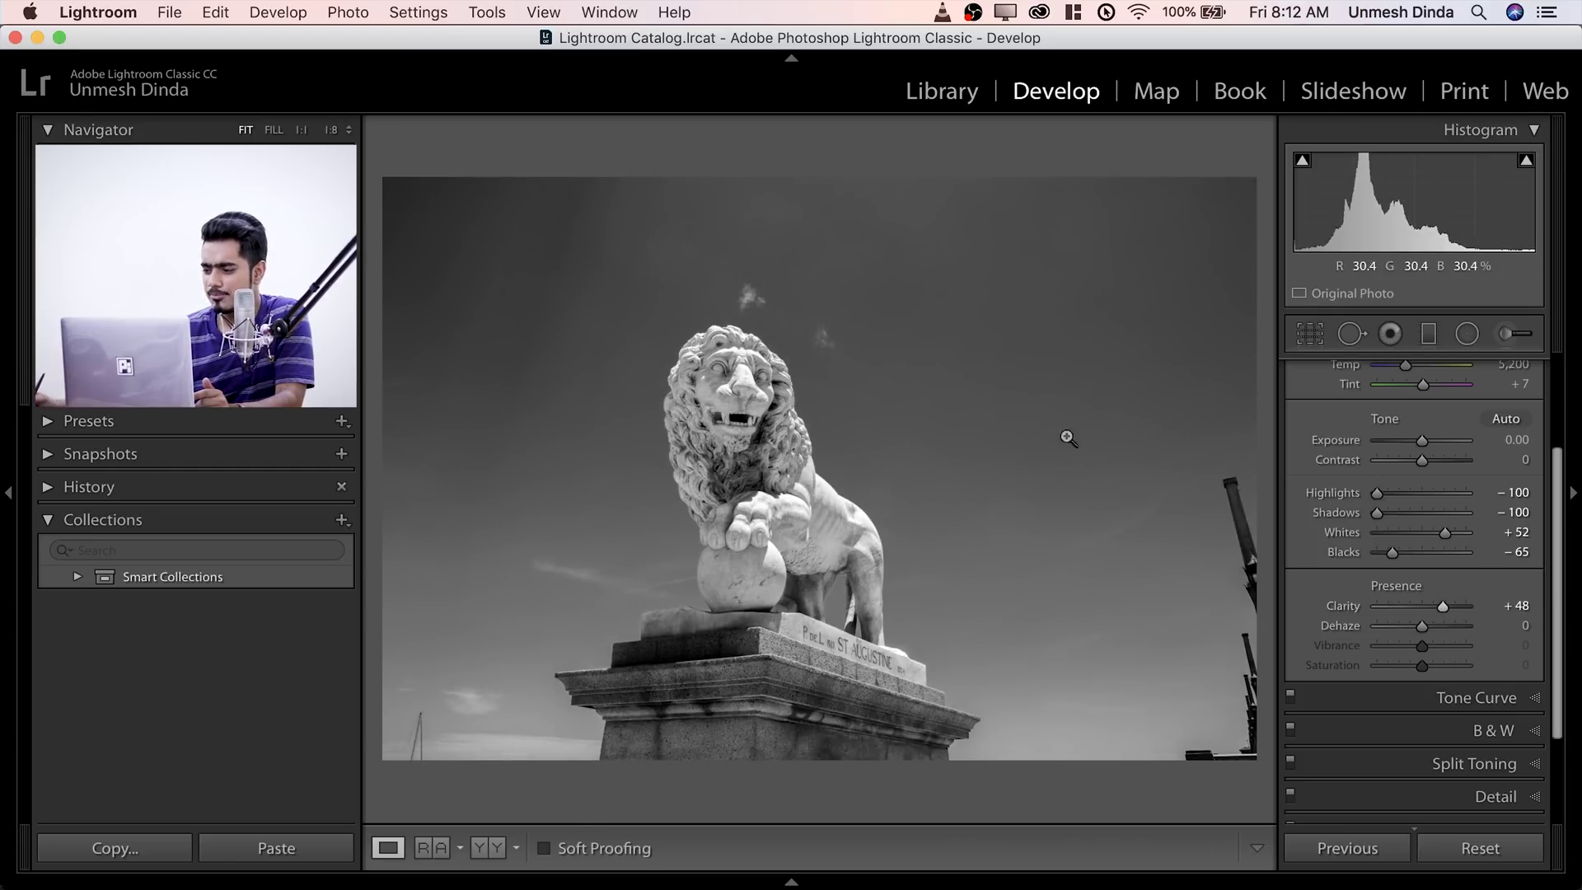
scroll(1308, 647, down, 4)
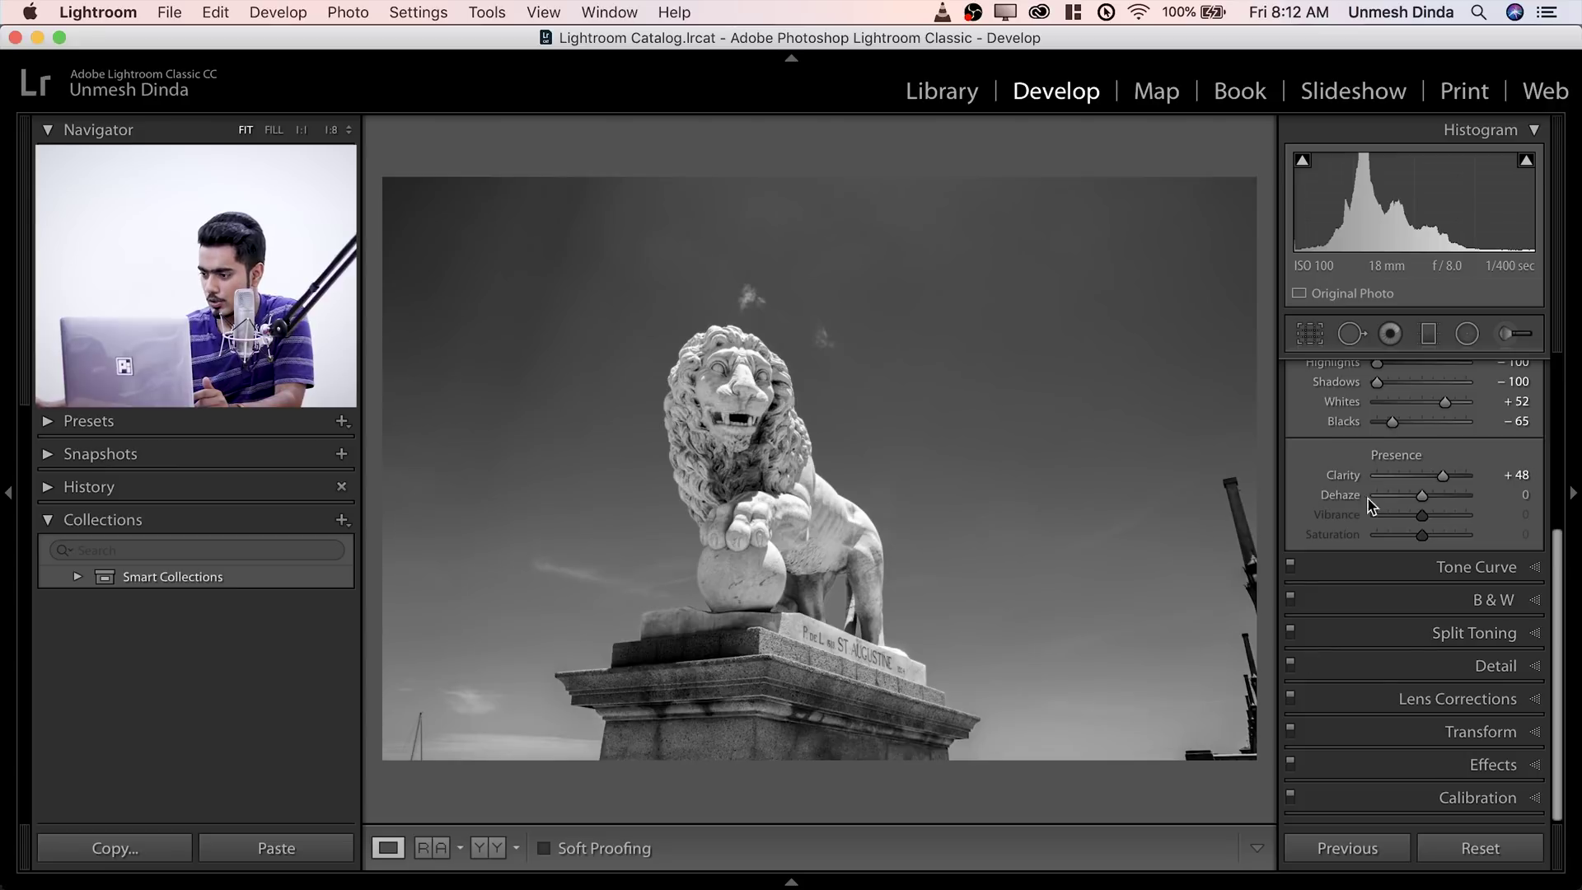
- Open the Tone Curve panel, turn Solo Mode off, and expand the Basic and Transform panels
click(1449, 570)
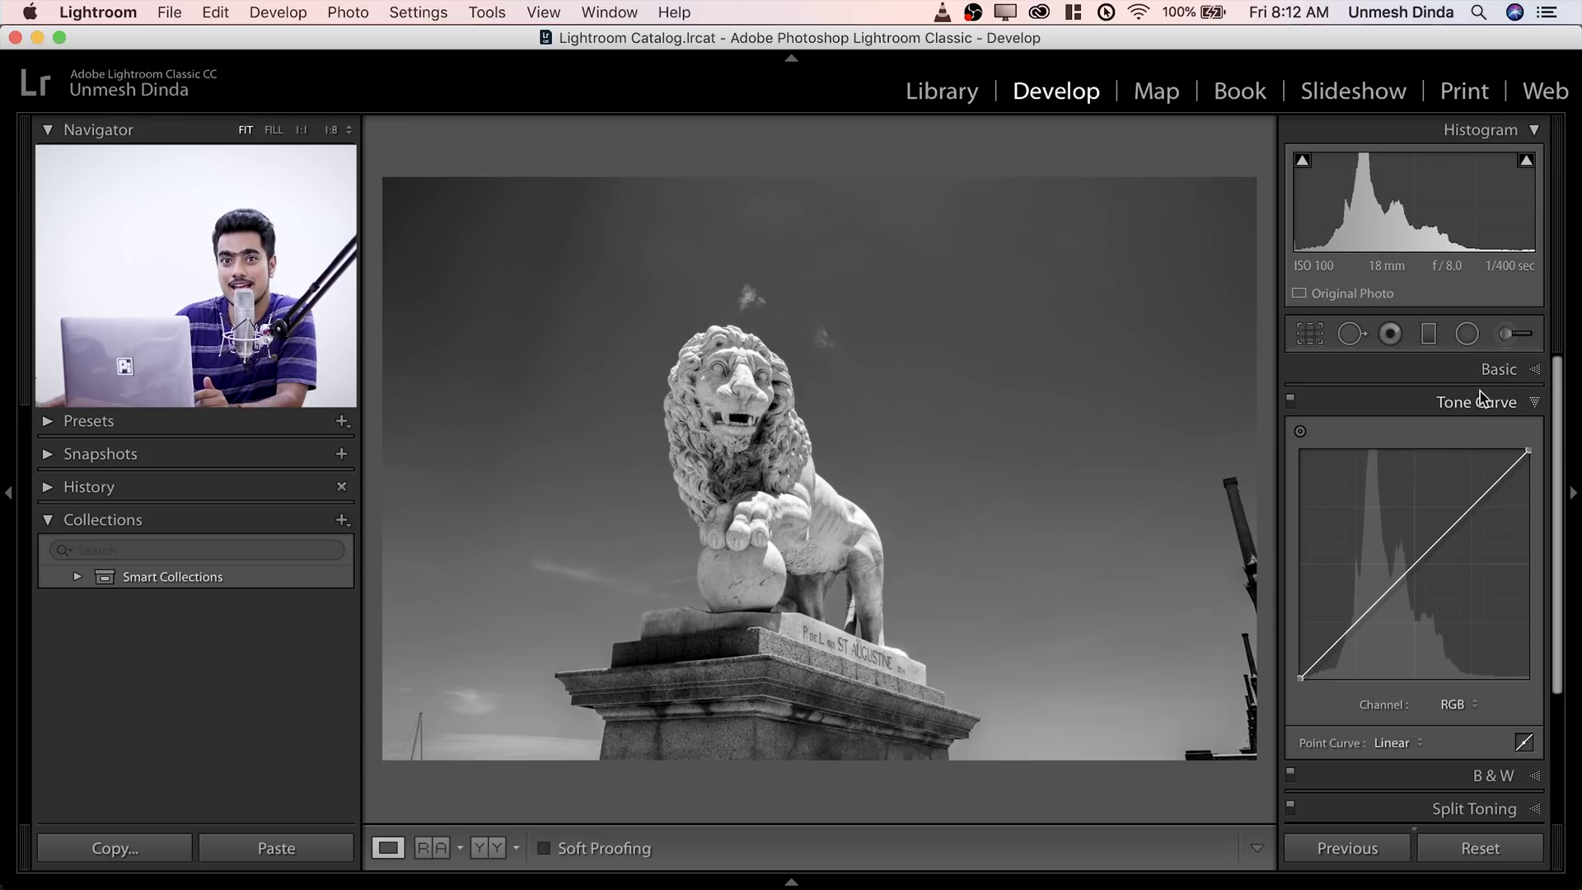
right_click(1417, 399)
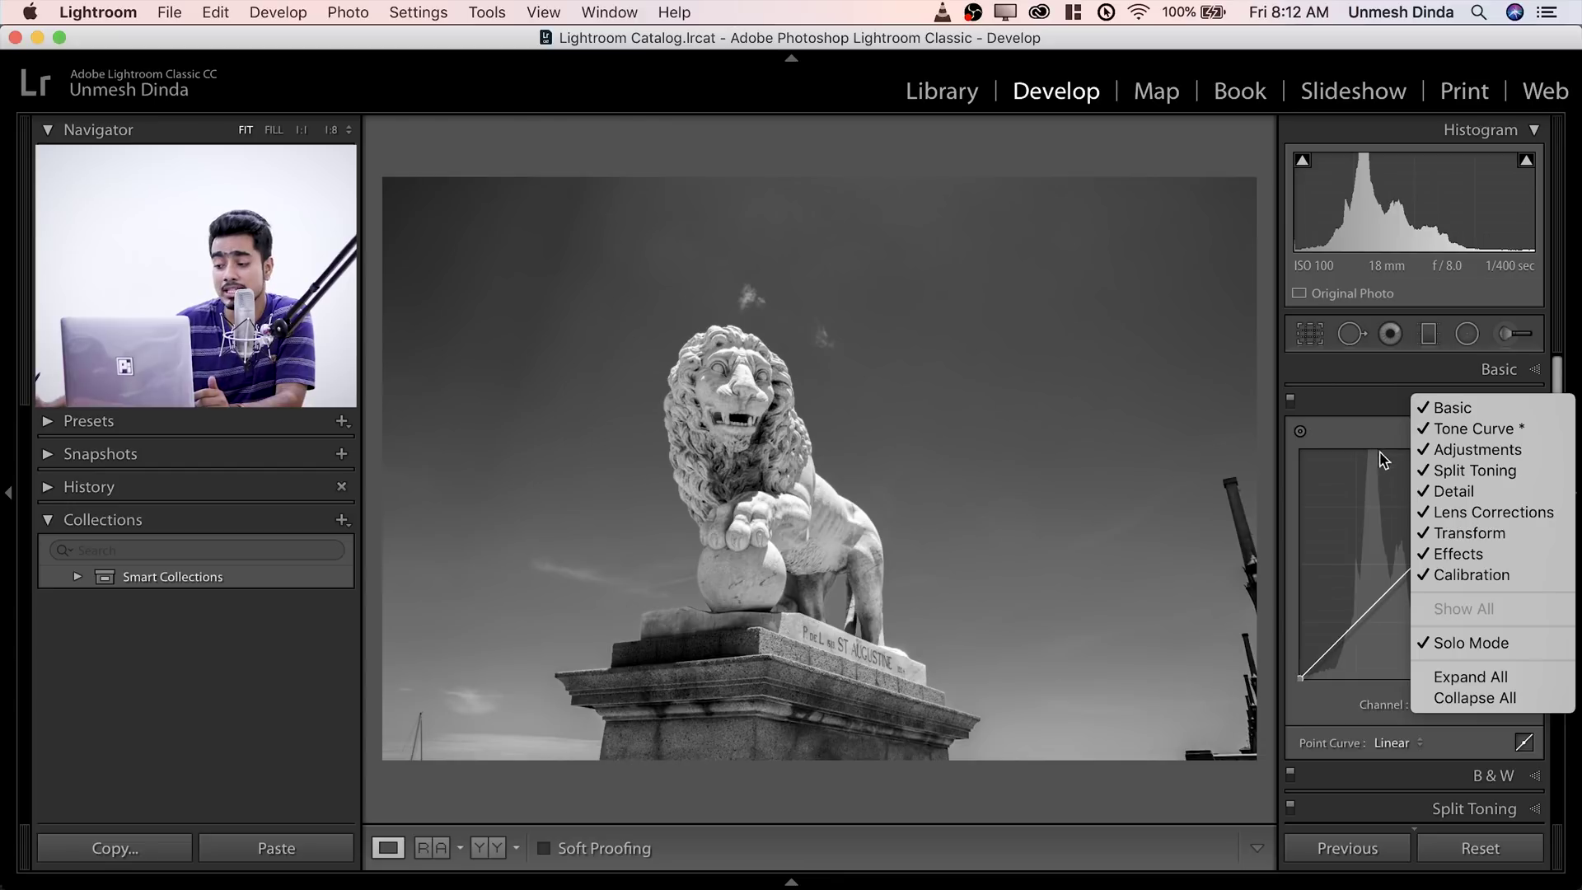
click(1437, 647)
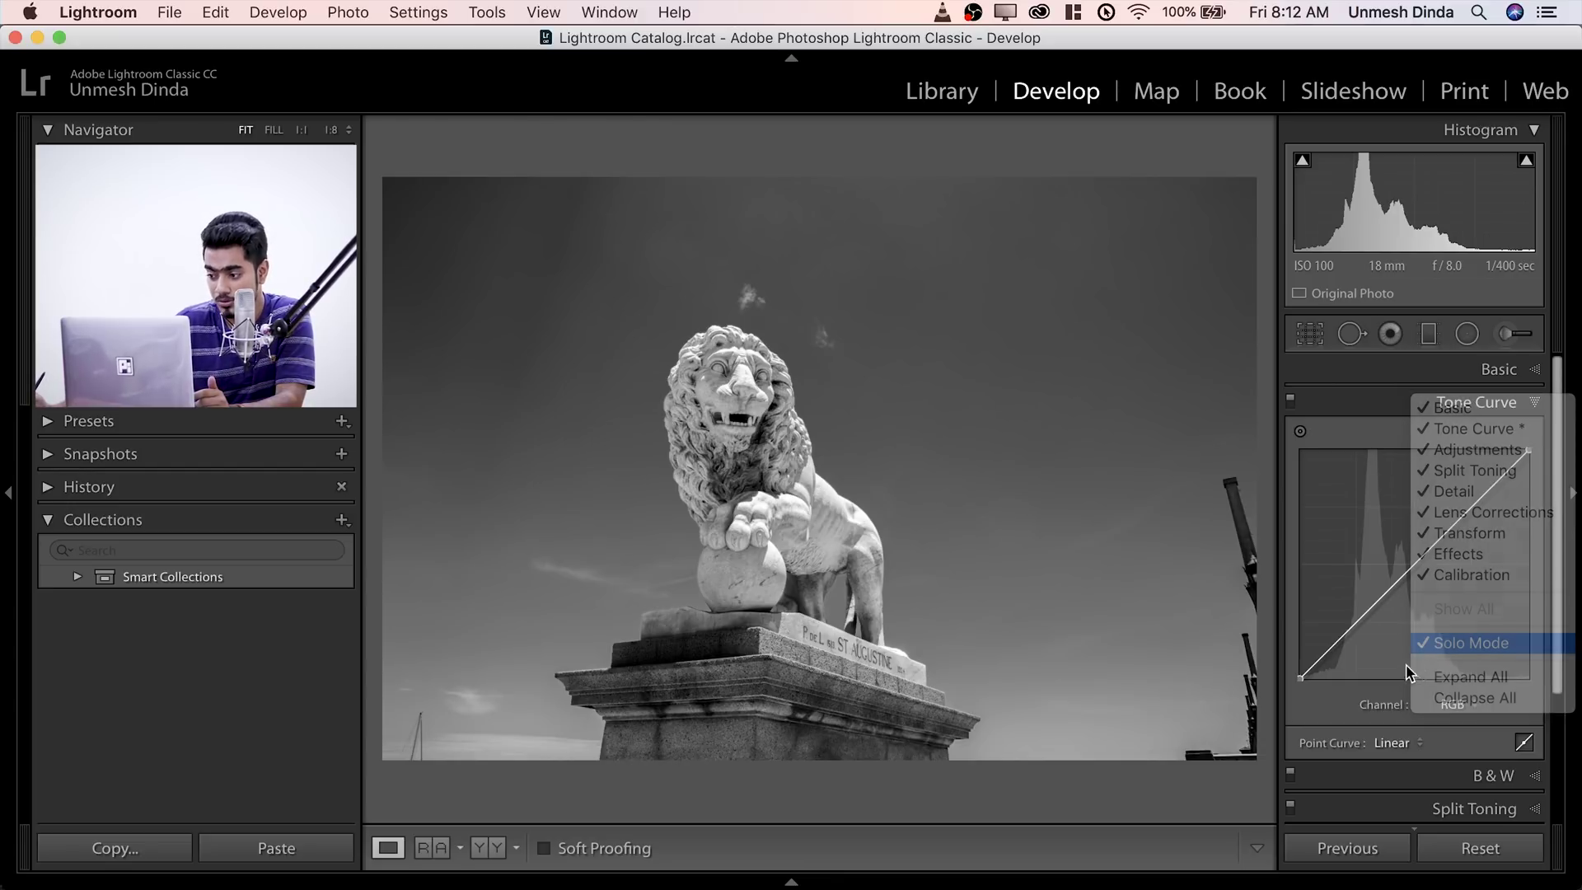
click(1440, 375)
scroll(1378, 477, down, 10)
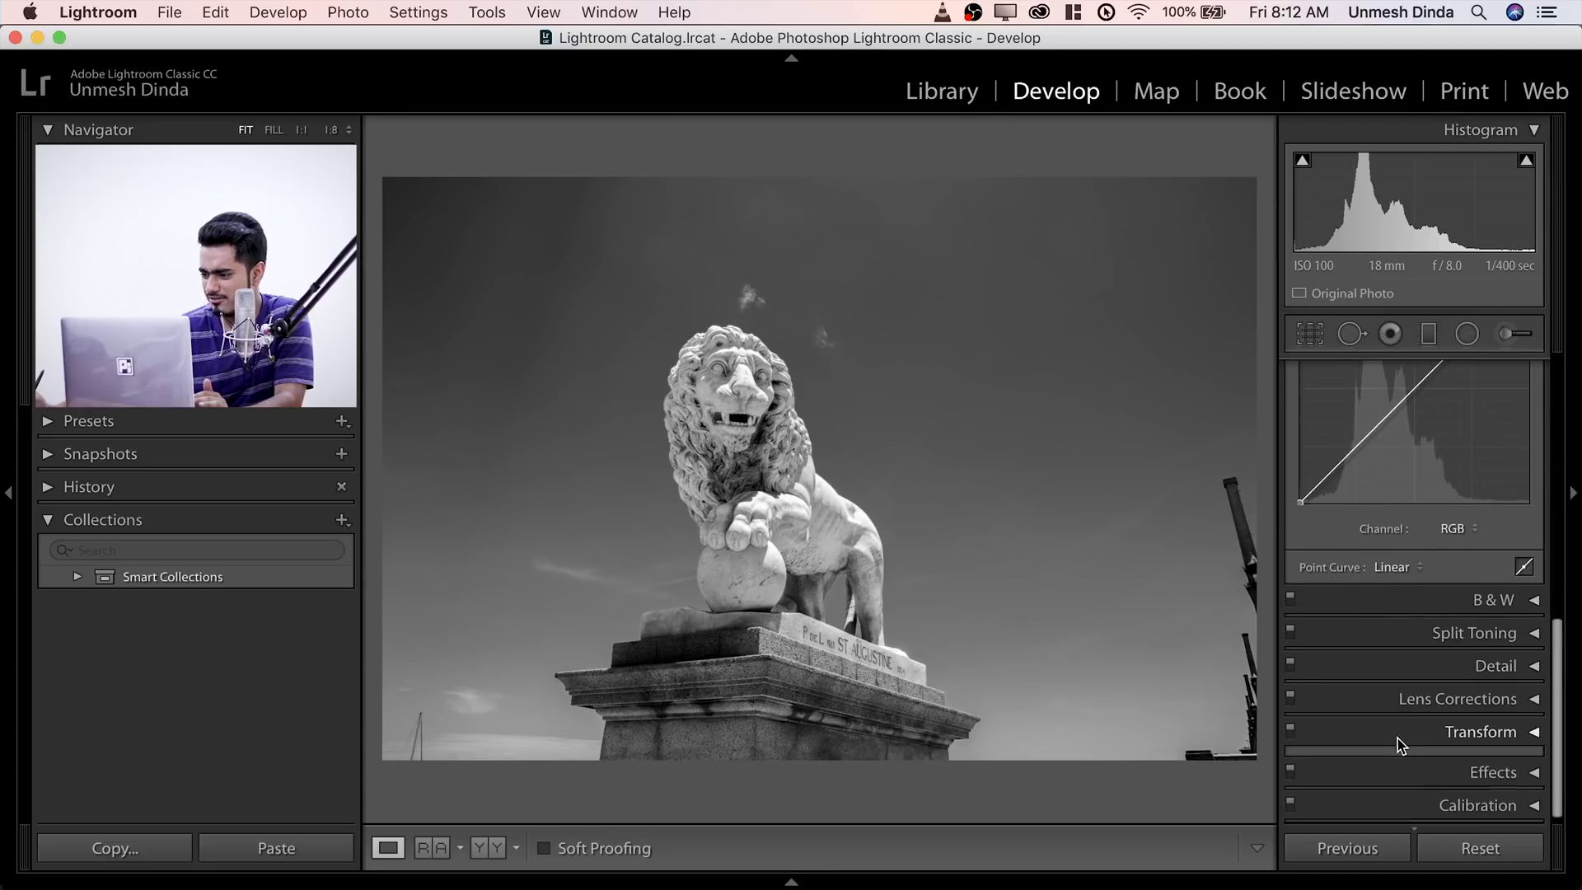
click(1397, 733)
scroll(1400, 735, up, 10)
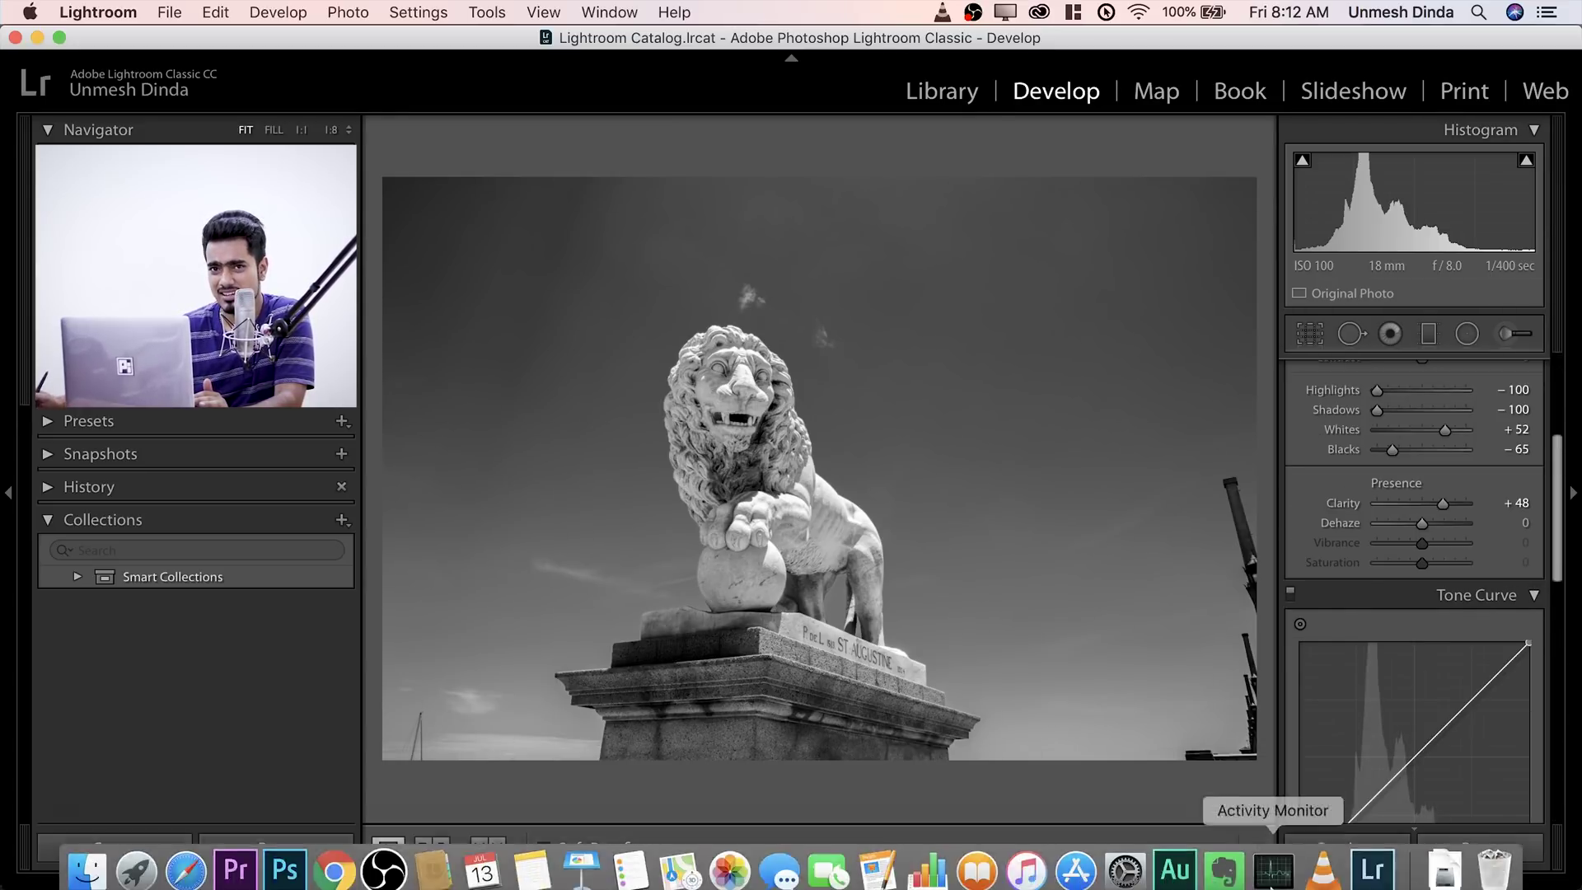
- Turn Solo Mode on and expand the B&W panel to show the Black & White Mix
right_click(1349, 598)
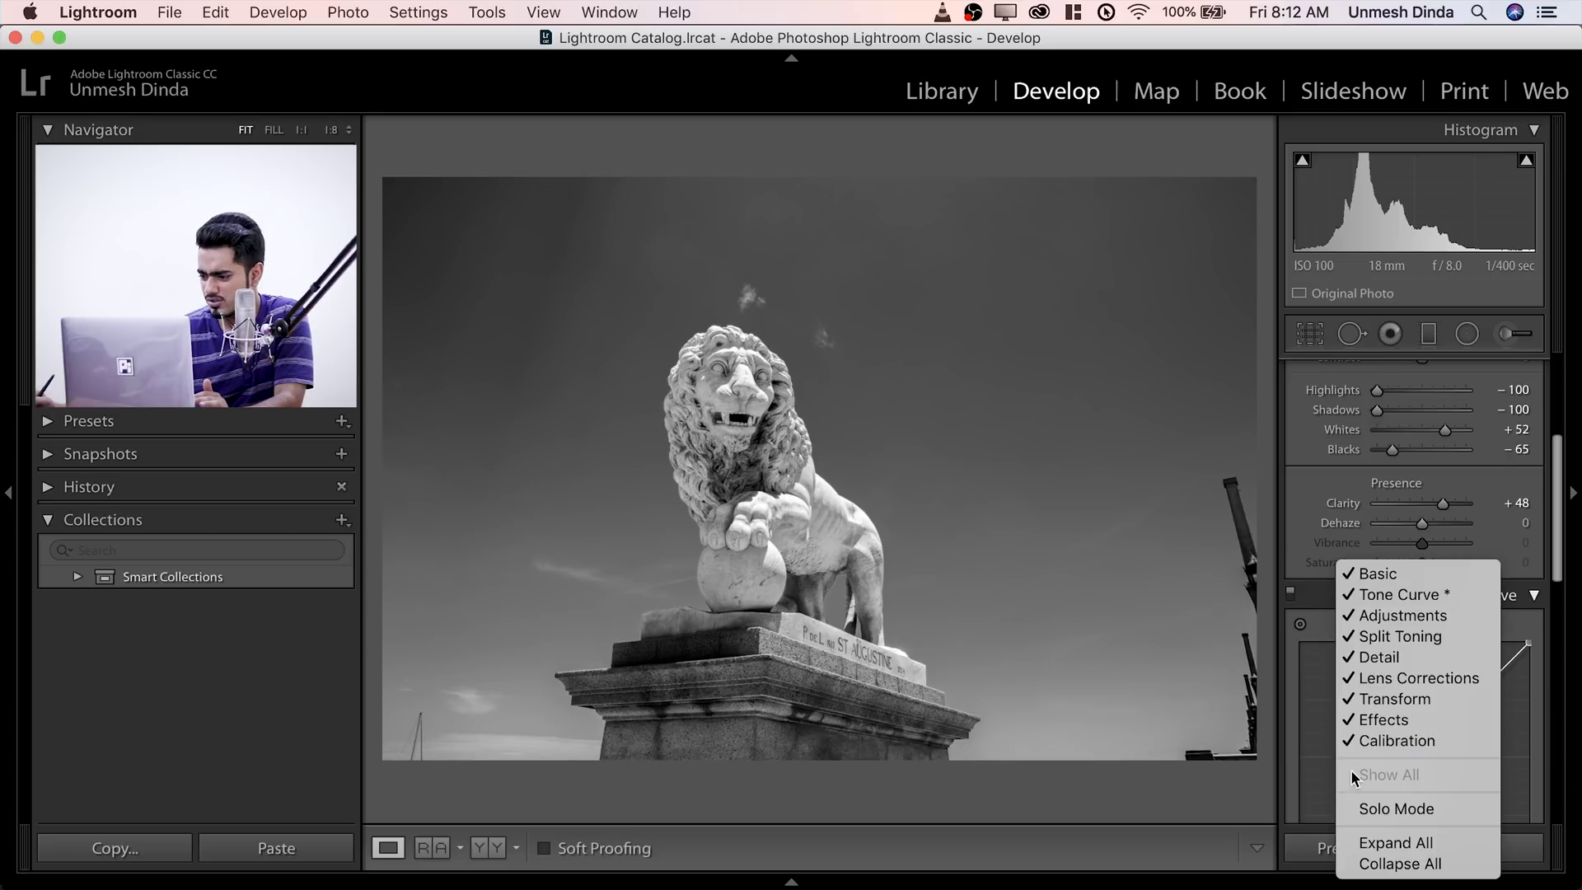
click(1363, 808)
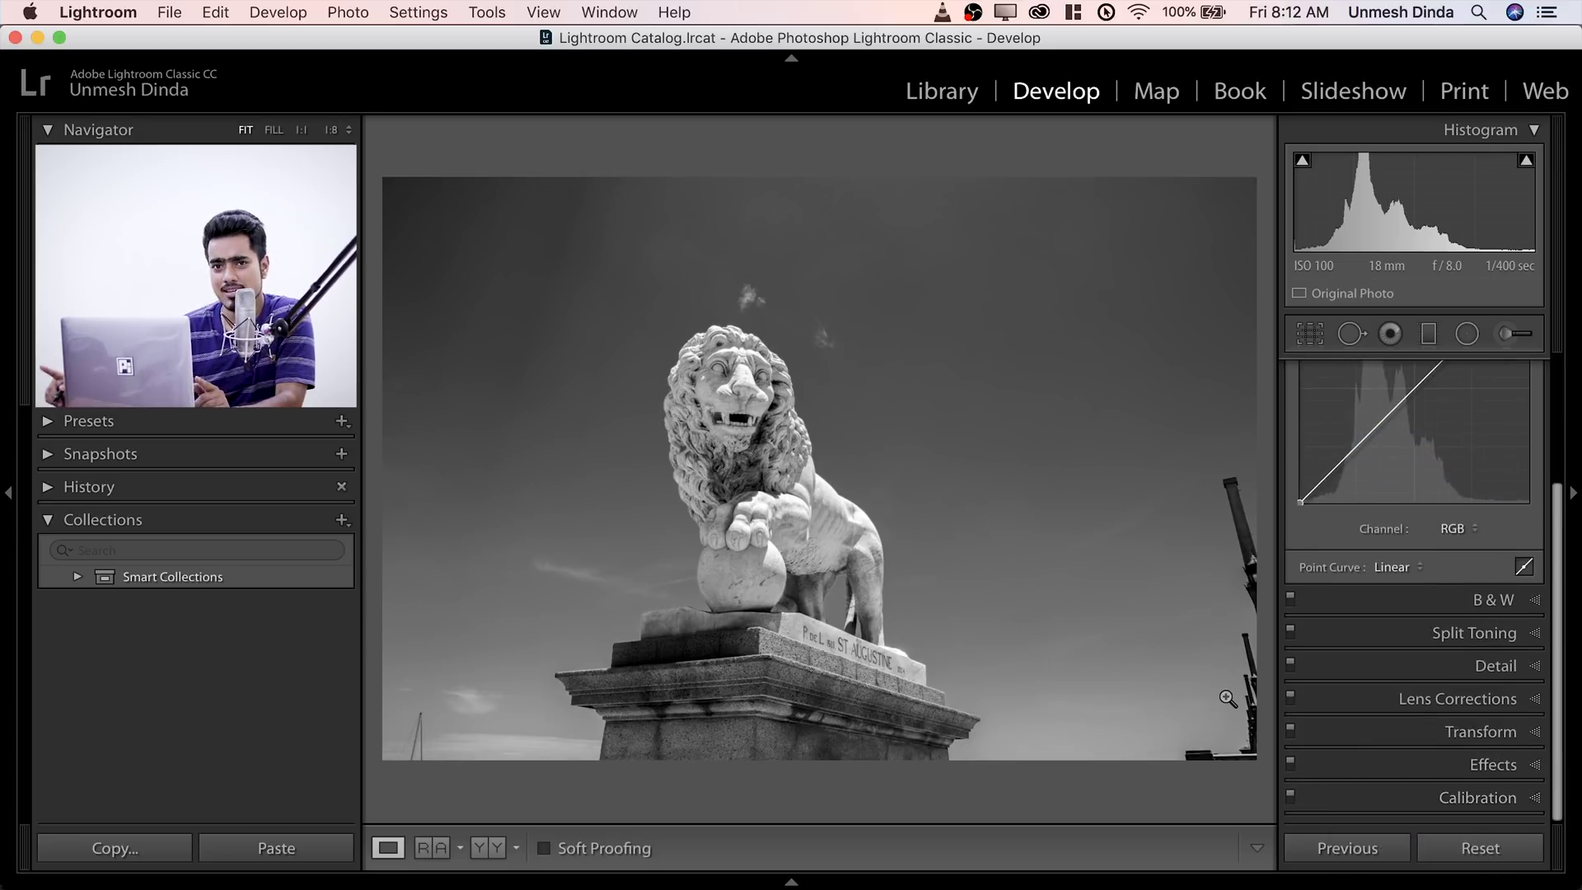
click(1400, 601)
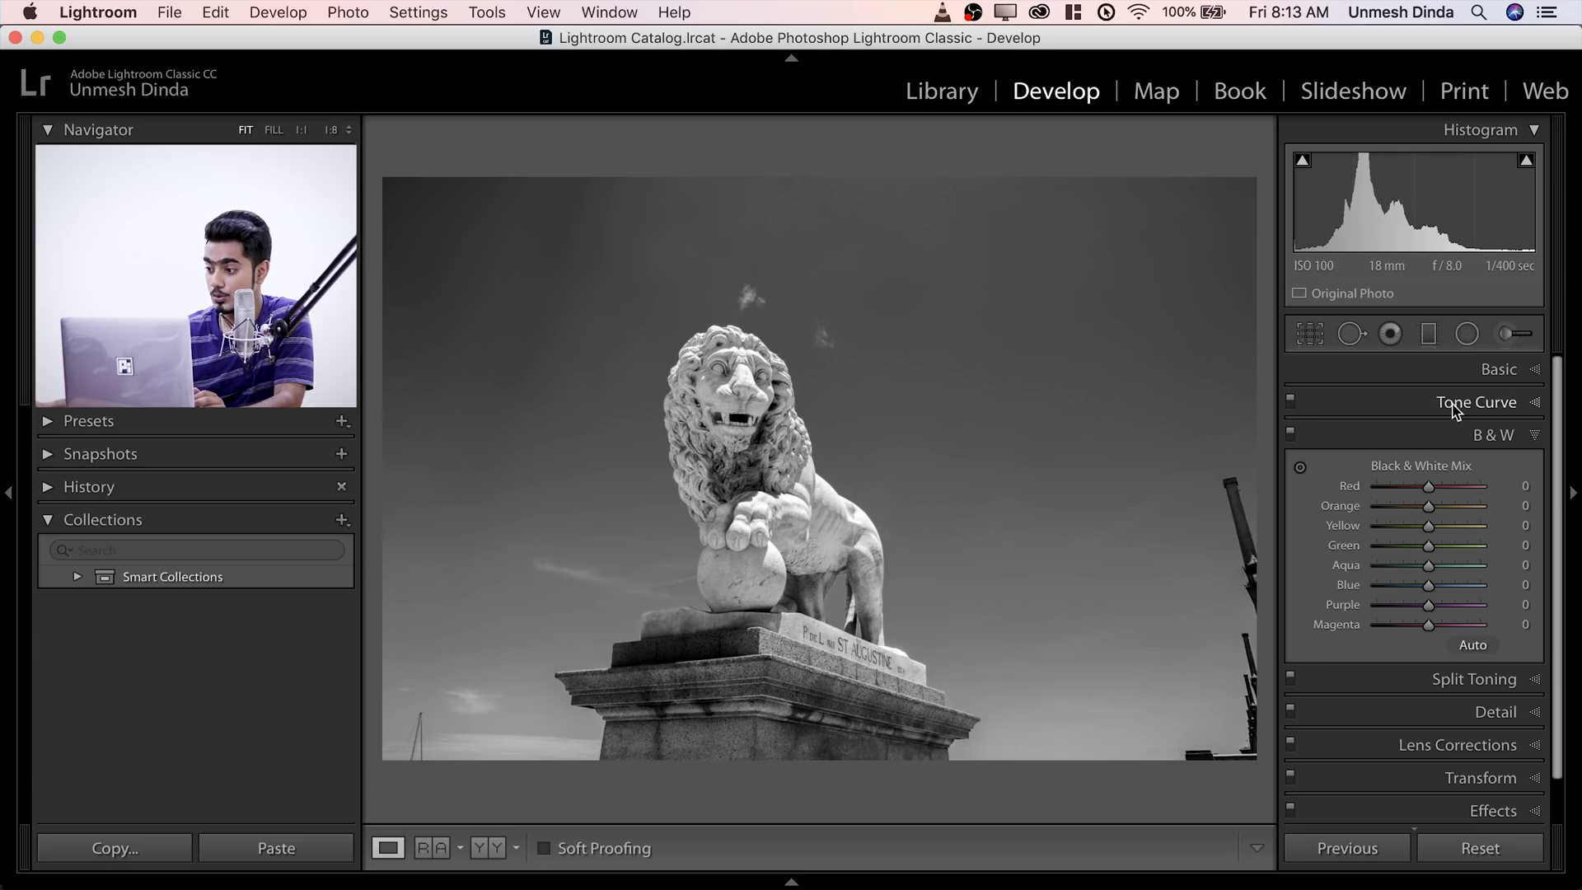
- Expand the Tone Curve, toggle parametric view and back to point curve, and select the Targeted Adjustment tool
click(1456, 404)
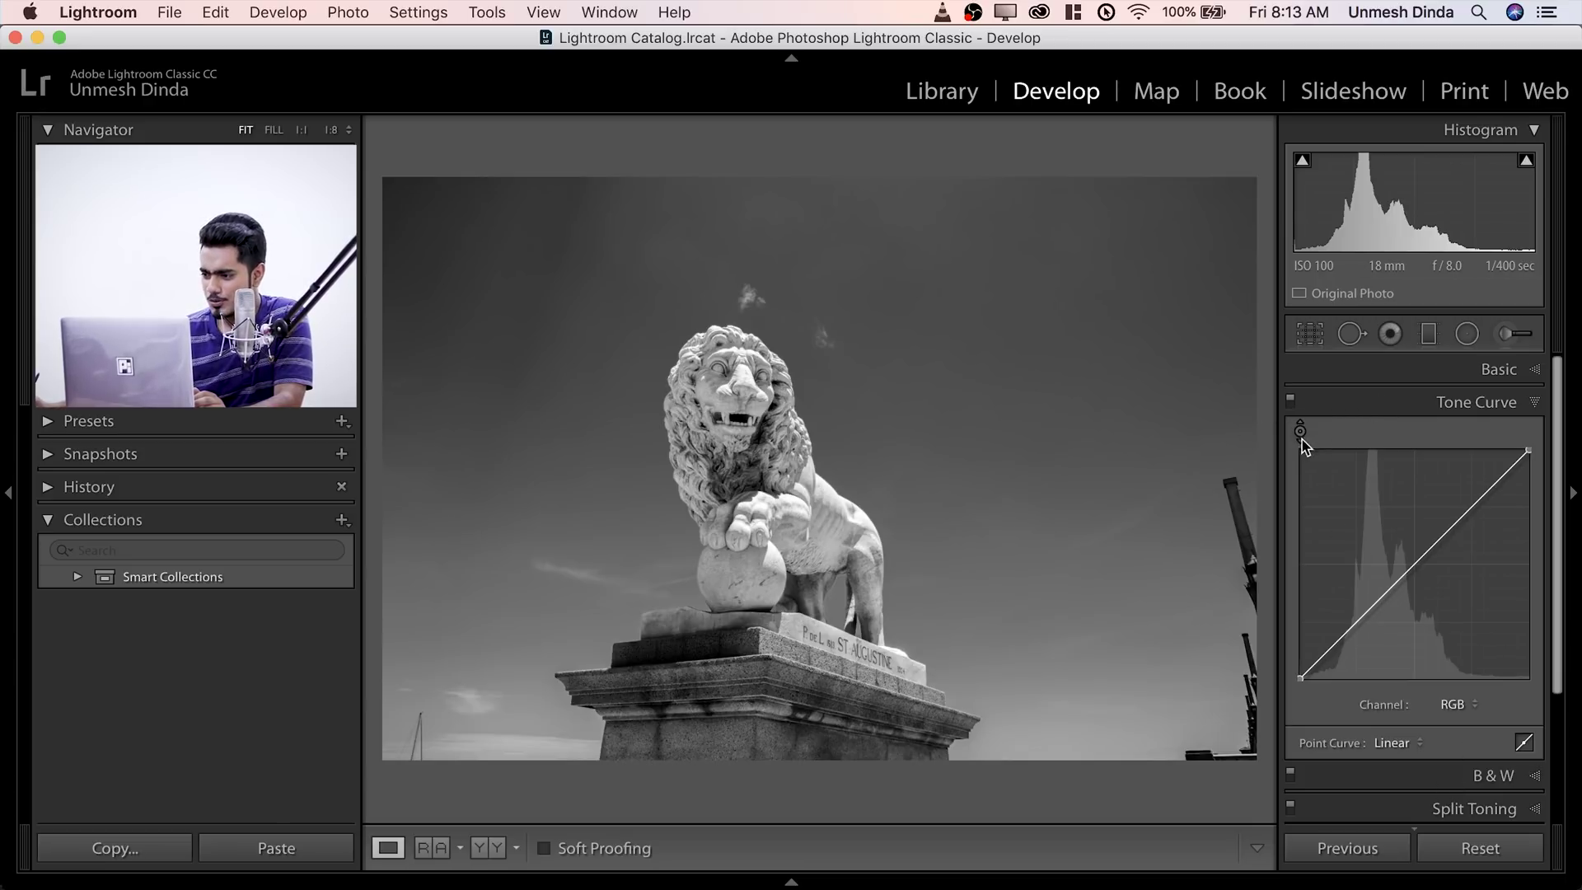
click(1523, 744)
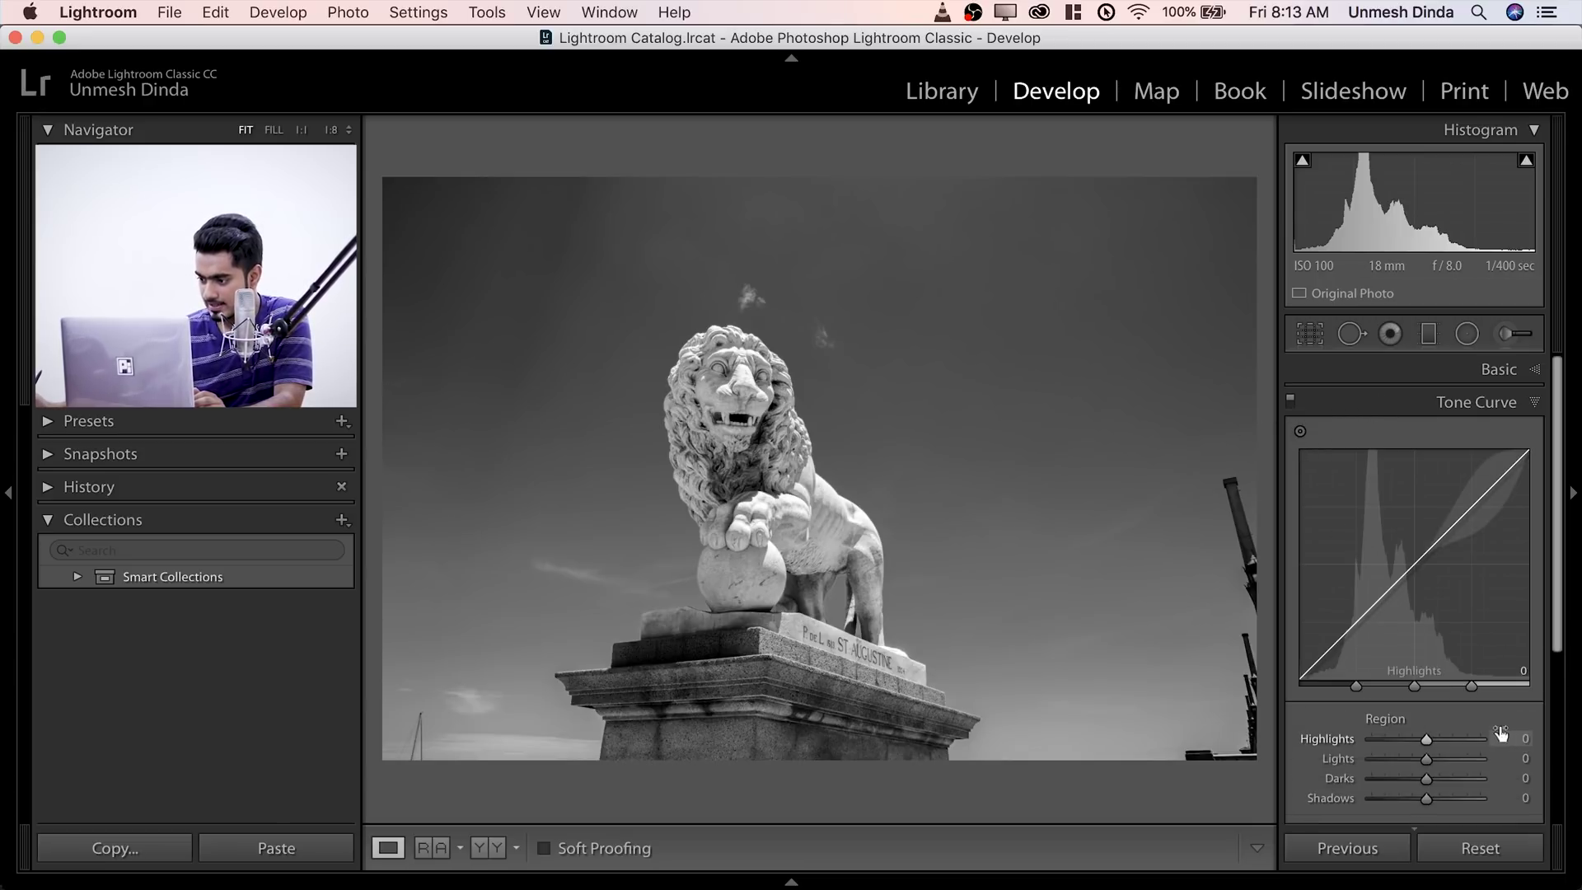
scroll(1416, 577, down, 3)
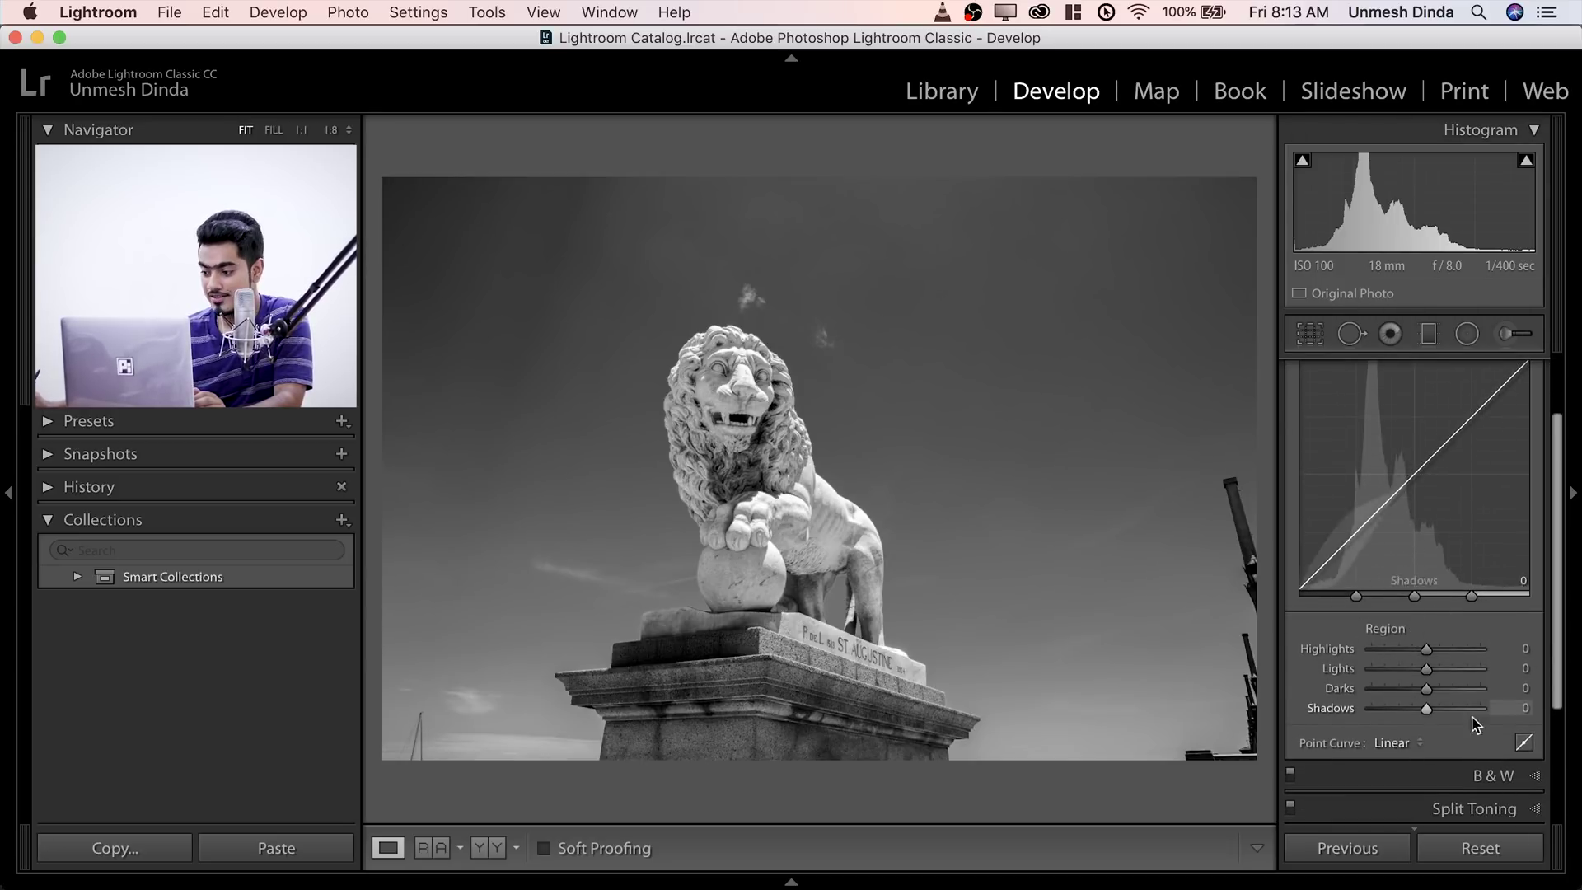
click(1523, 744)
scroll(1405, 494, up, 2)
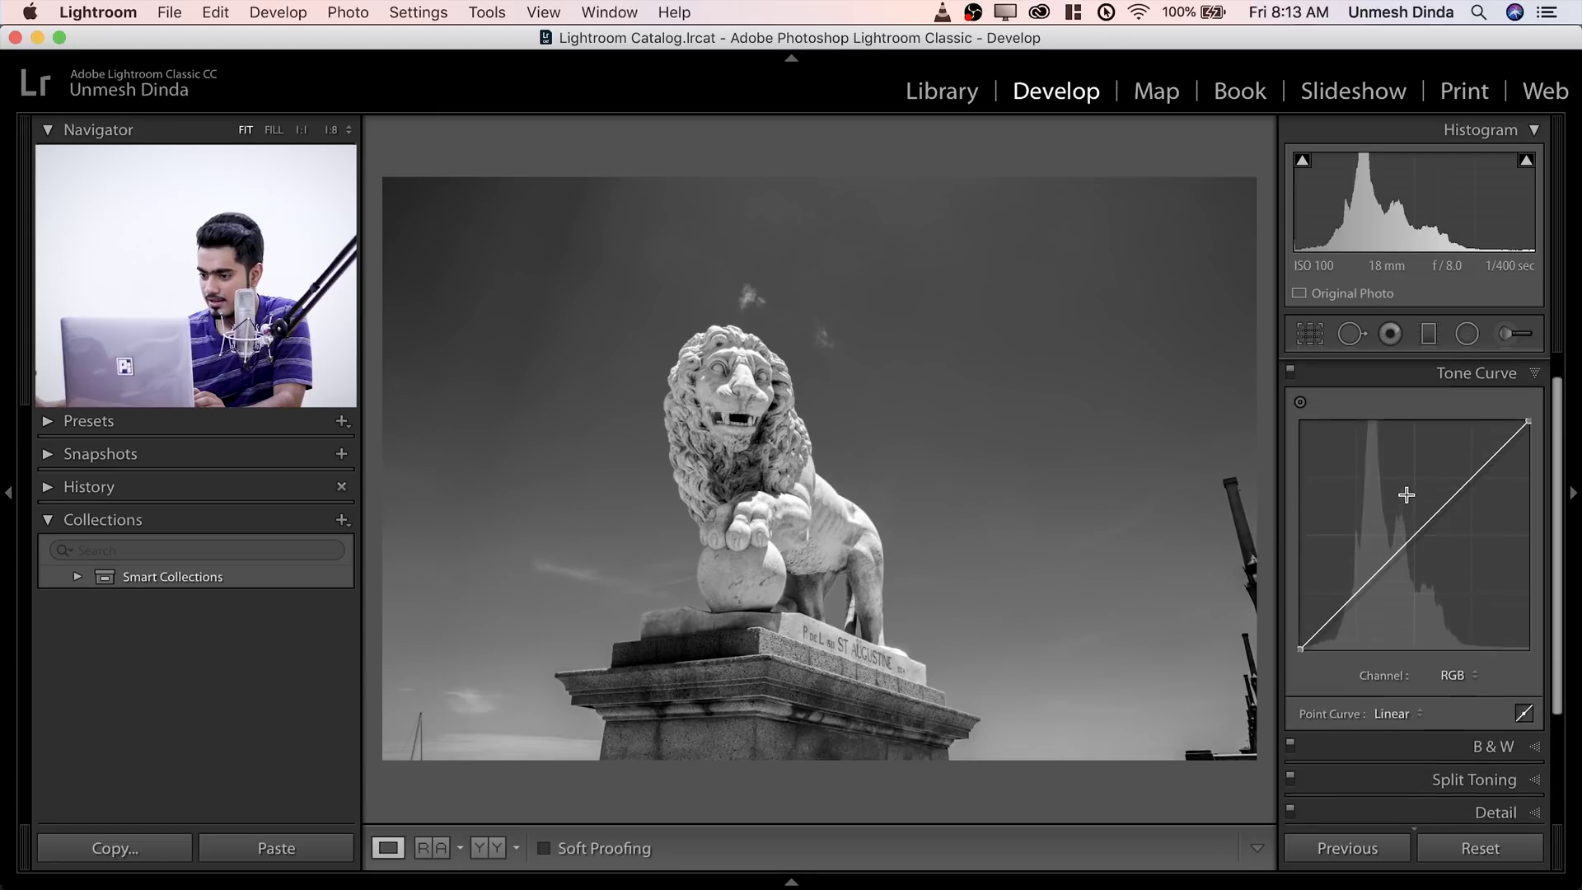
click(1300, 404)
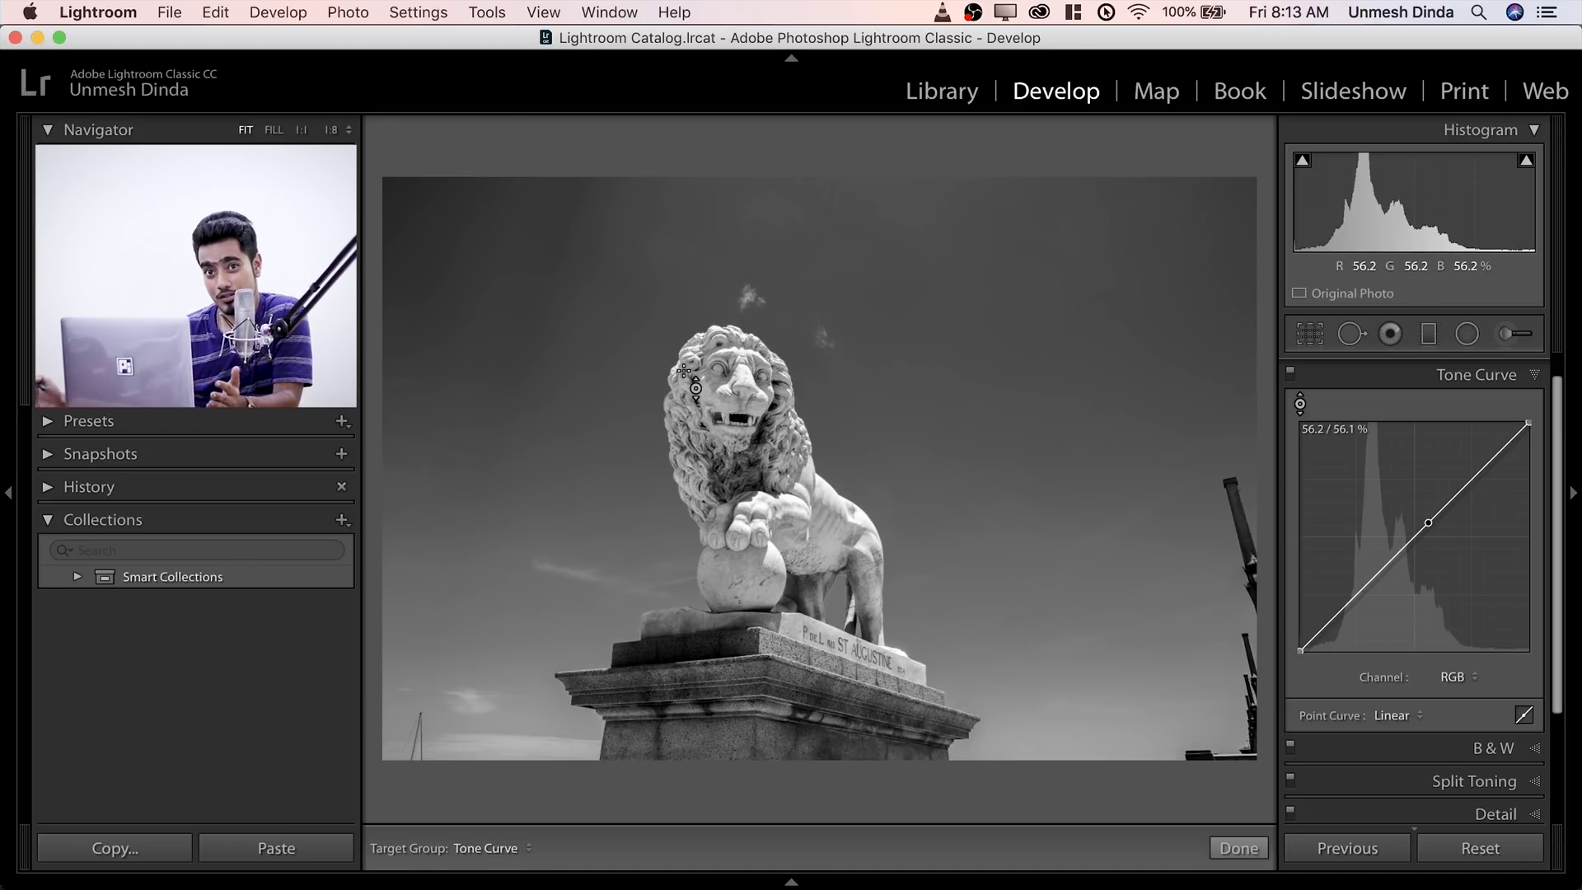
- At 1:1 zoom, try darkening the lion's bright stone tones on the curve, then undo back to Linear
click(743, 343)
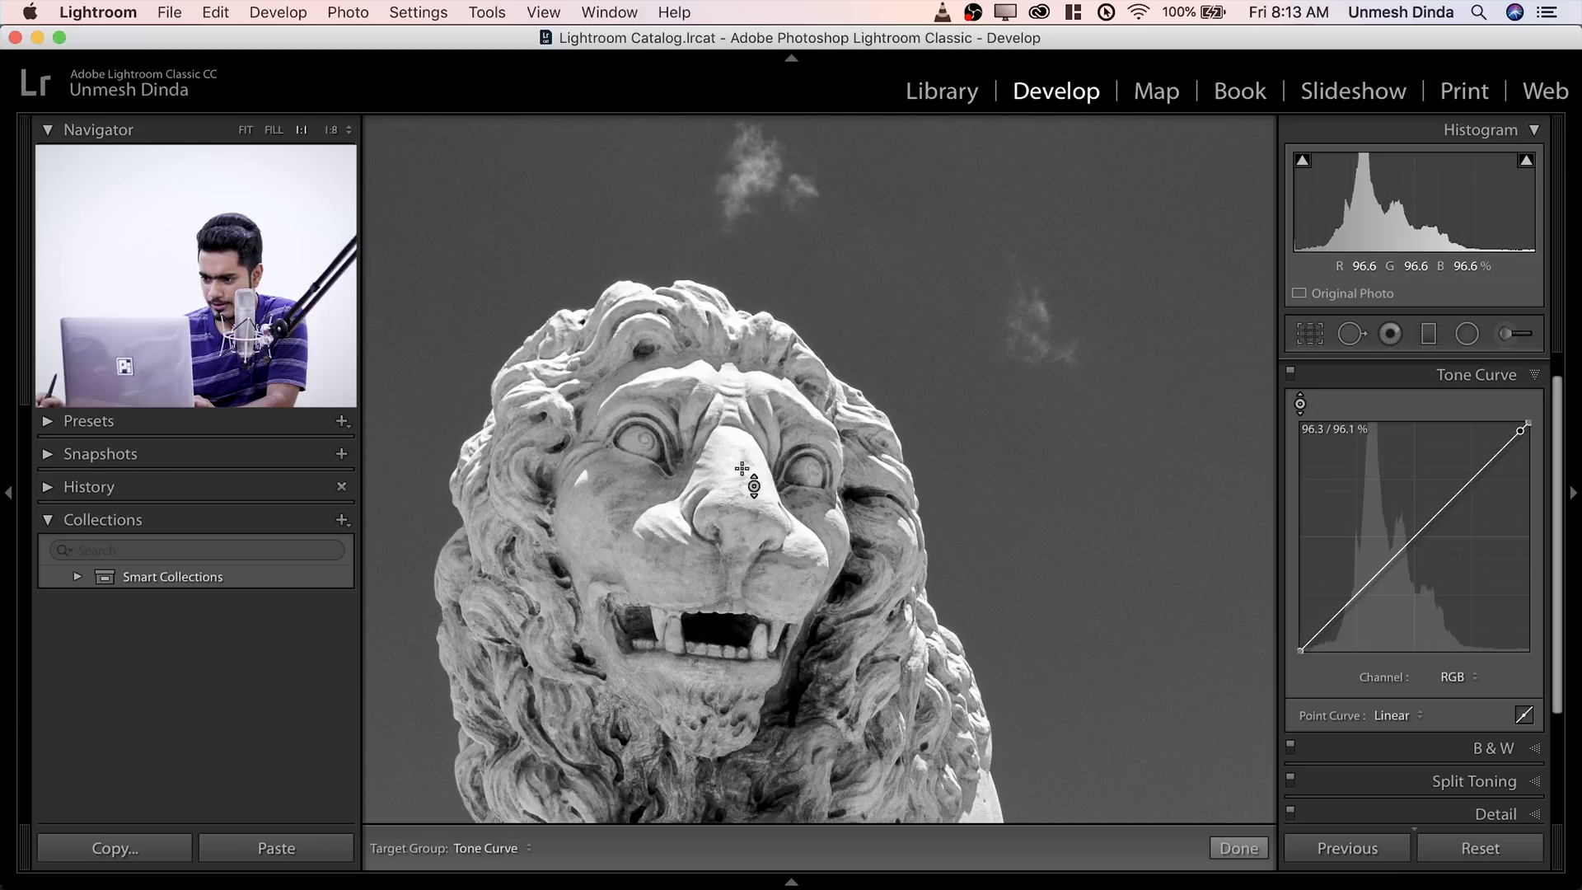
mouse_move(738, 452)
mouse_down()
mouse_move(737, 435)
mouse_move(737, 466)
mouse_up()
key(Down)
key(Down)
key(Down)
key(Down)
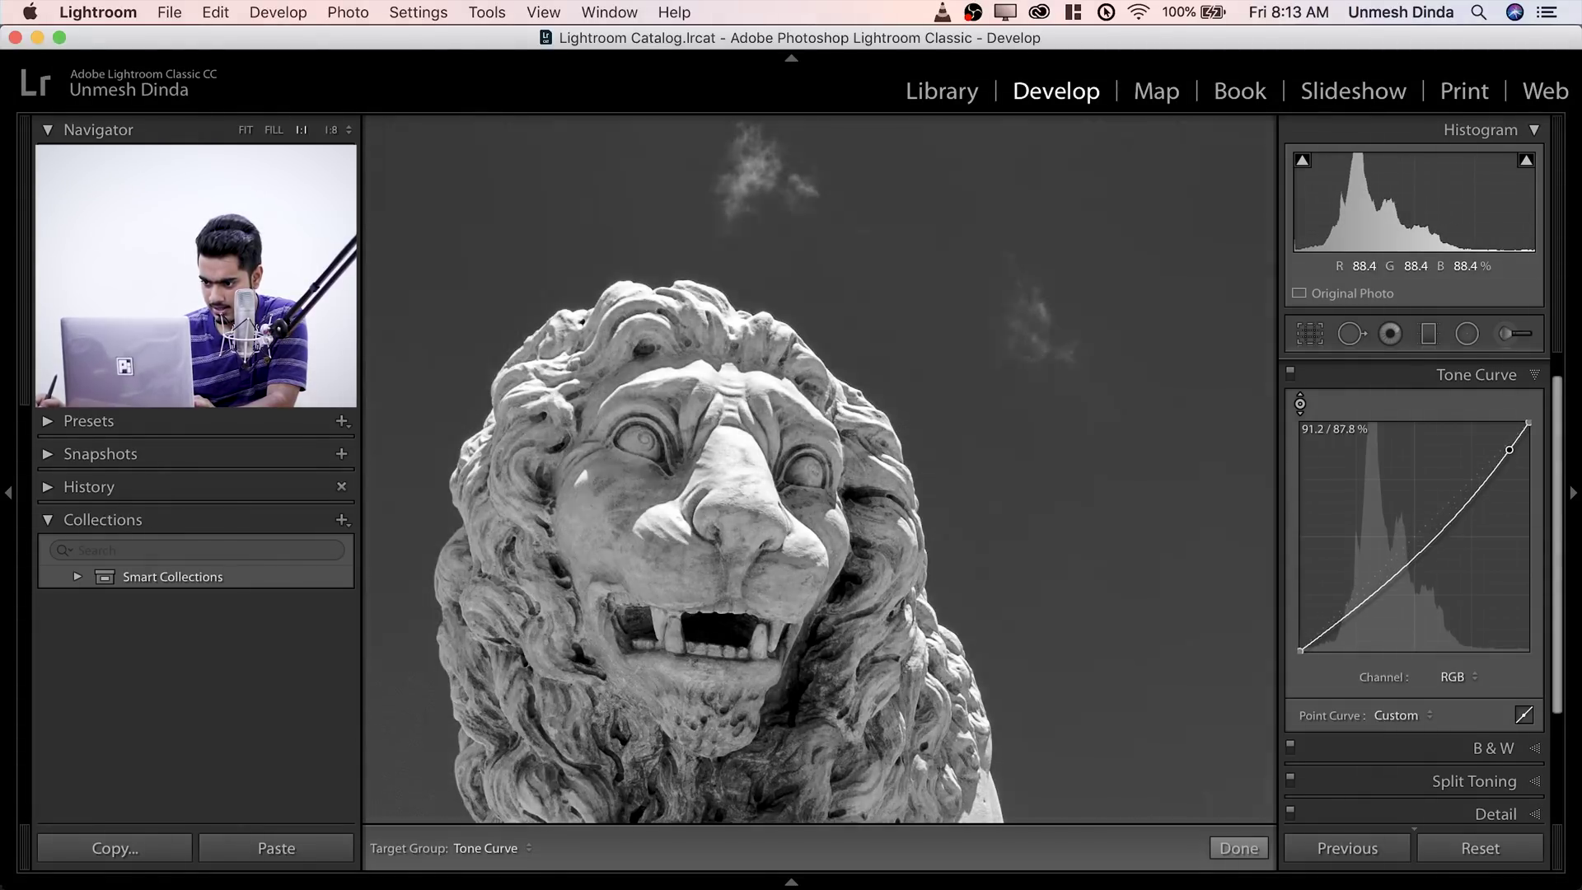
key(Down)
key(Down)
key(Down)
key(Down)
key(Down)
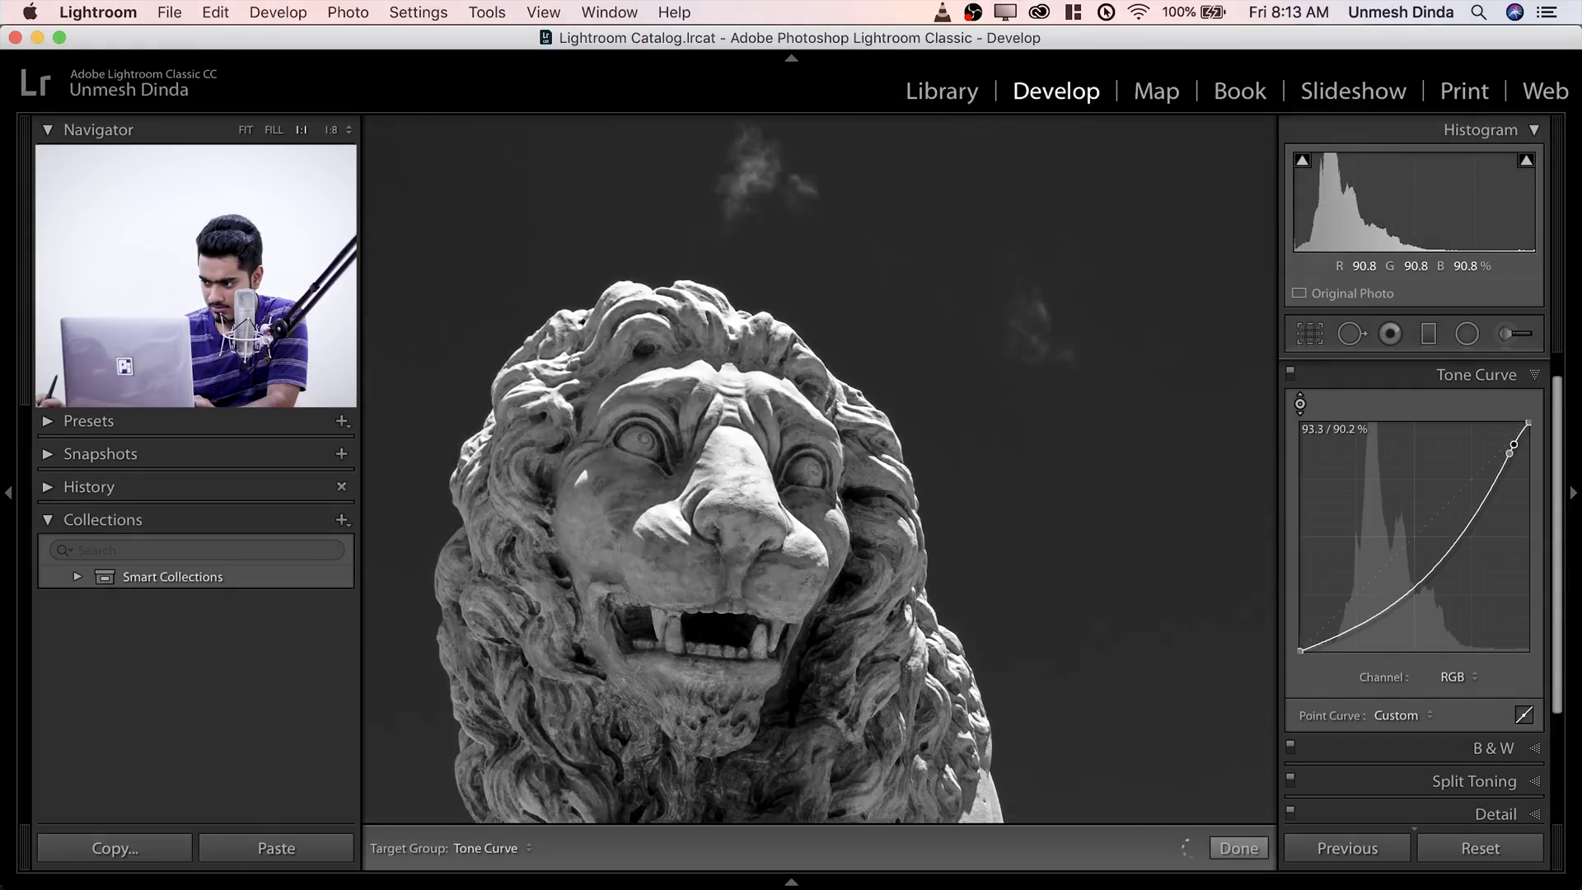
key(Up)
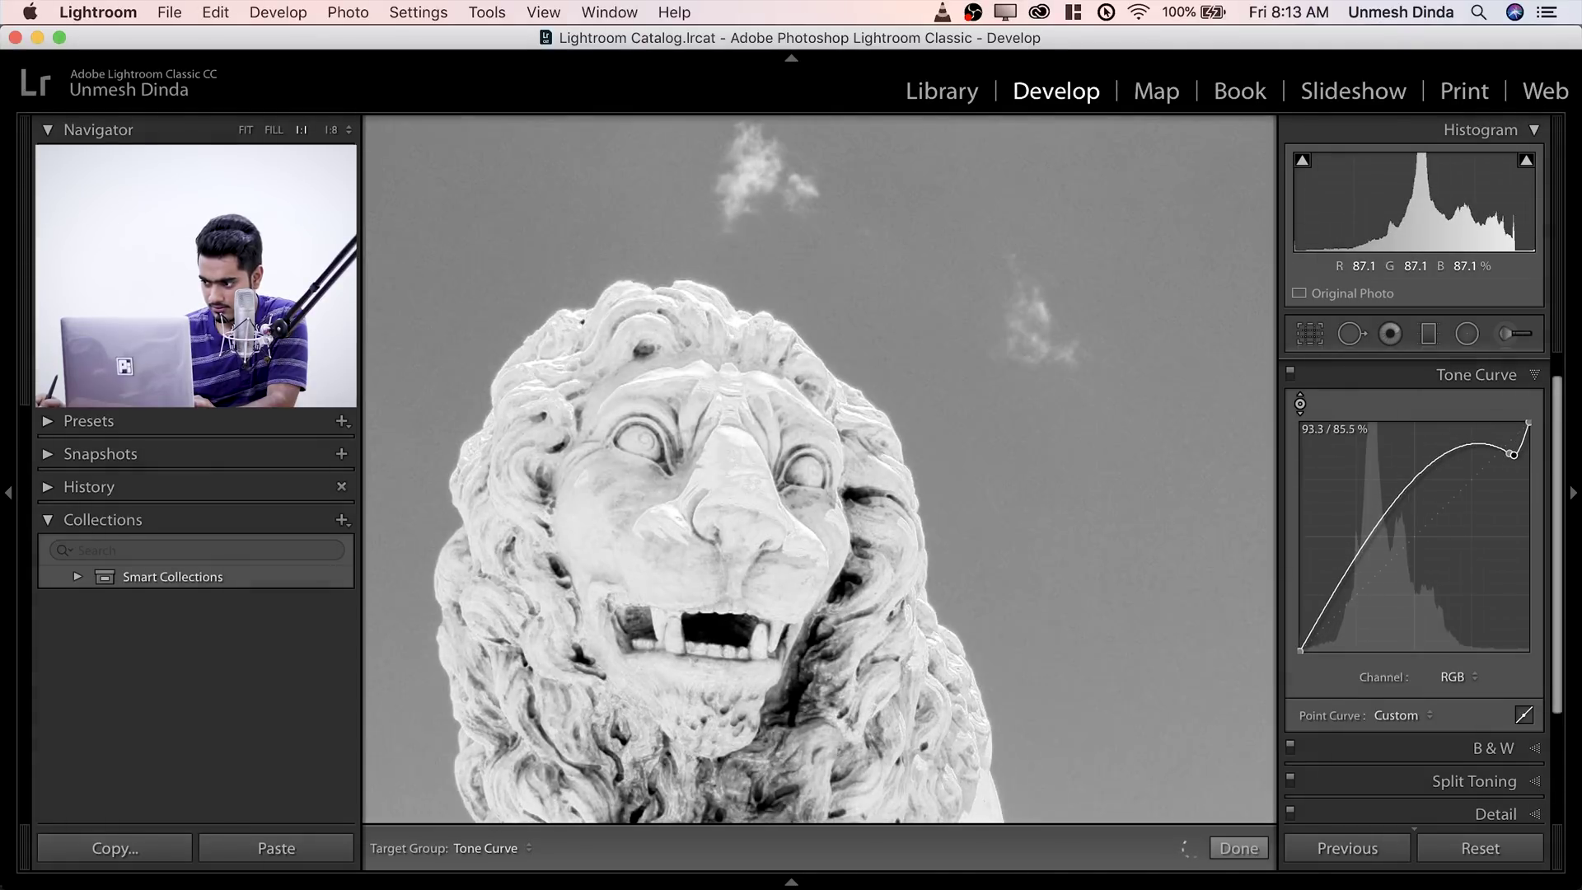
drag(729, 461, 729, 466)
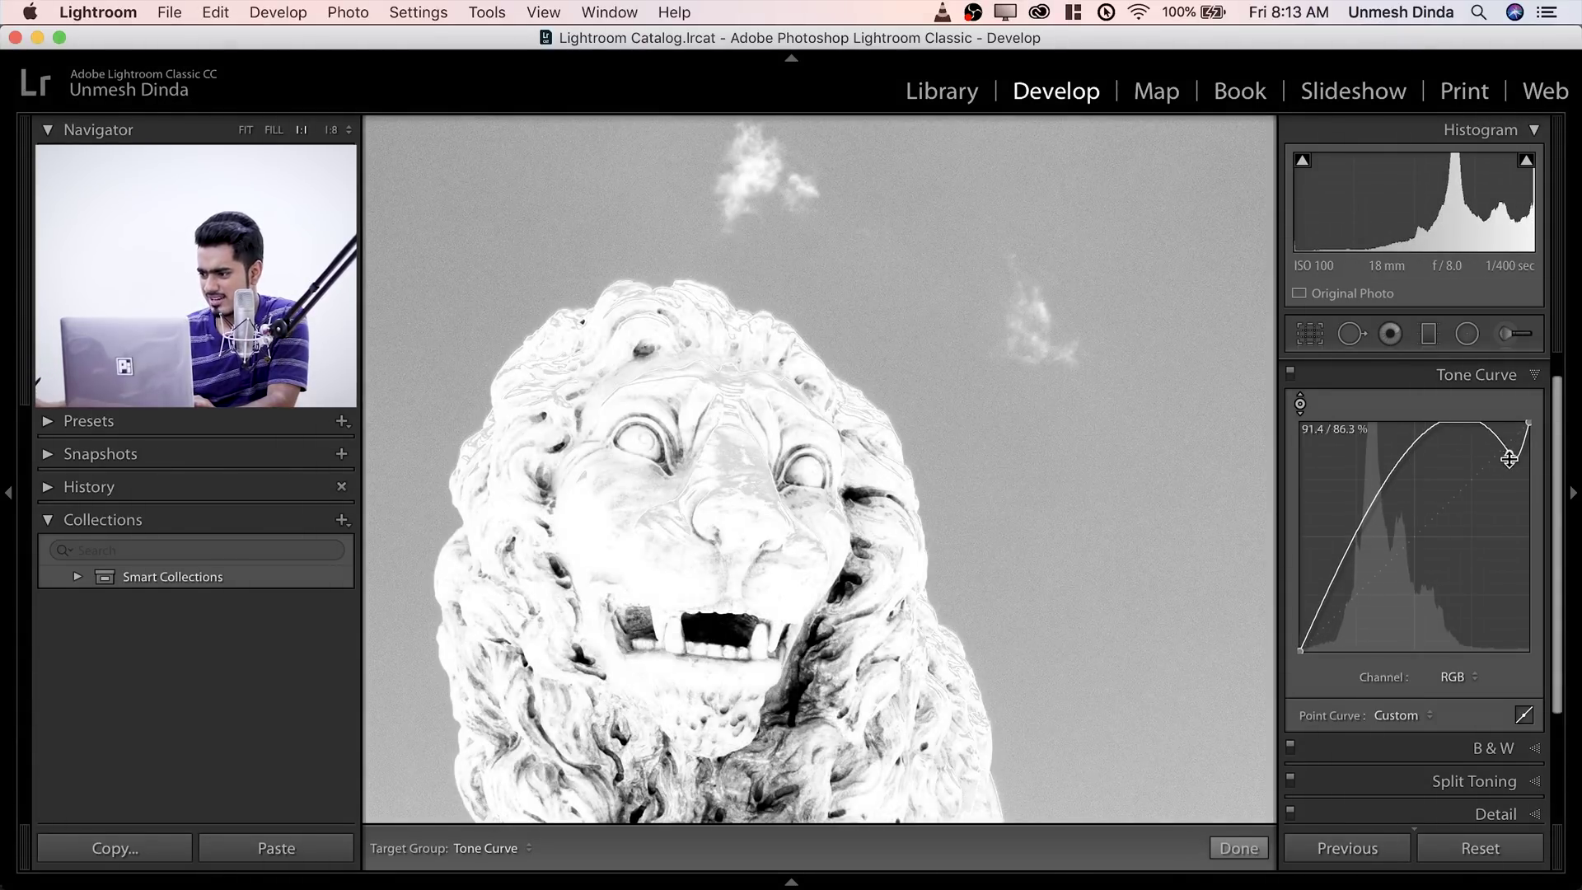
key(super+z)
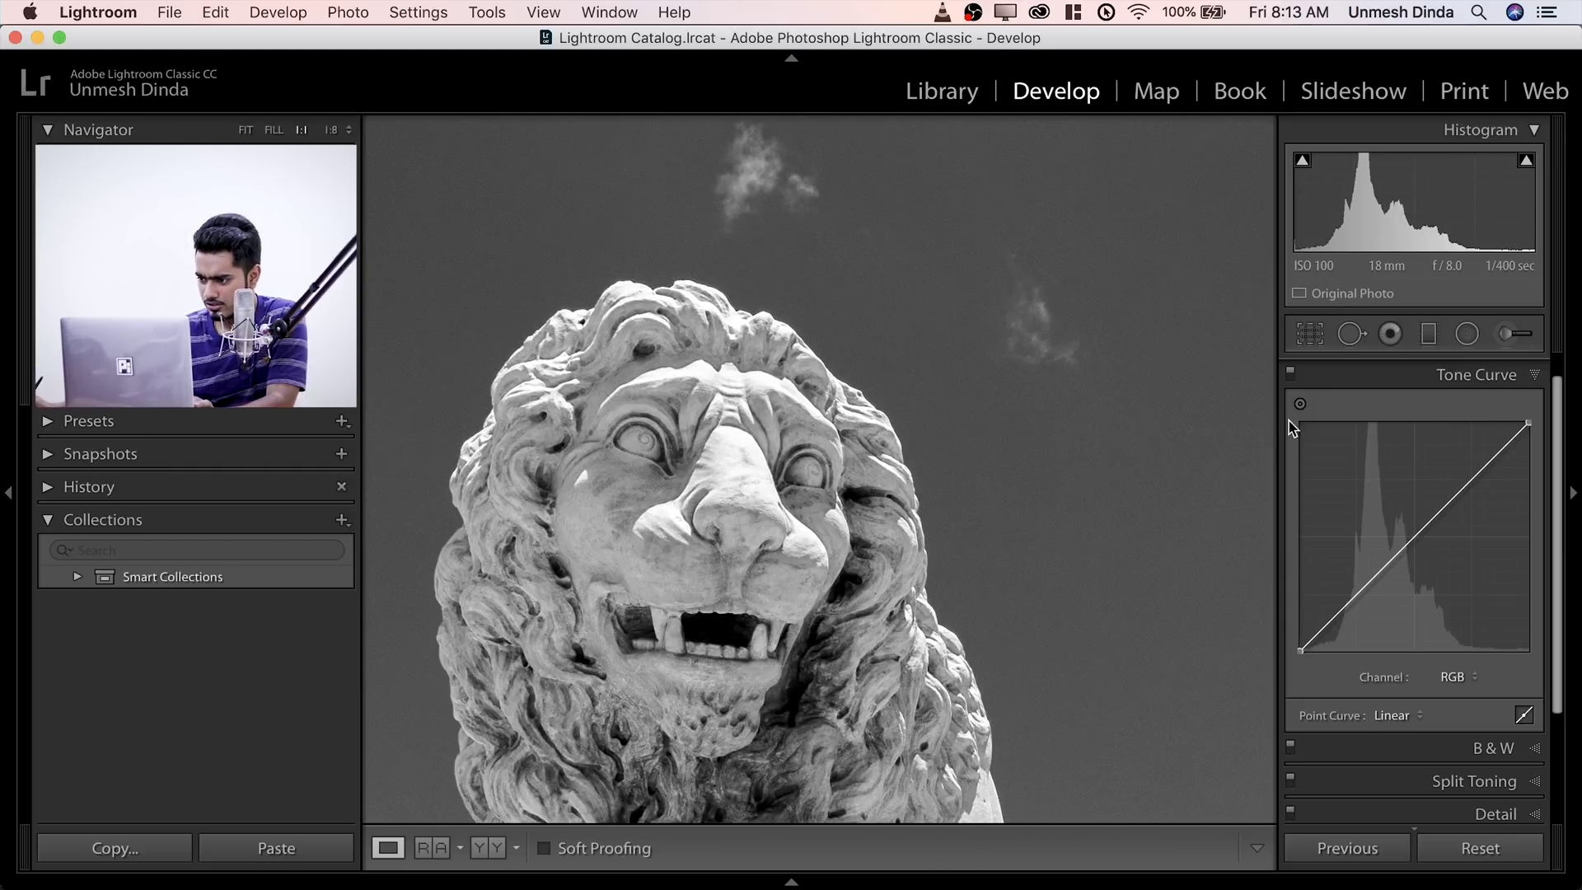
- Build the S-curve: brighten highlights, darken midtones, fine-tune the highlight end, then return to Fit view
click(1300, 403)
key(Up)
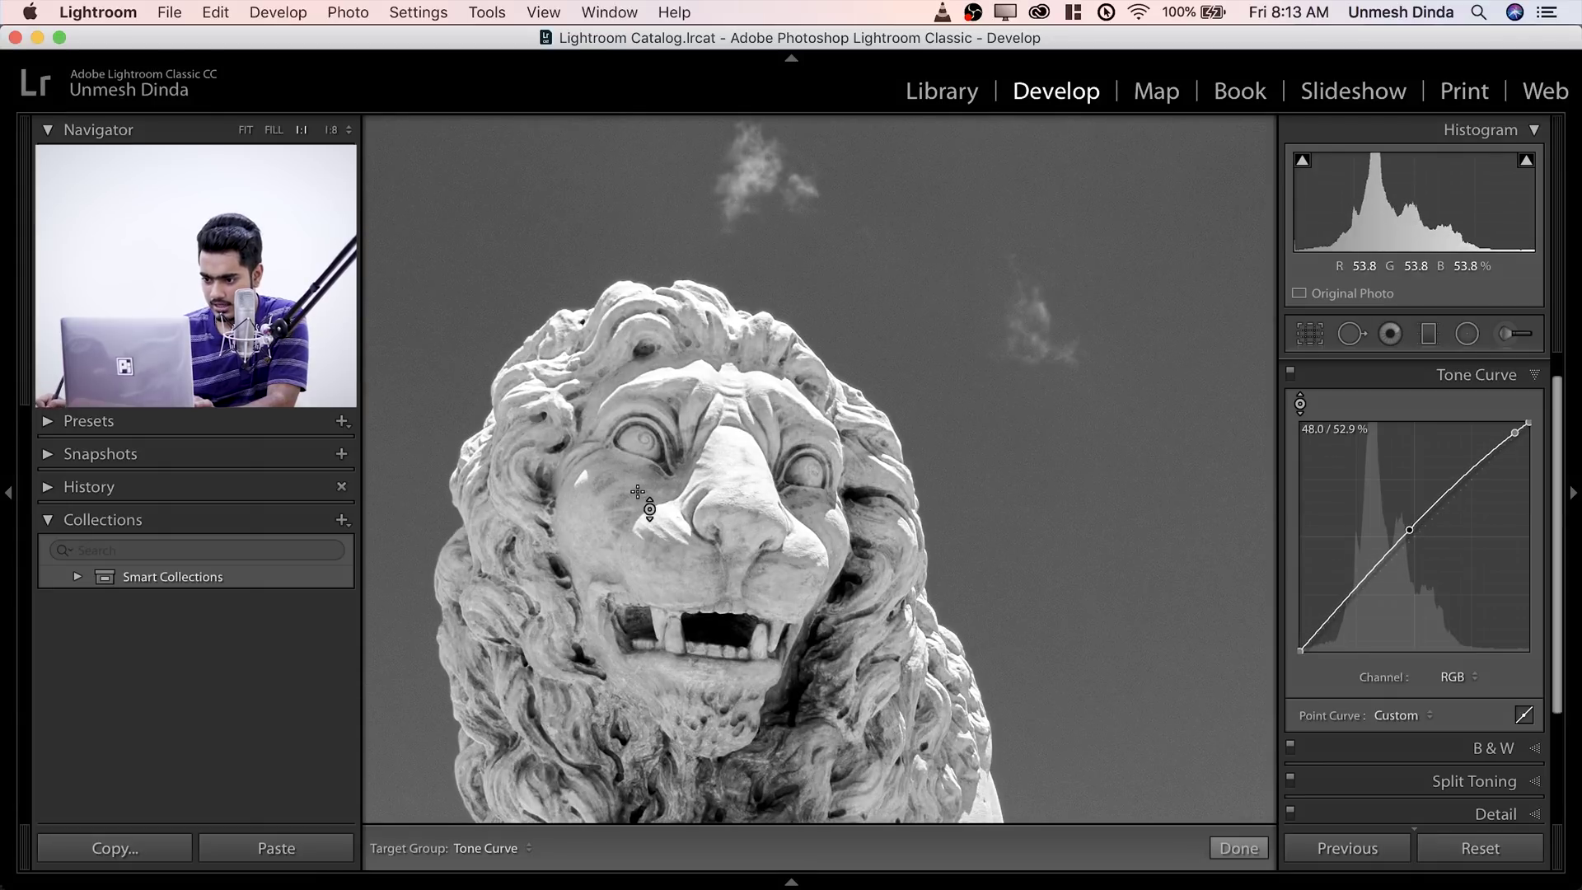
drag(601, 515, 601, 539)
key(Down)
key(Down)
key(Down)
key(Down)
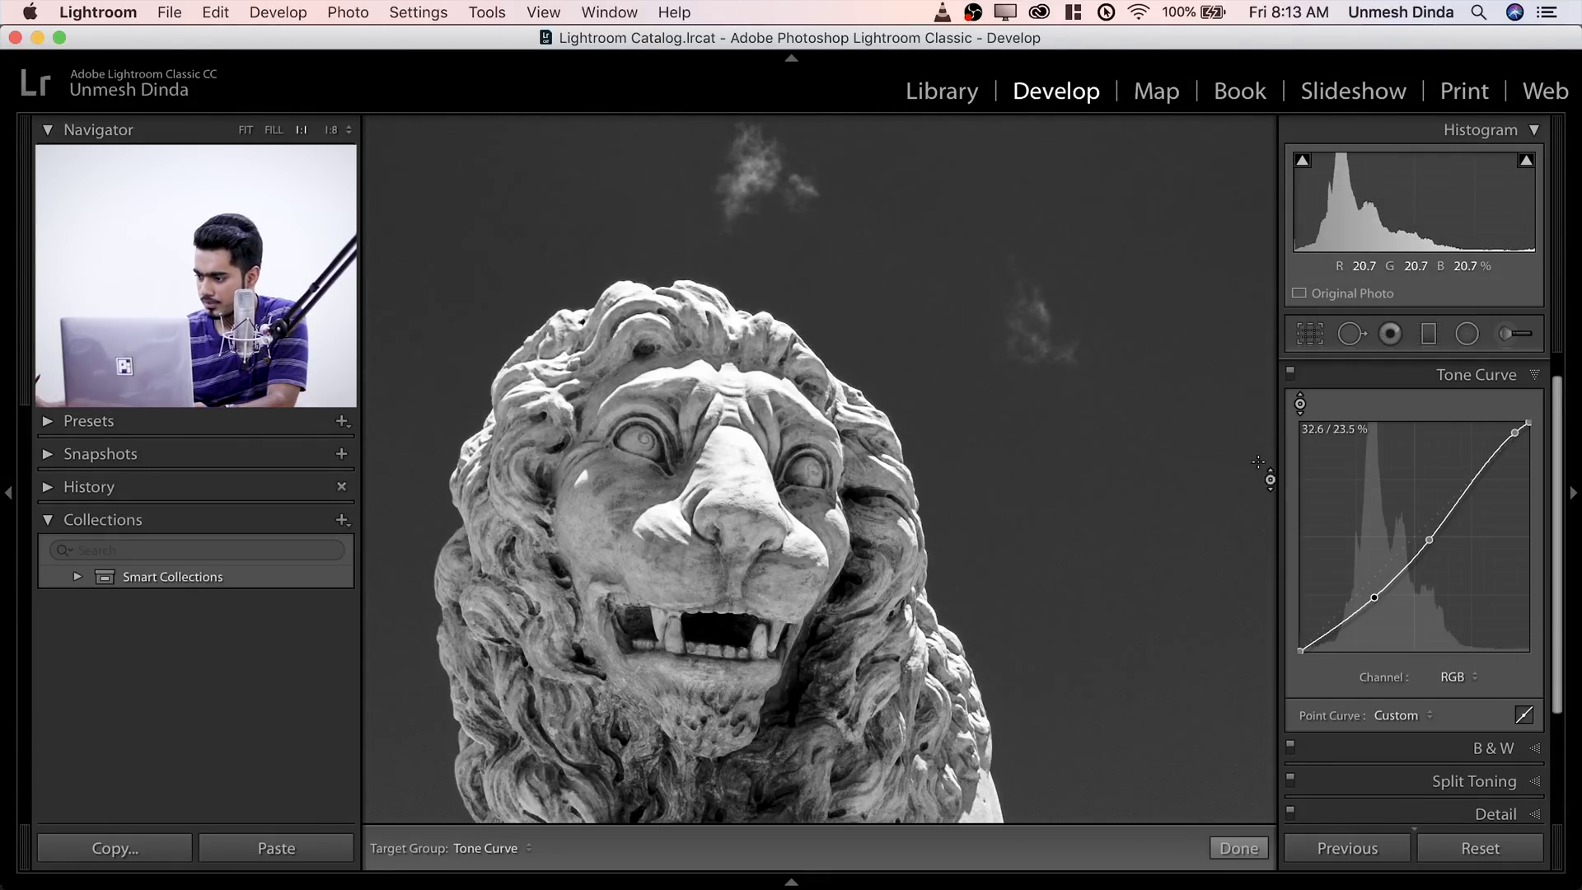
drag(1516, 433, 1514, 437)
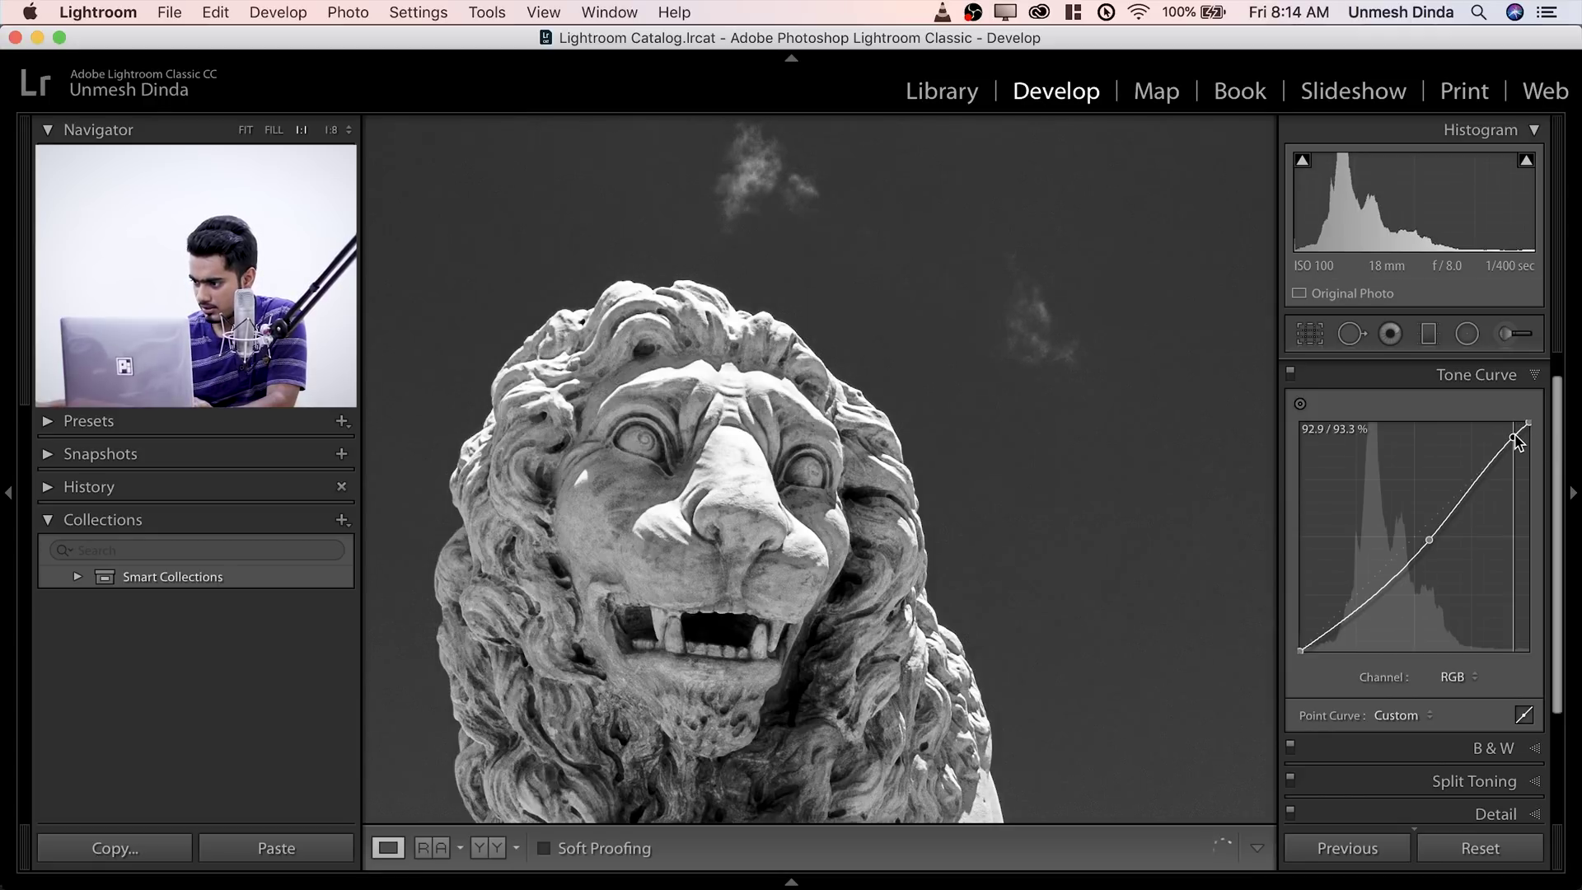
click(1025, 438)
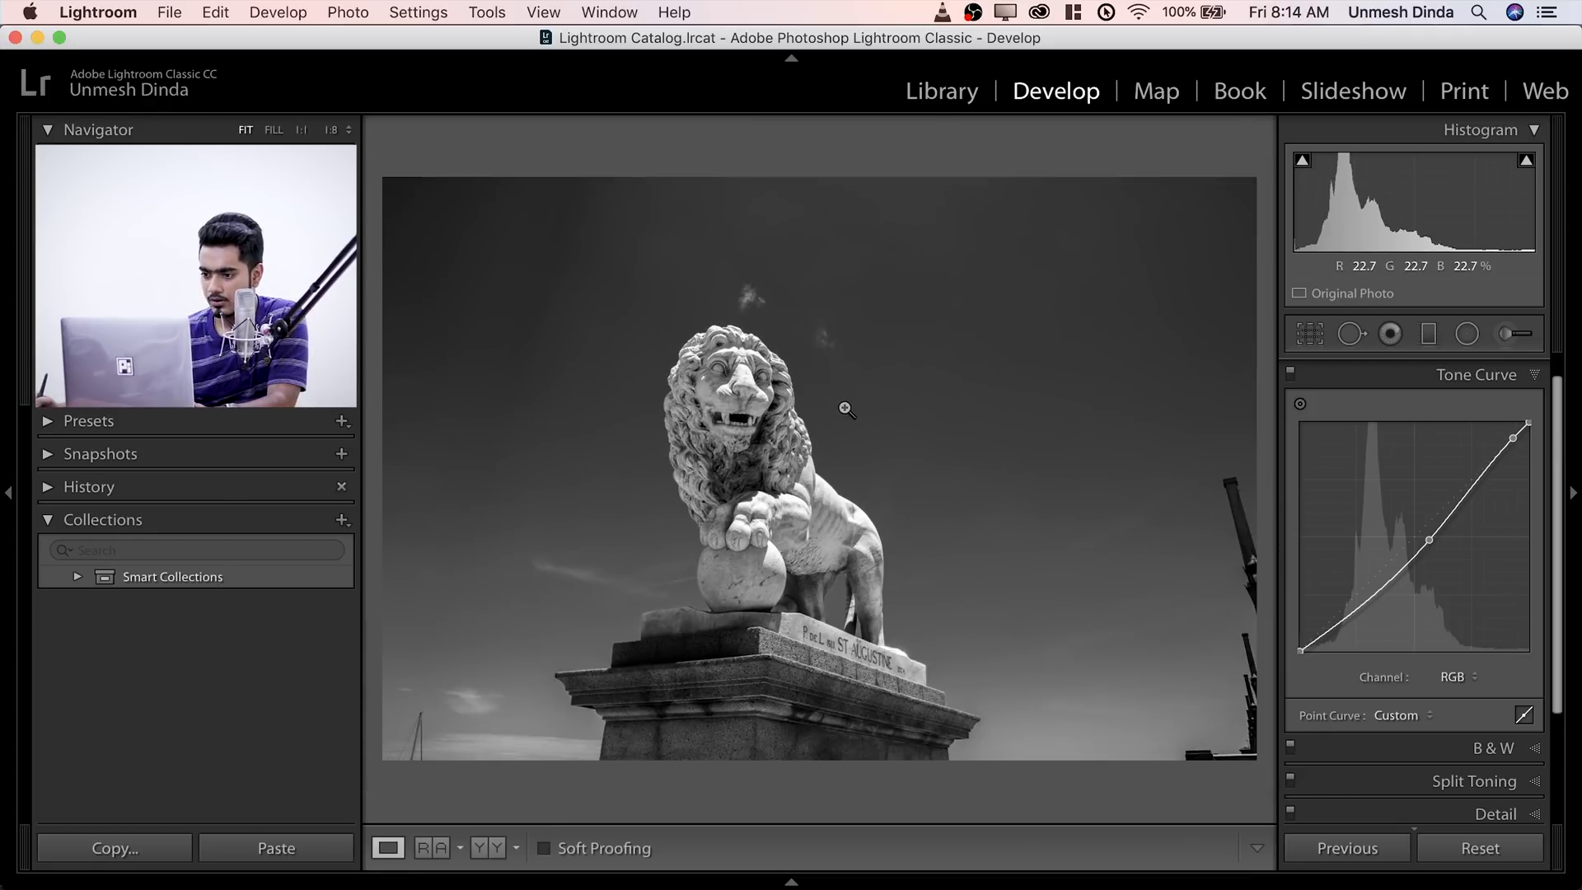
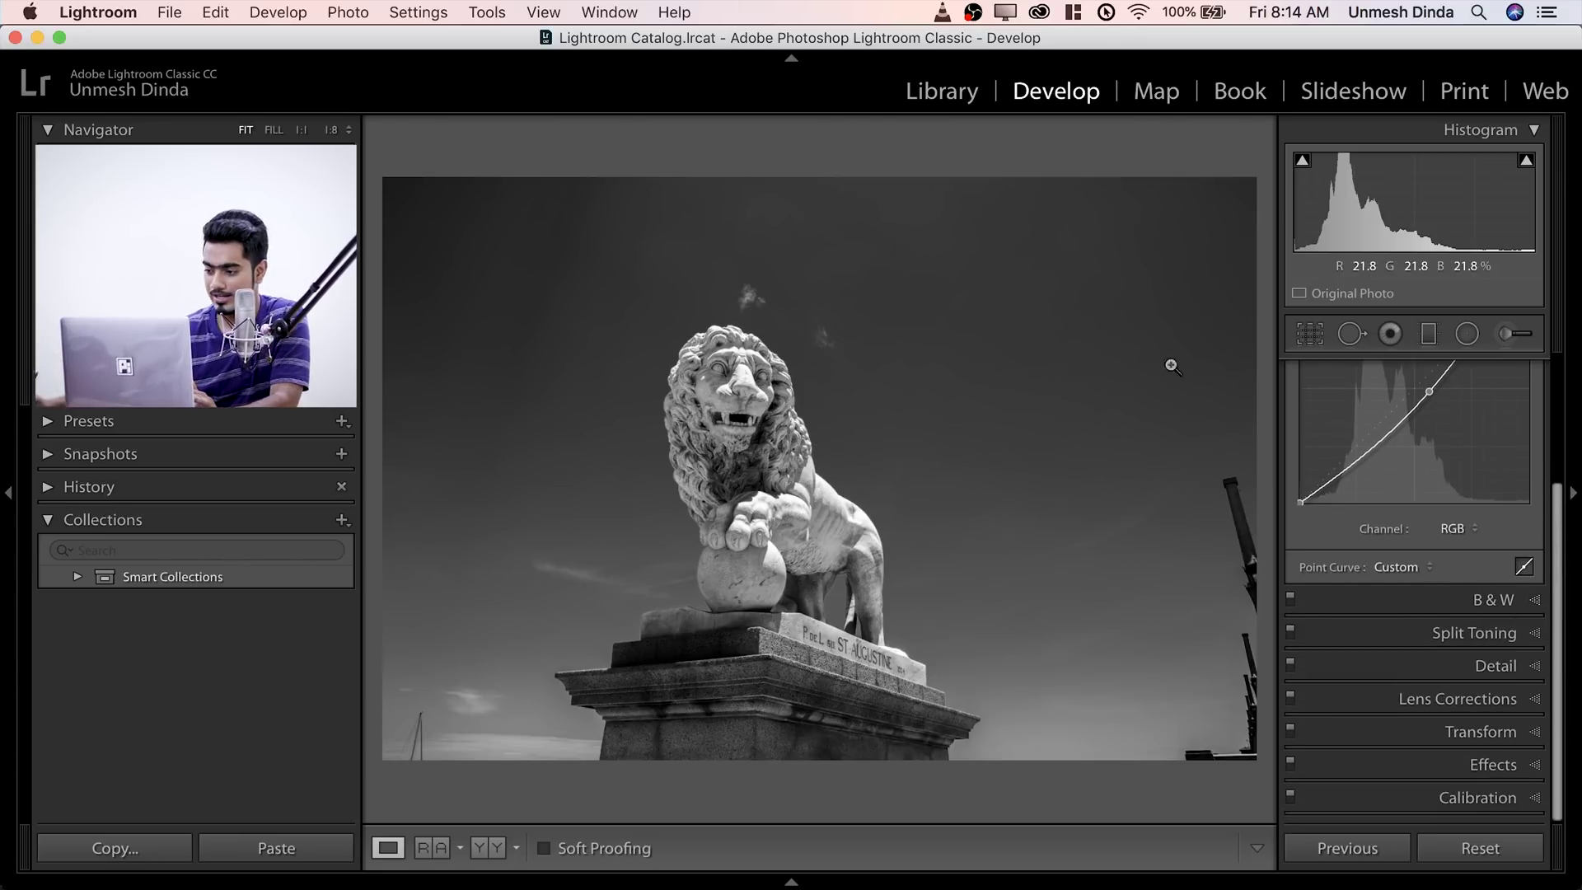
- Expand the B&W panel to reveal the Black & White Mix sliders, all at 0
click(1498, 608)
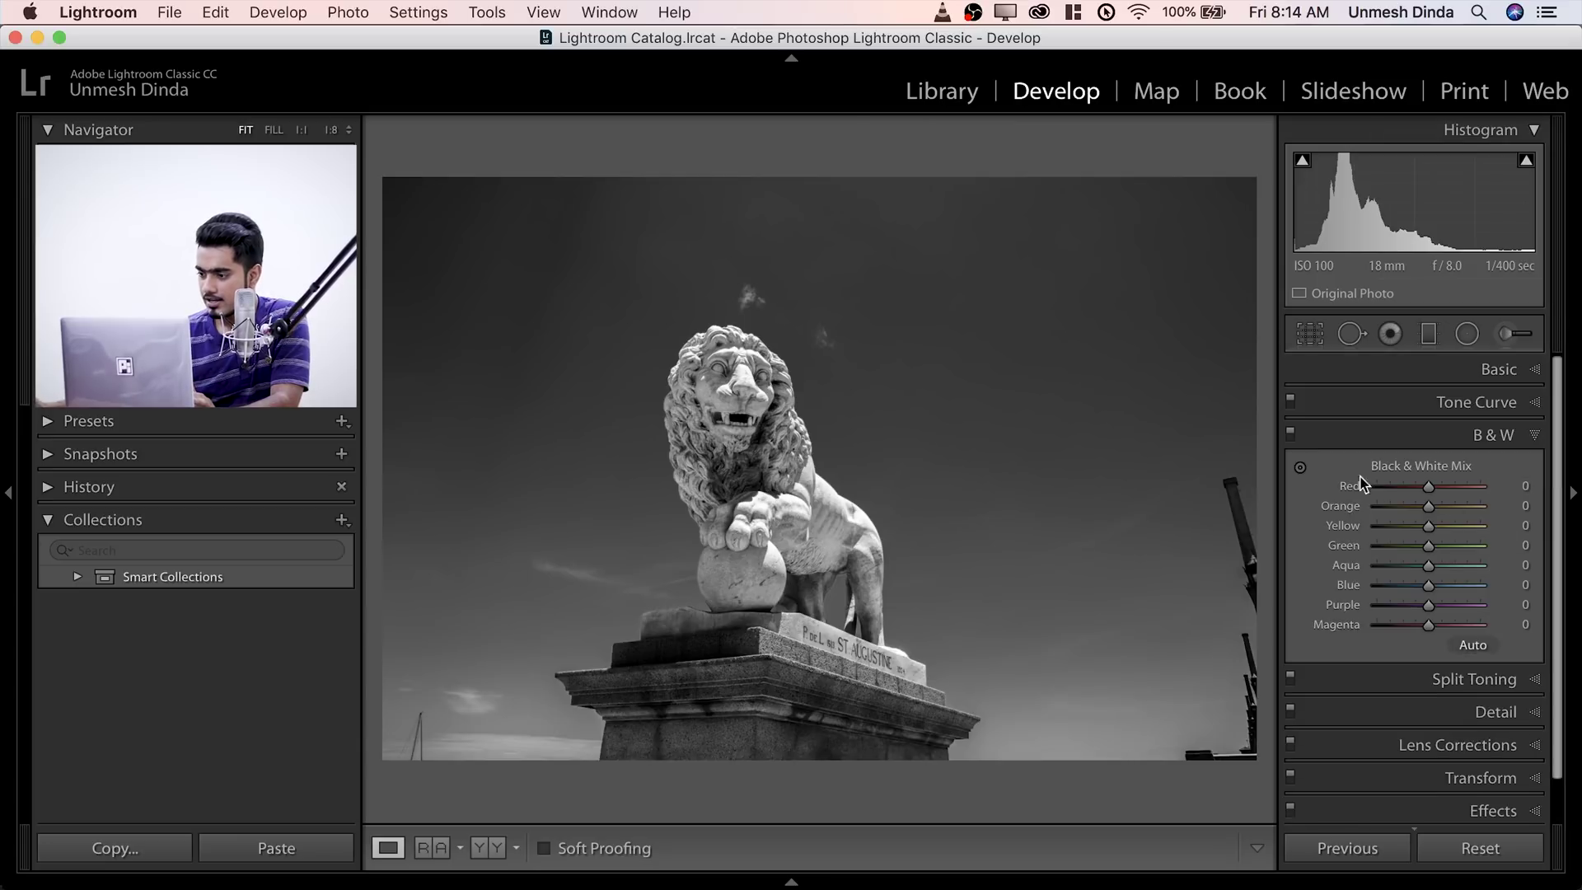
- Set the B&W mix to Orange +100, Yellow +72, Green −5 and Aqua −100, checking at 1:2
drag(1428, 490, 1541, 492)
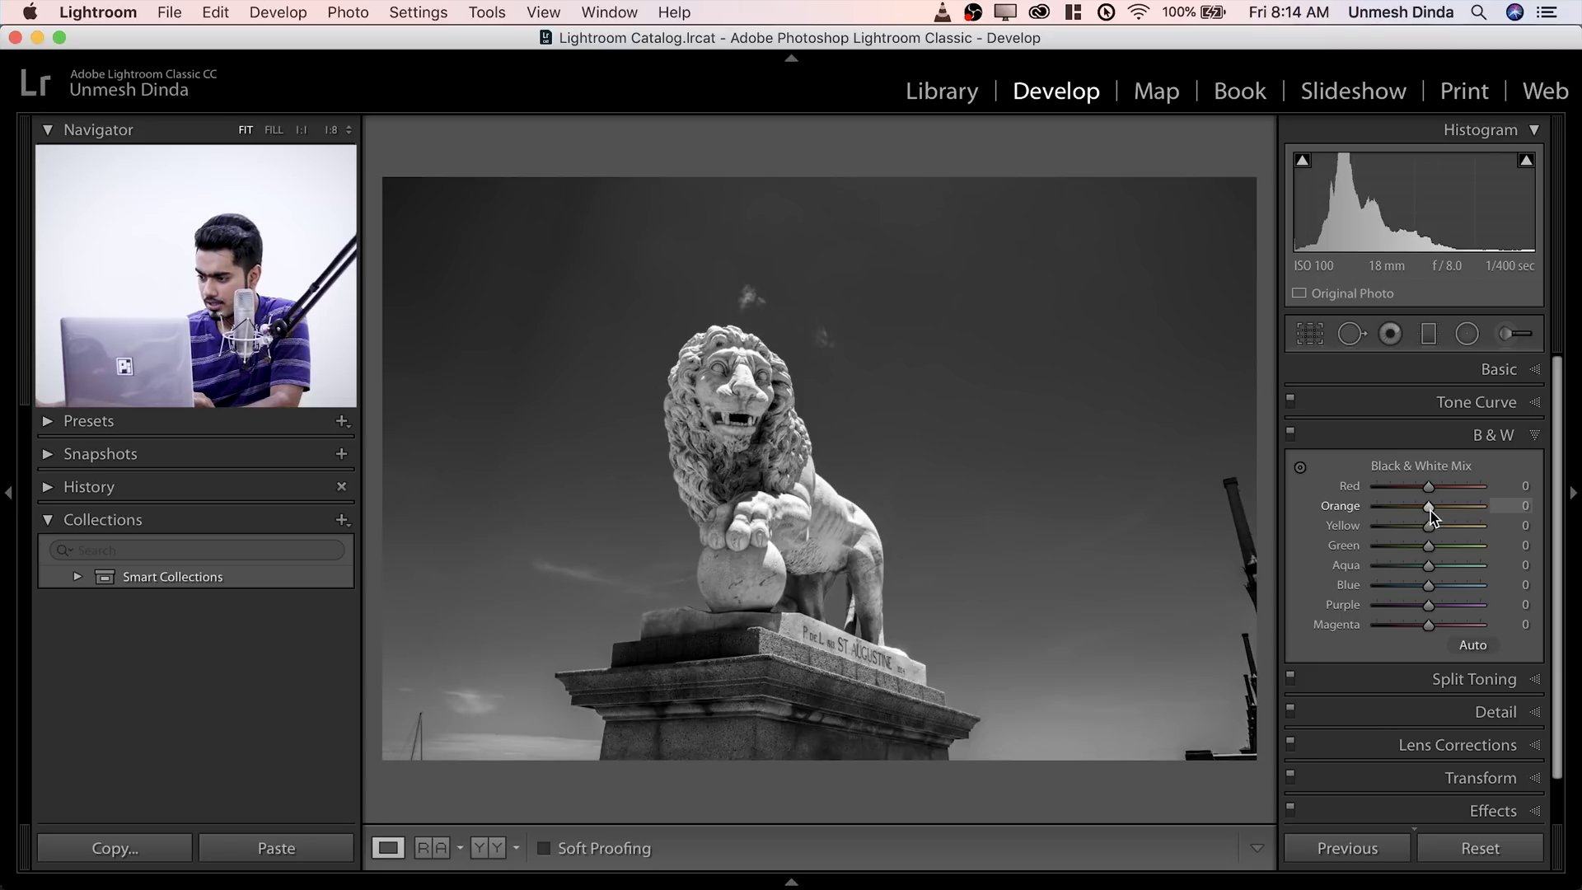
drag(1434, 514, 1261, 508)
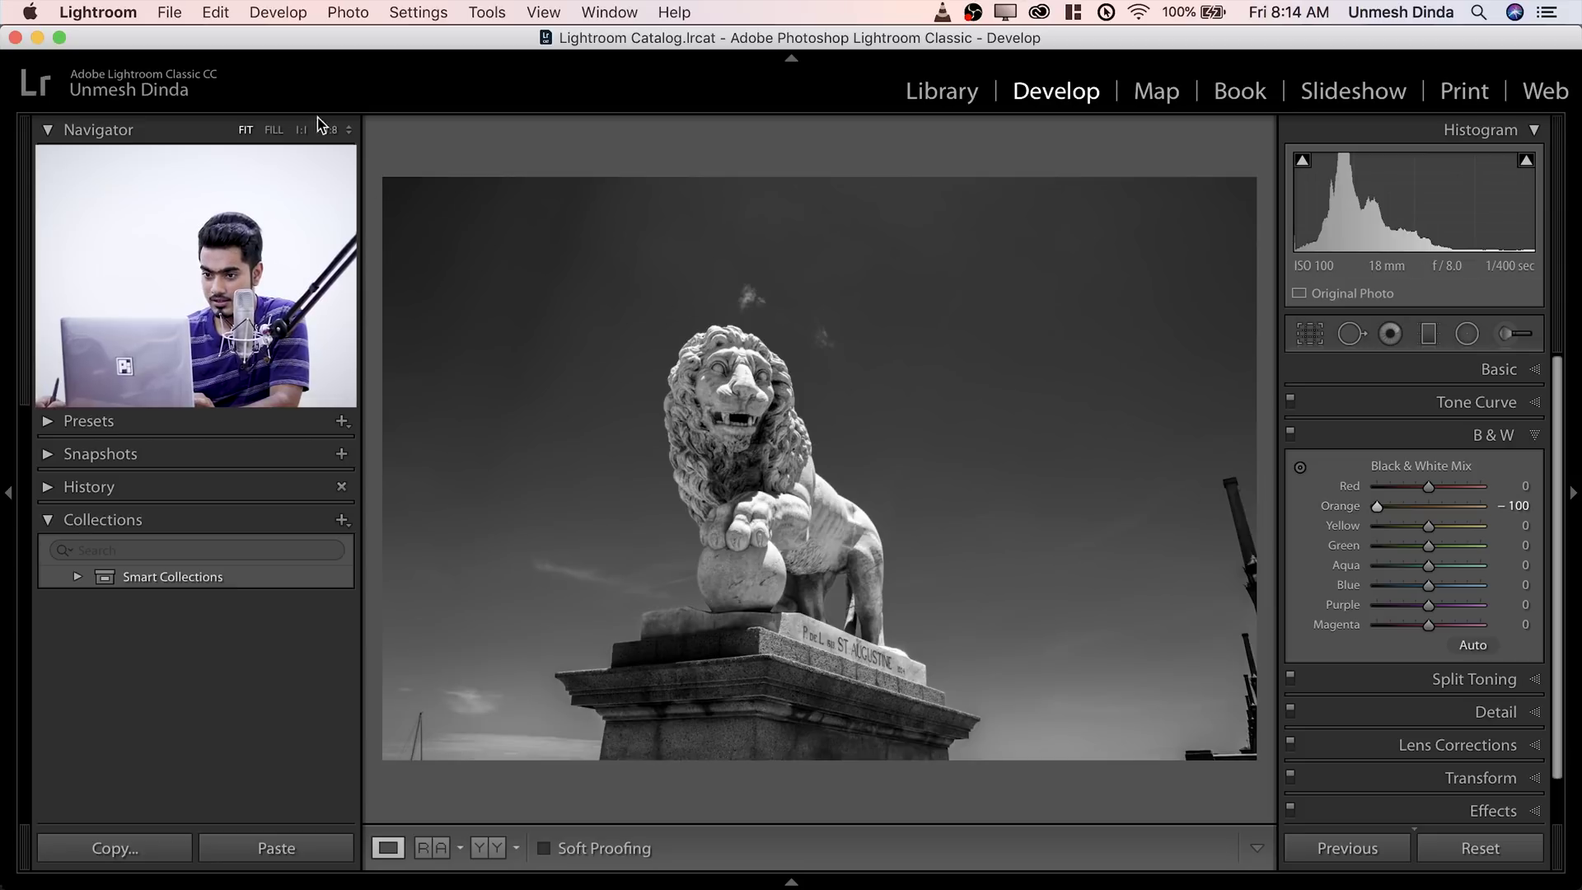
click(351, 132)
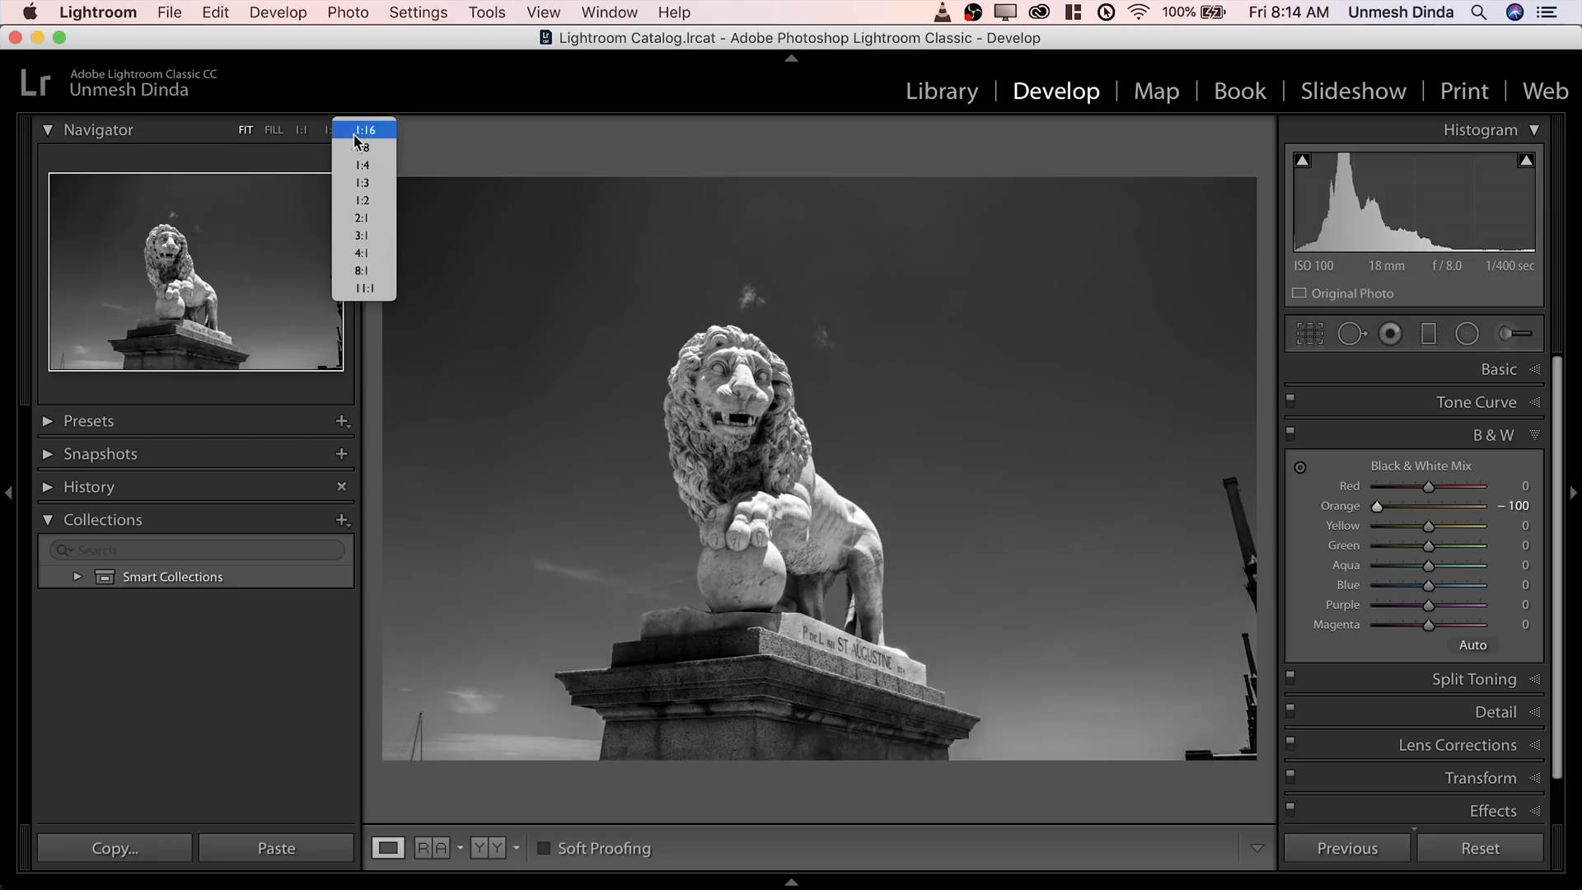
click(376, 200)
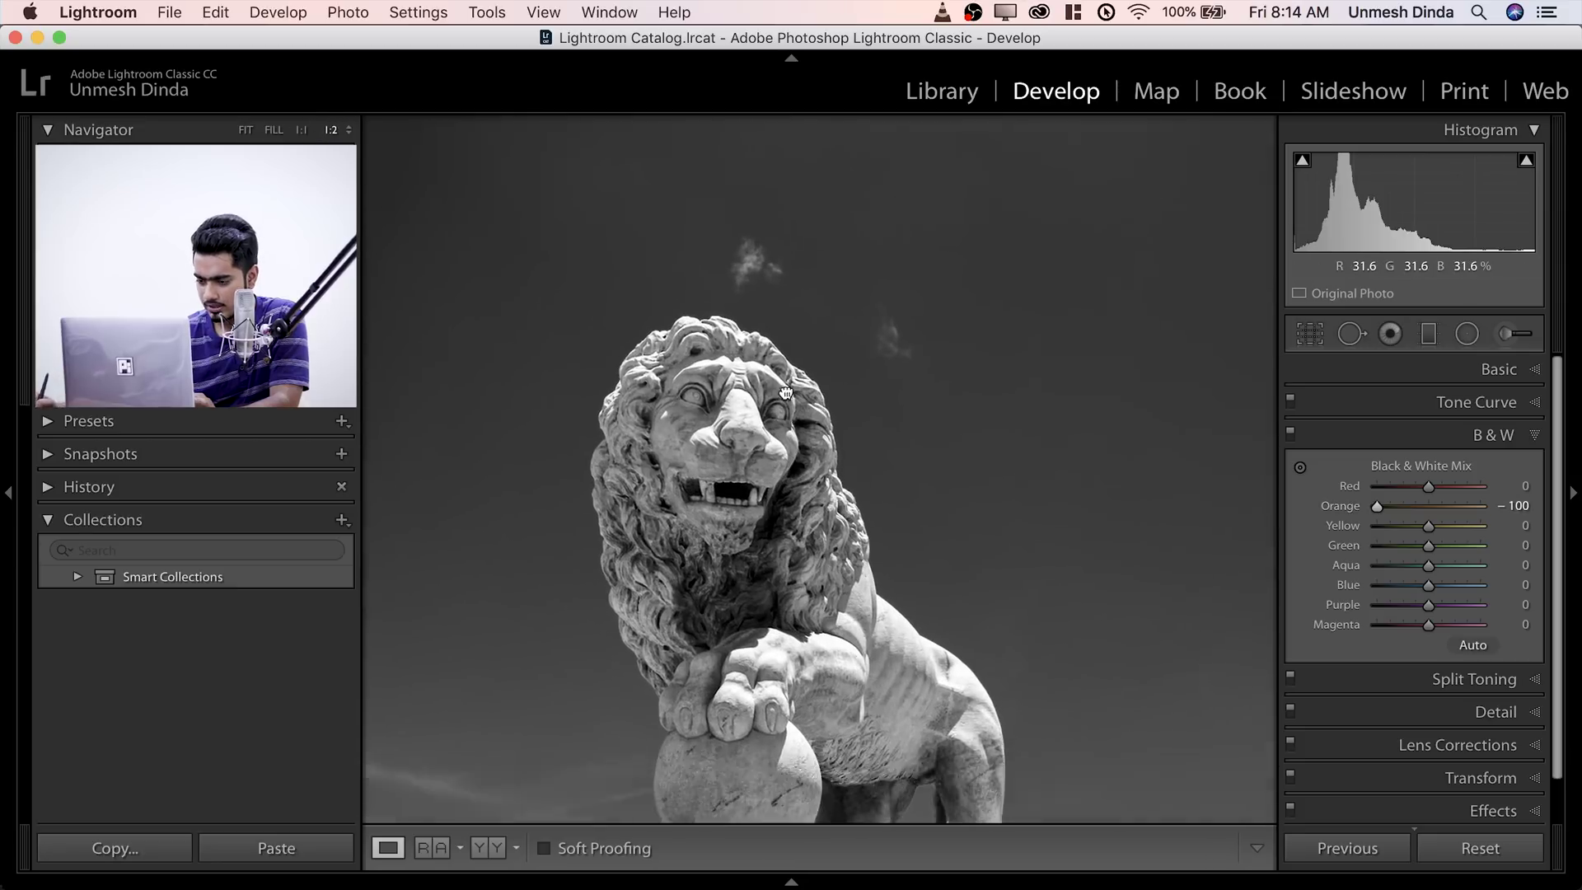
drag(1377, 507, 1568, 511)
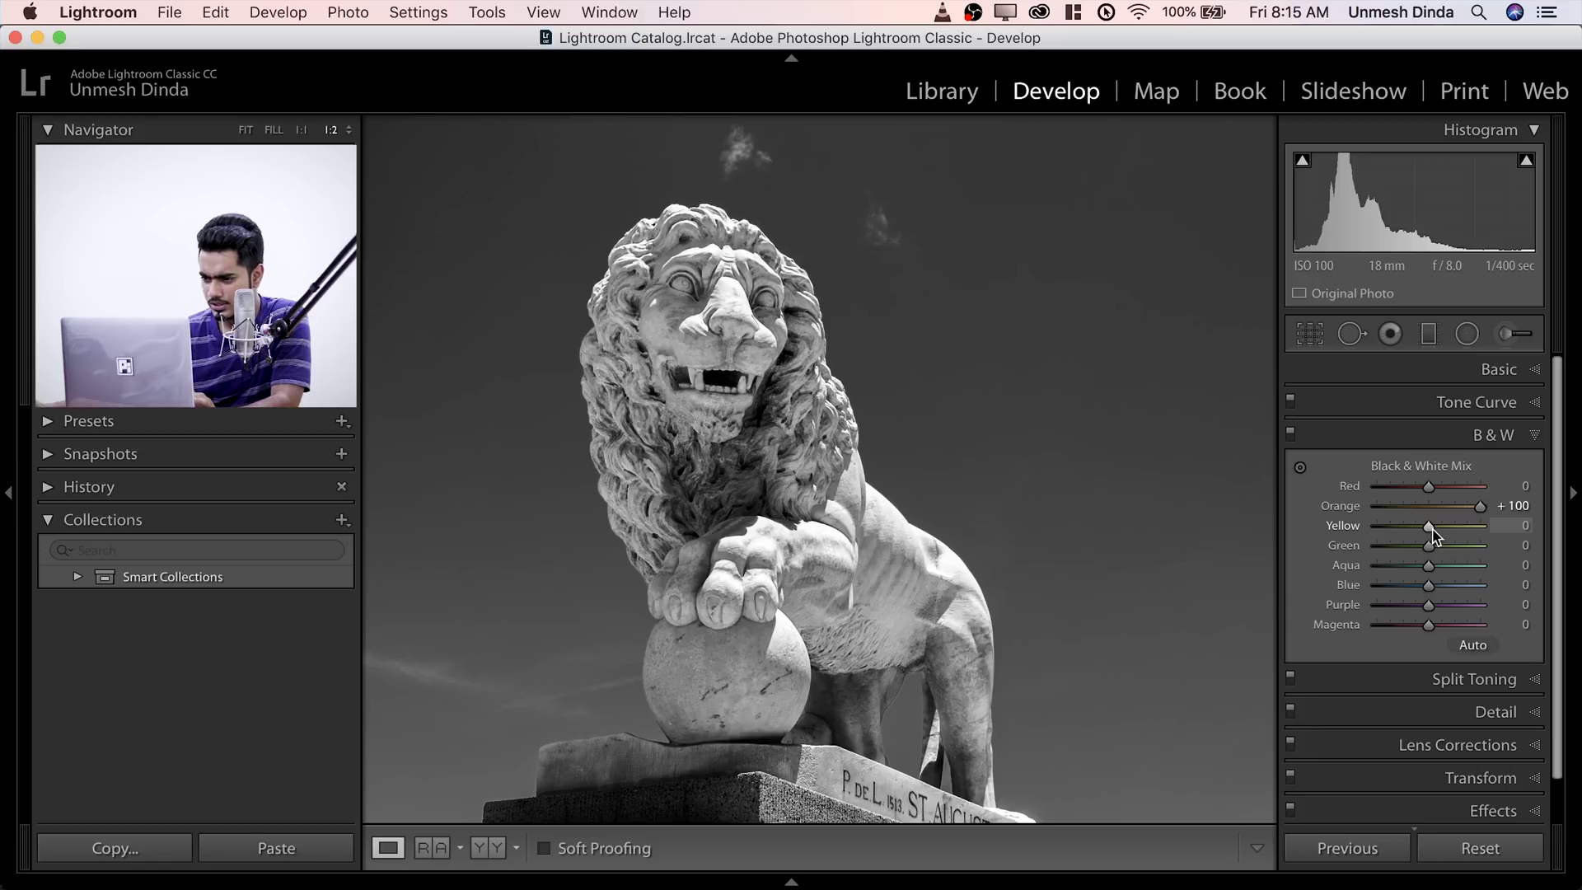
drag(1434, 535, 1552, 551)
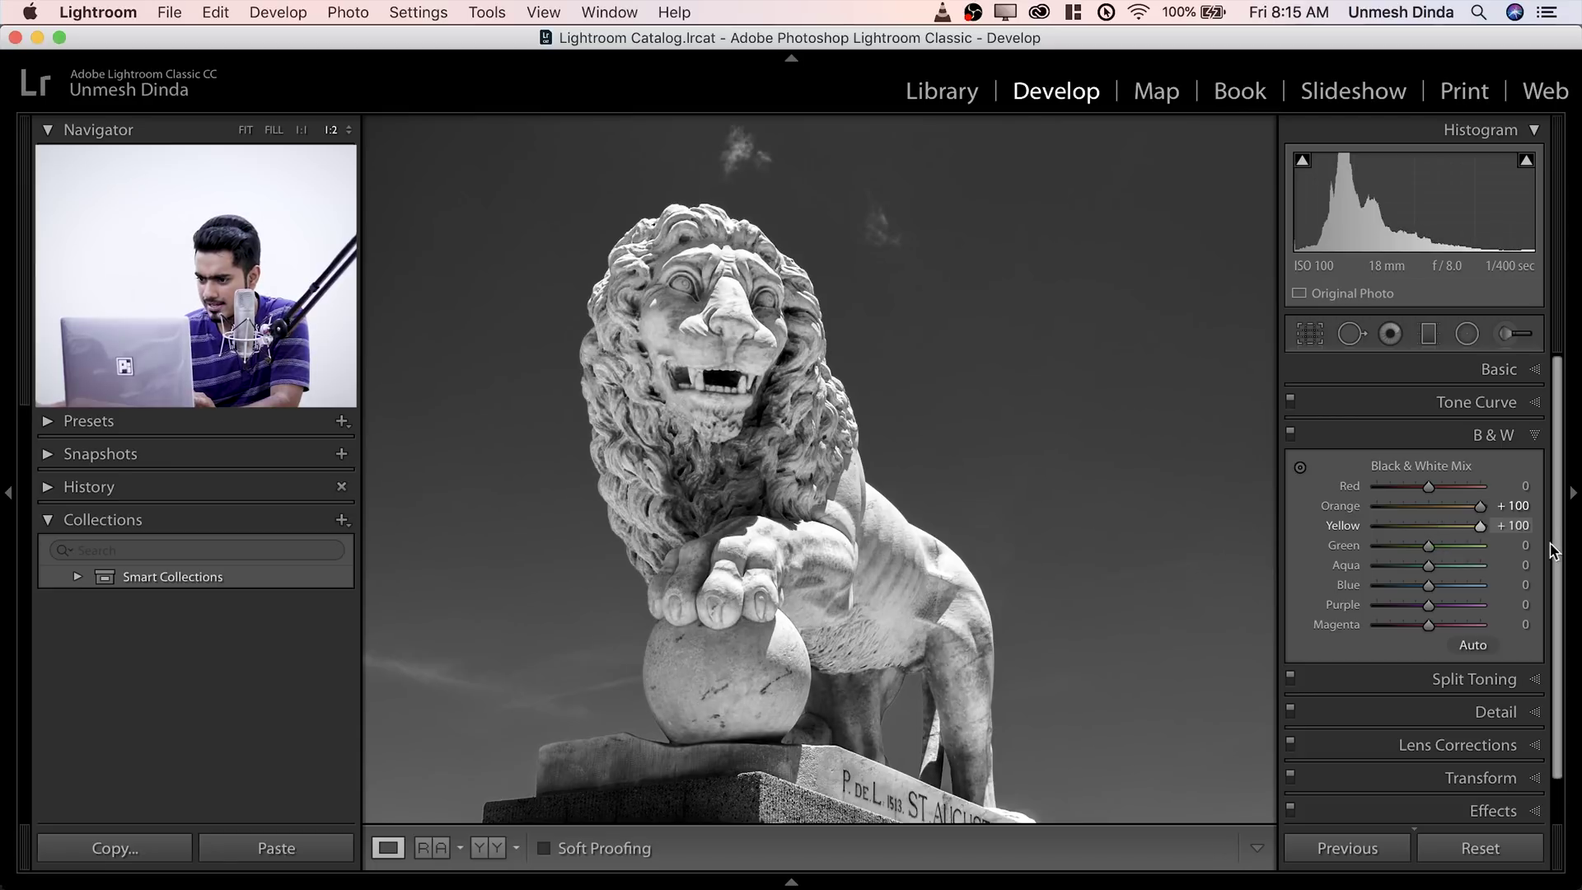
drag(1455, 539, 1217, 560)
key(z)
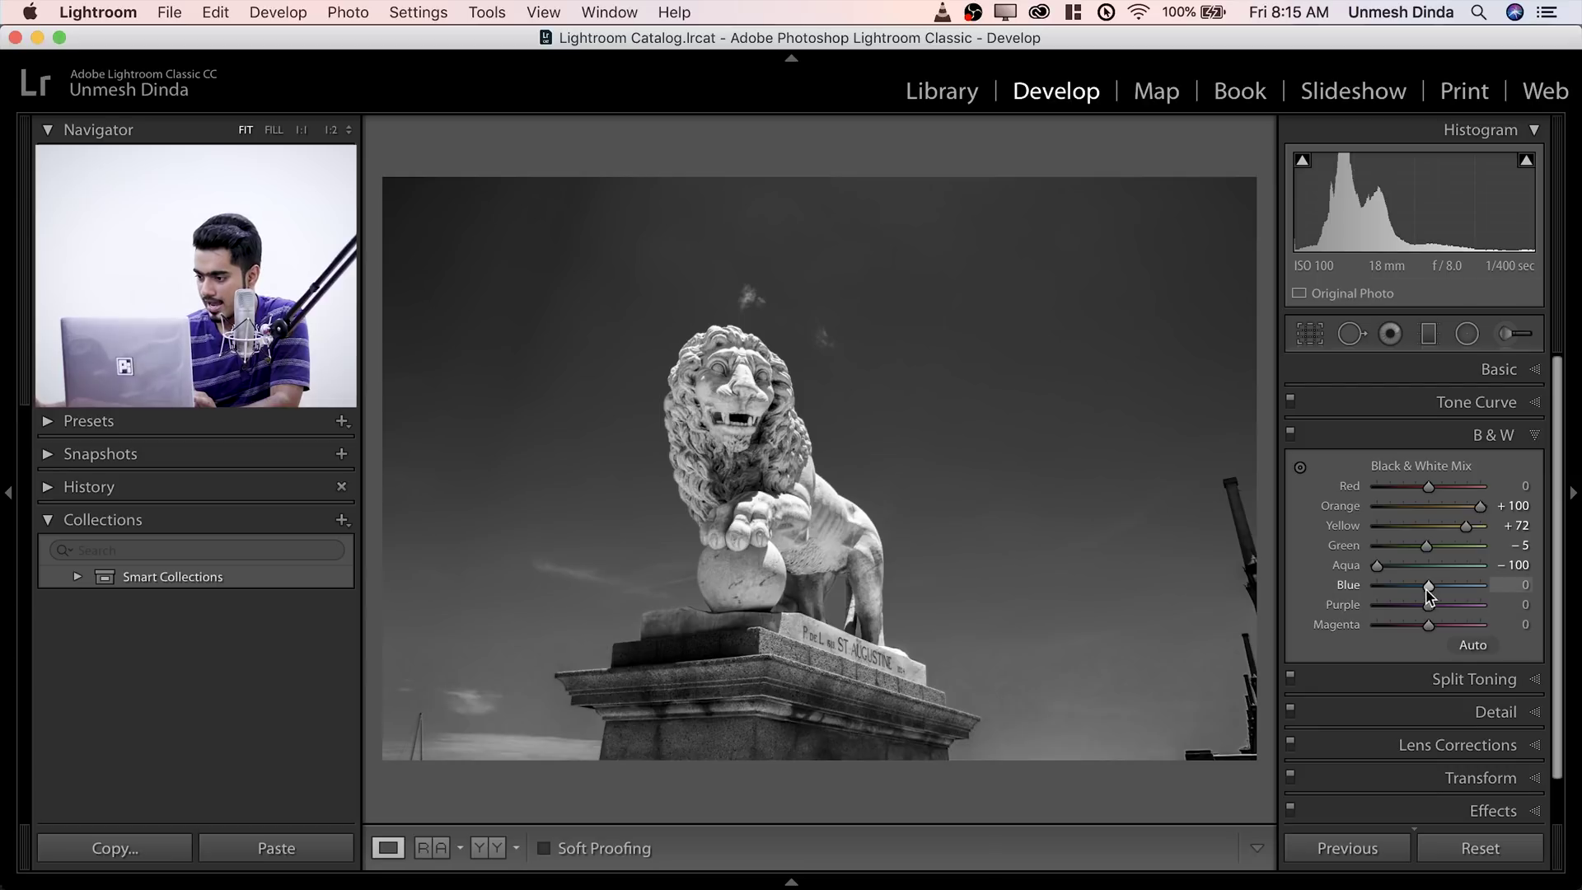
- Set Blue to −100 and Purple to −58, resetting Magenta to 0, and check the lion at 1:2
drag(1427, 587, 1293, 585)
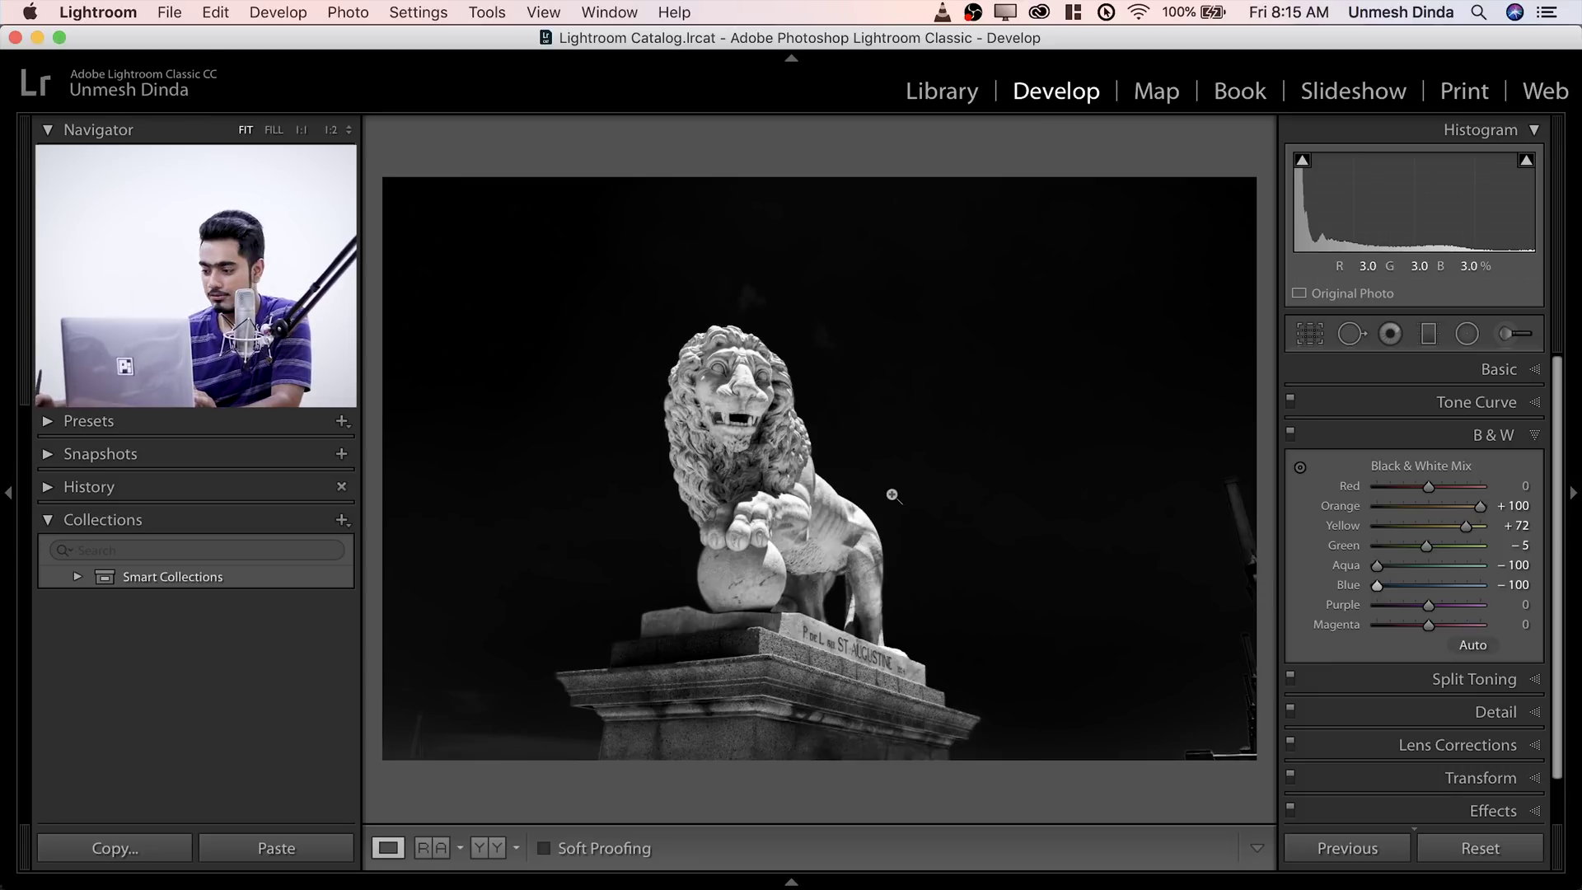
drag(1427, 604, 1546, 626)
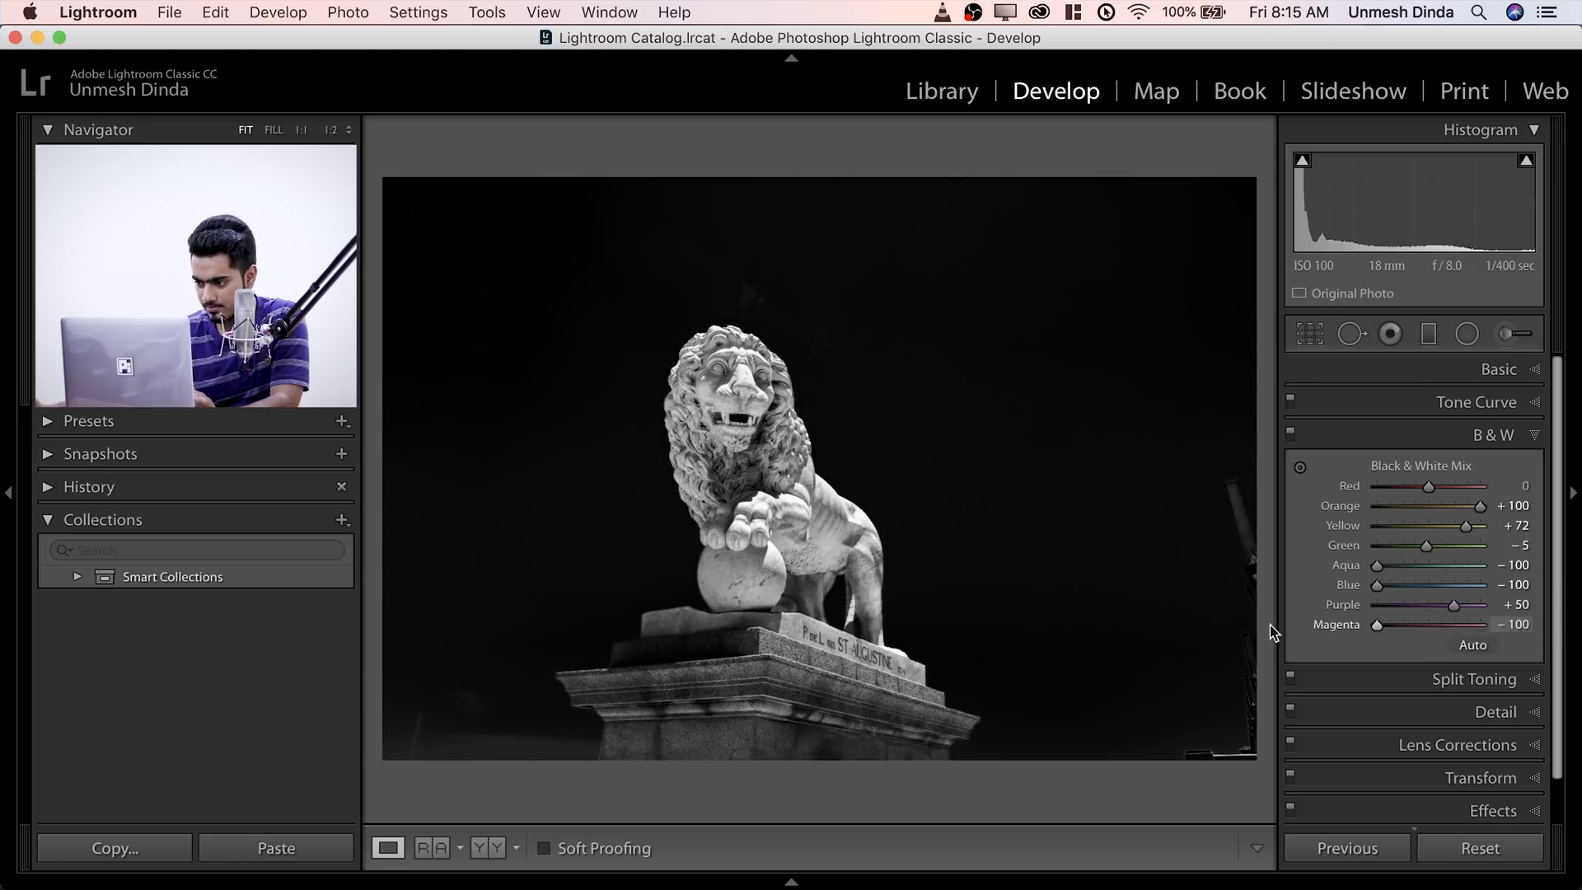
double_click(1343, 626)
drag(1449, 607, 1221, 621)
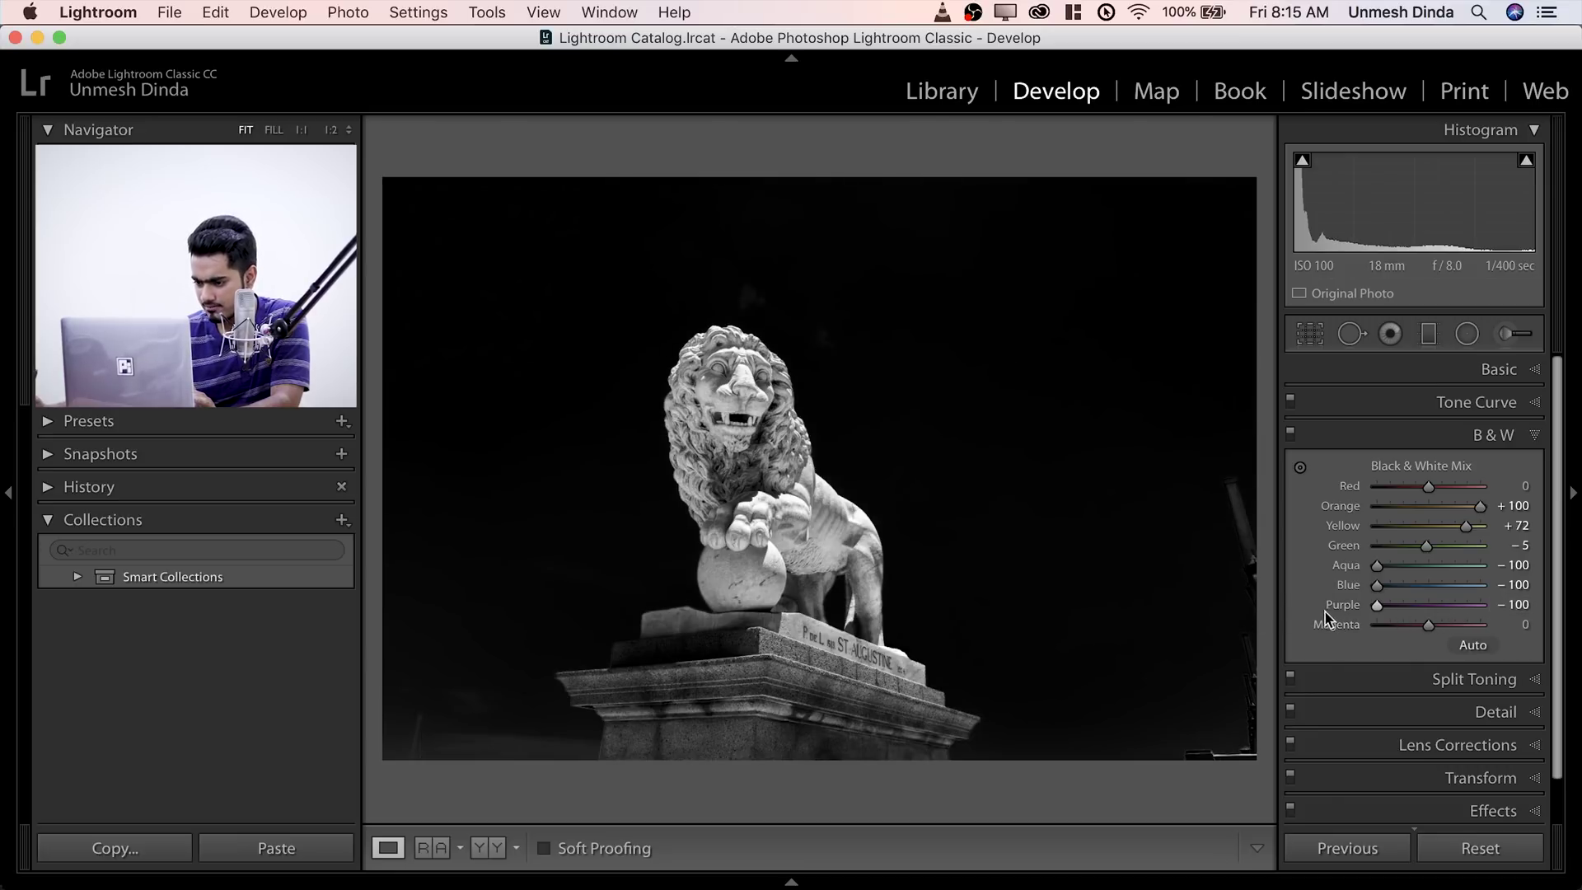
click(885, 656)
mouse_move(1384, 609)
mouse_down()
mouse_move(1565, 609)
mouse_move(1377, 608)
mouse_up()
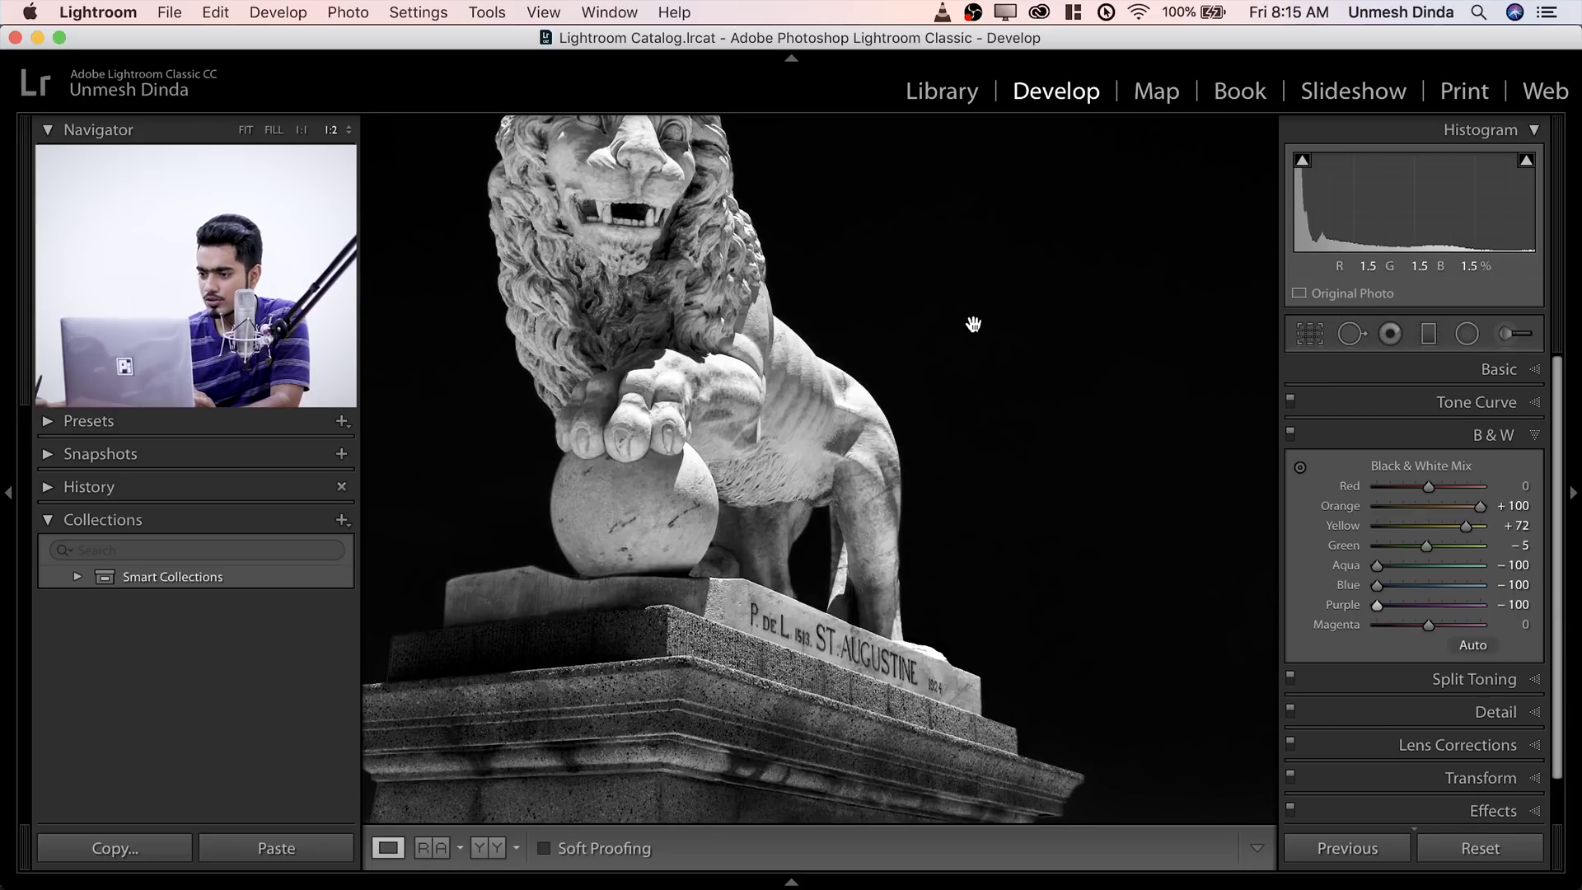
click(974, 330)
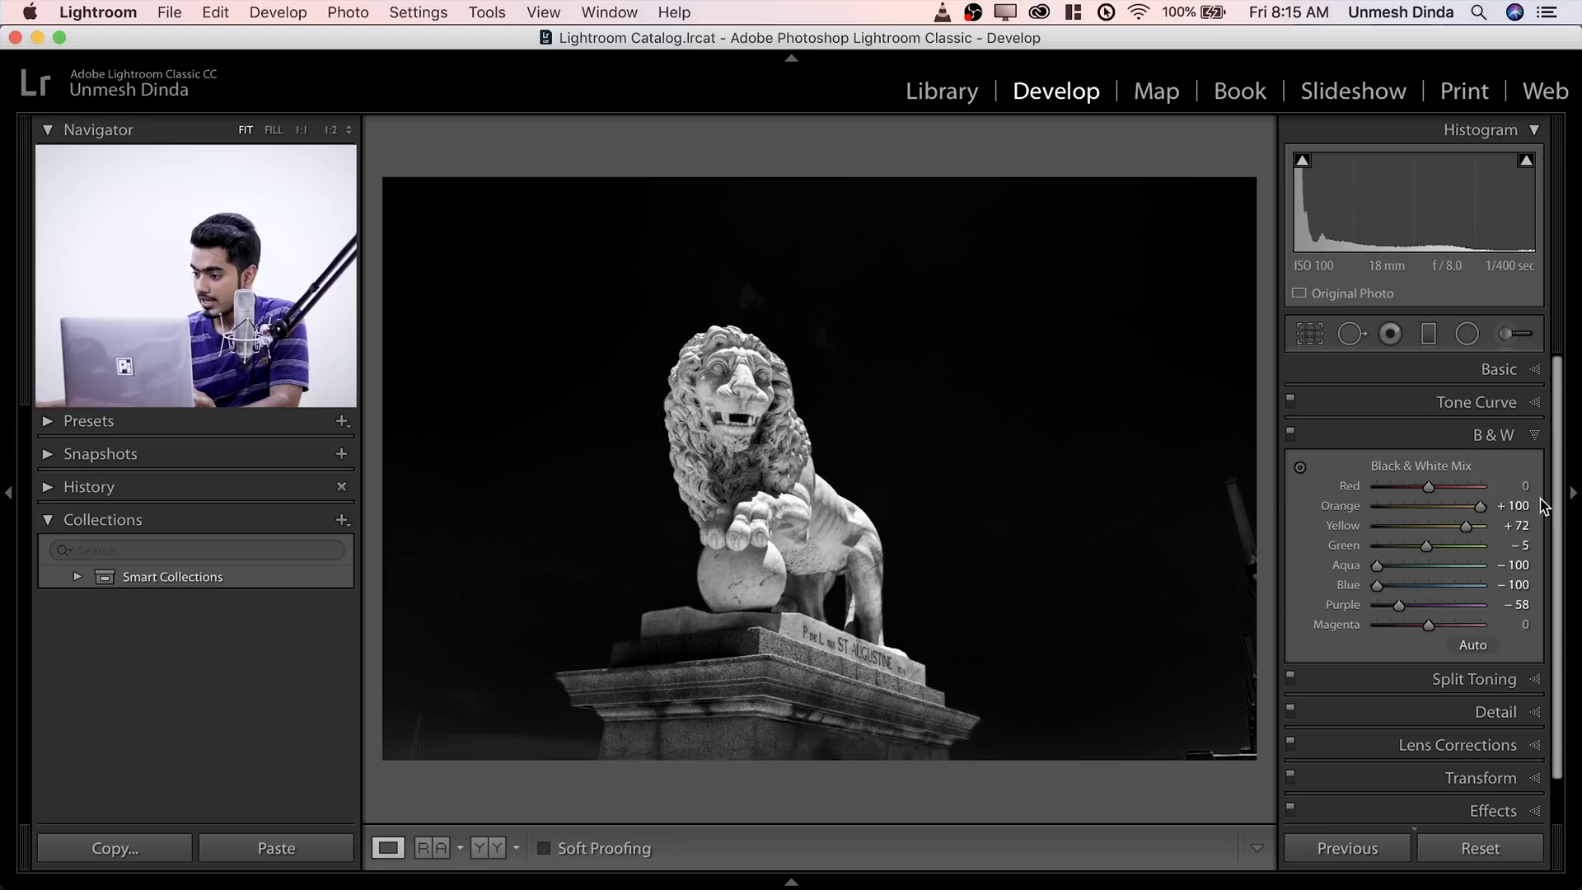
click(733, 390)
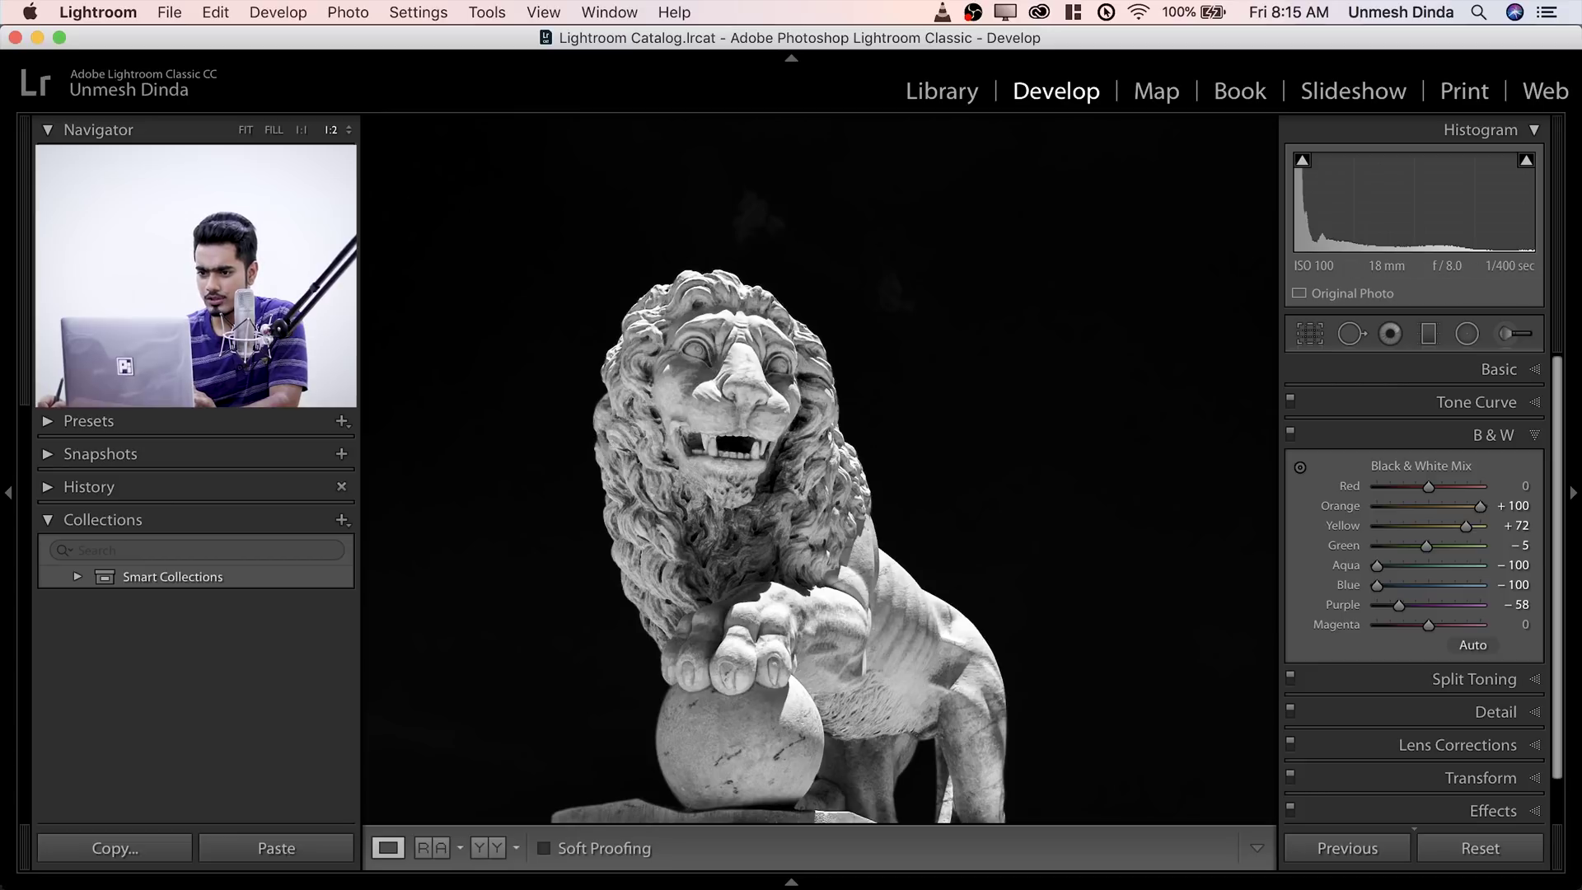
- At 1:1 zoom, raise the Detail panel's sharpening Amount to 88 on the lion's fur
click(301, 131)
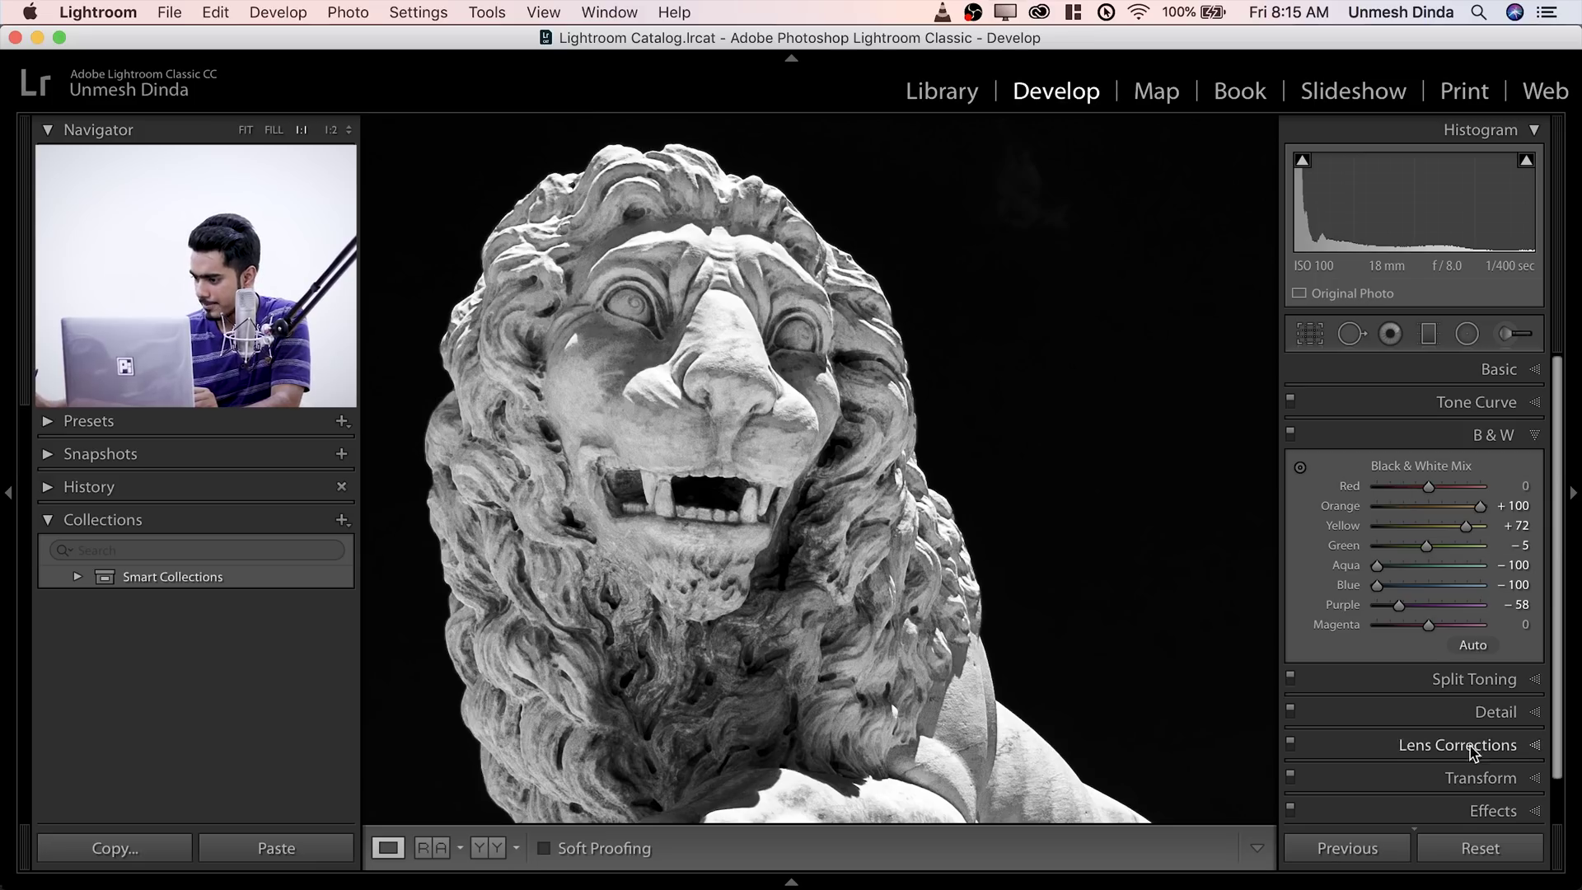
click(1483, 713)
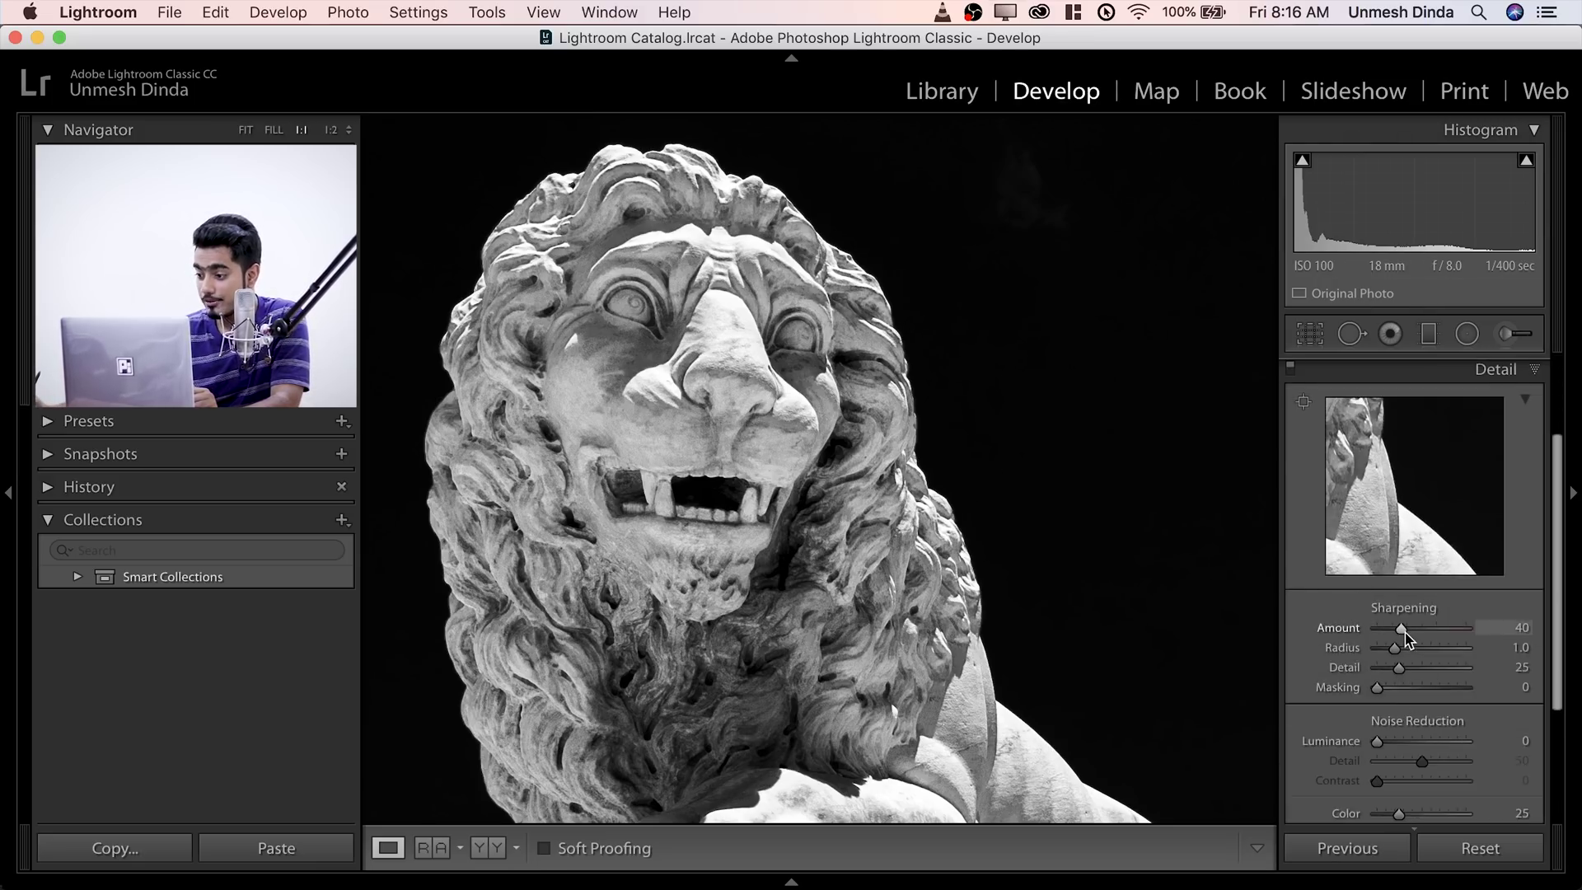
drag(1410, 634, 1460, 633)
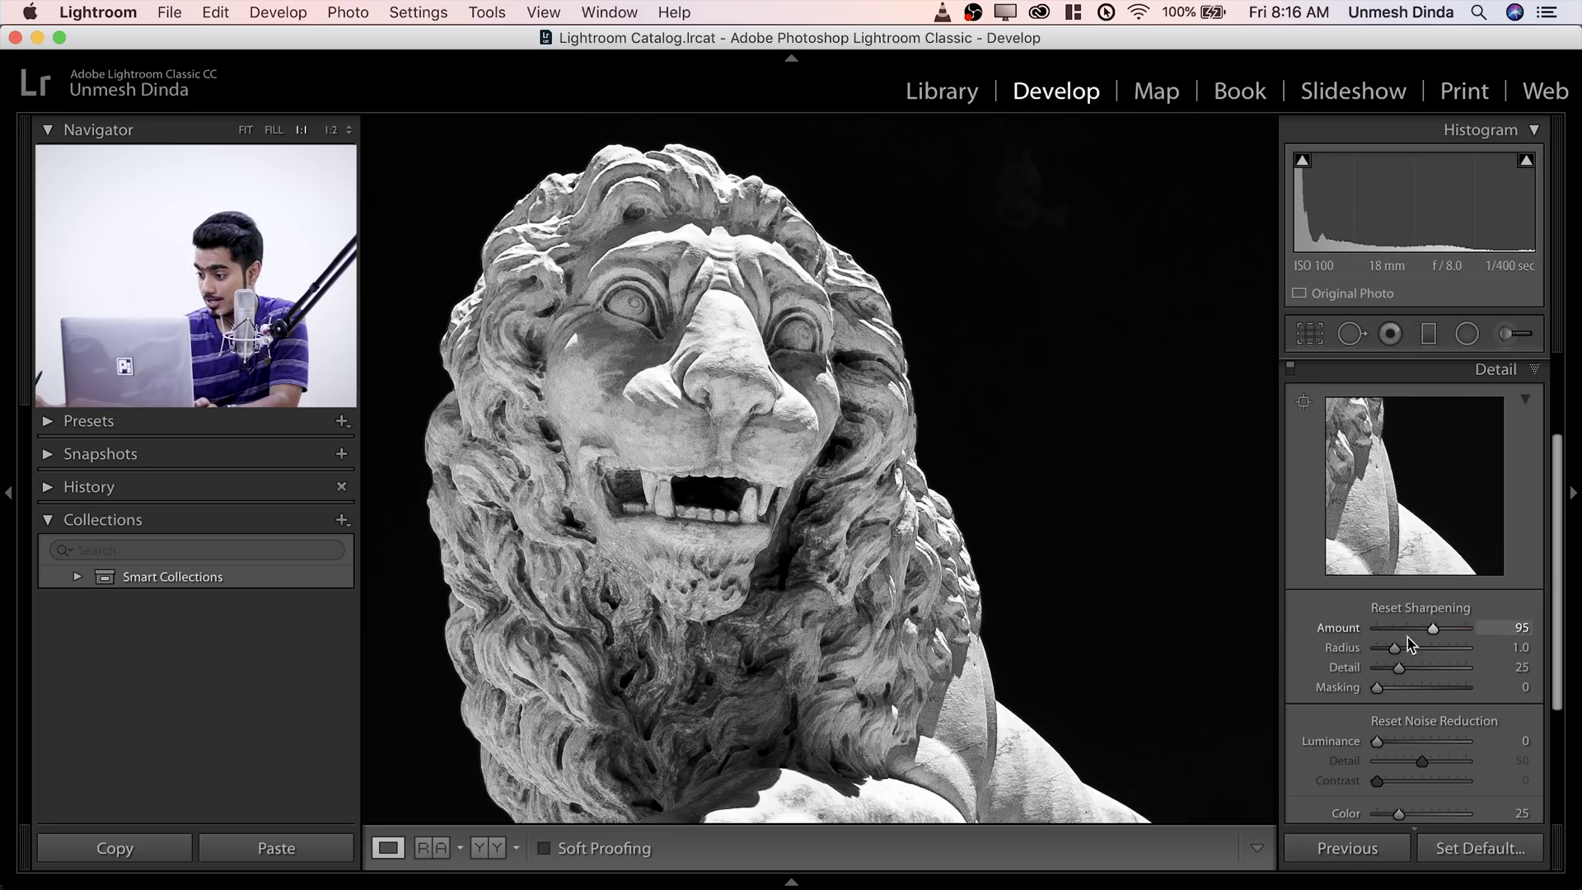
drag(1435, 635, 1431, 636)
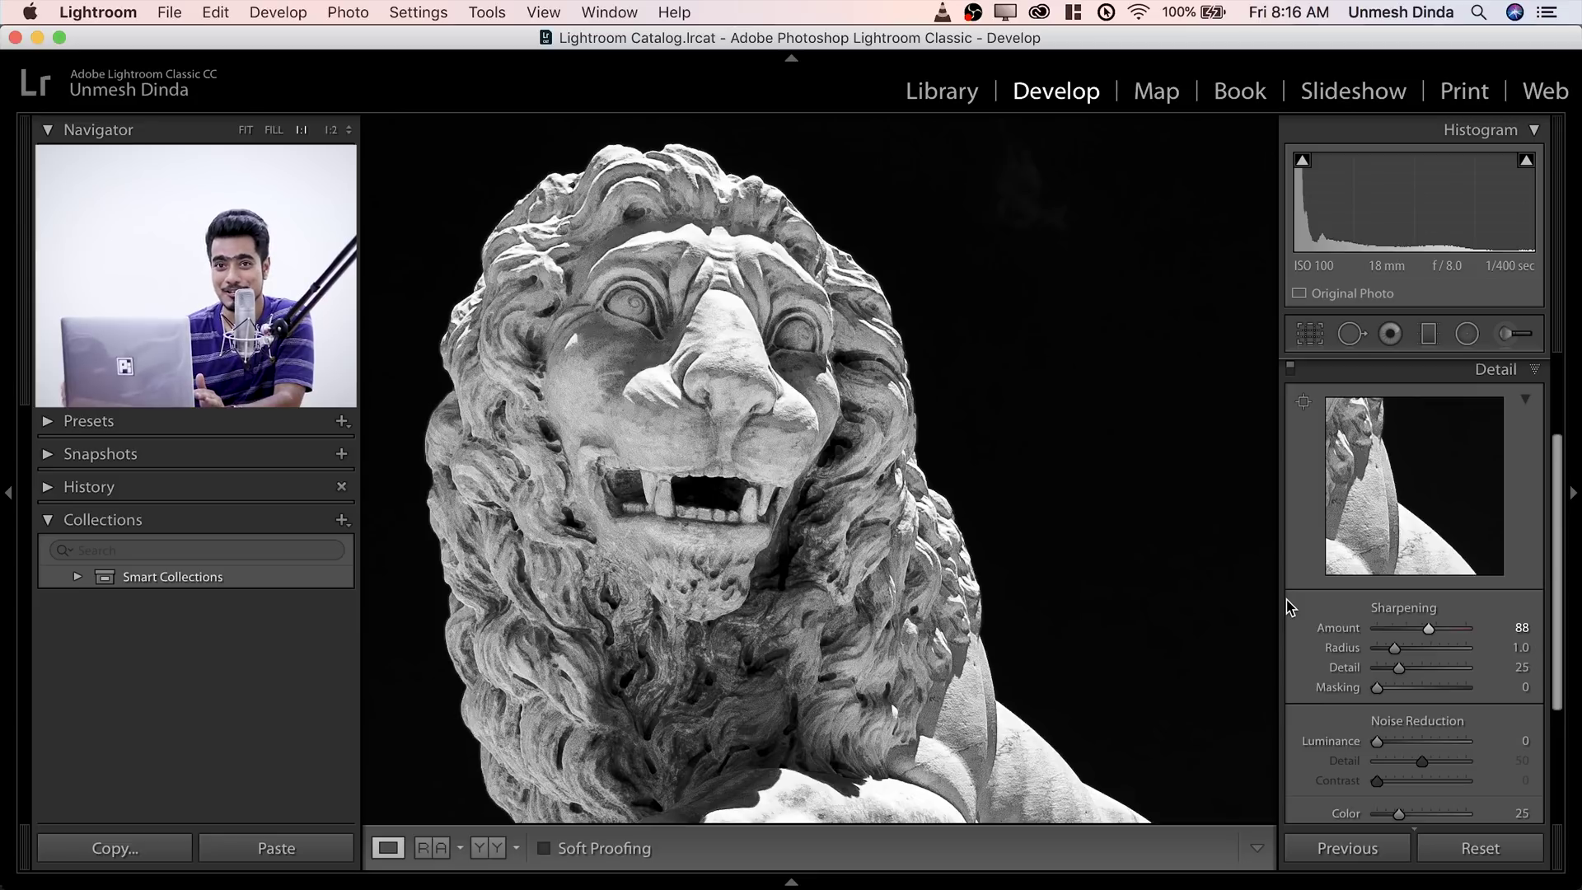
scroll(1561, 551, up, 5)
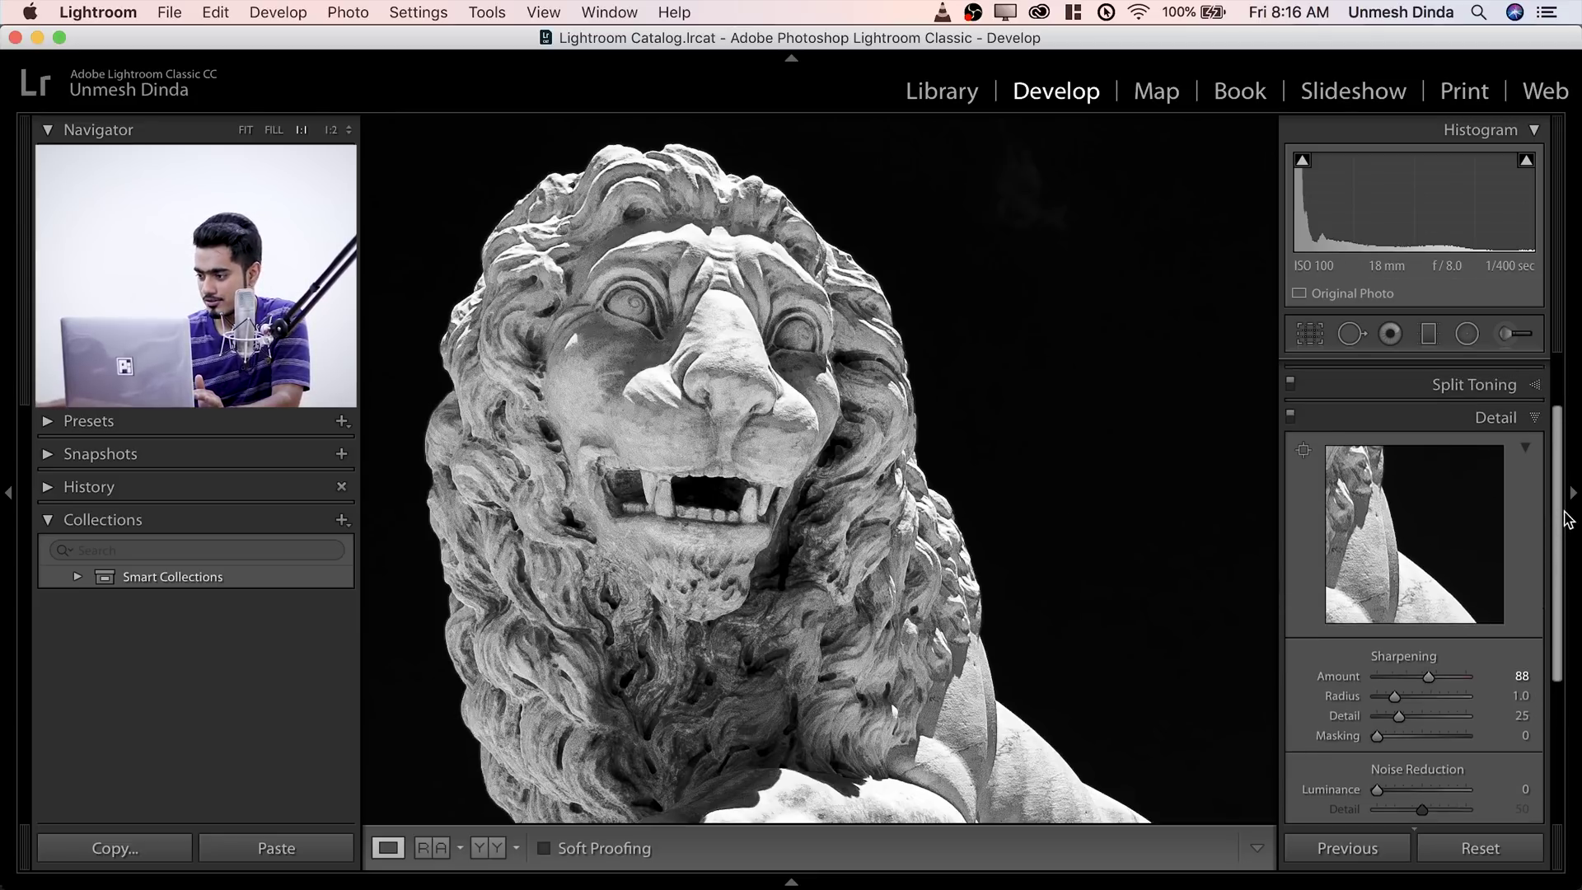
click(1499, 369)
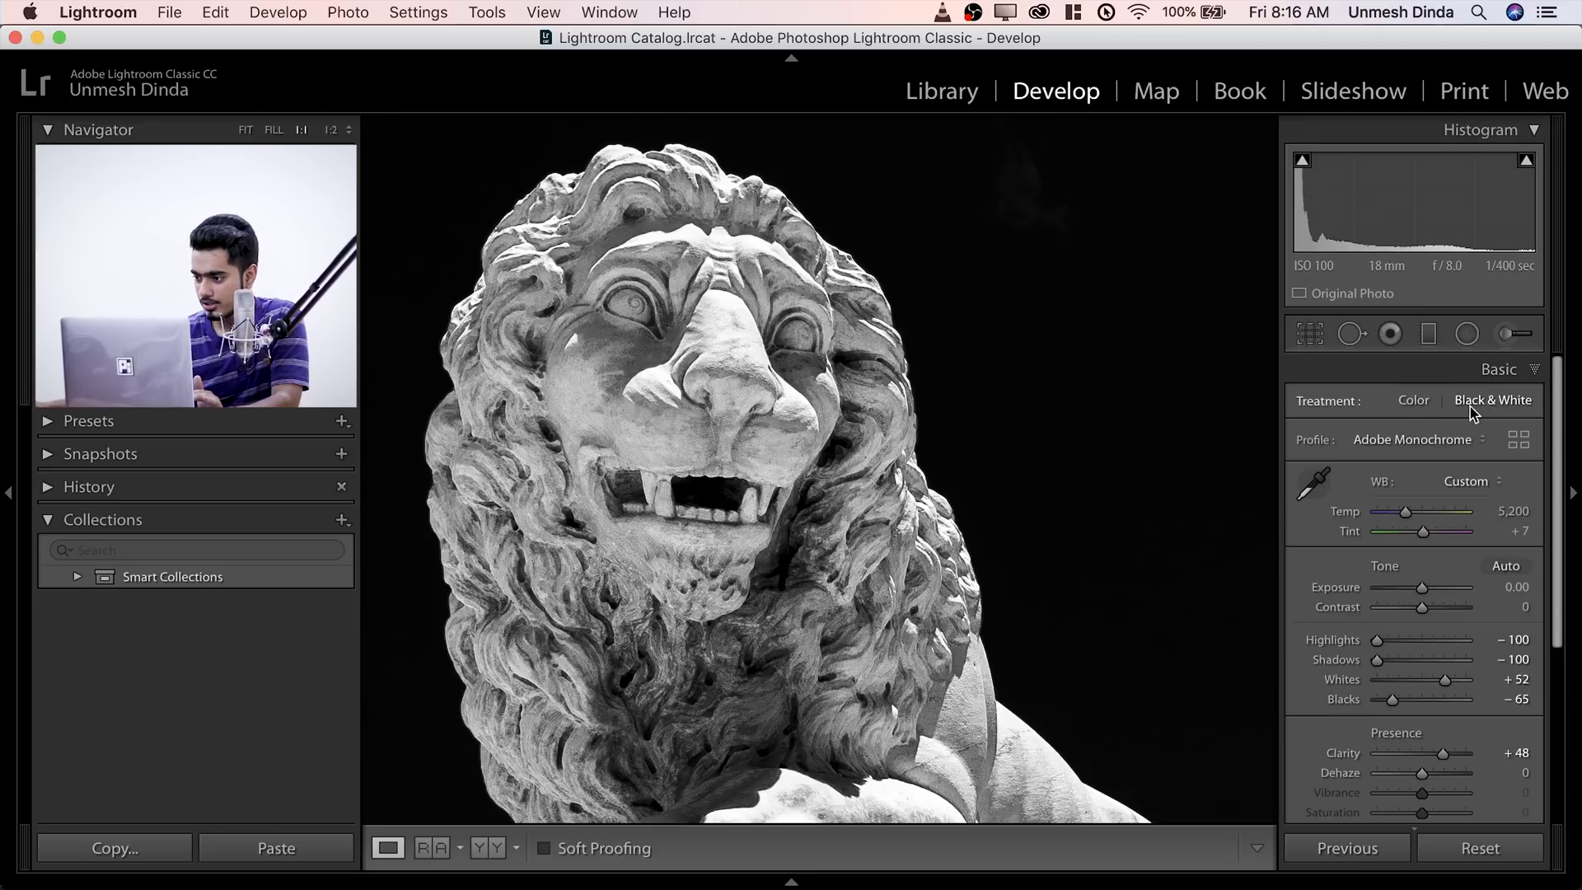
click(1414, 404)
click(1470, 372)
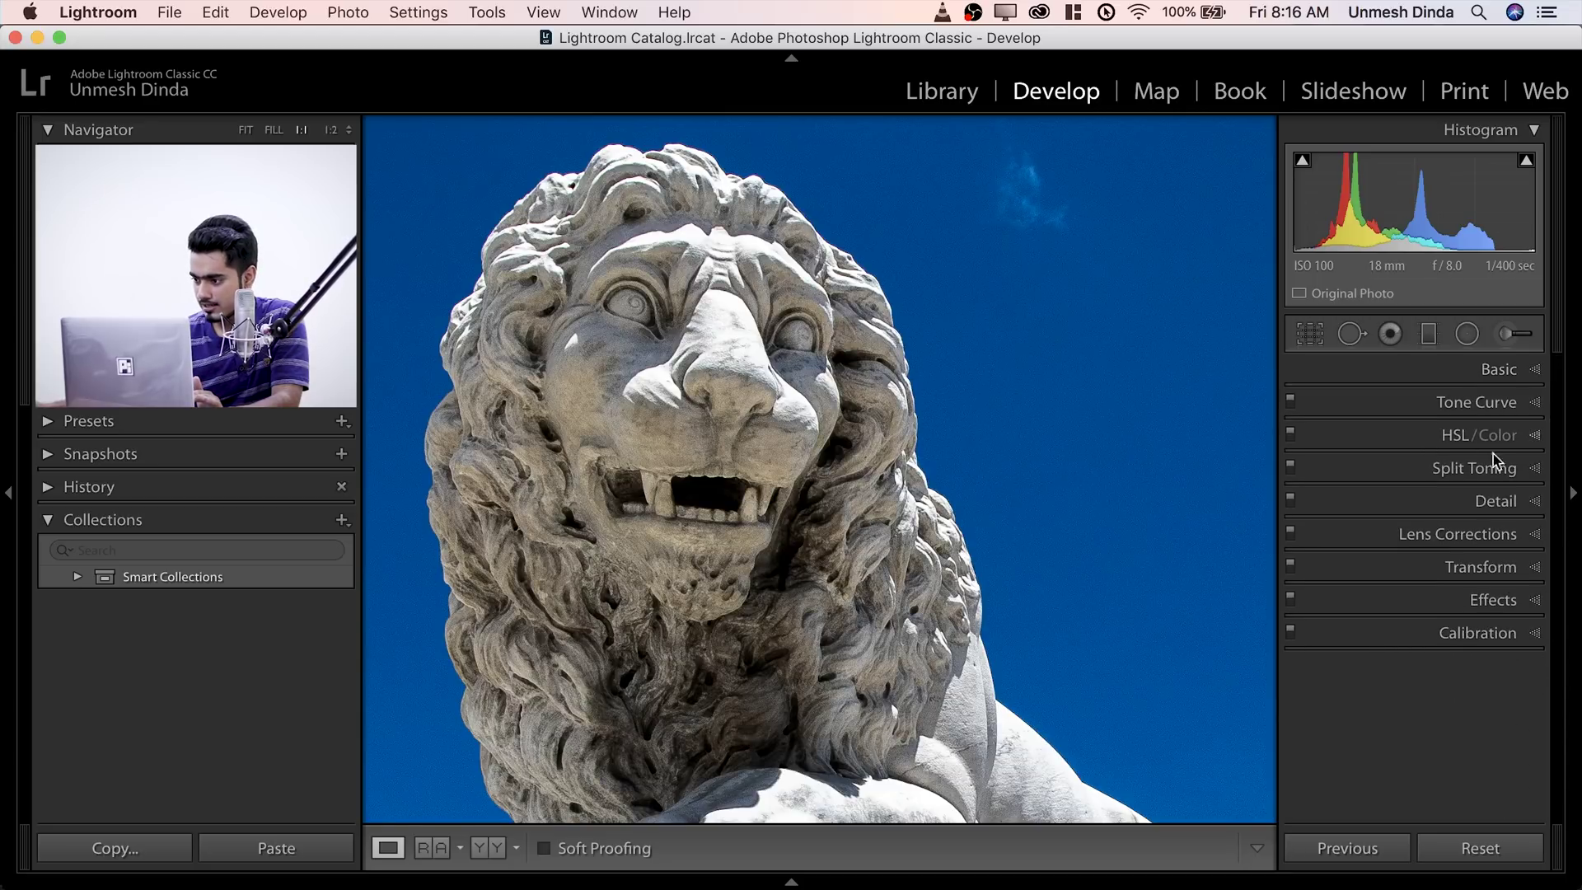
click(1495, 500)
key(alt)
drag(1430, 632, 1440, 634)
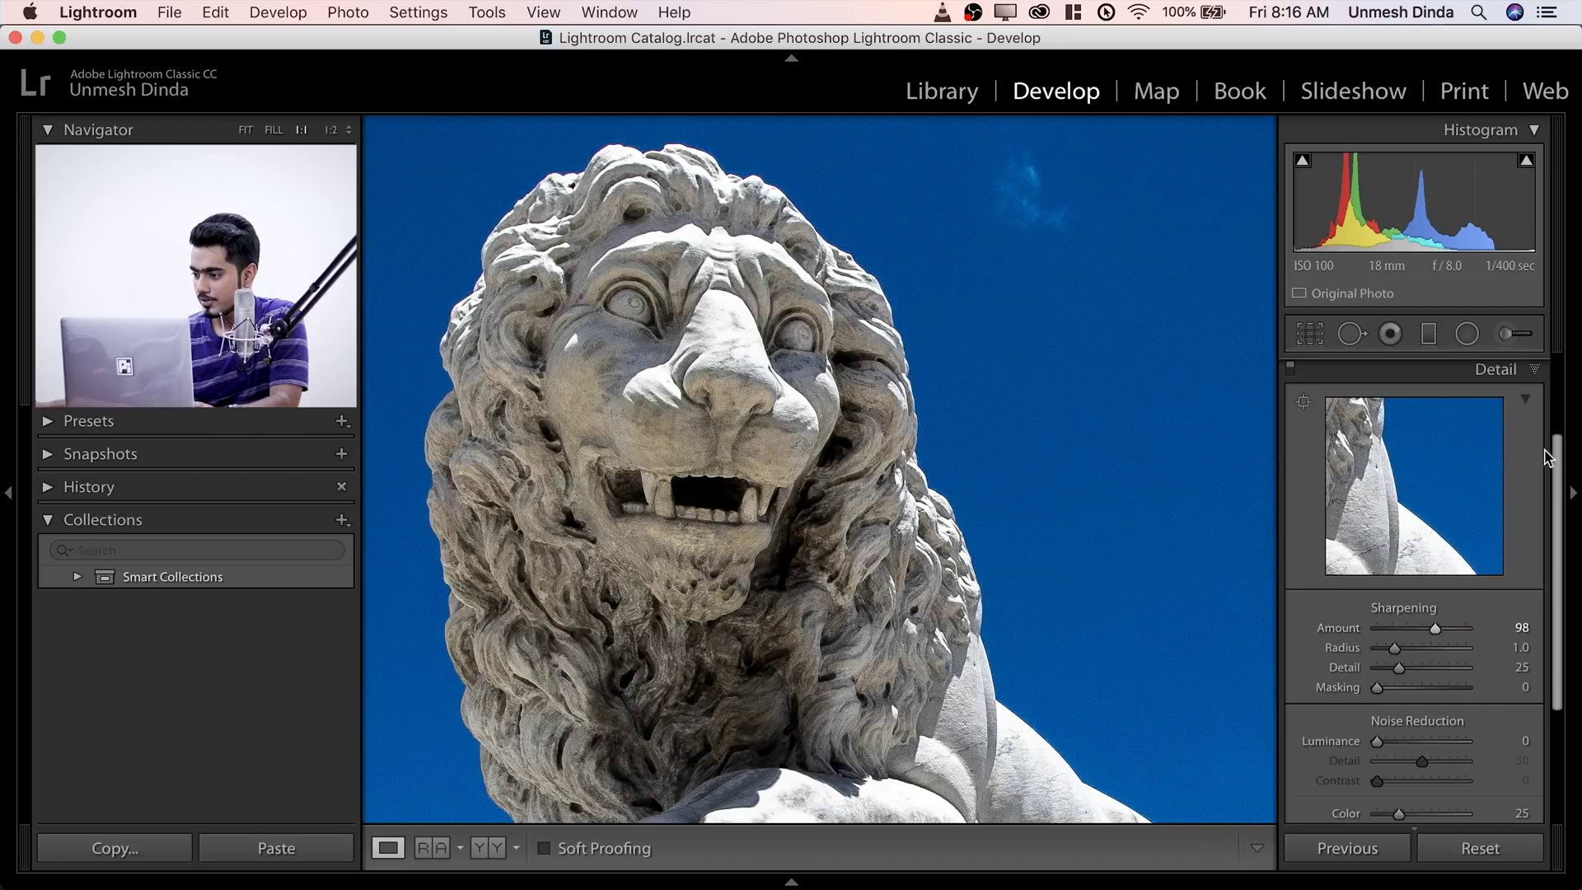
scroll(1556, 485, up, 3)
click(1508, 373)
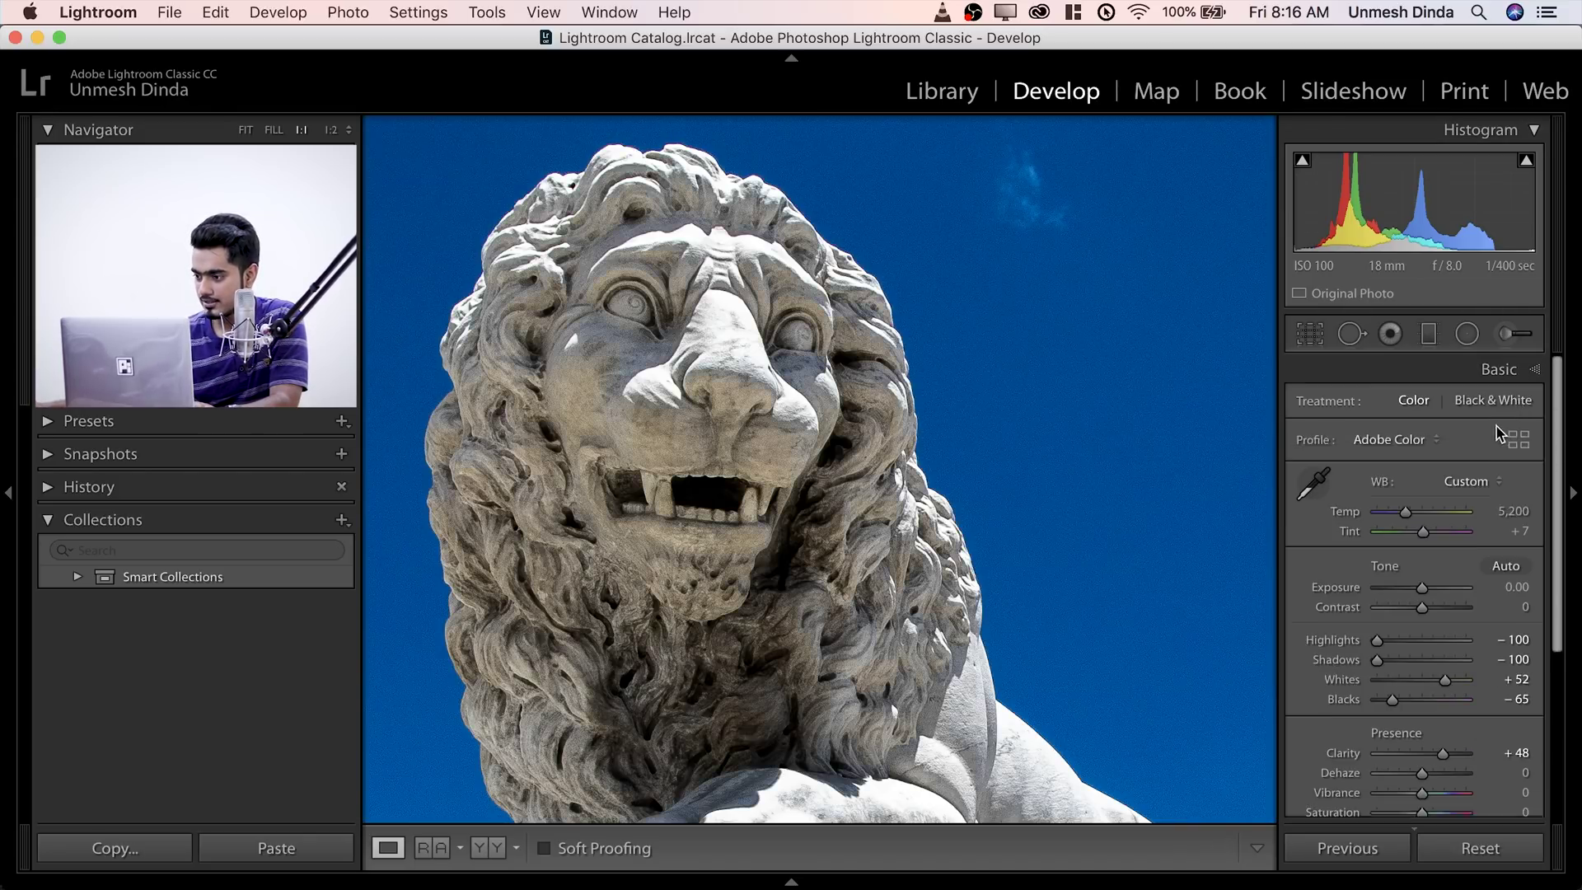
click(1506, 407)
click(1515, 369)
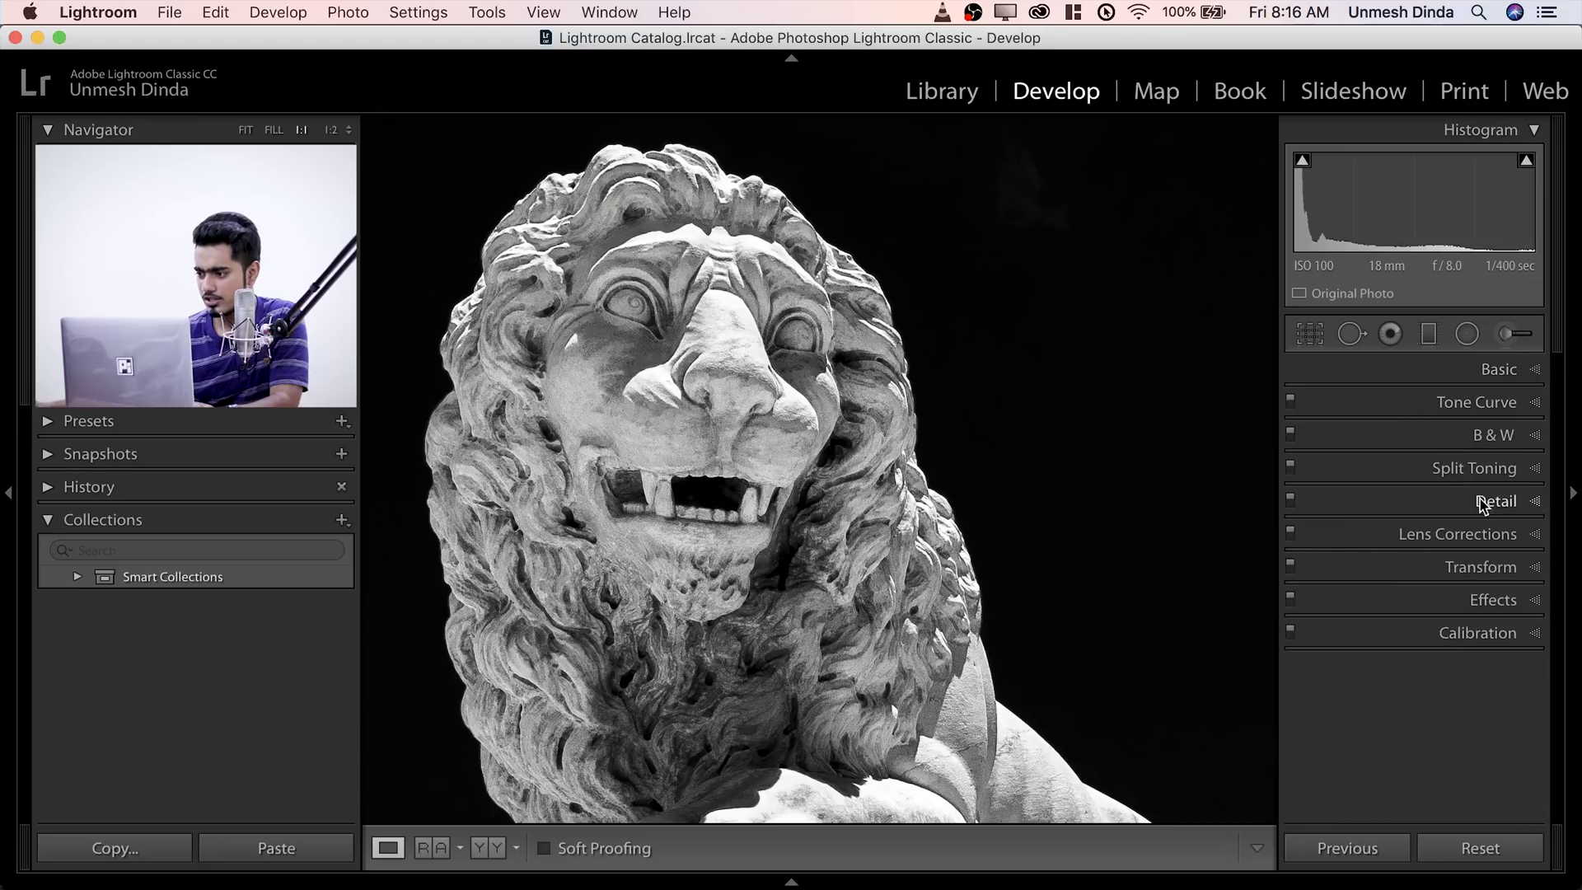
click(1476, 501)
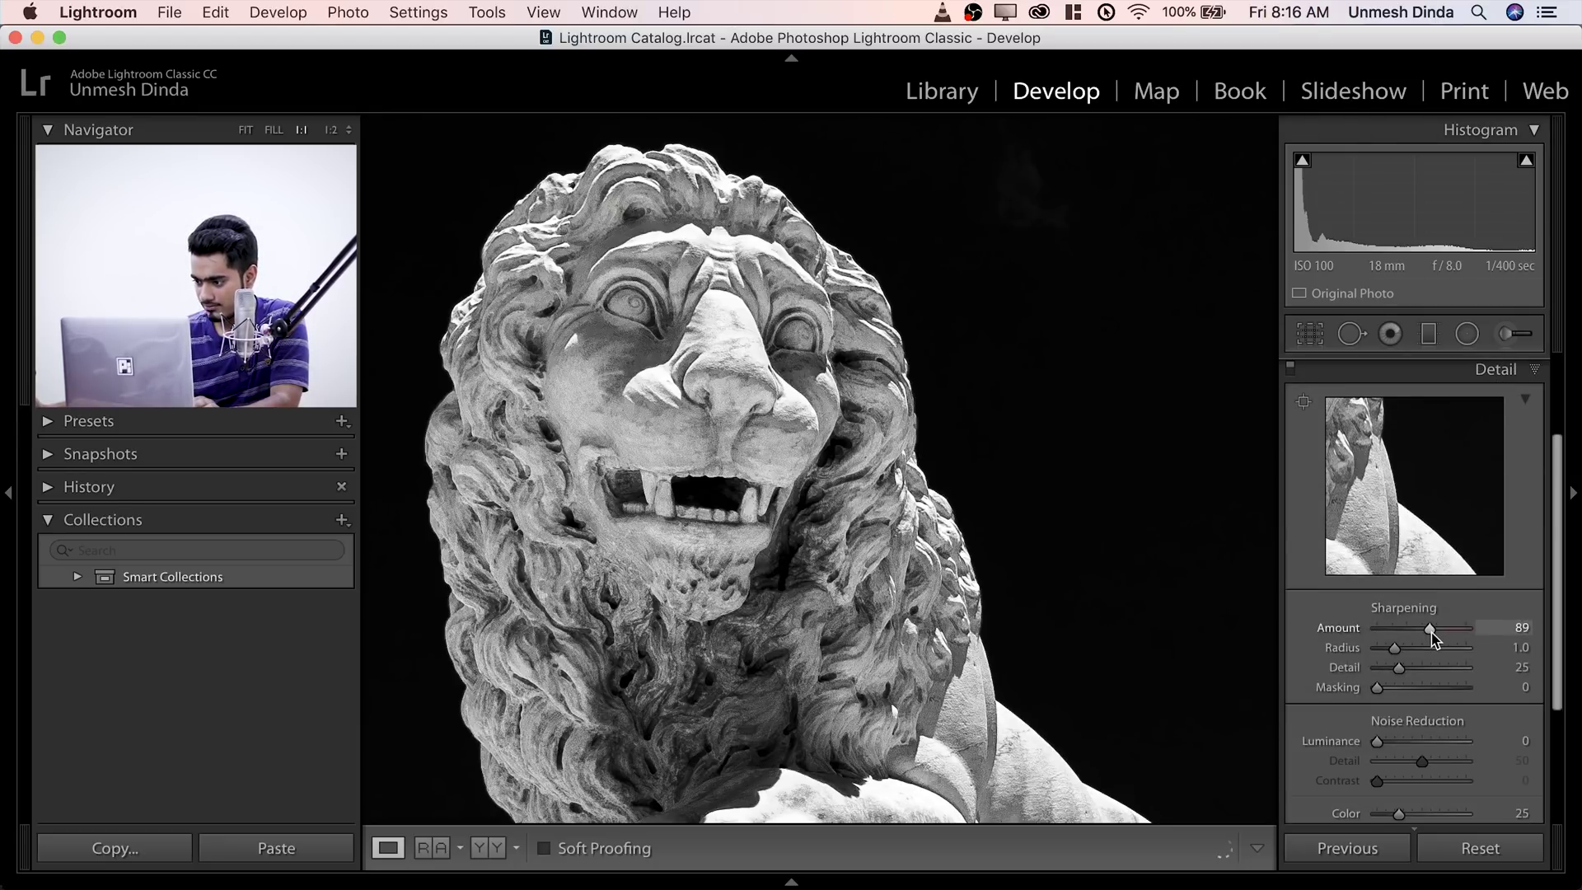
- Using the Alt mask preview, set sharpening Amount 89, Radius 0.9 and Detail 0
key(alt)
drag(1397, 649, 1368, 655)
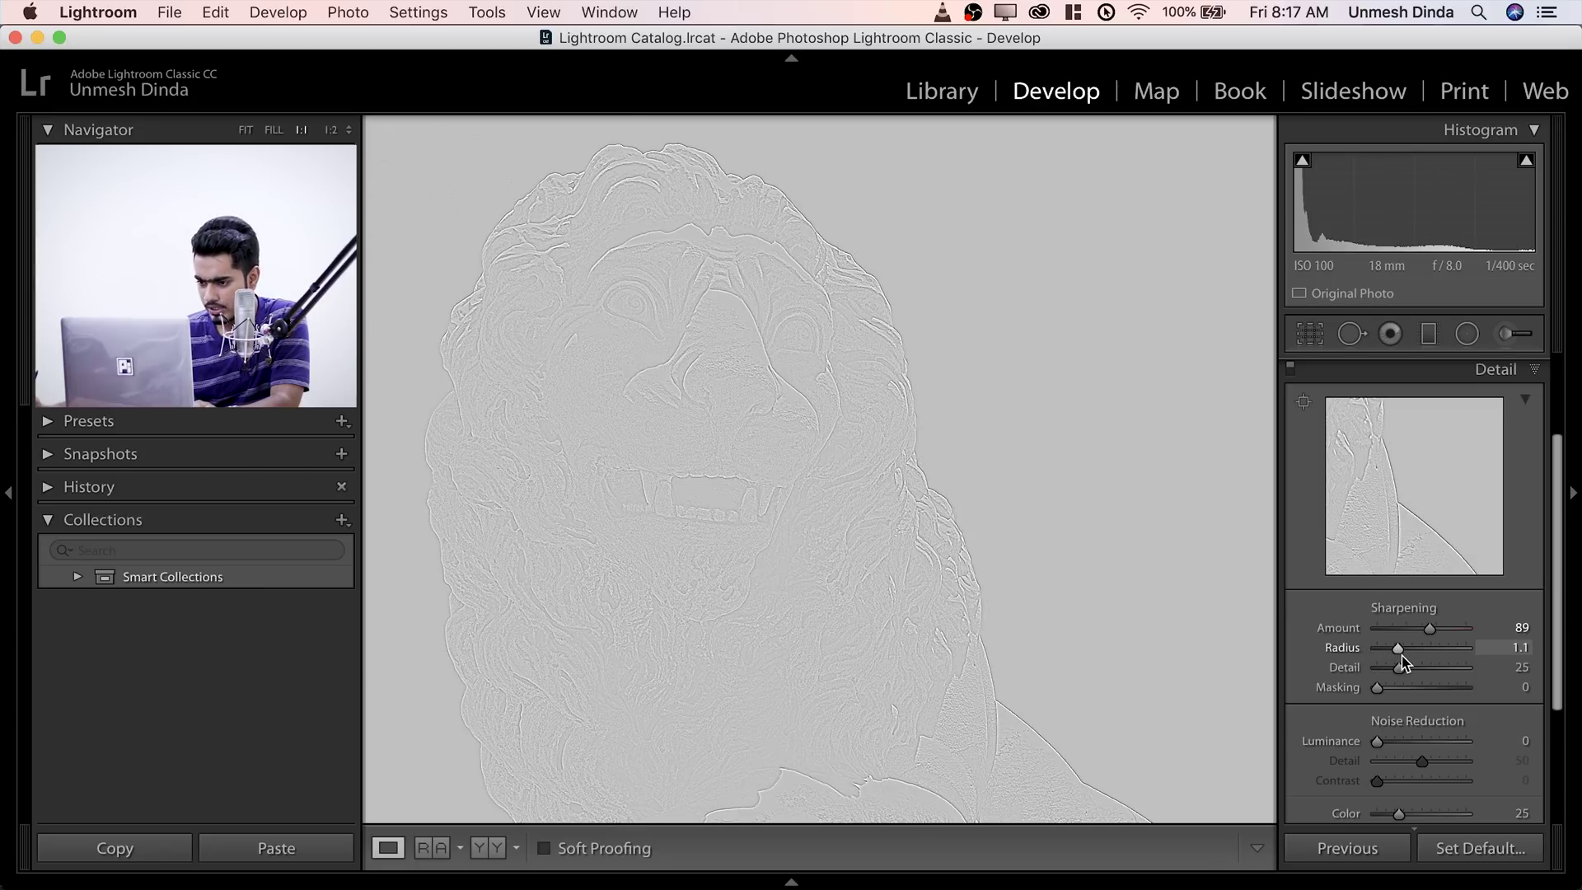
mouse_move(1411, 662)
mouse_down()
mouse_move(1447, 662)
mouse_move(1364, 645)
mouse_move(1390, 648)
mouse_up()
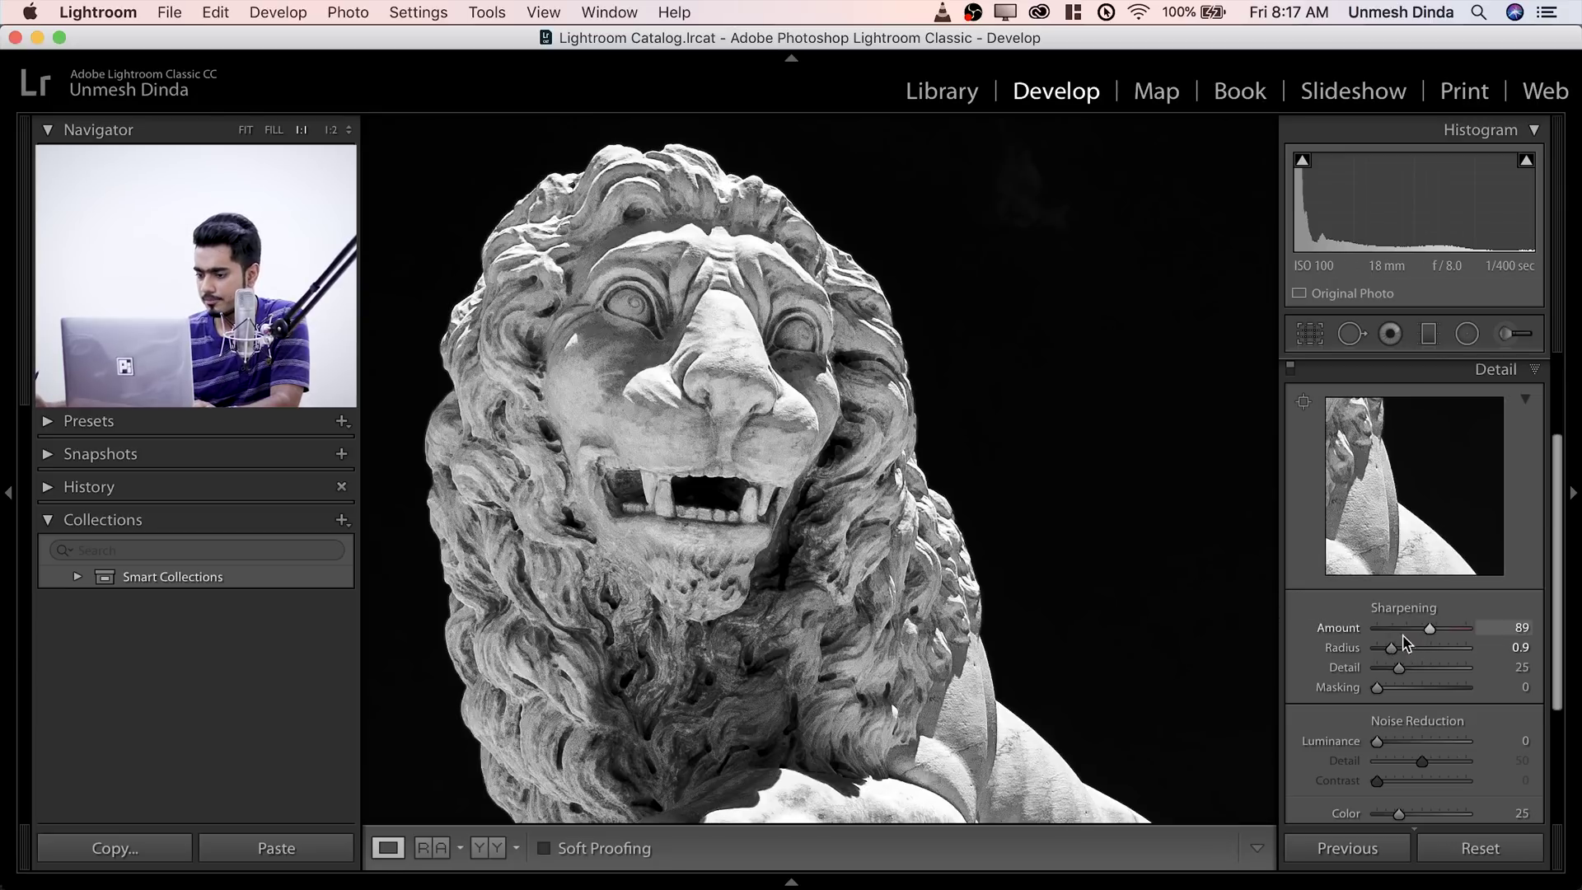
key(alt)
key(alt)
drag(1398, 669, 1336, 660)
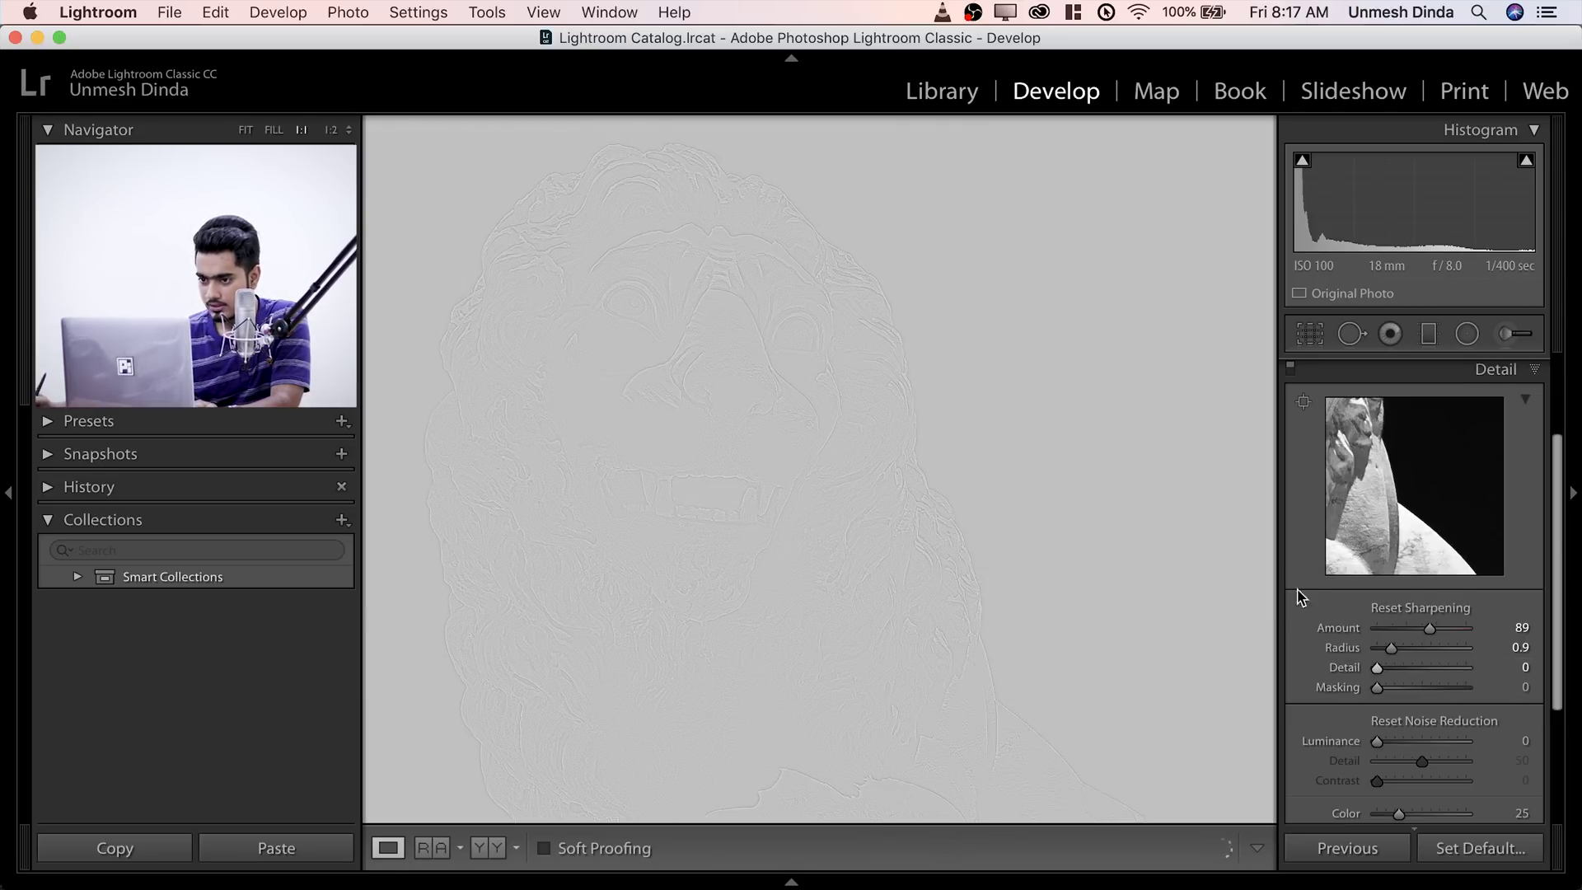
click(349, 132)
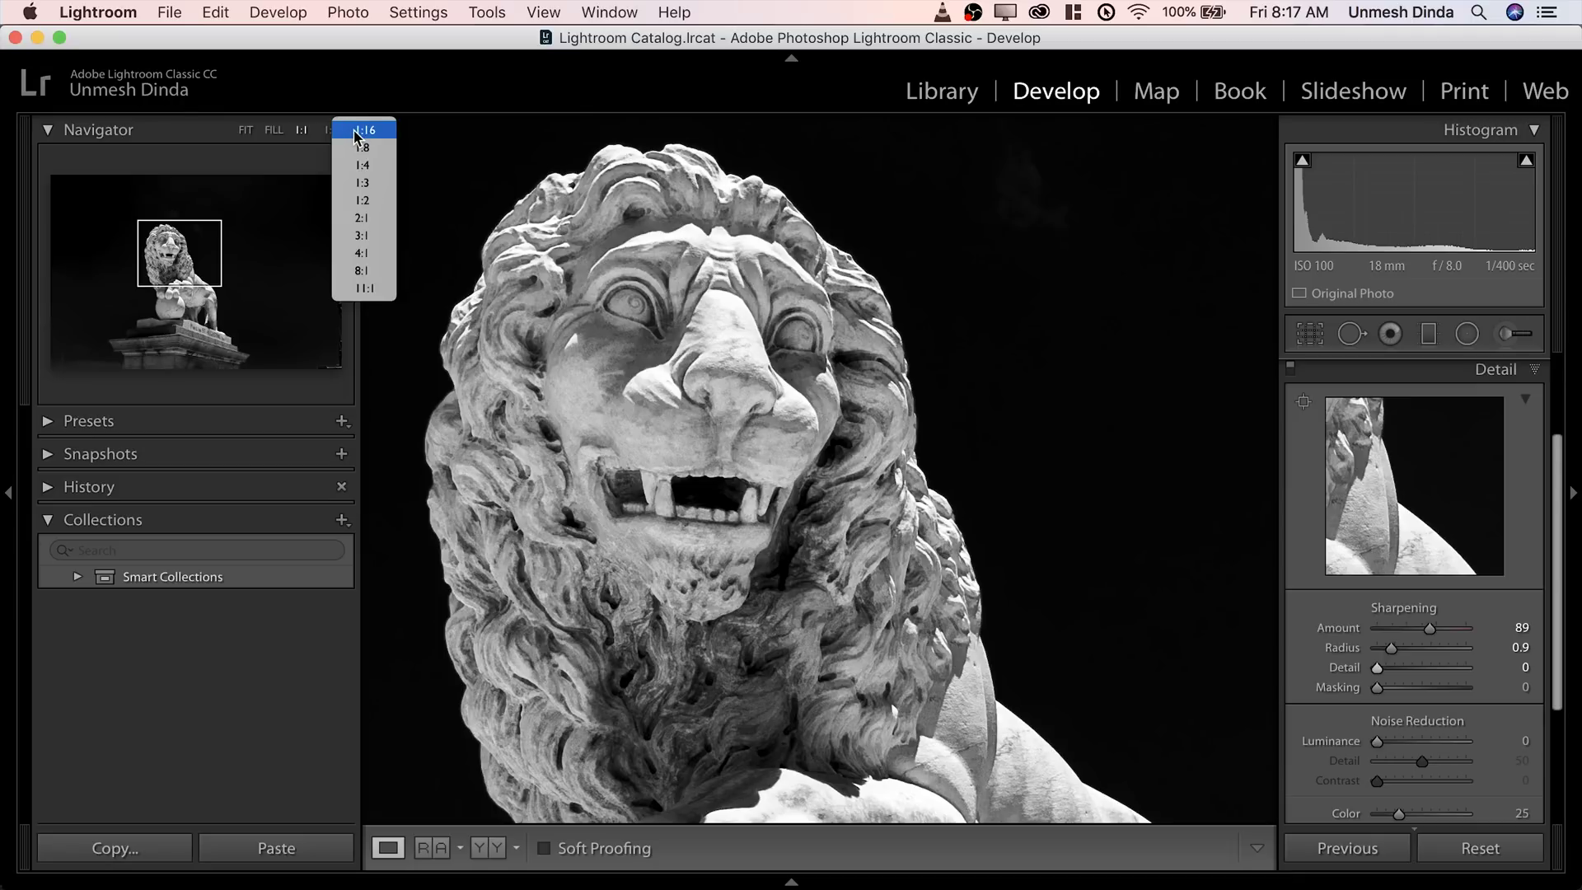
- At 3:1 zoom, raise sharpening Detail to 14 while inspecting the lion's mouth and eye
click(362, 236)
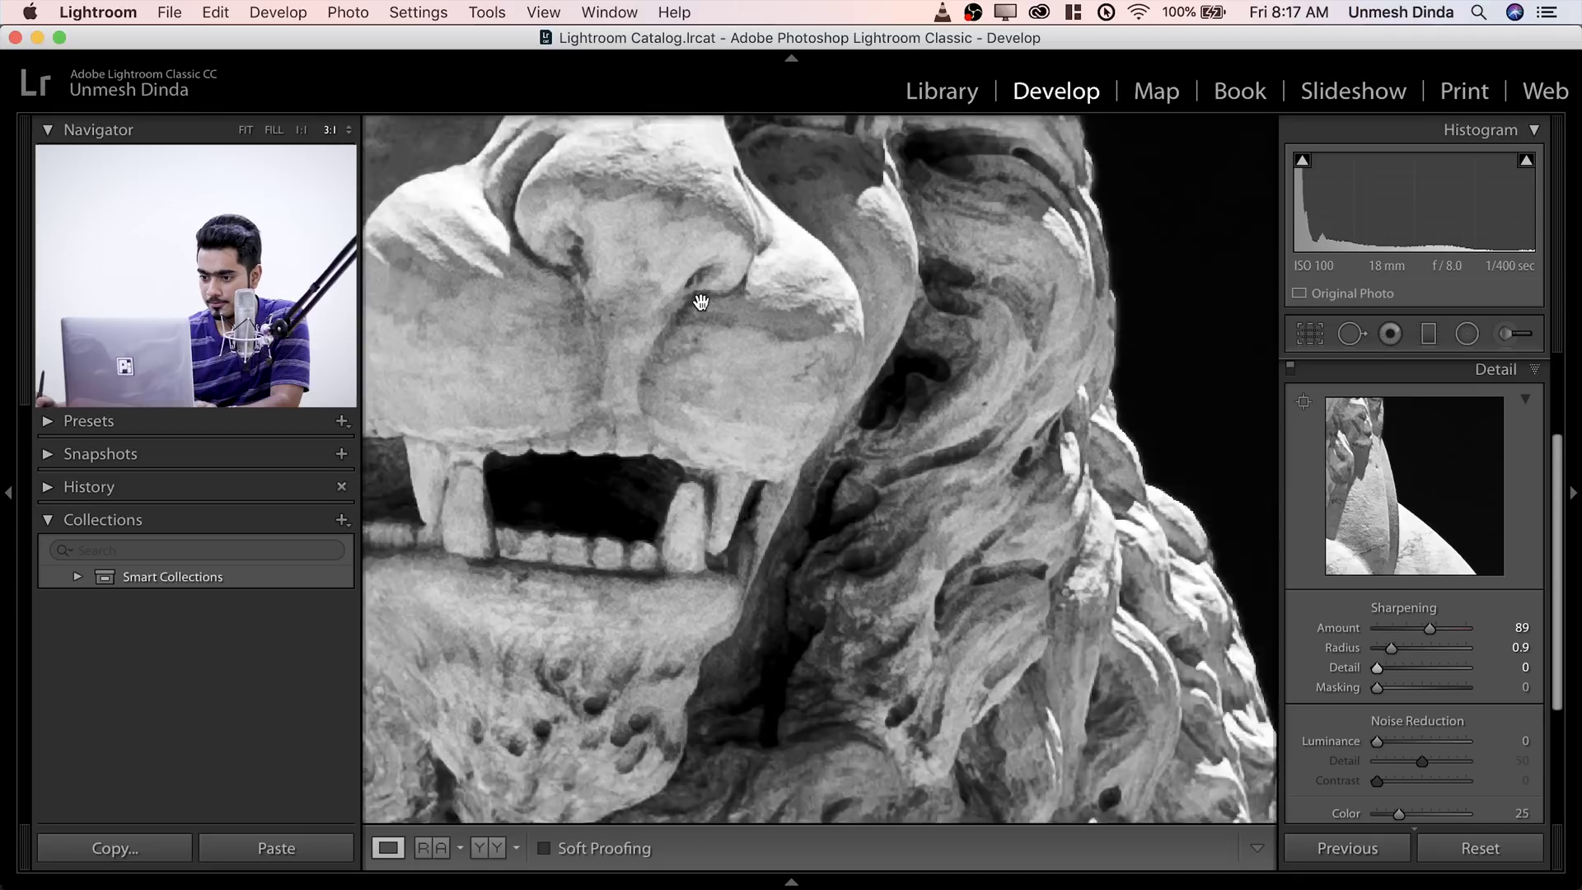
drag(822, 399, 856, 464)
mouse_move(1377, 667)
mouse_down()
mouse_move(1419, 679)
mouse_move(1393, 672)
mouse_move(1394, 689)
mouse_up()
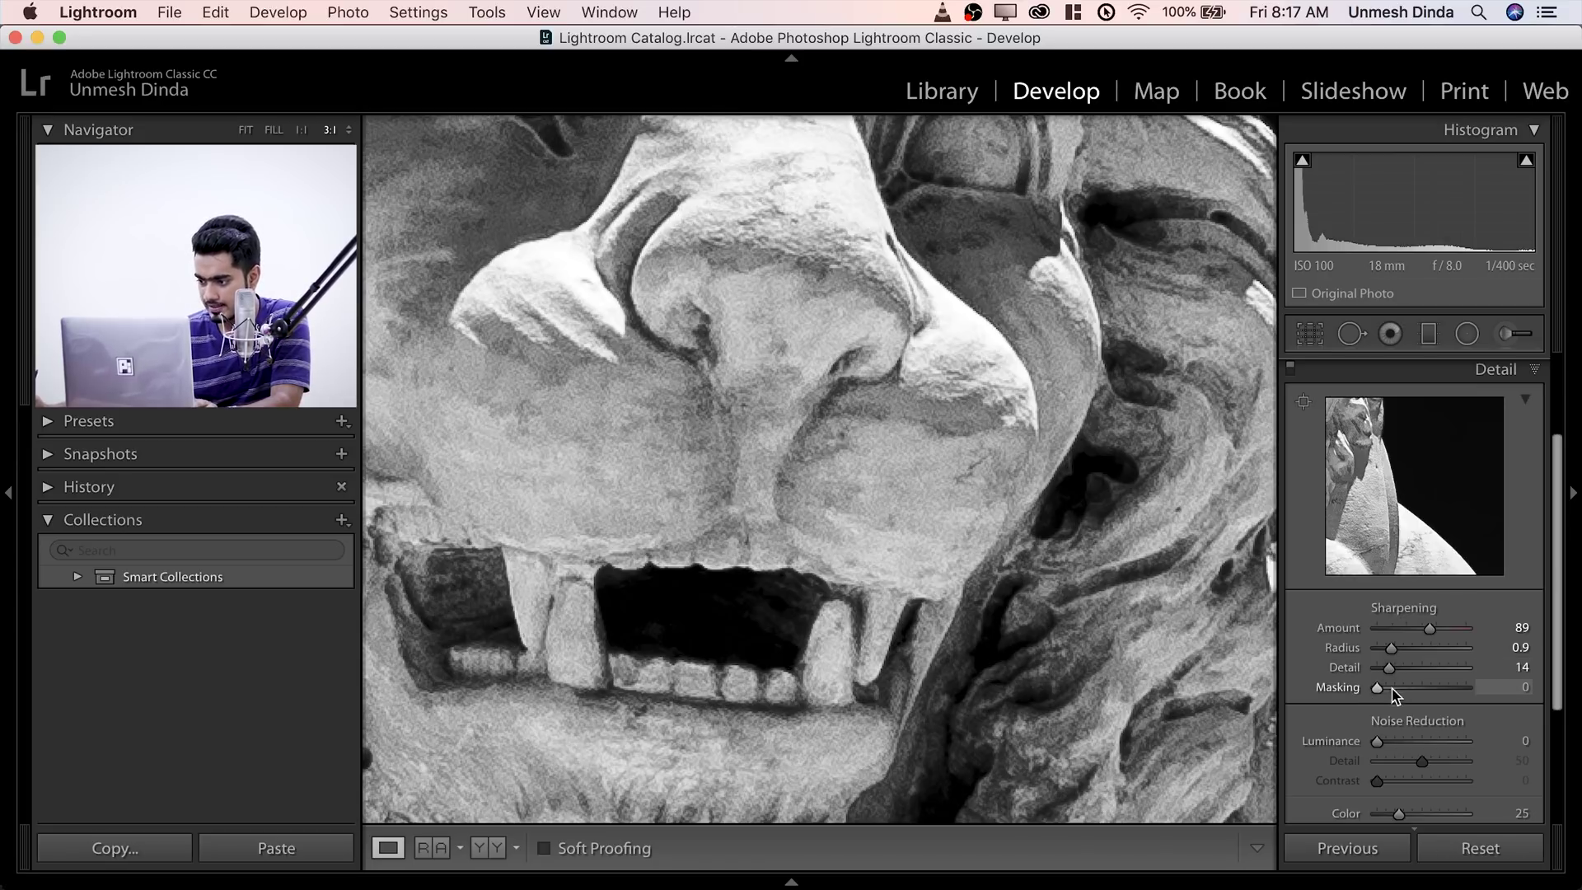
drag(1163, 361, 868, 611)
drag(949, 478, 874, 646)
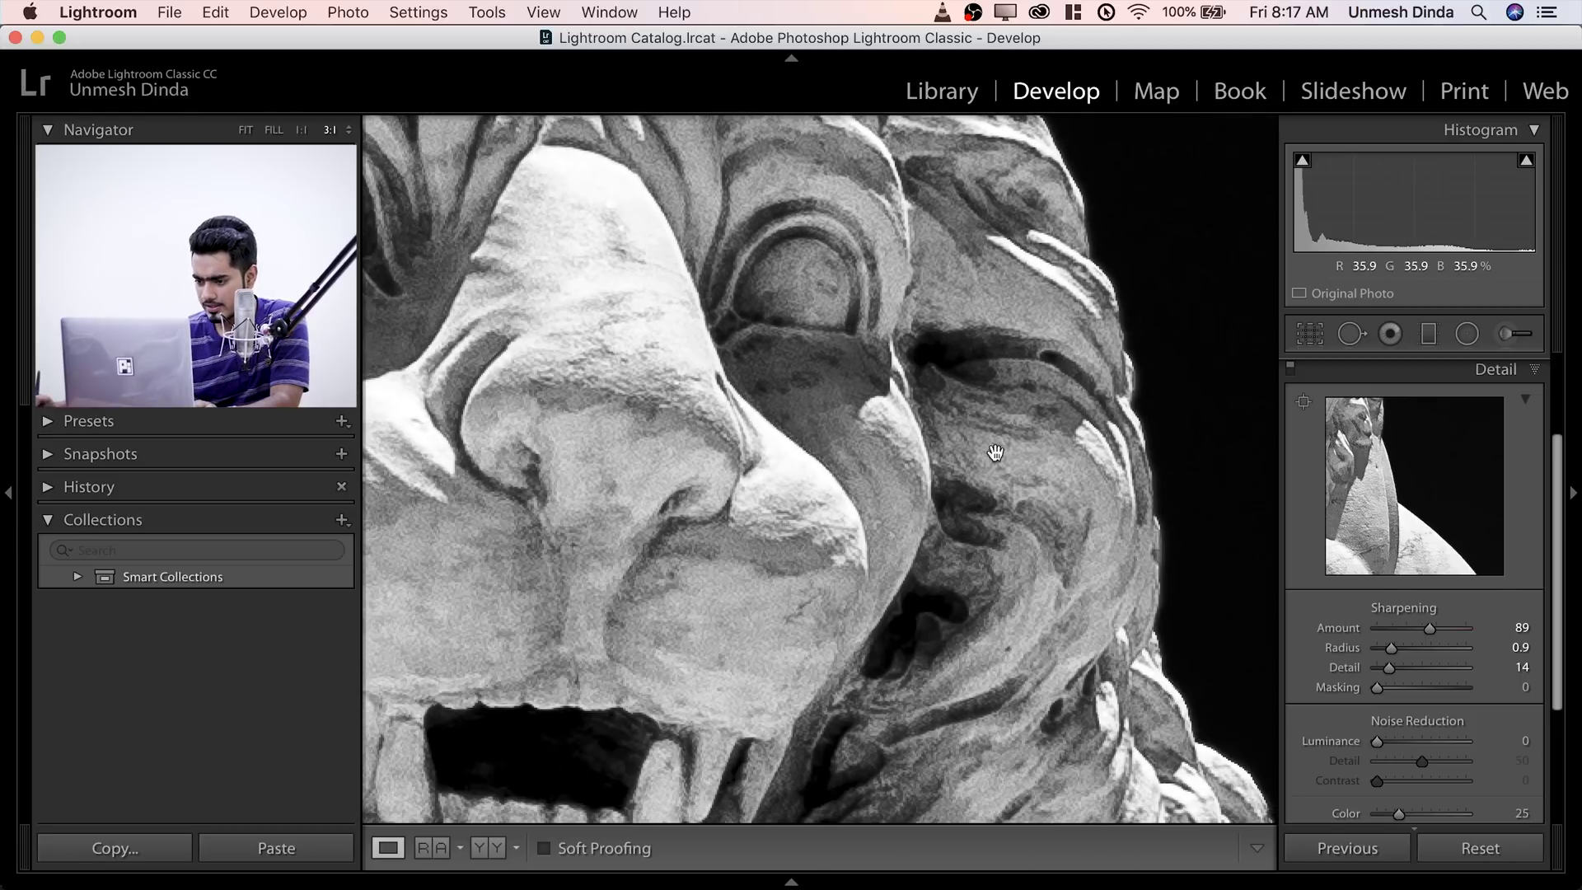
- Alt-drag sharpening Masking to about 32 so only the statue's edges are sharpened
key(alt)
drag(1378, 689, 1406, 688)
click(1144, 326)
key(alt)
drag(1405, 689, 1390, 692)
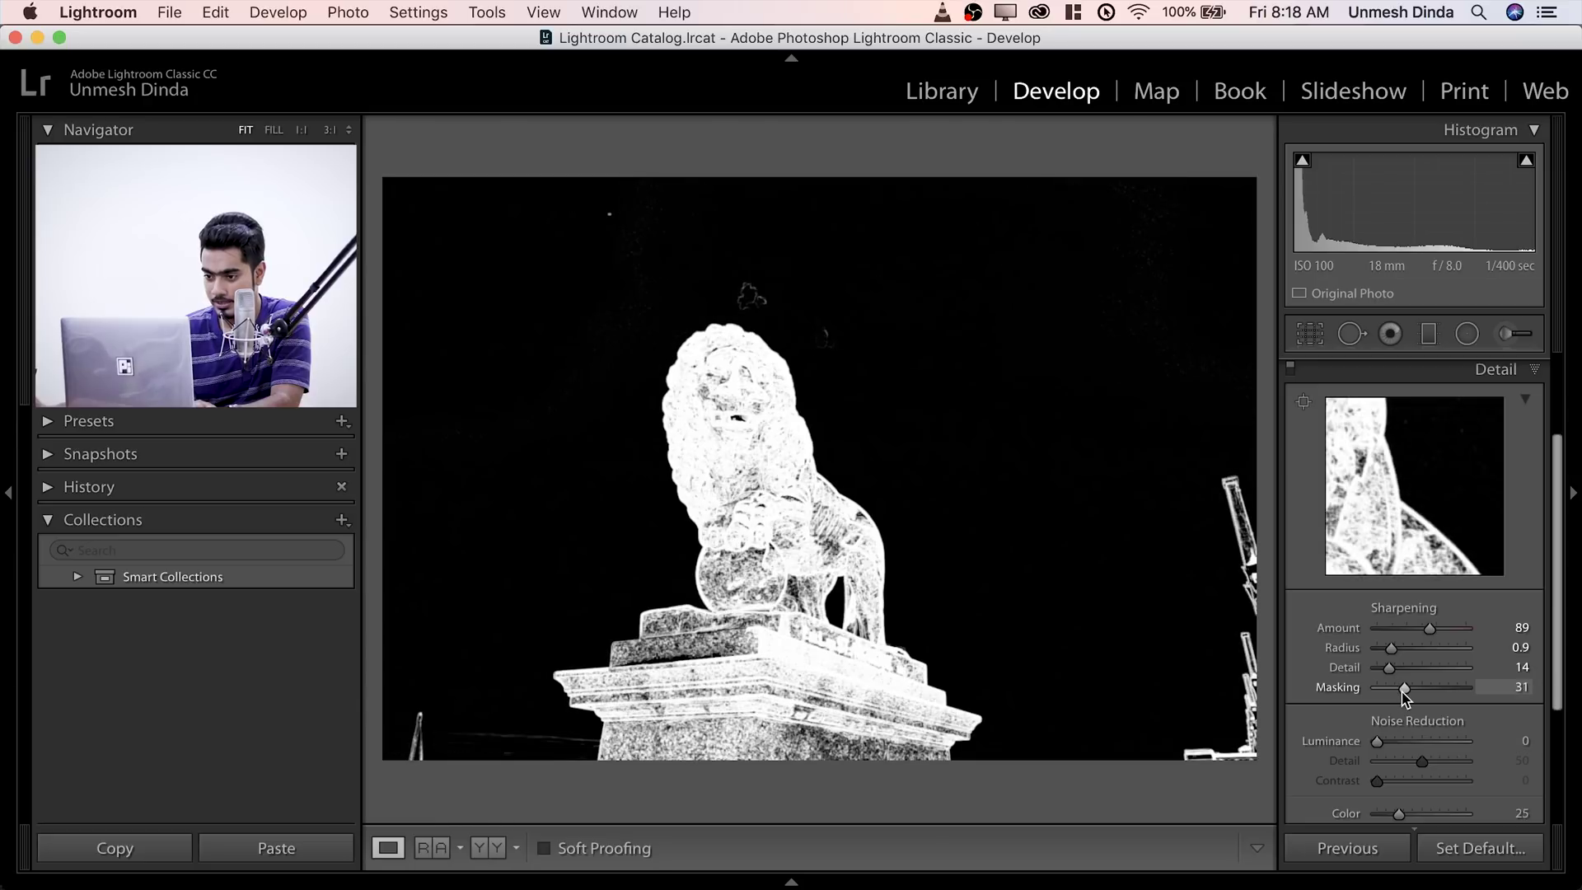
- Lower sharpening Masking to 27 and collapse the Detail panel
drag(1406, 696, 1400, 698)
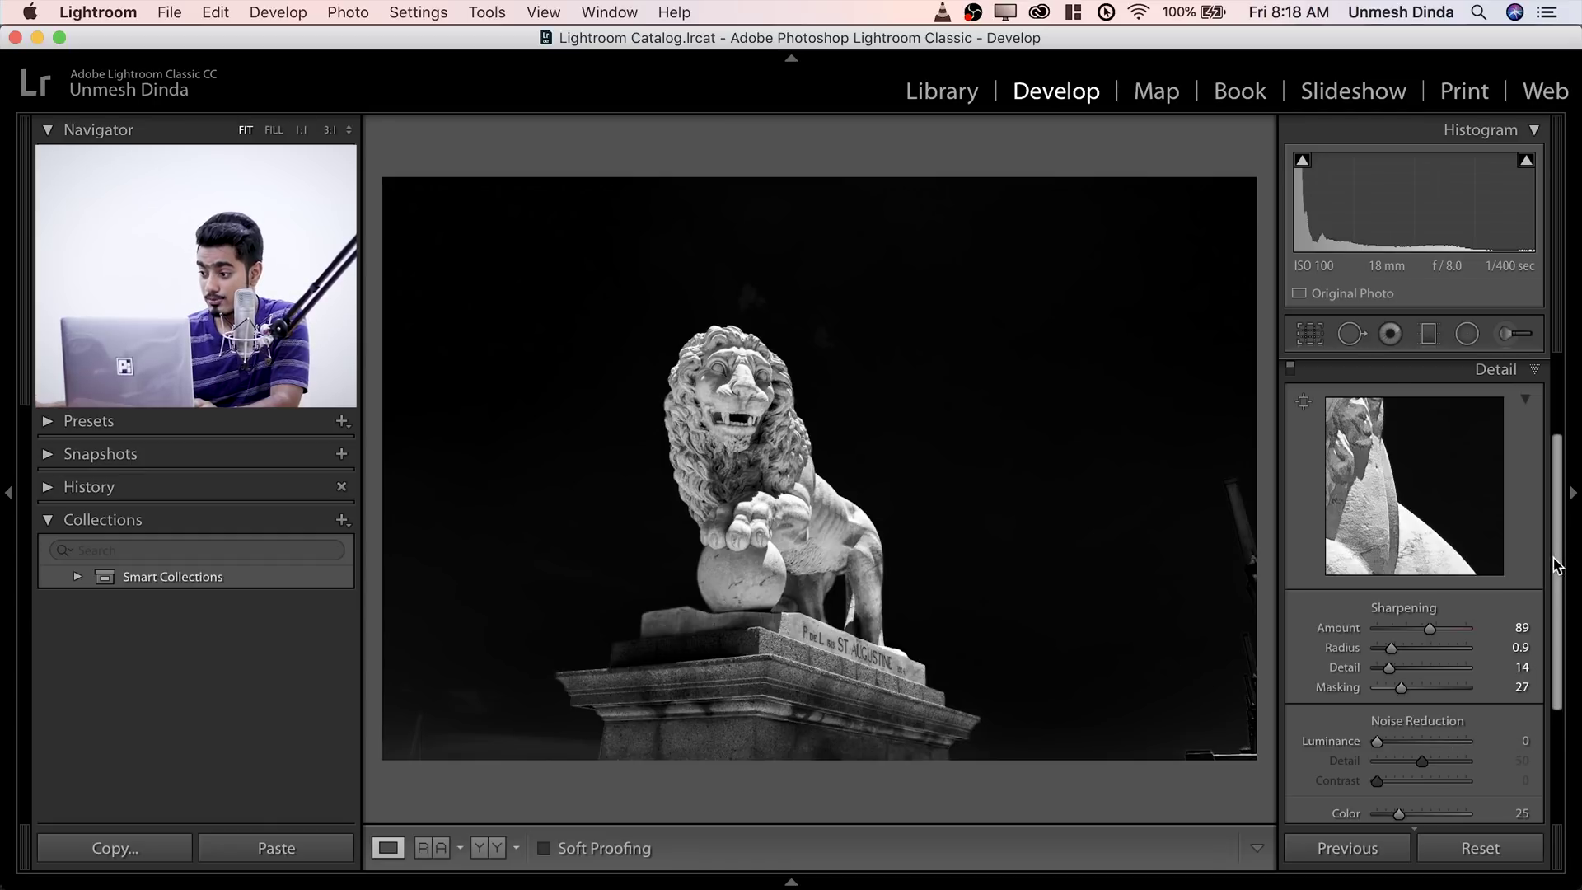
click(1434, 372)
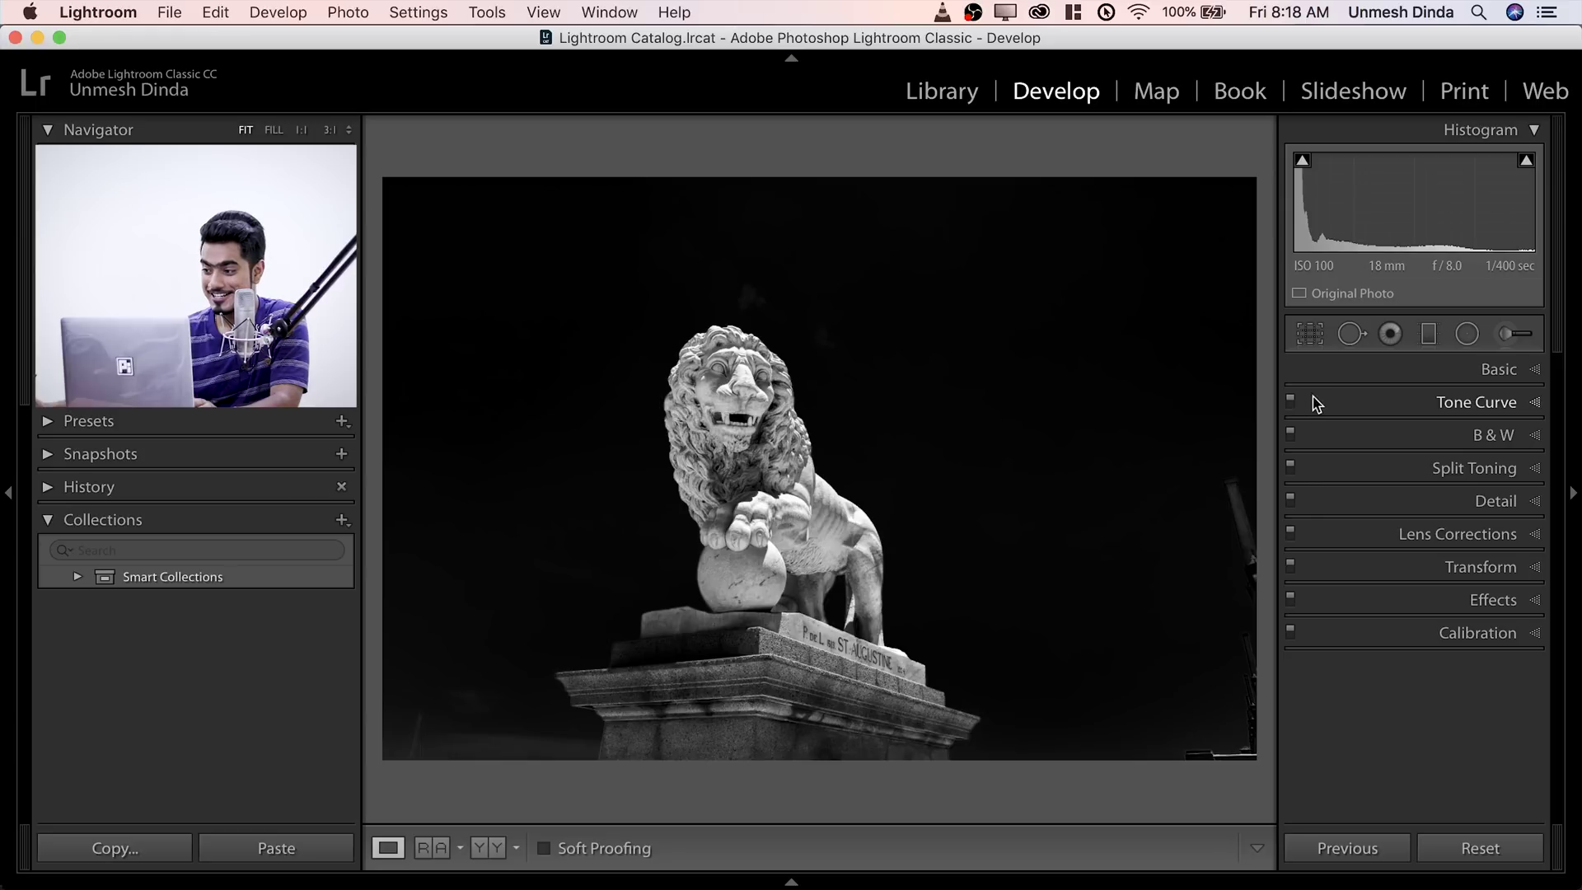
click(1505, 337)
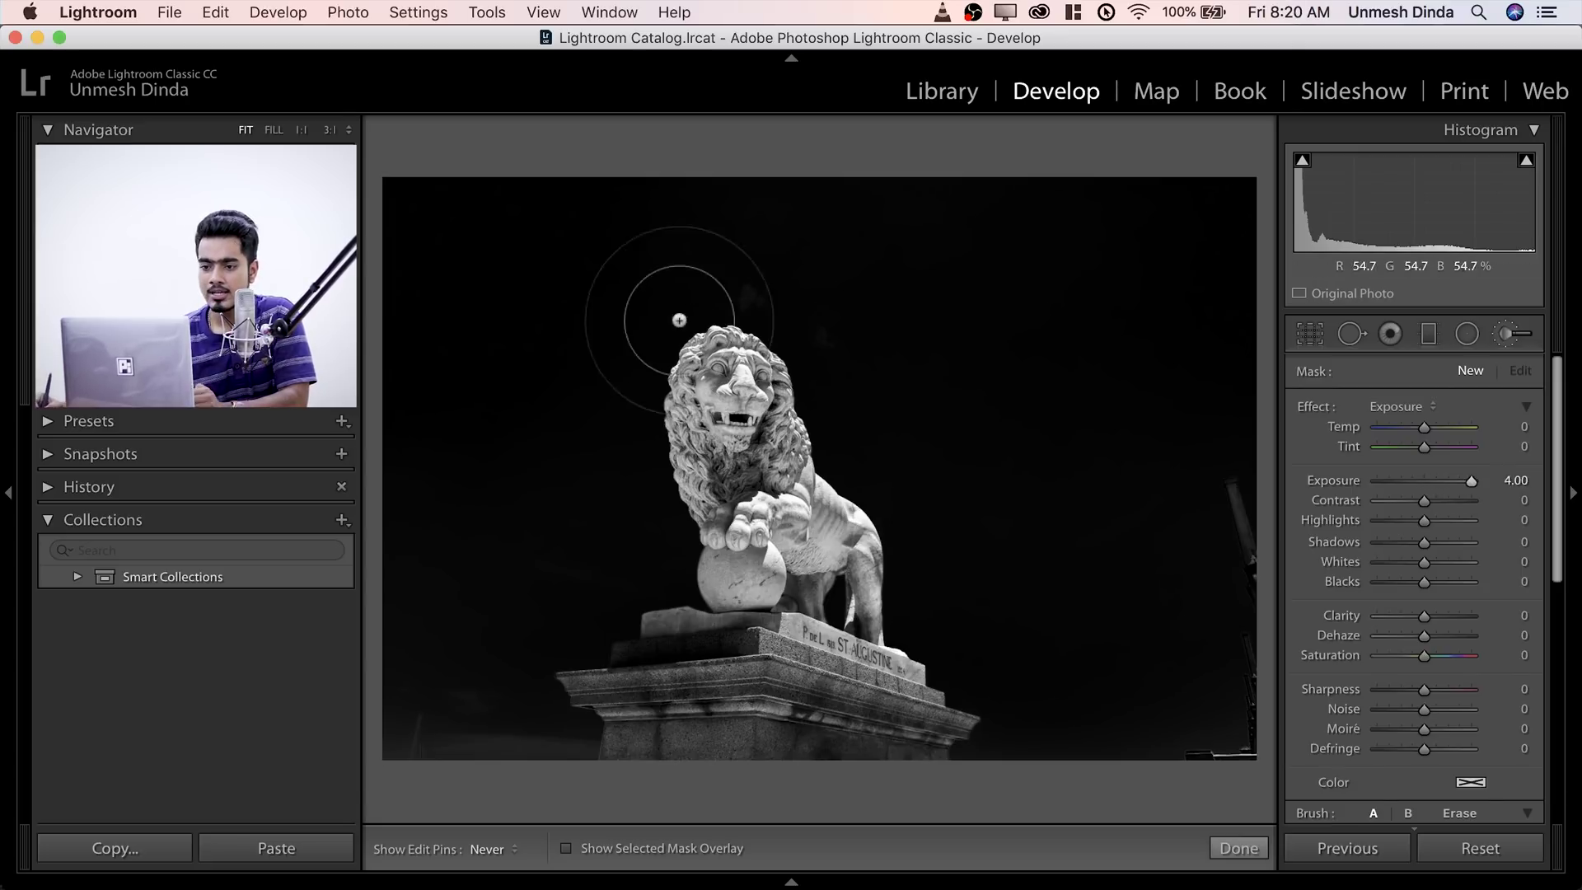
- Zoom to 1:1 on the lion's head and enlarge the +4.00 Exposure adjustment brush
click(301, 131)
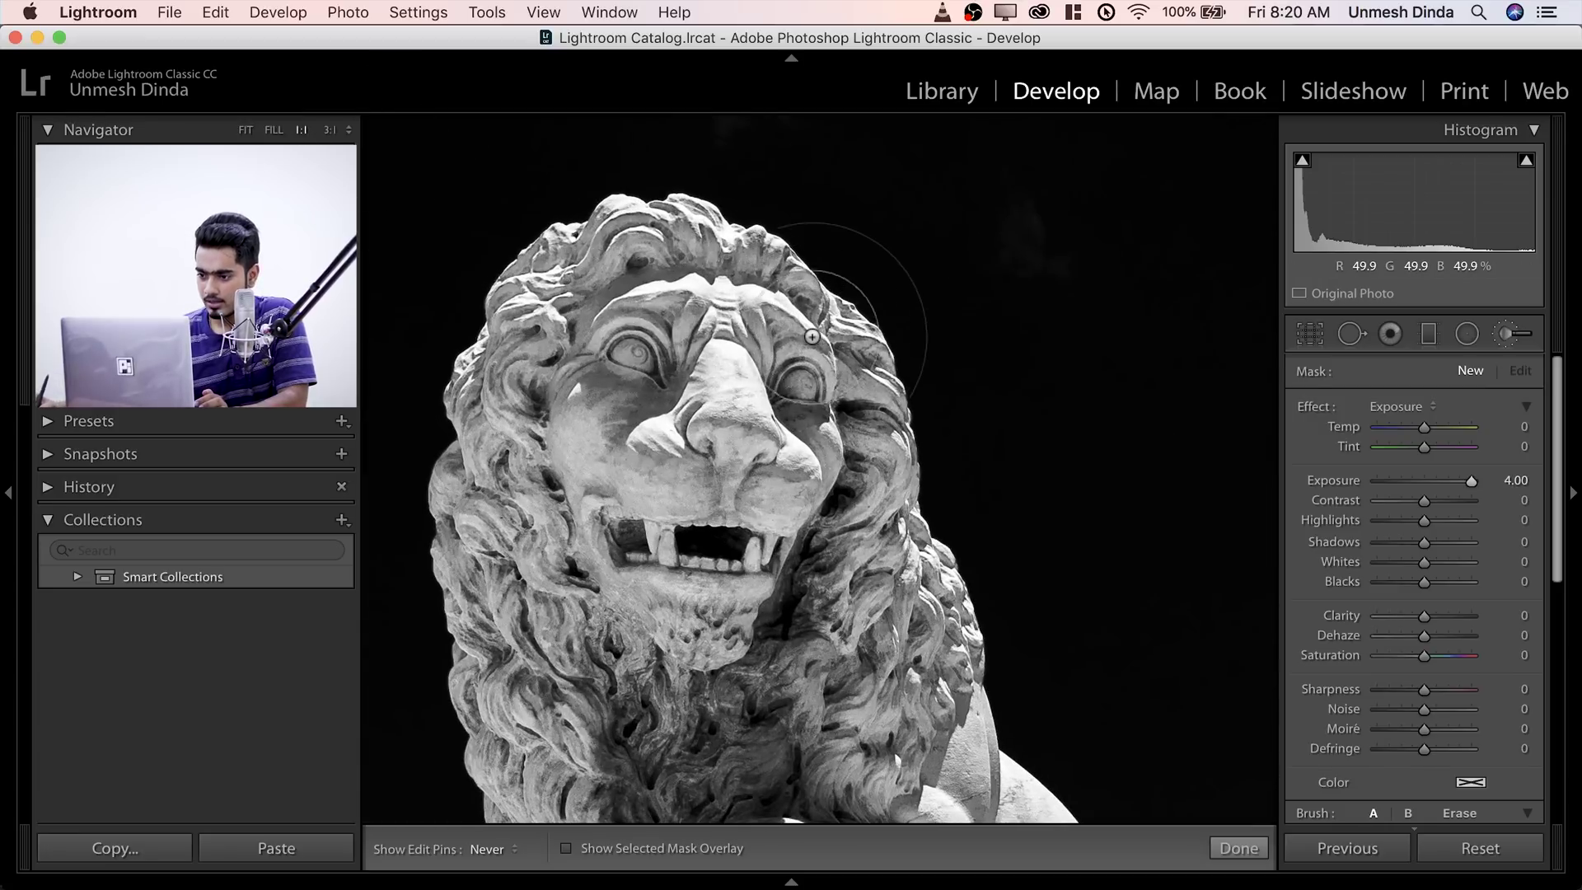
scroll(811, 336, down, 10)
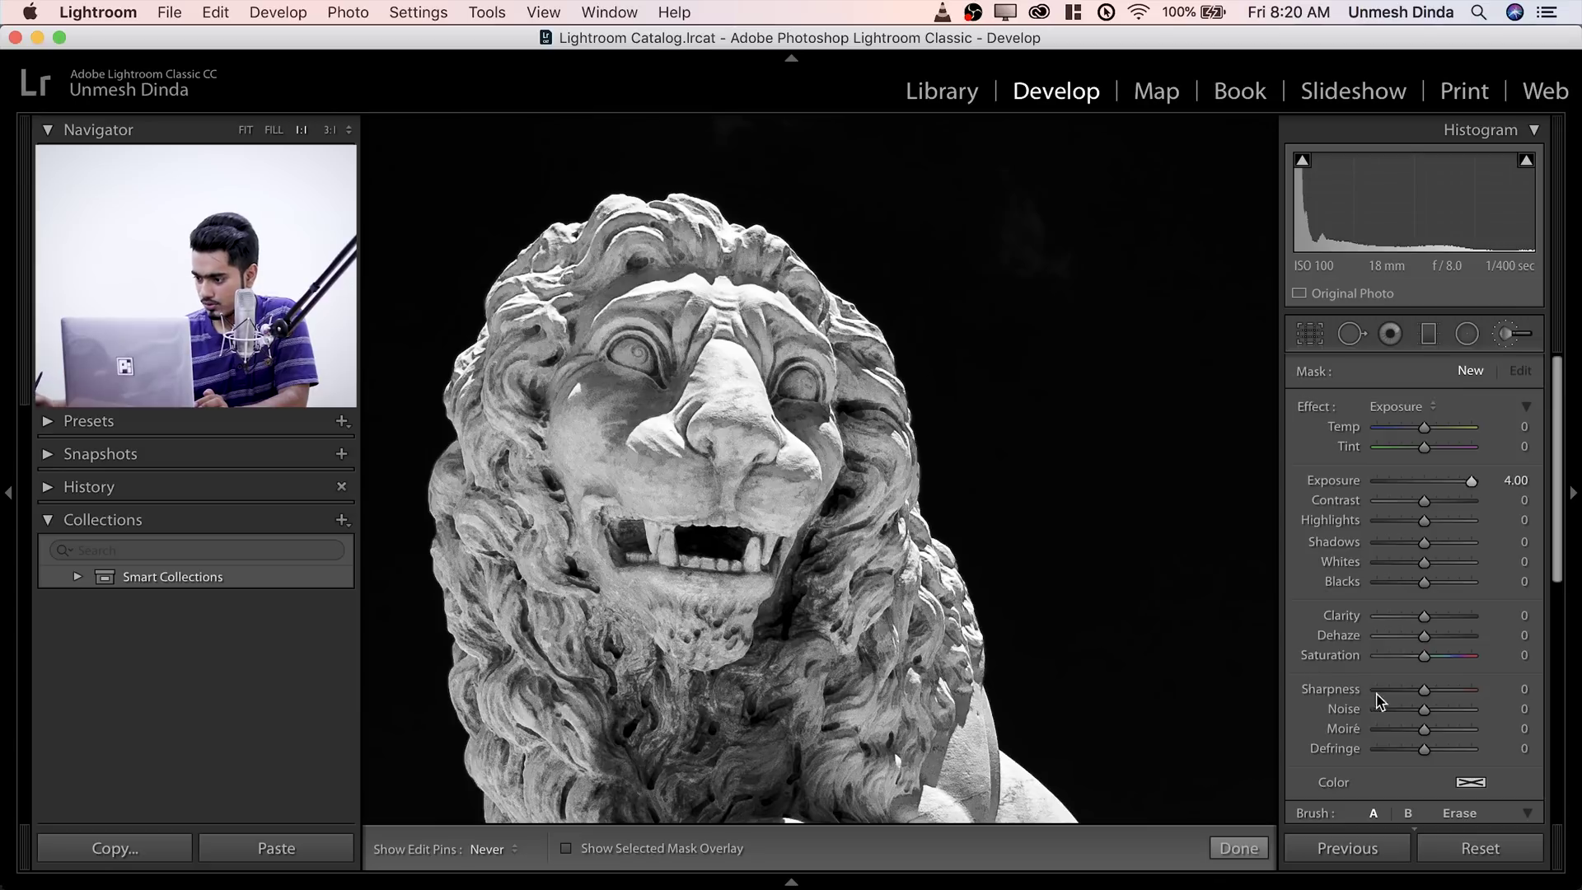
scroll(1308, 694, down, 5)
mouse_move(1405, 694)
mouse_down()
mouse_move(1417, 700)
mouse_move(1369, 694)
mouse_up()
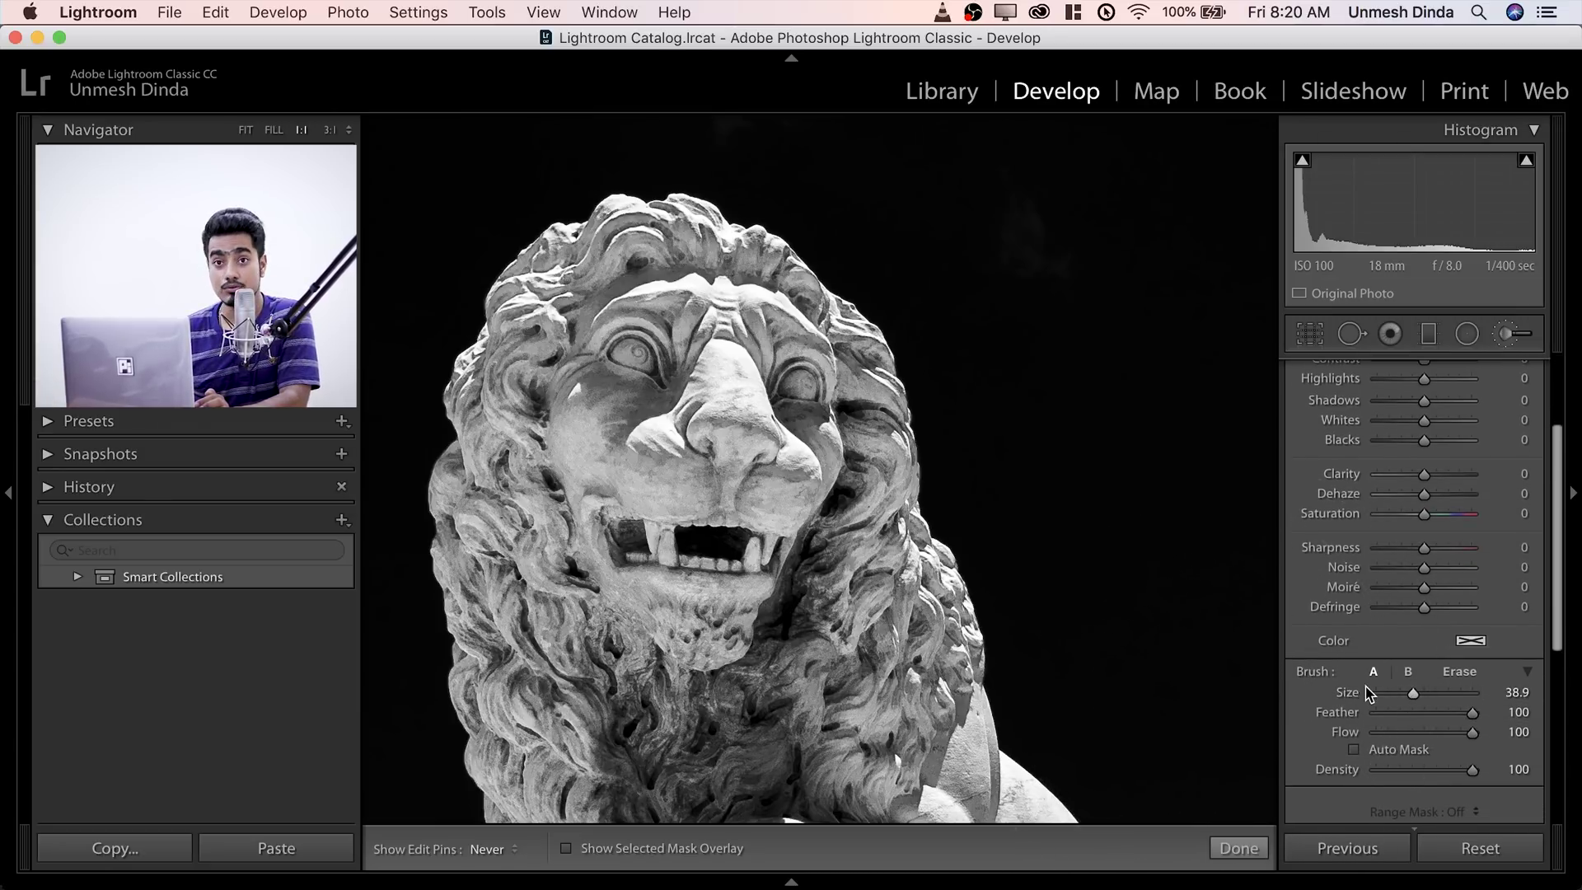
scroll(1328, 697, up, 1)
key(])
key(])
scroll(775, 337, up, 2)
scroll(775, 336, down, 5)
scroll(773, 336, up, 4)
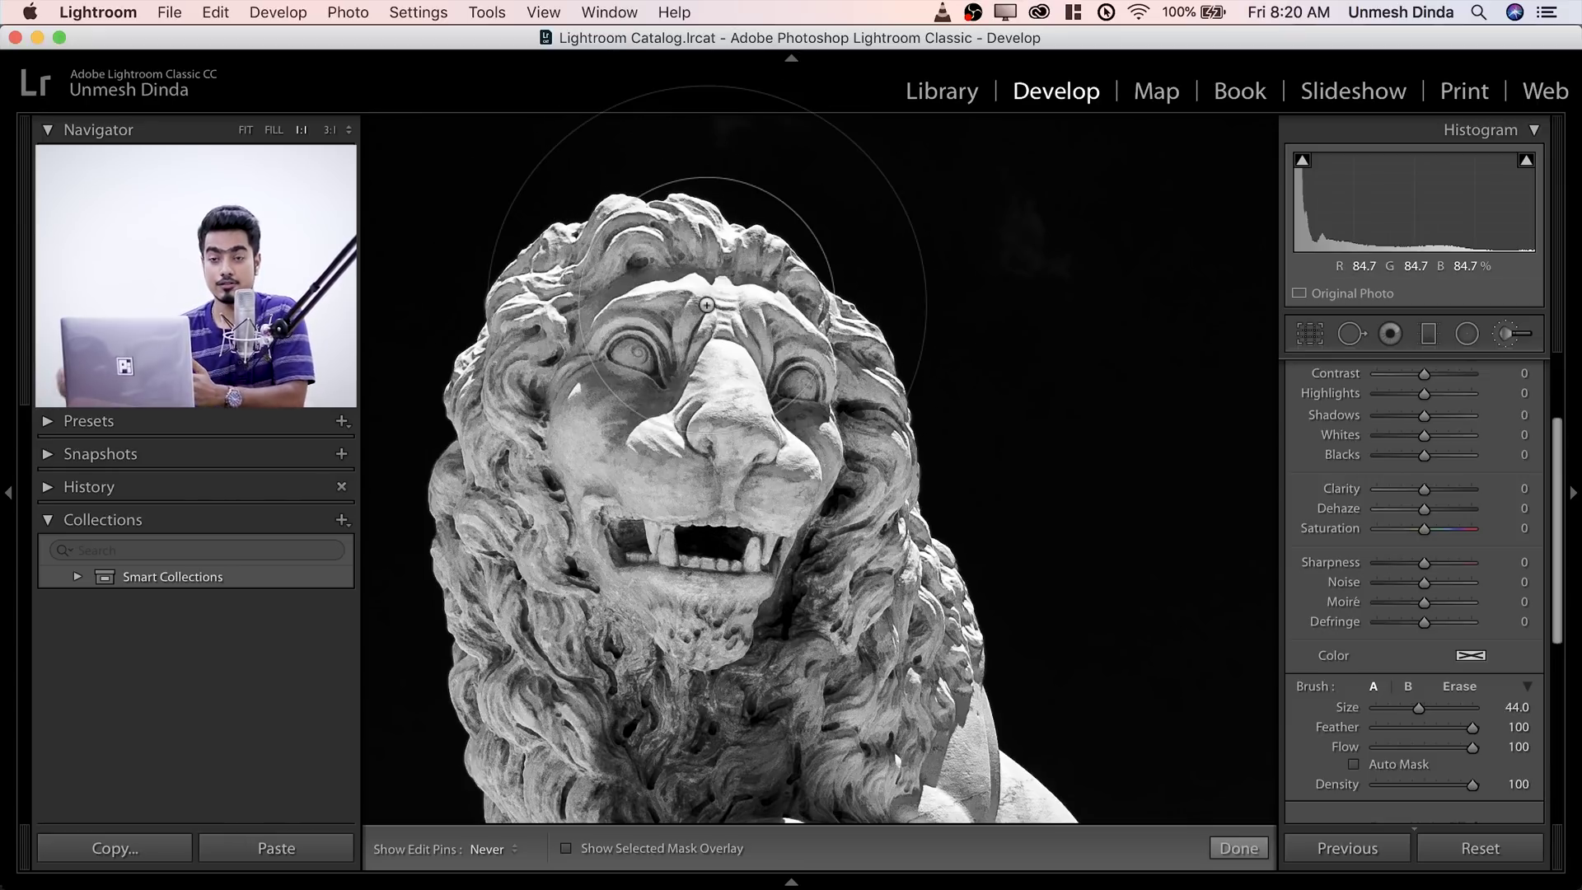
scroll(690, 329, up, 1)
scroll(690, 330, down, 2)
scroll(691, 326, up, 2)
scroll(699, 304, down, 2)
scroll(698, 304, down, 1)
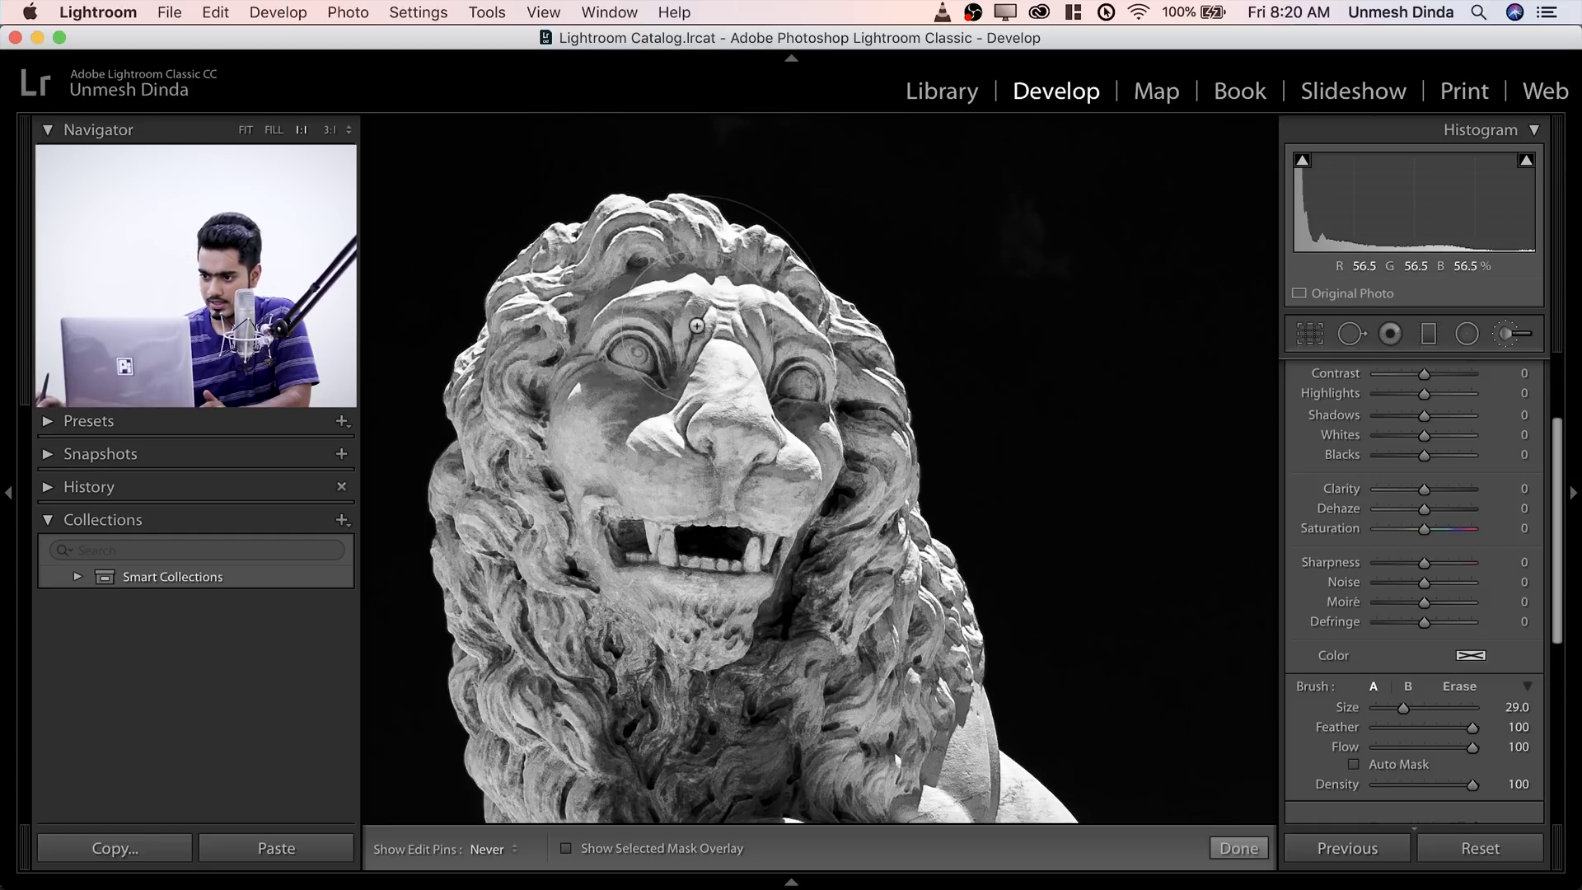
- Paint +4.00 exposure over the lion's head, forehead, nose, cheek, muzzle and right mane edge
mouse_move(618, 175)
mouse_down()
mouse_move(692, 175)
mouse_move(722, 157)
mouse_move(816, 180)
mouse_up()
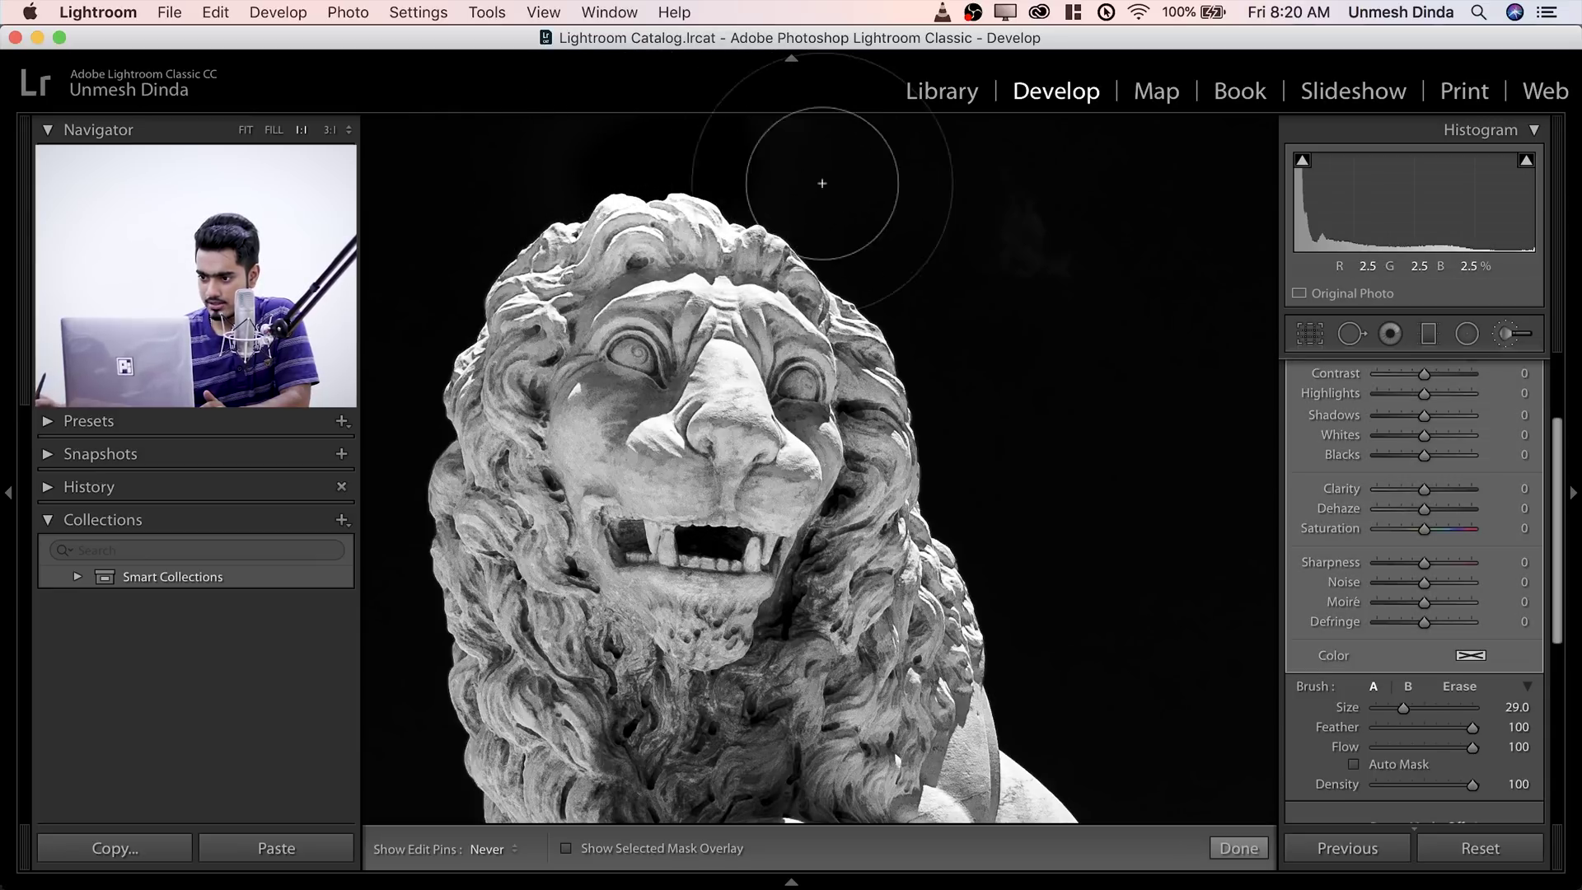
click(738, 291)
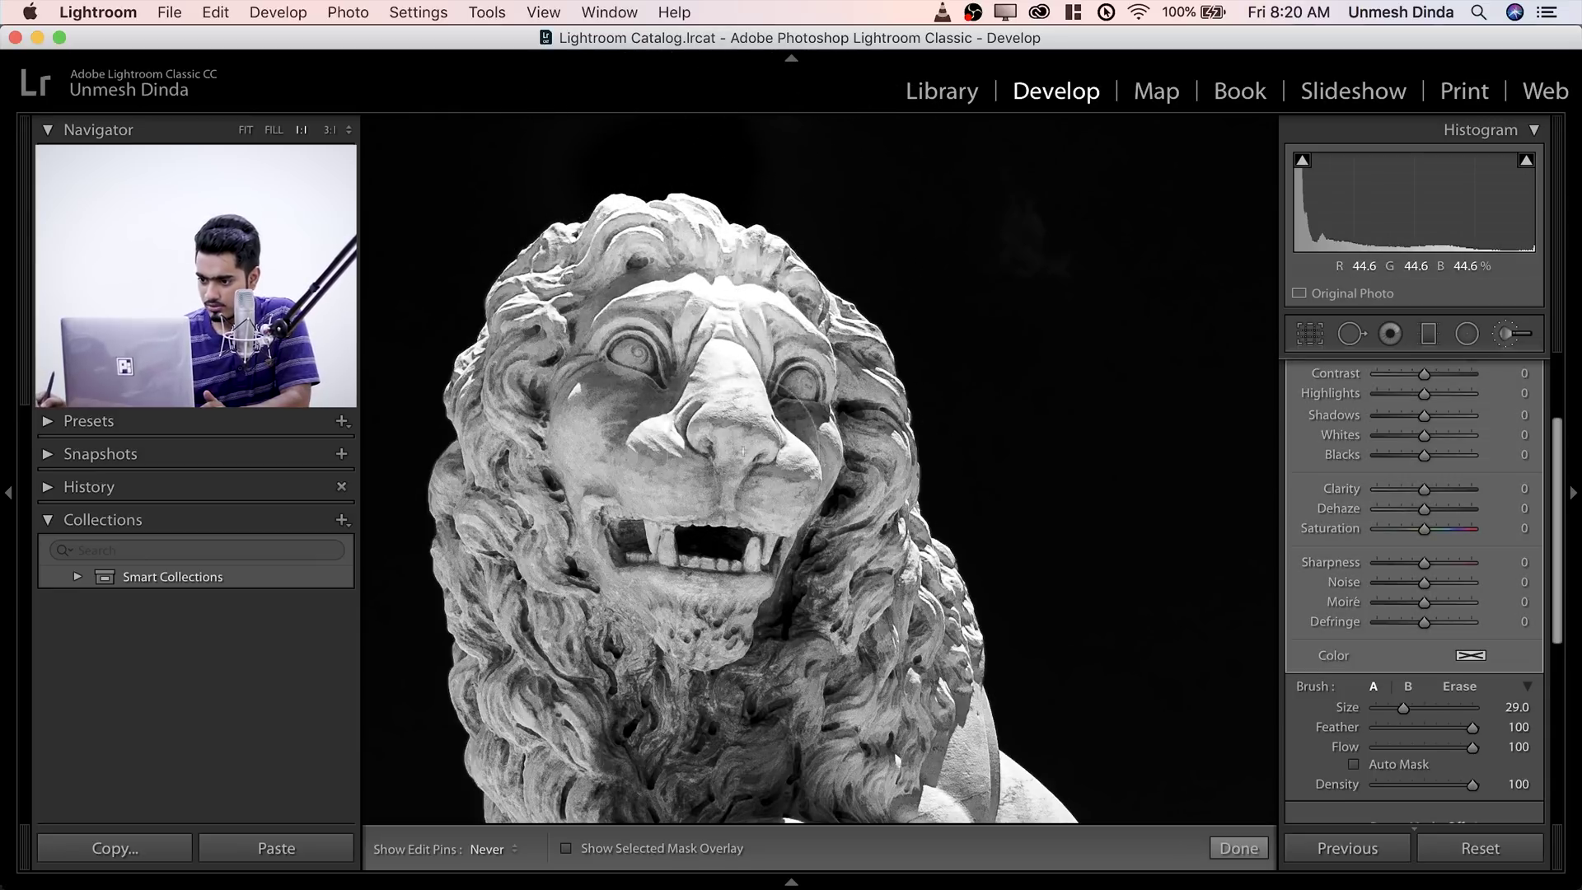
drag(671, 437, 666, 434)
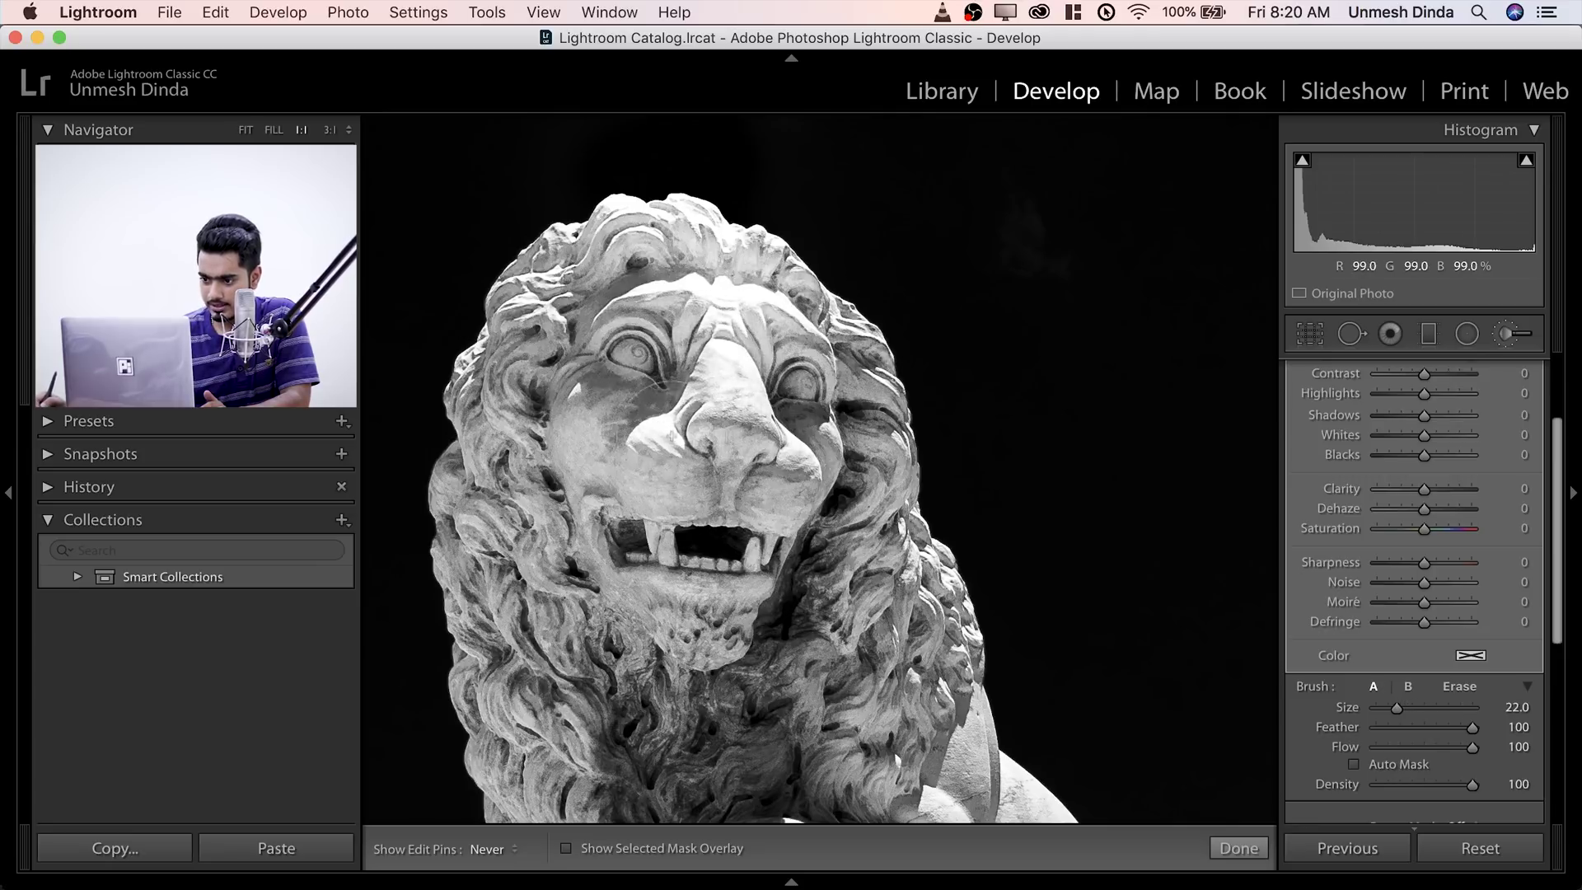
drag(602, 520, 677, 533)
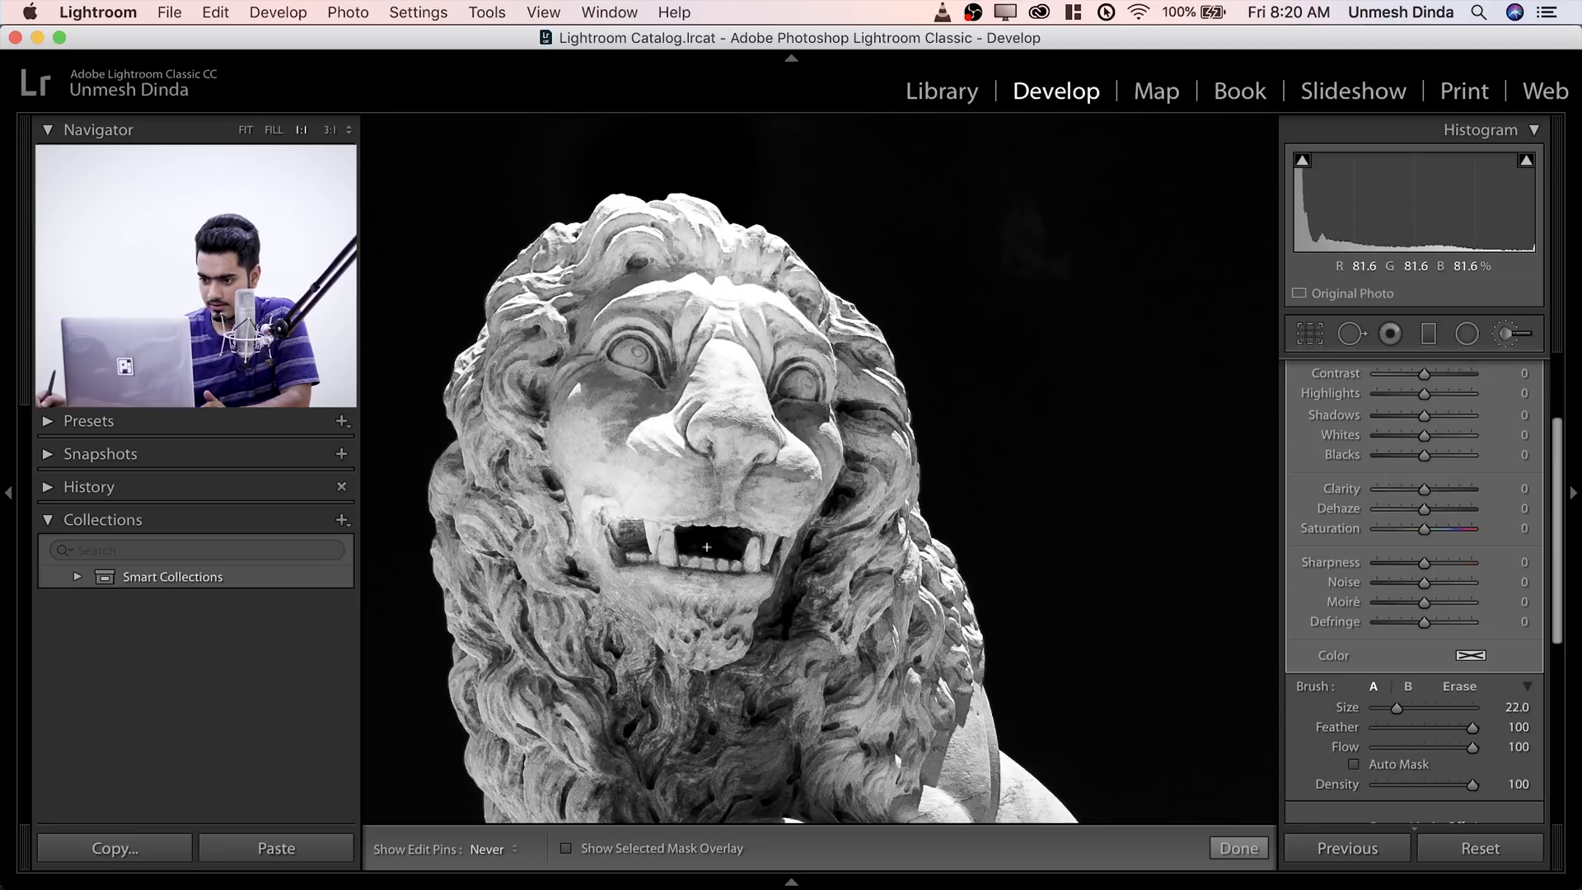
key(bracketright)
key(bracketright)
click(985, 473)
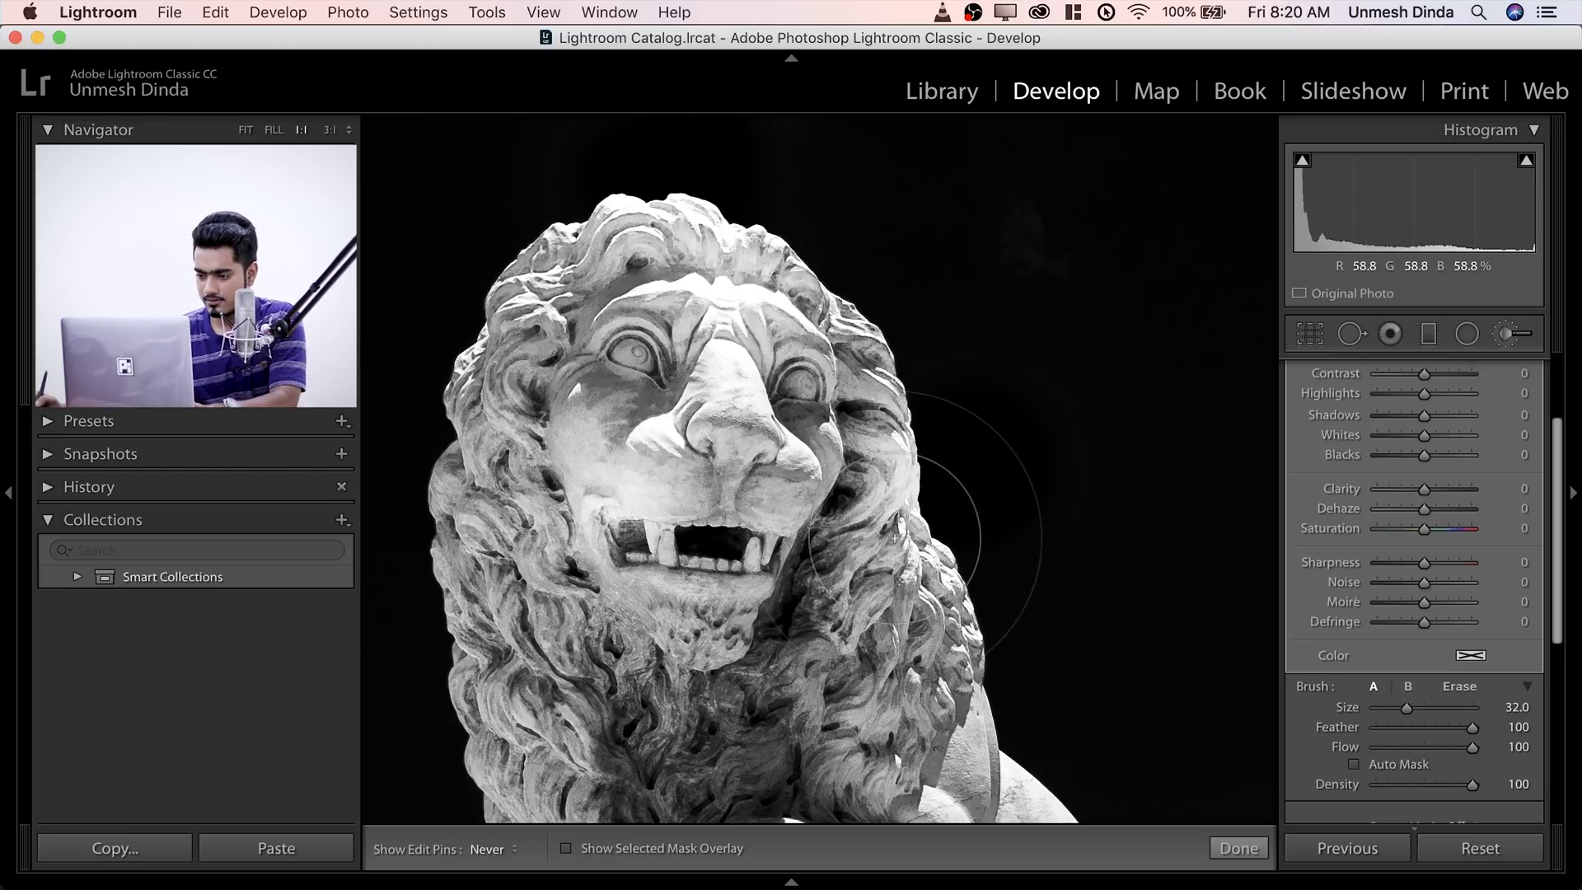
mouse_move(893, 538)
mouse_down()
mouse_move(899, 434)
mouse_move(913, 462)
mouse_move(829, 346)
mouse_move(837, 381)
mouse_move(736, 408)
mouse_move(975, 449)
mouse_up()
scroll(774, 411, up, 10)
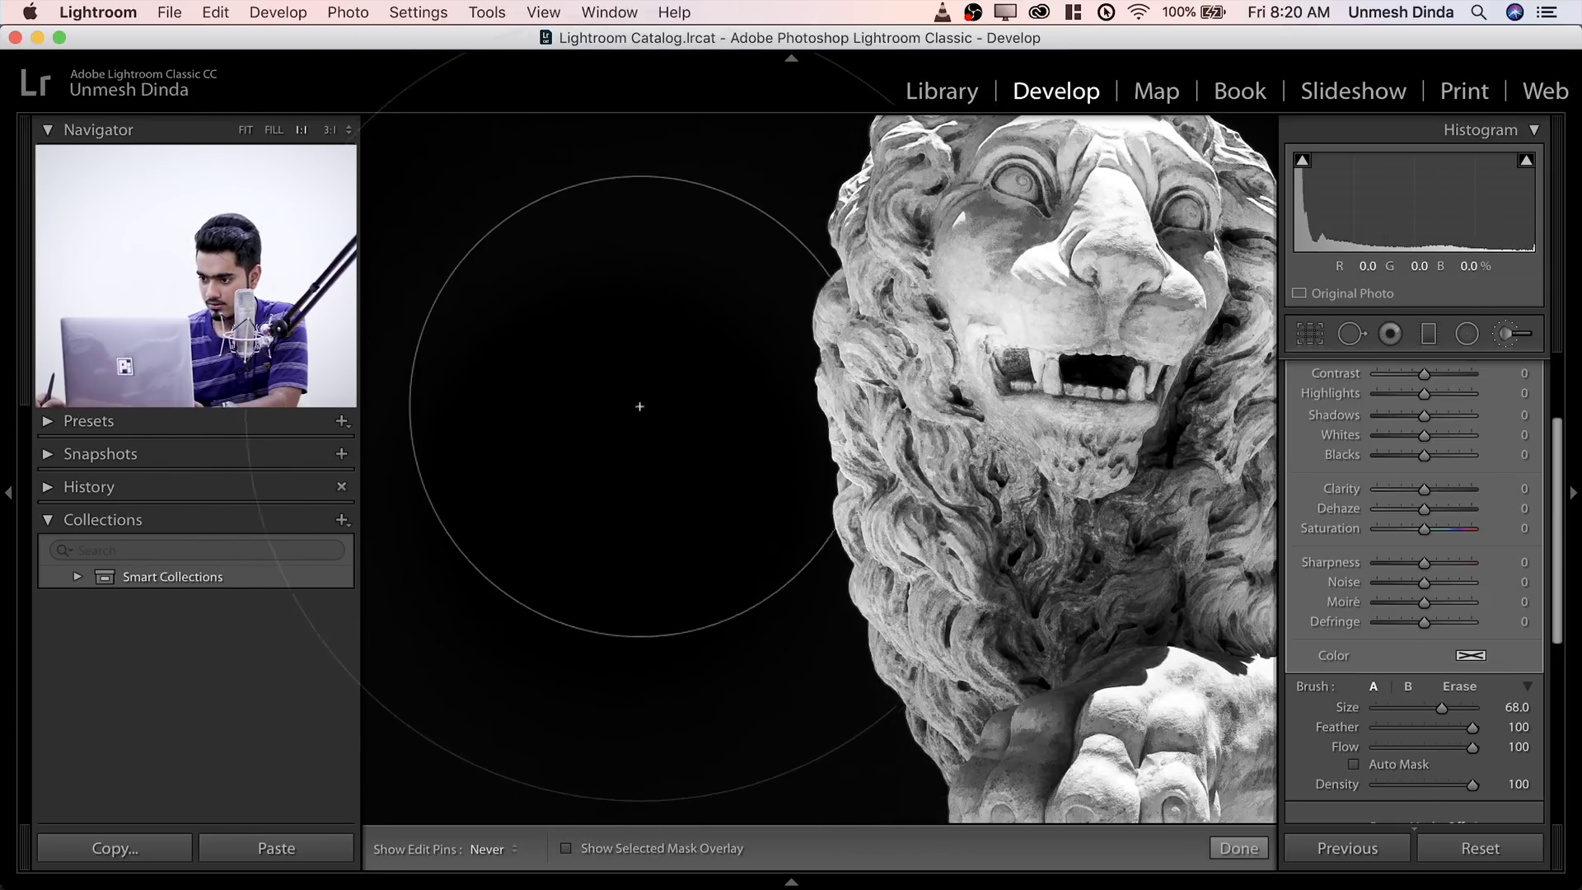
- Pan to the lion's body and paw, undoing a trial brush stroke there and shrinking the brush
key(z)
scroll(768, 372, down, 10)
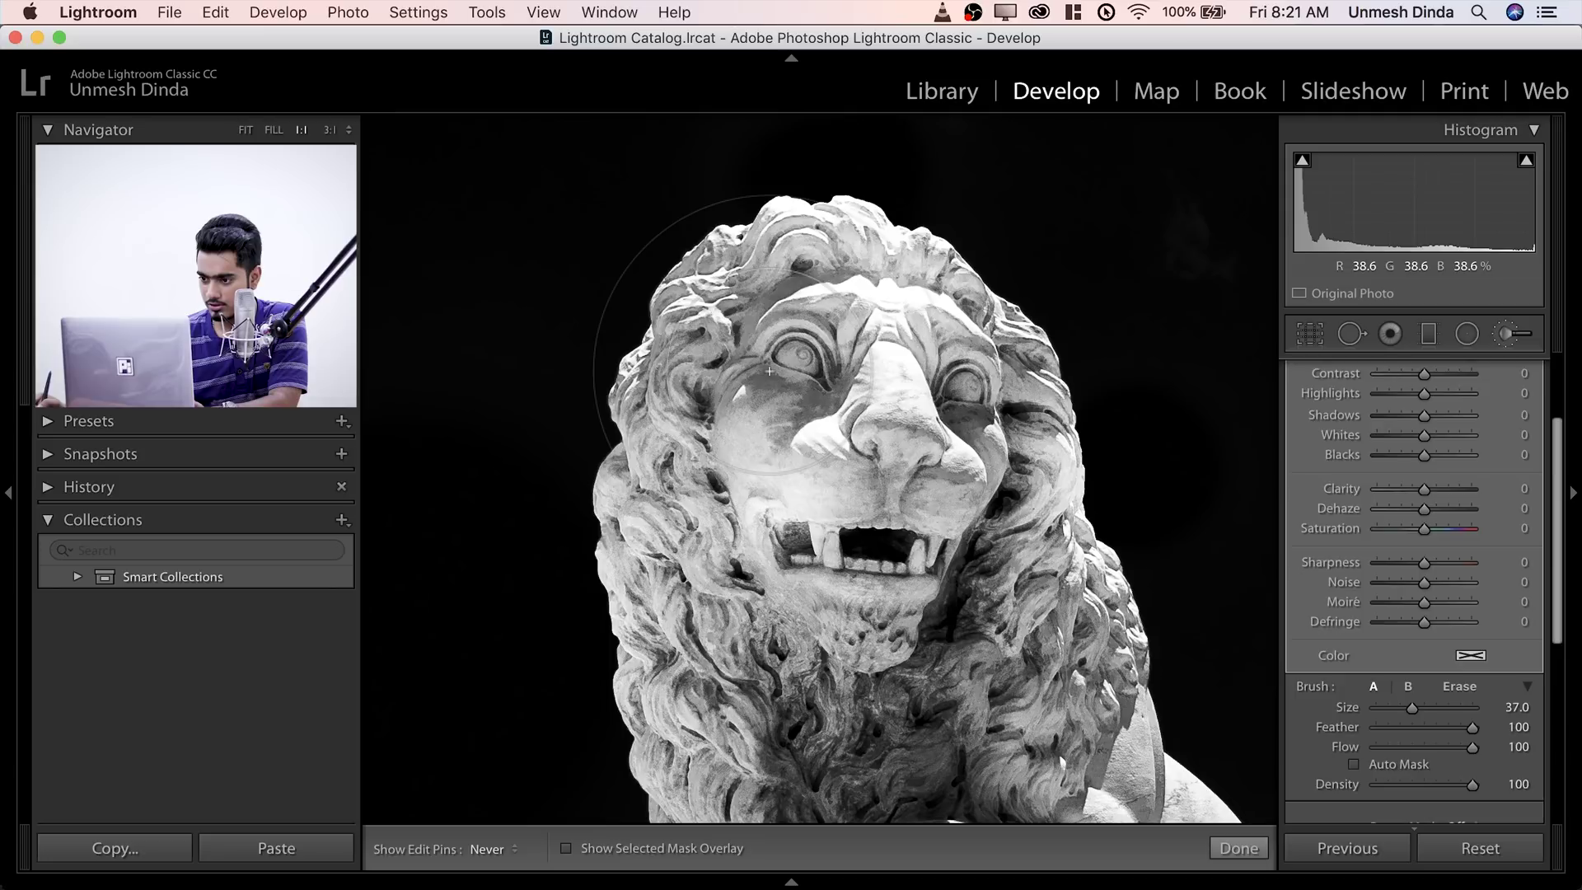
drag(890, 764, 709, 416)
drag(995, 544, 833, 486)
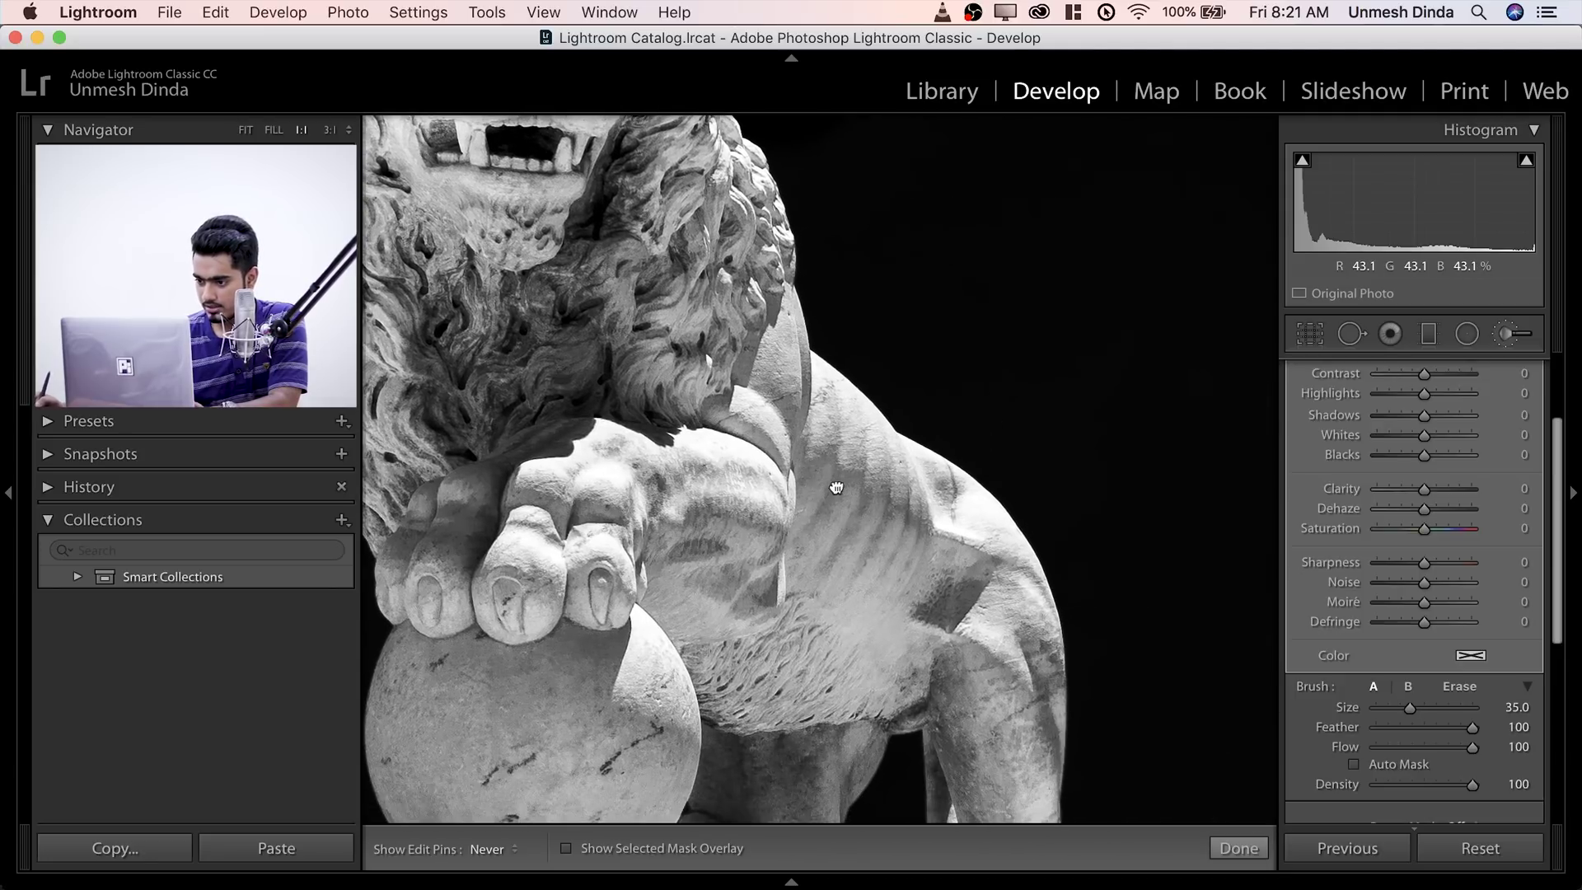
click(894, 433)
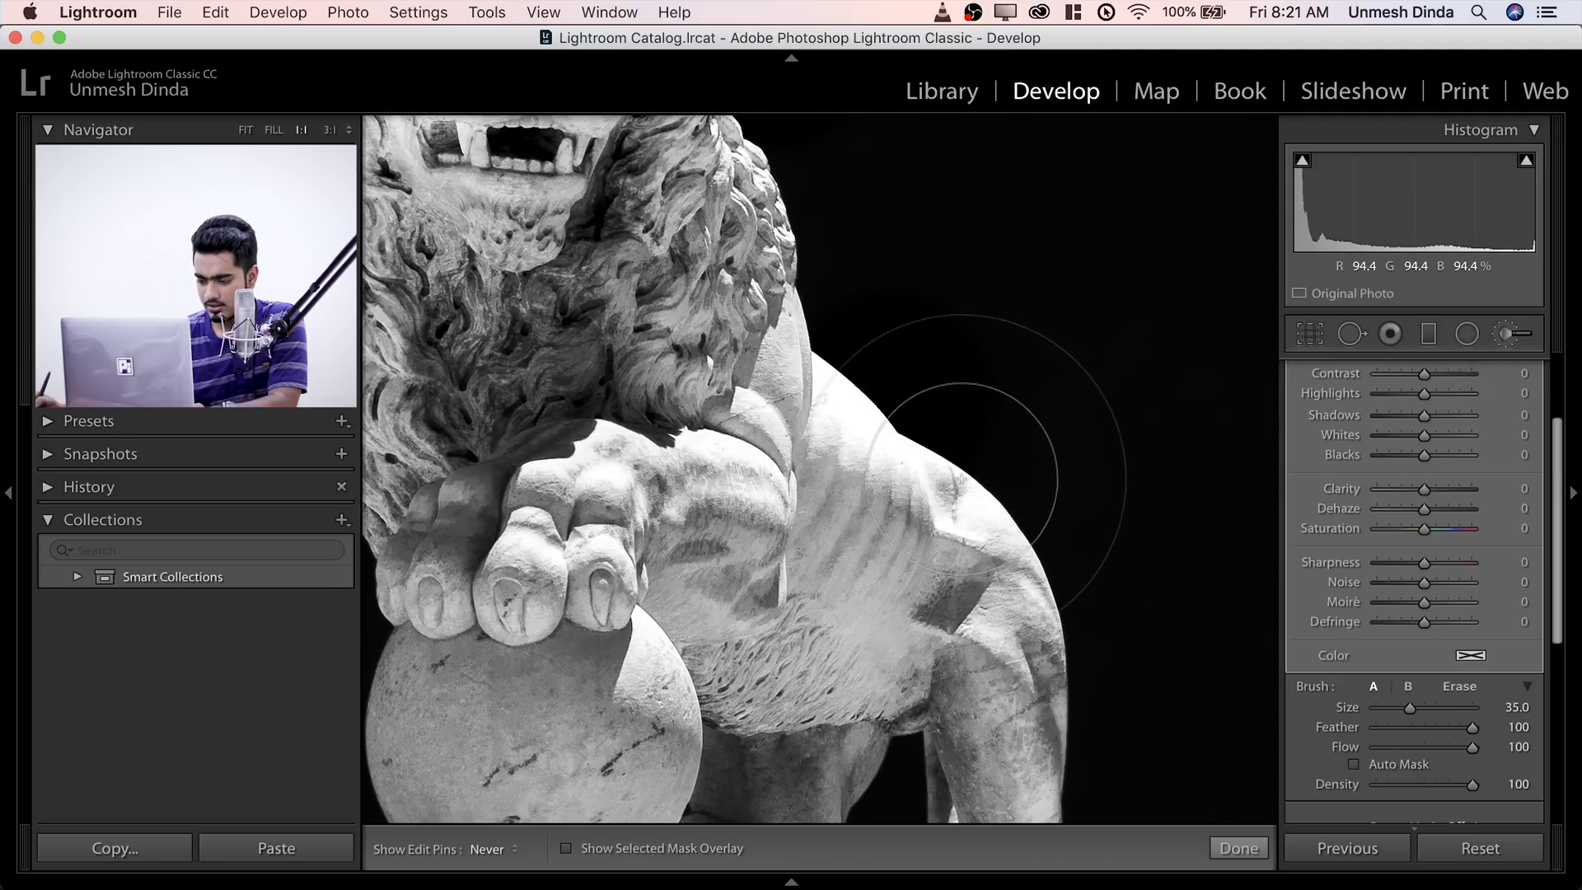
key(super+z)
scroll(968, 483, down, 10)
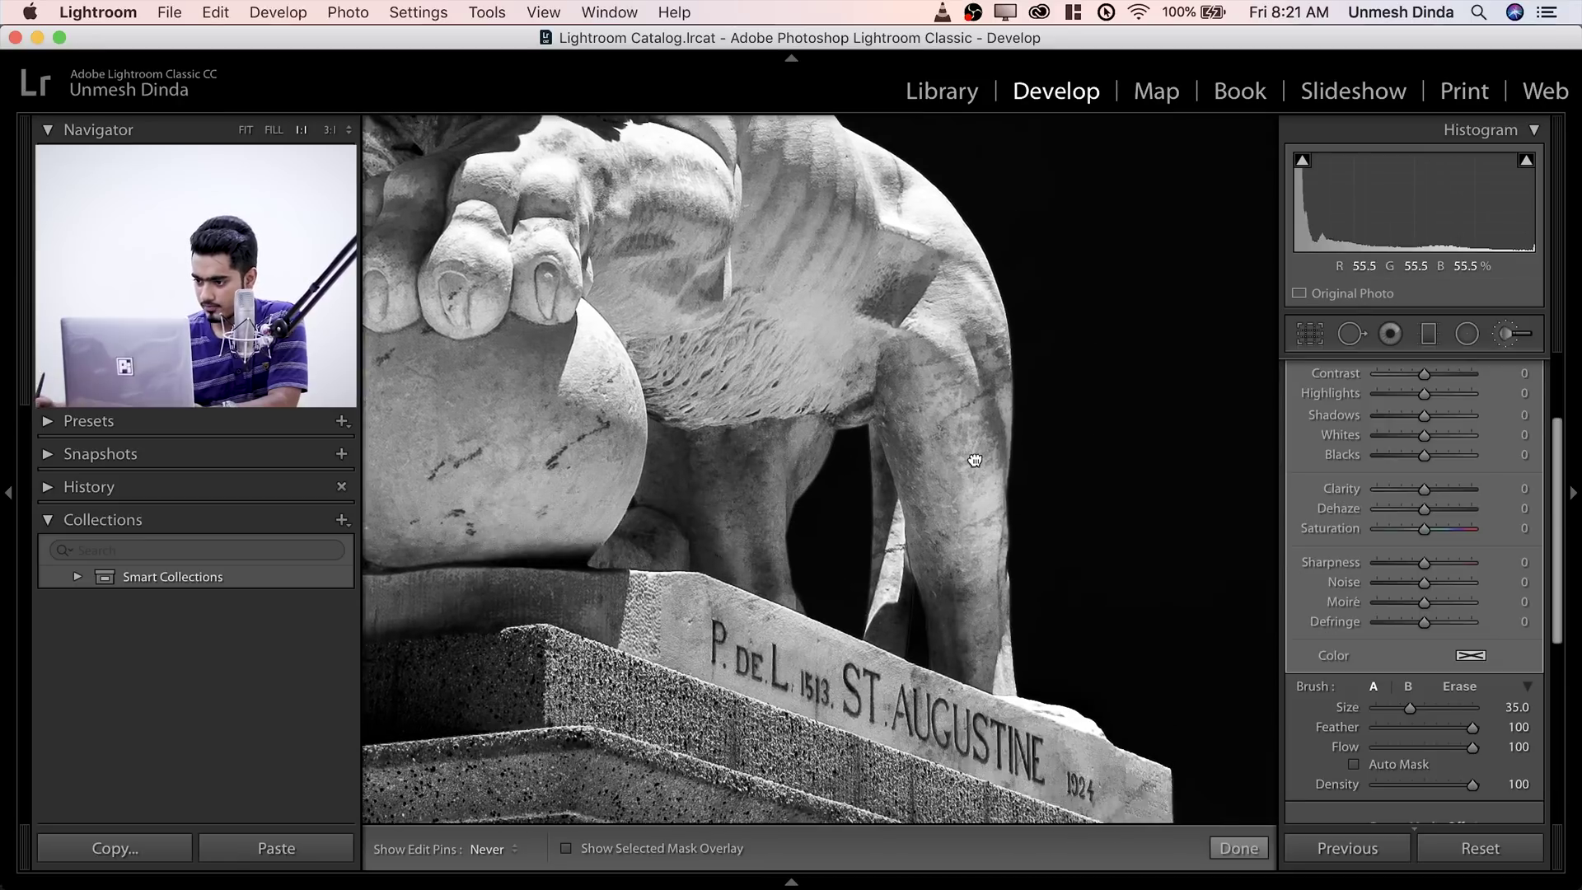
key(bracketleft)
key(bracketleft)
key(bracketleft)
key(bracketleft)
key(bracketleft)
- Brighten the right side of the ball, undoing an unwanted stroke on the paw
mouse_move(975, 460)
mouse_down()
mouse_move(947, 472)
mouse_move(939, 458)
mouse_move(964, 674)
mouse_up()
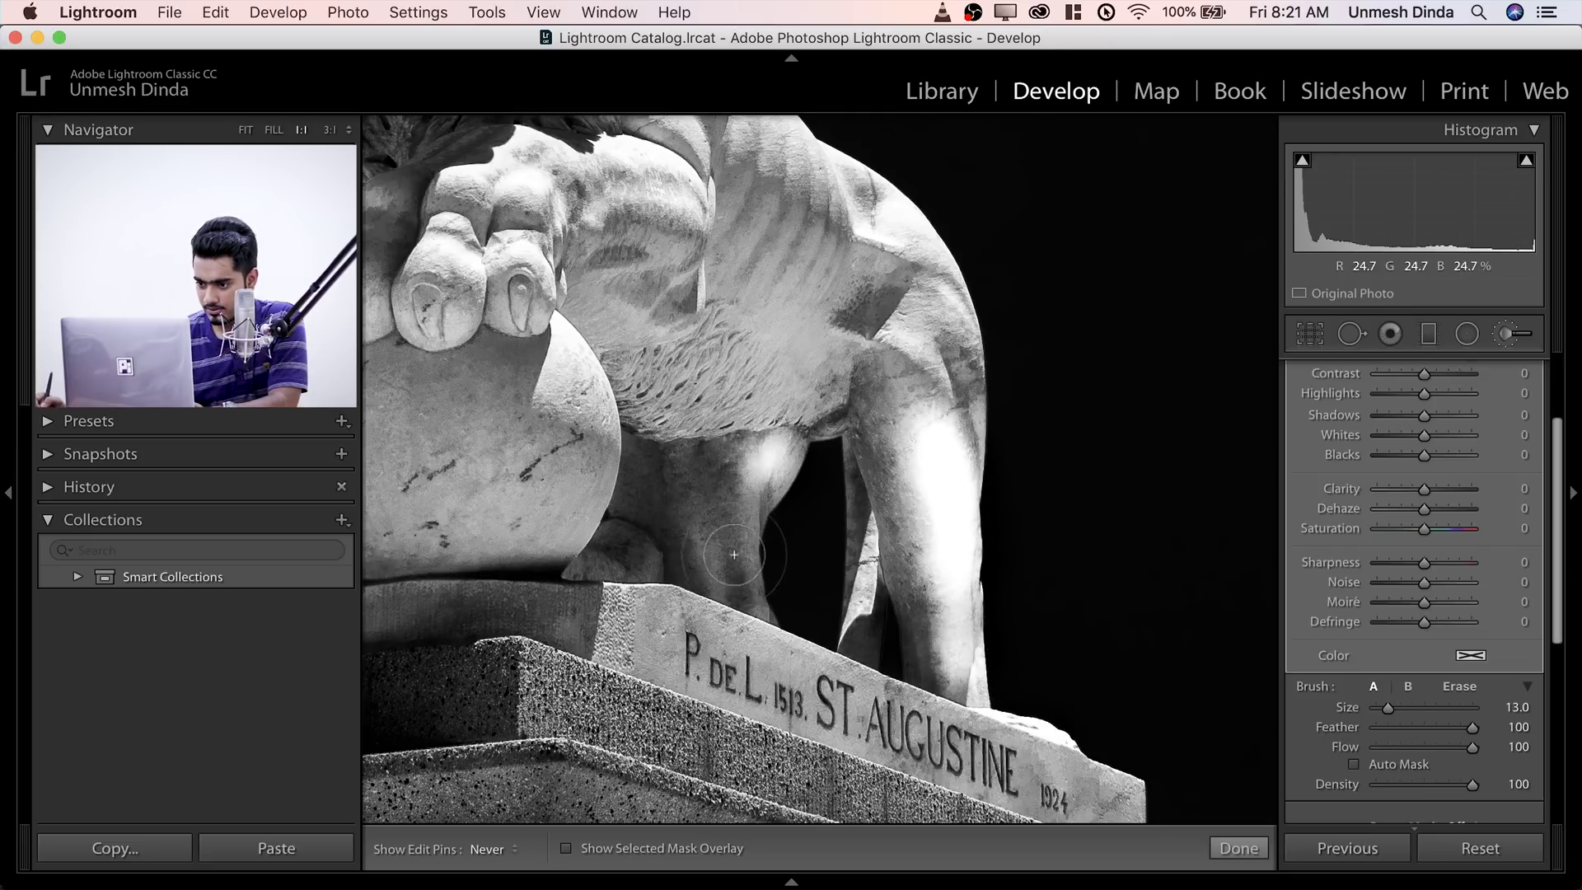
mouse_move(552, 455)
mouse_down()
mouse_move(745, 459)
mouse_move(739, 474)
mouse_move(766, 412)
mouse_up()
key(bracketright)
key(bracketright)
key(bracketright)
key(bracketright)
key(bracketright)
key(bracketright)
drag(939, 490, 791, 459)
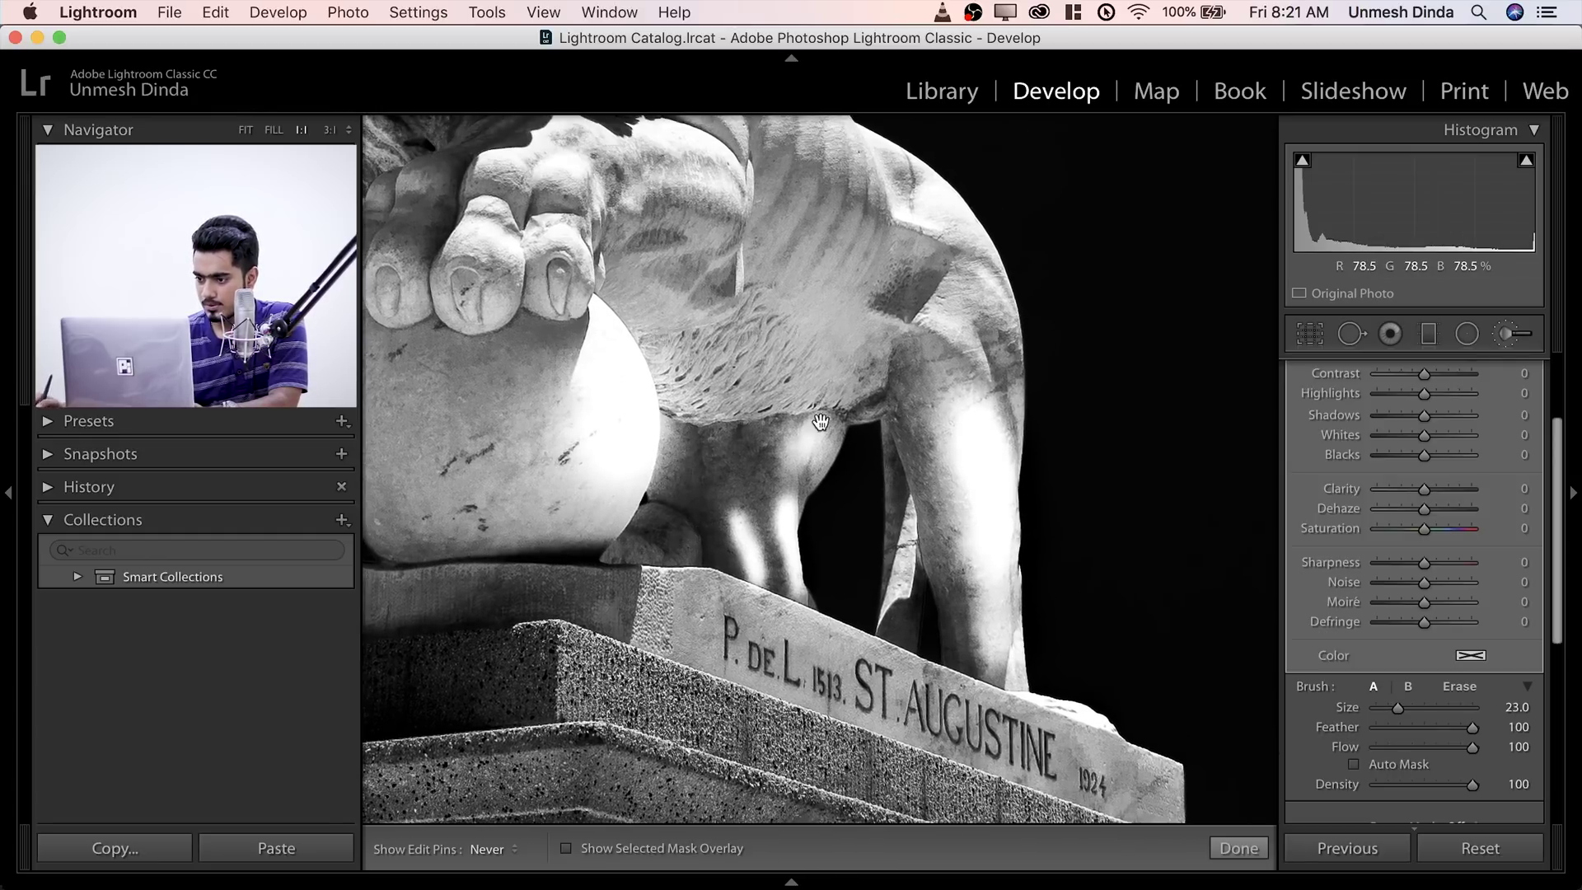
scroll(792, 459, up, 10)
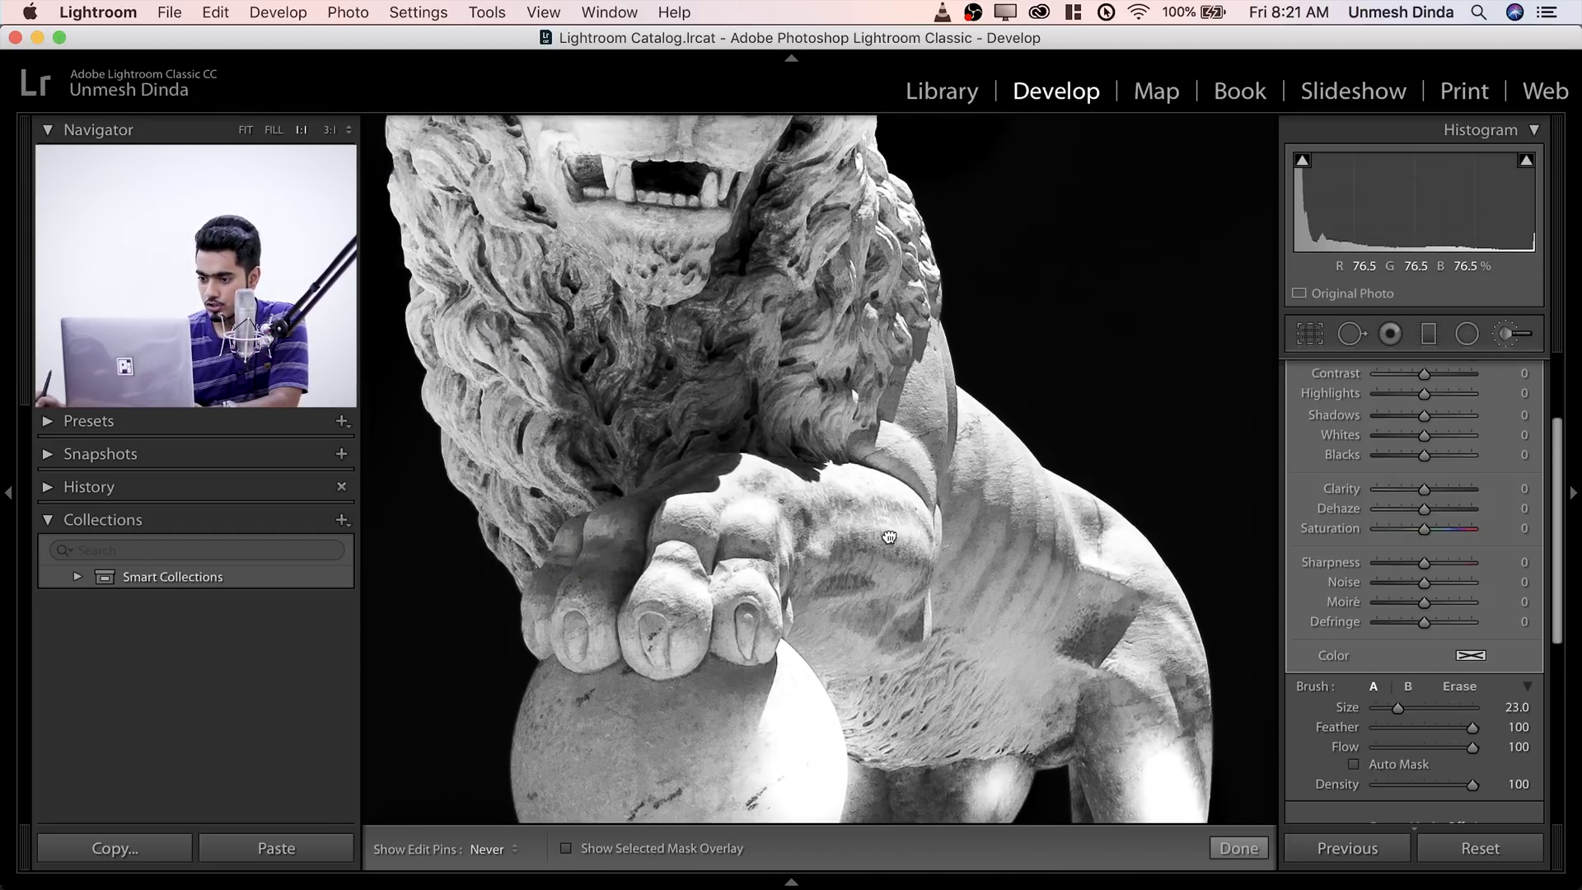
drag(889, 537, 977, 568)
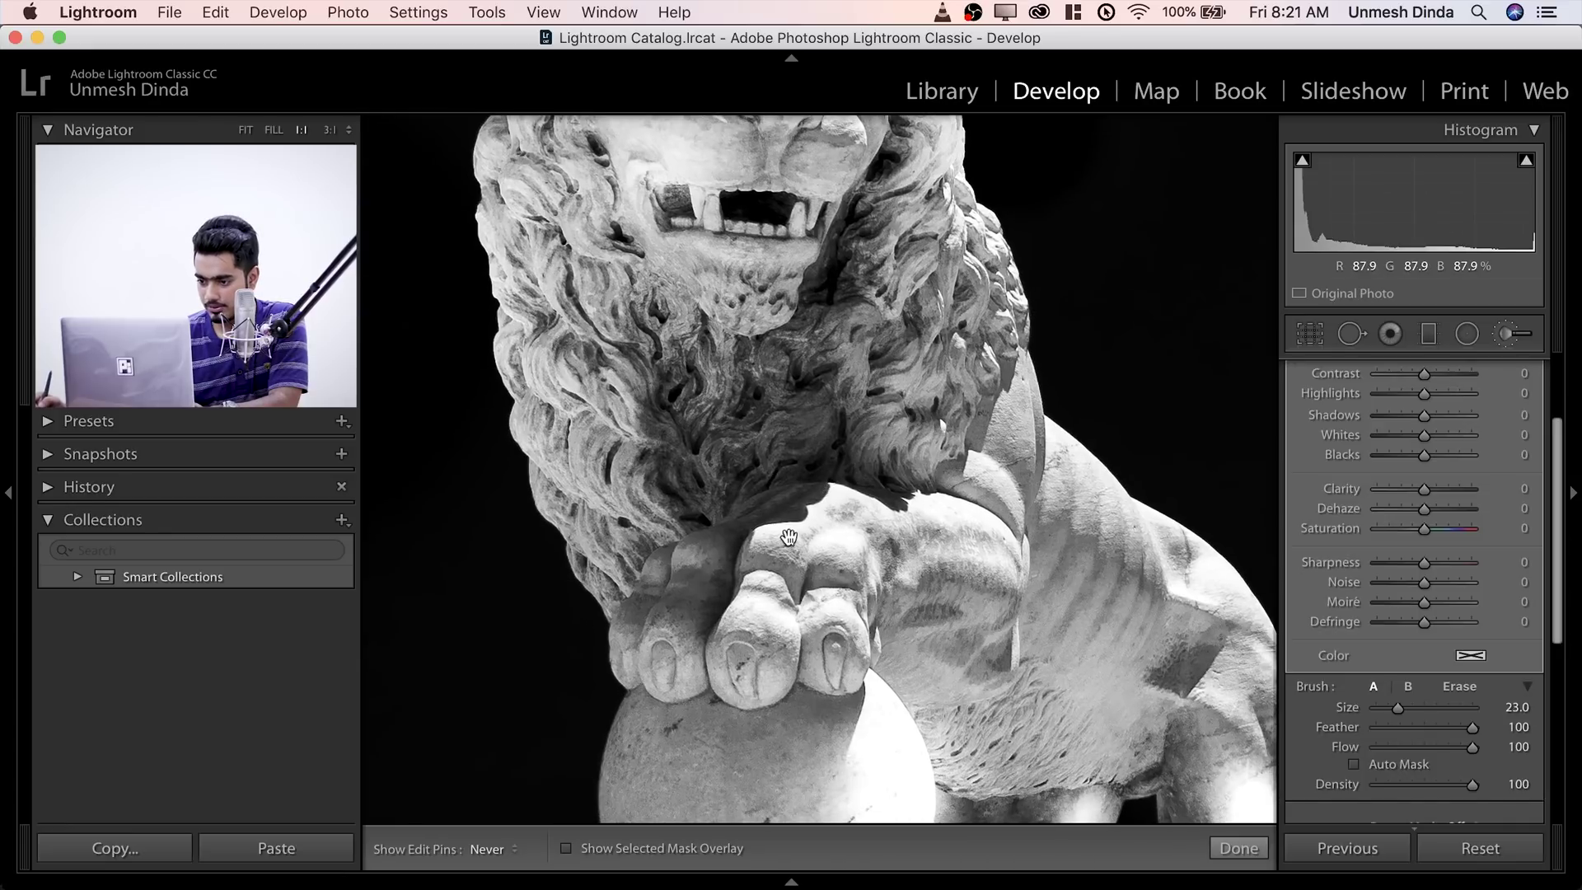
drag(788, 538, 839, 470)
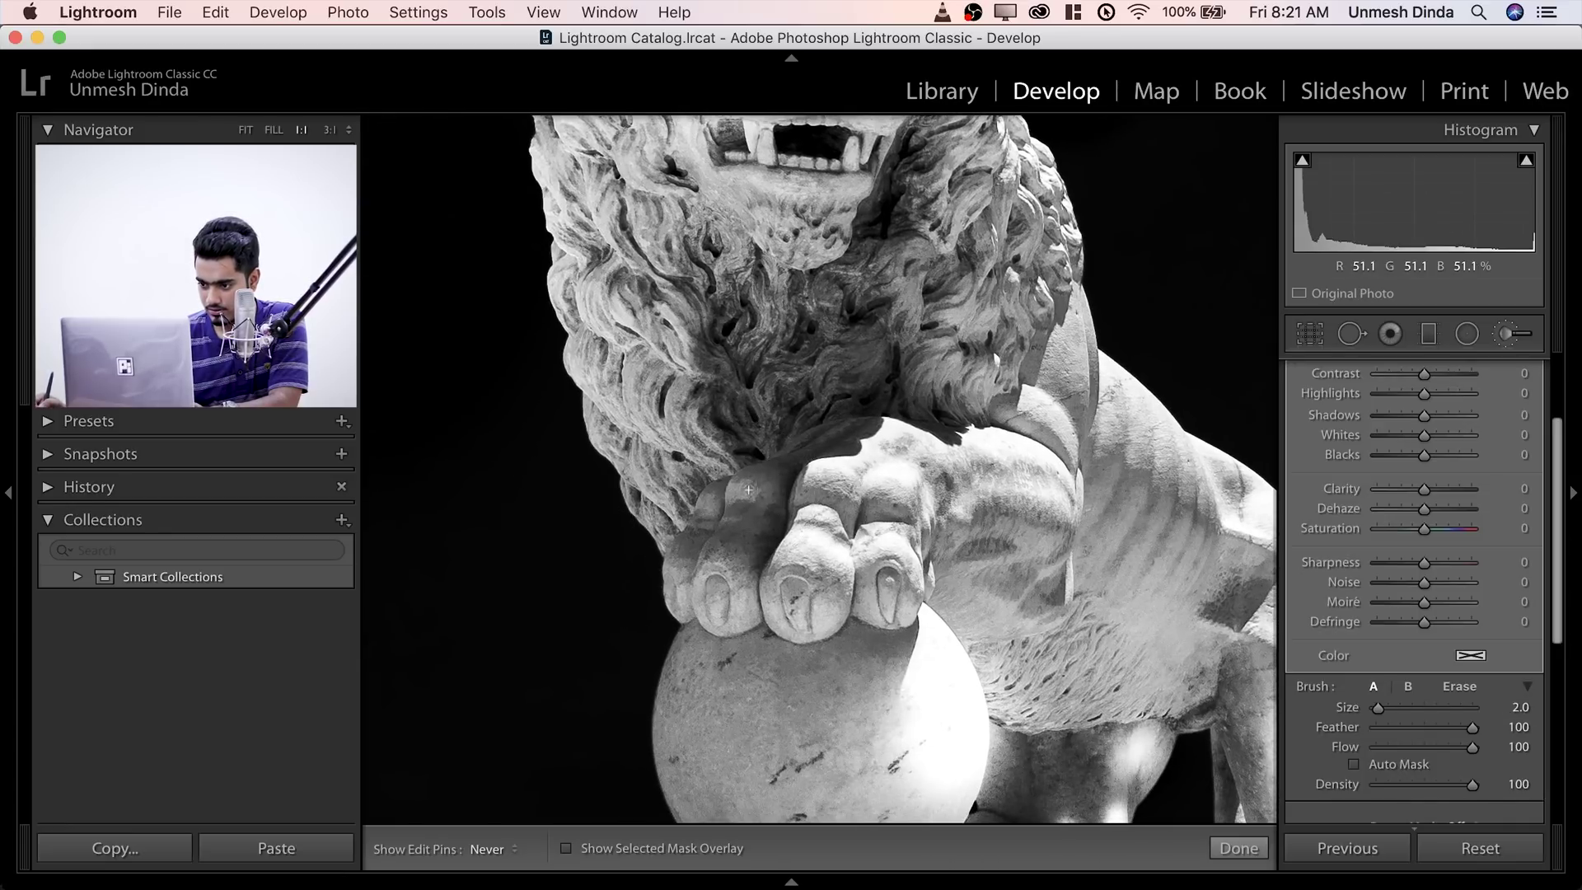
key(super+z)
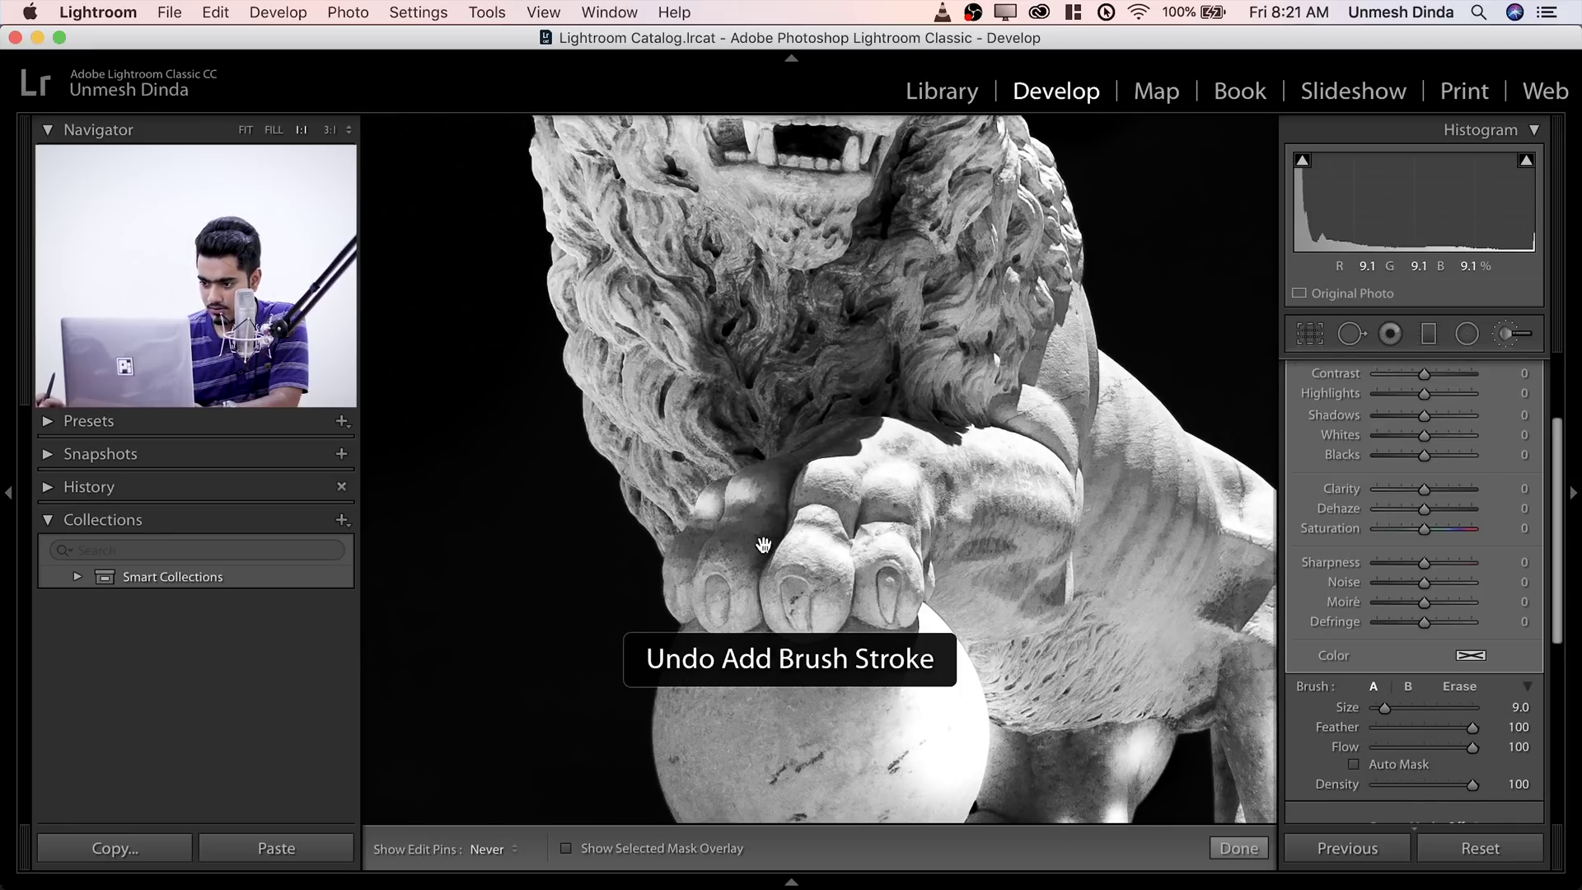
drag(733, 548, 767, 482)
- With a larger brush, brighten the plinth and pedestal below the ST AUGUSTINE lettering
key(bracketright)
key(bracketright)
key(bracketright)
key(bracketright)
key(bracketright)
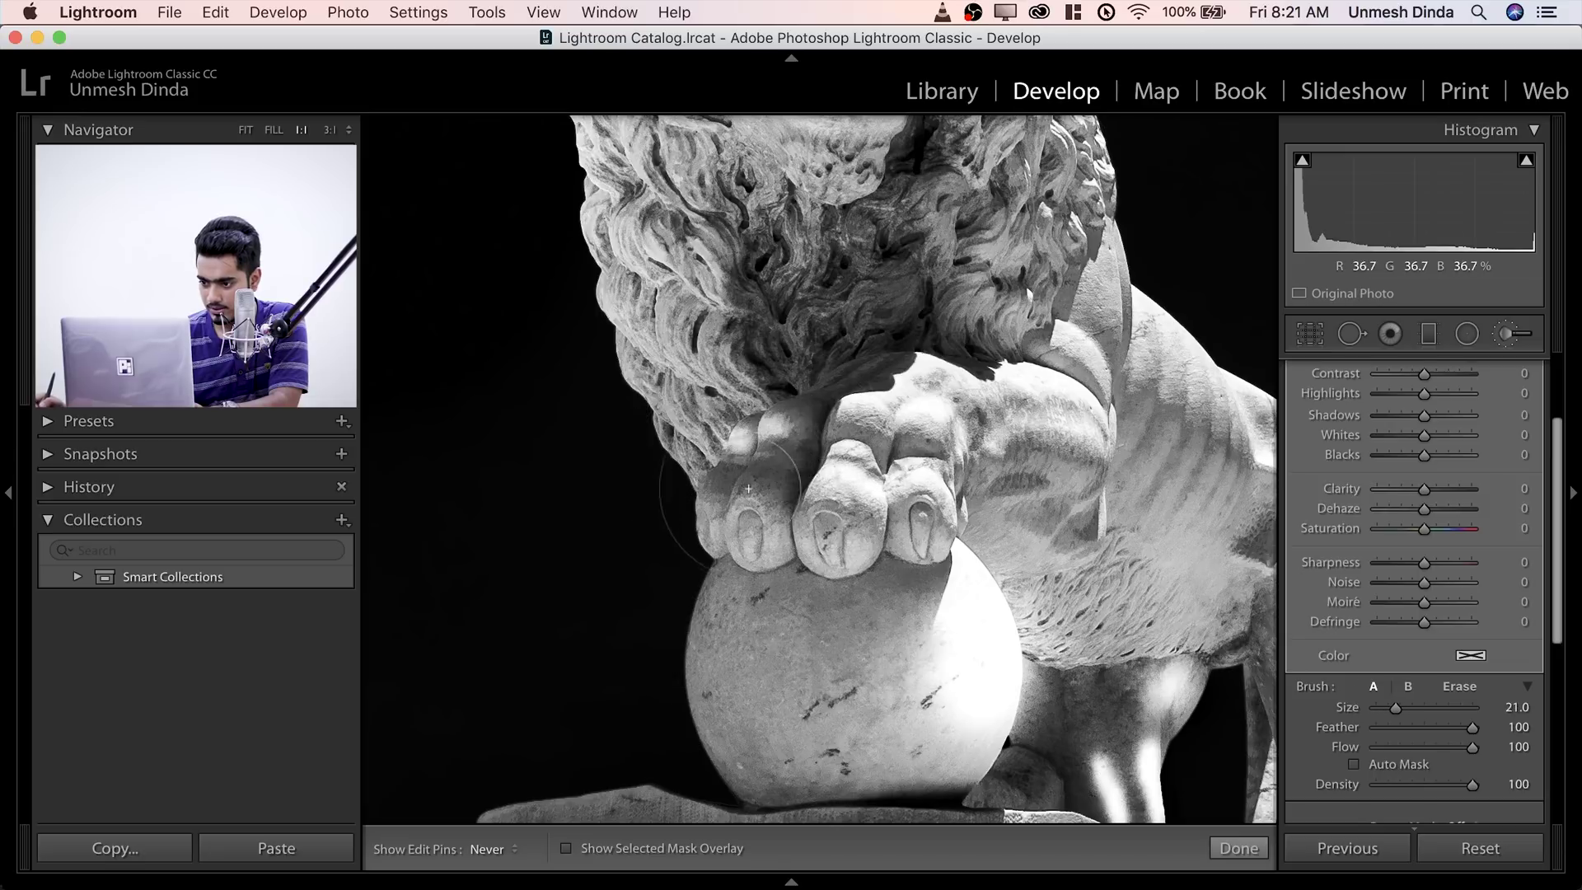
scroll(824, 595, down, 10)
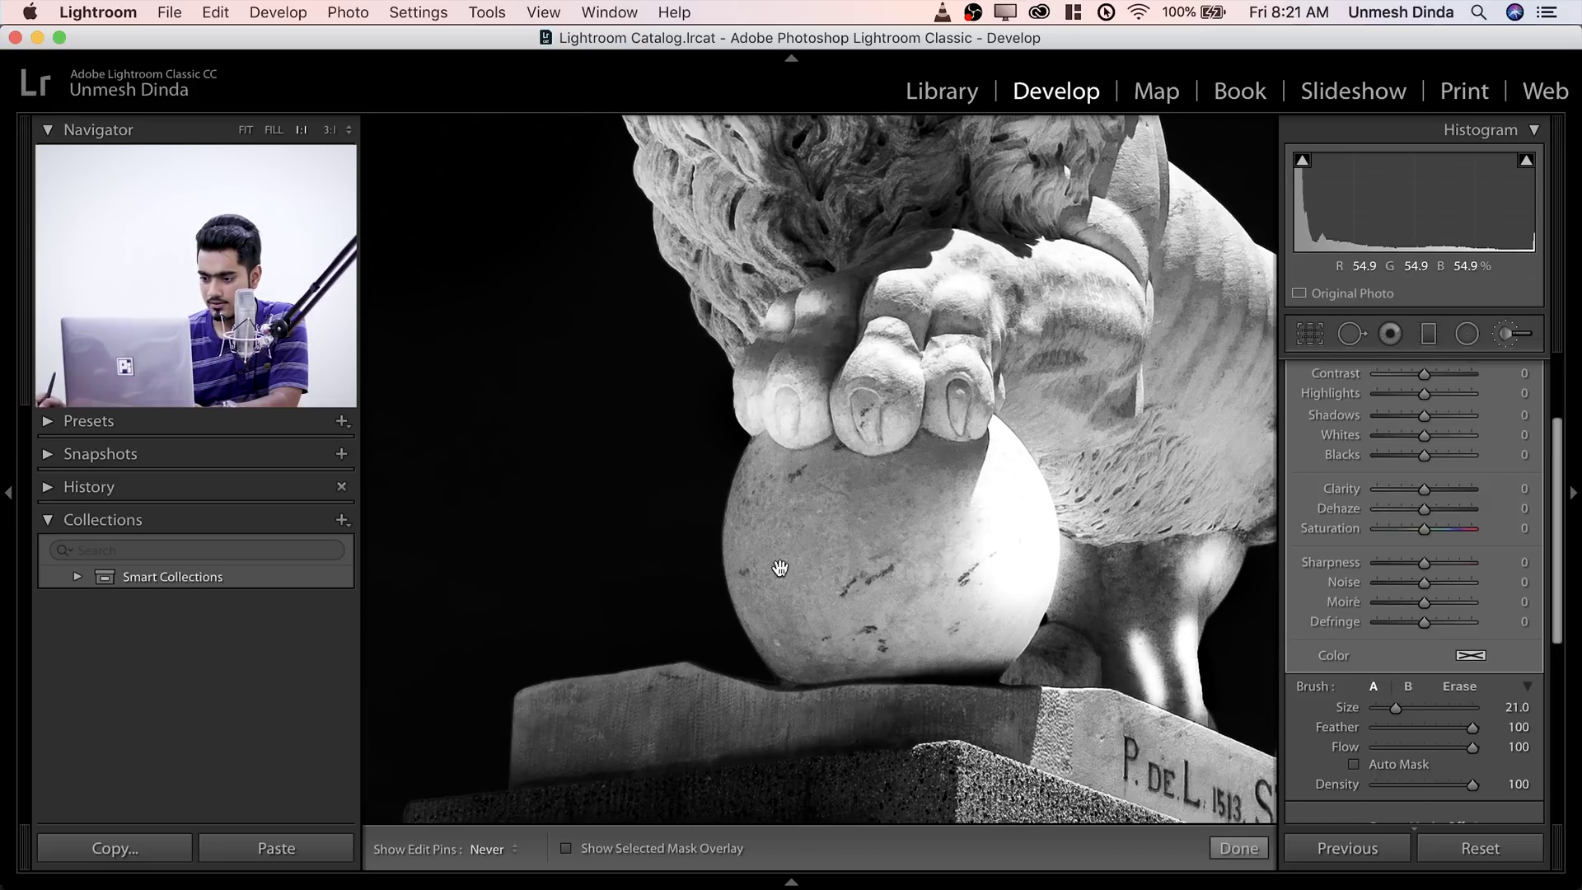
scroll(717, 497, right, 5)
key(bracketright)
key(bracketright)
key(bracketright)
key(bracketright)
key(bracketright)
key(bracketright)
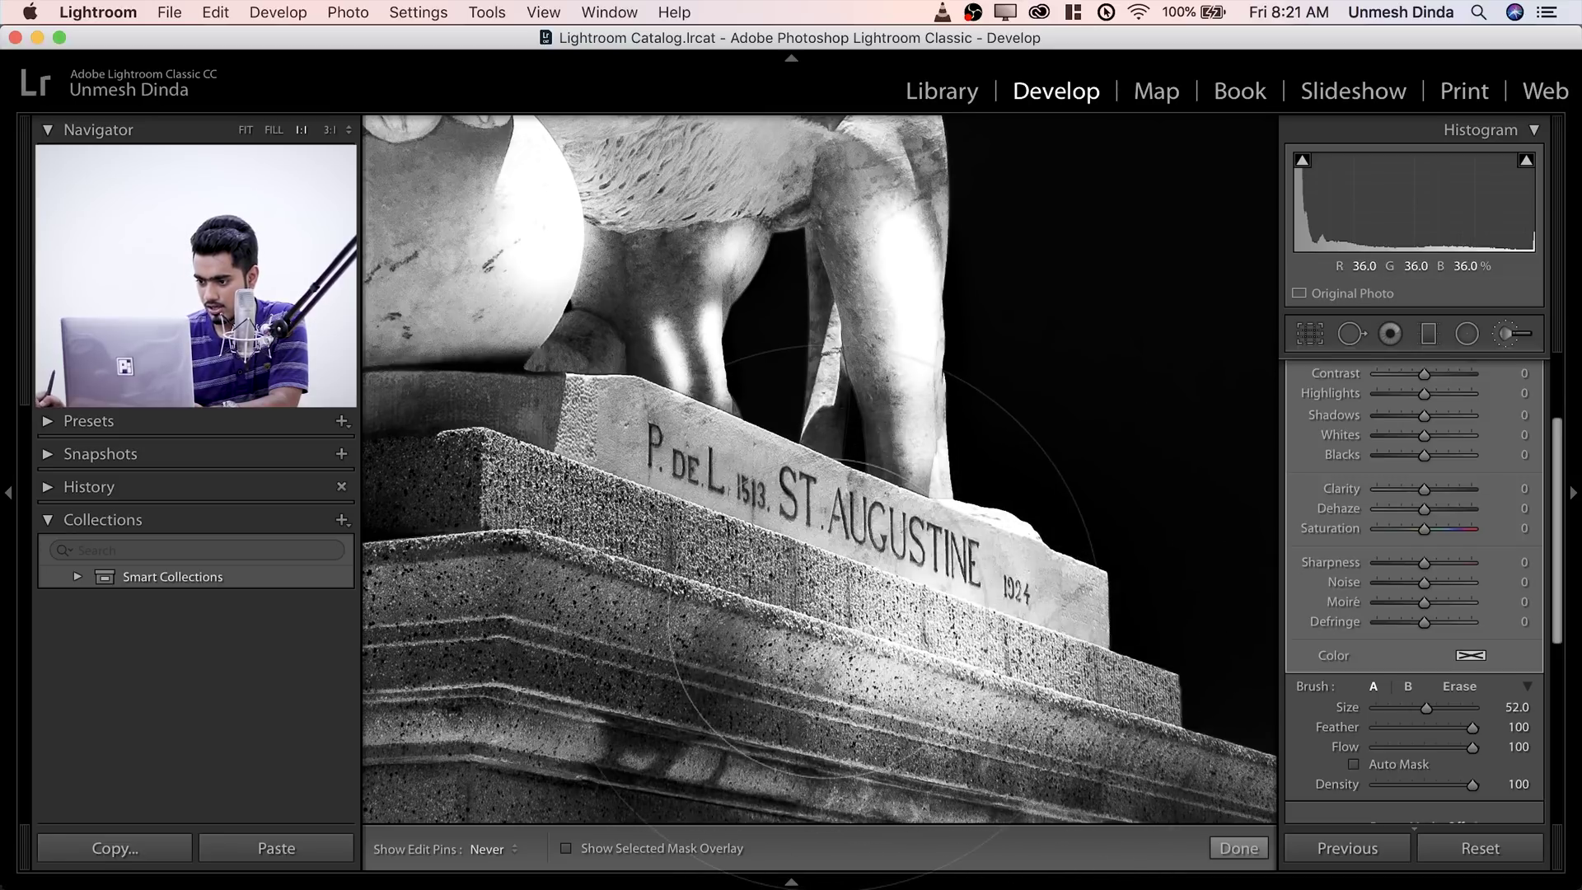
click(827, 632)
drag(1003, 663, 1063, 601)
scroll(1063, 601, down, 3)
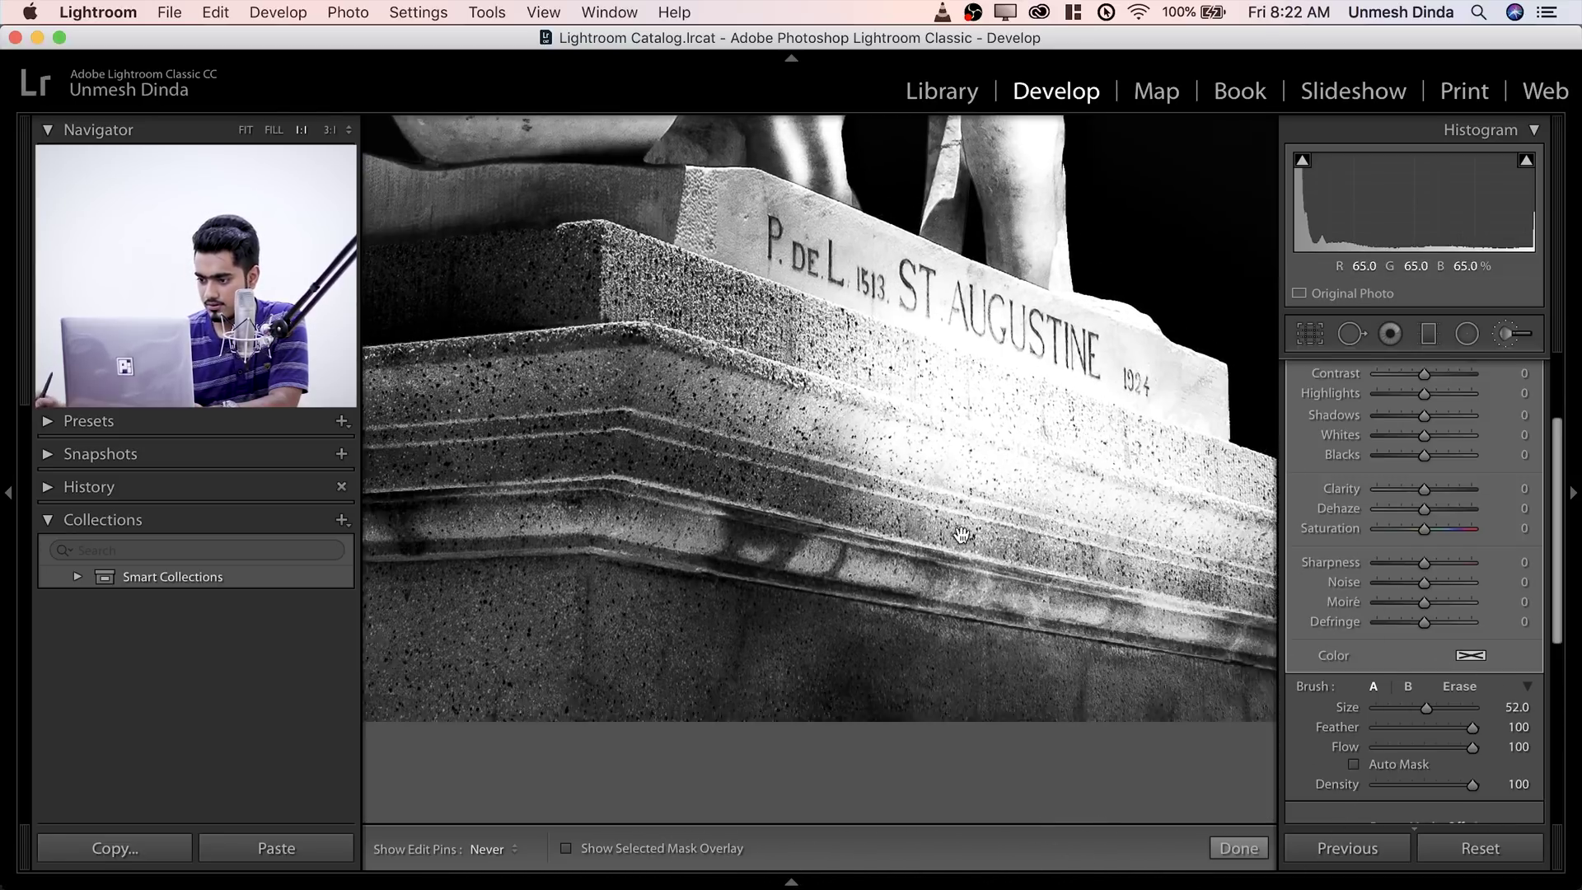
scroll(848, 459, left, 5)
- Settle the brush size at 62, review the pedestal, then show the whole lion statue
key(bracketright)
key(bracketright)
key(bracketright)
key(bracketright)
key(bracketright)
key(bracketright)
key(bracketleft)
key(bracketleft)
key(bracketleft)
key(bracketleft)
drag(519, 512, 678, 497)
mouse_move(1010, 381)
mouse_down()
mouse_move(780, 498)
mouse_move(959, 446)
mouse_move(910, 434)
mouse_up()
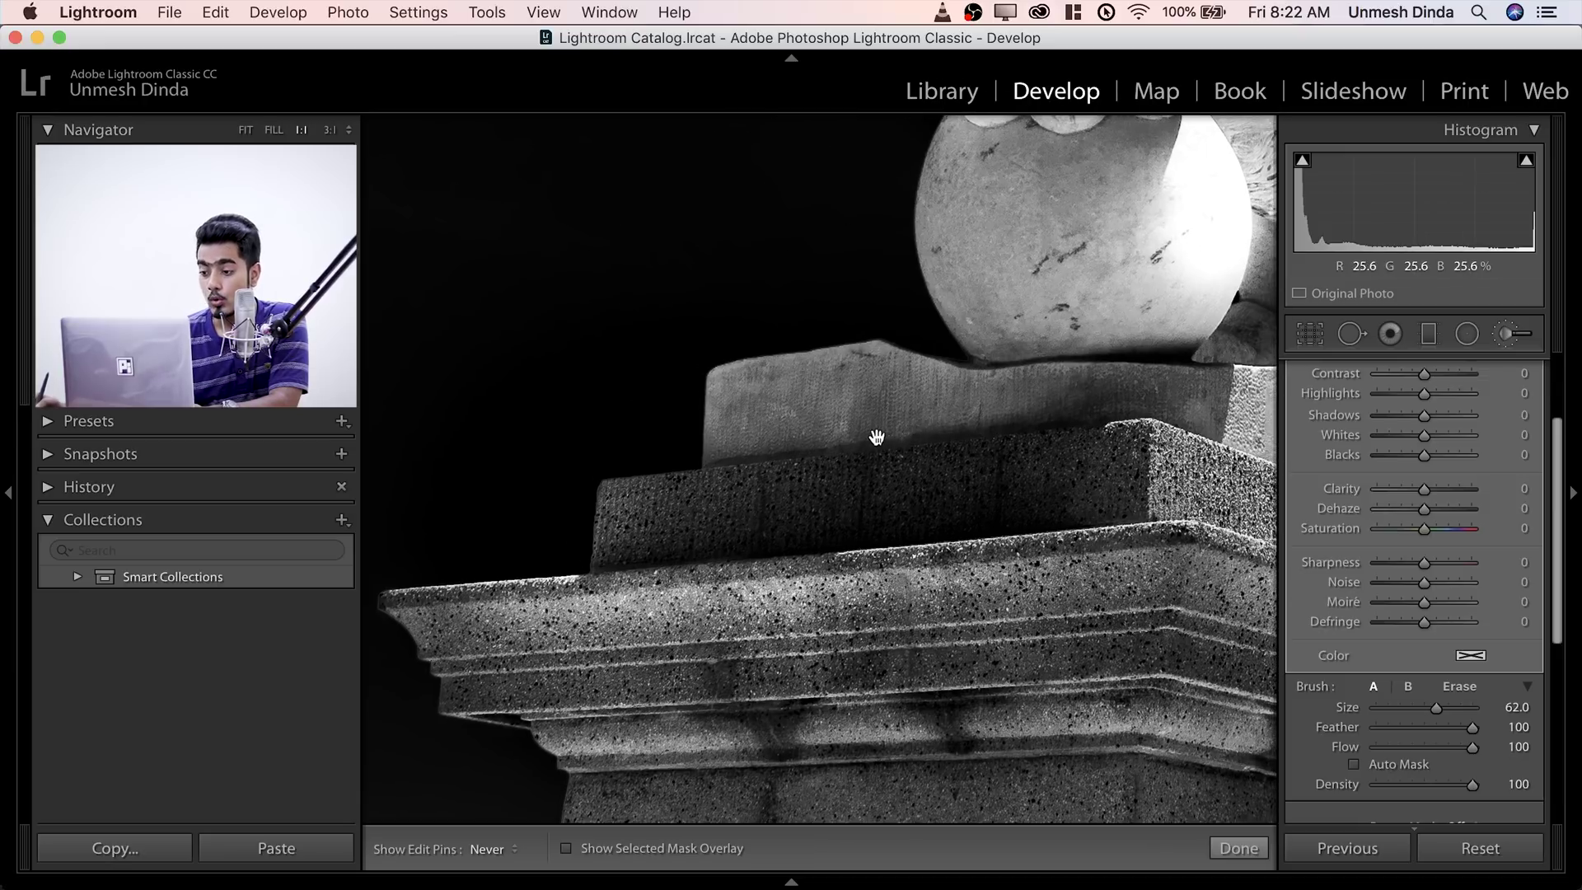
click(814, 415)
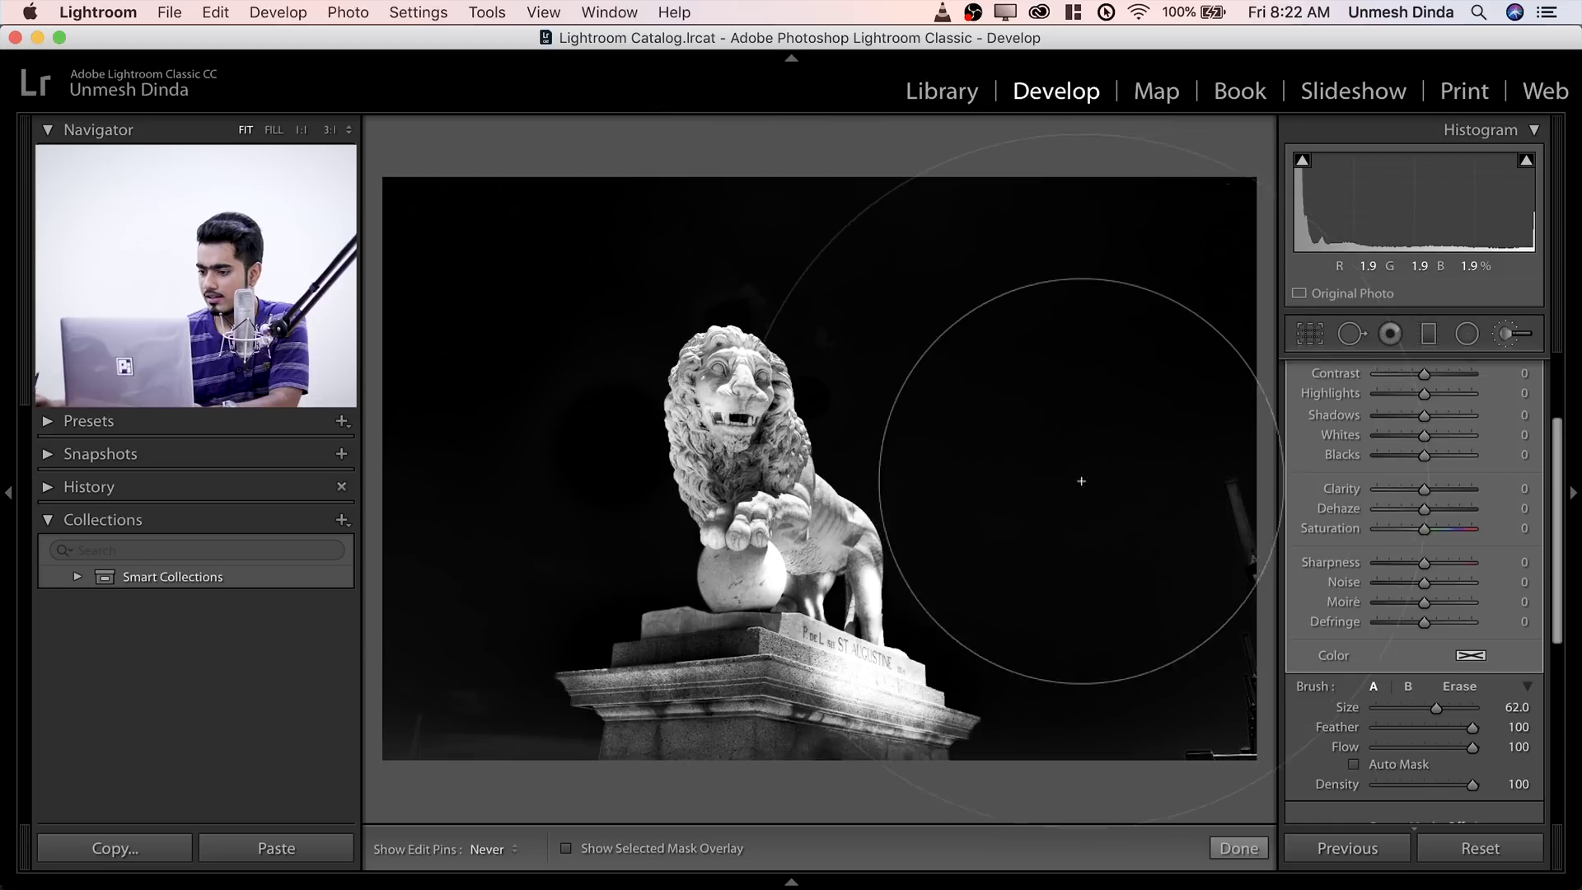
- Lower the brush's Exposure from 4.00 to 1.94, then zoom to 1:1 on the pedestal
scroll(1514, 473, up, 5)
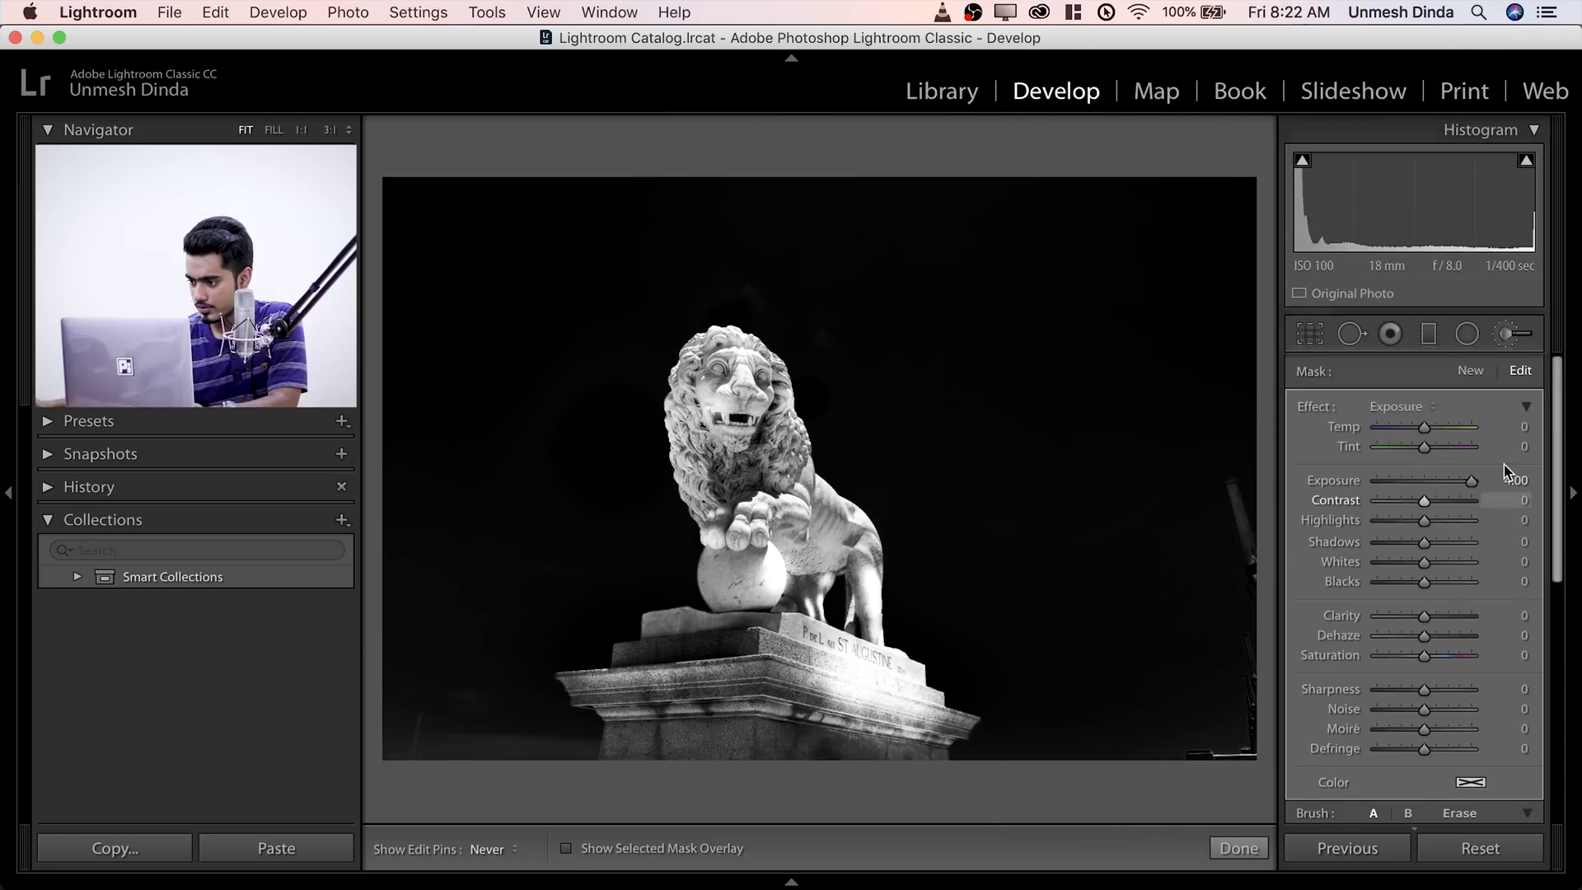
drag(1429, 487, 1435, 486)
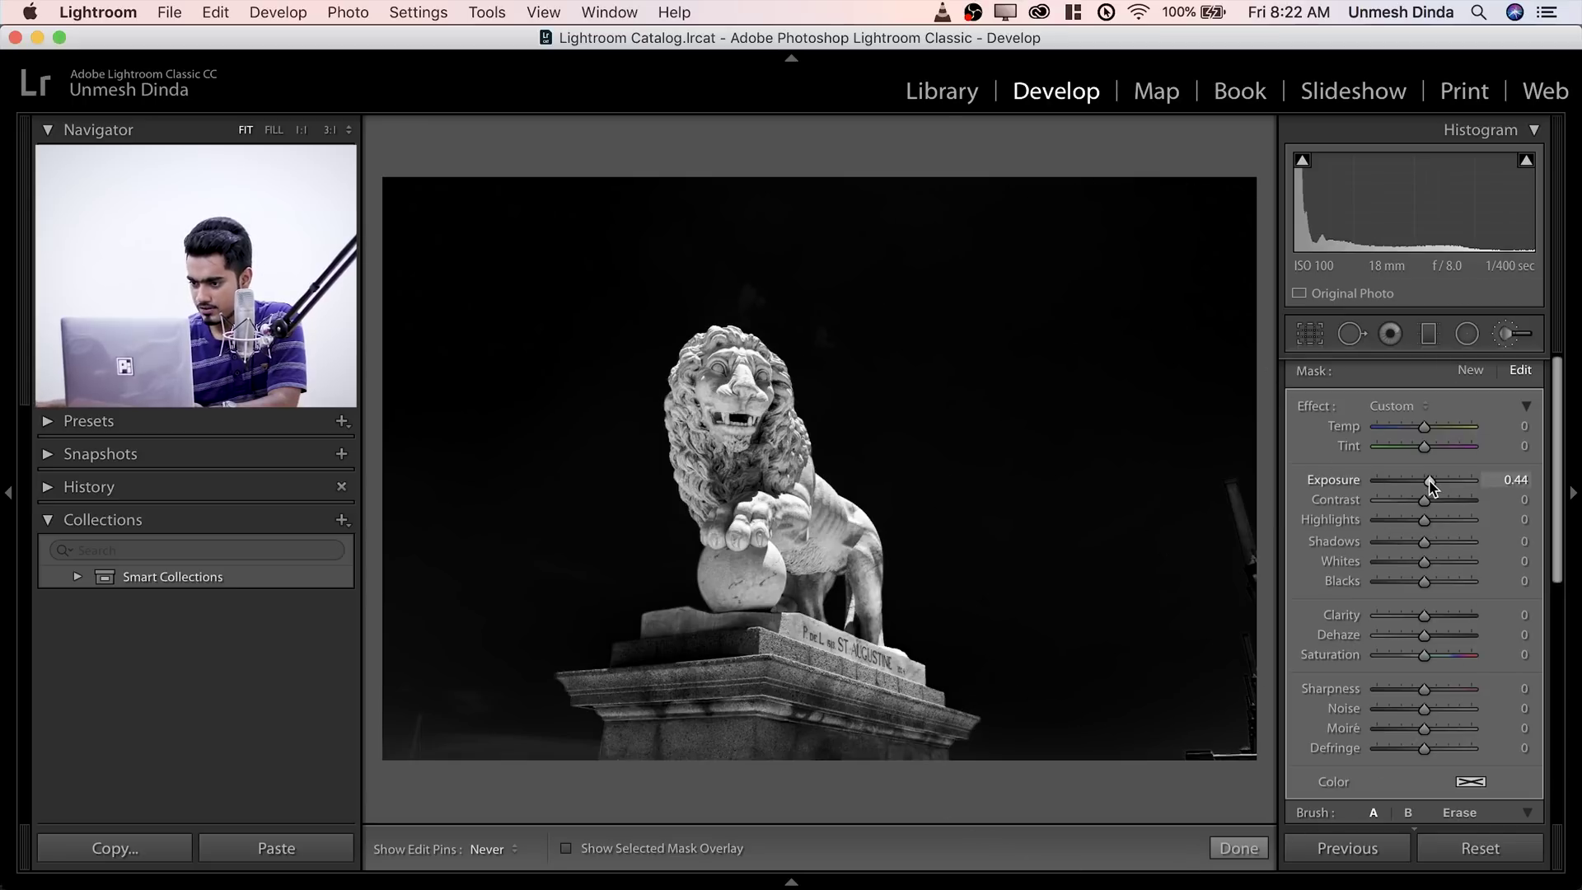
drag(1438, 486, 1450, 488)
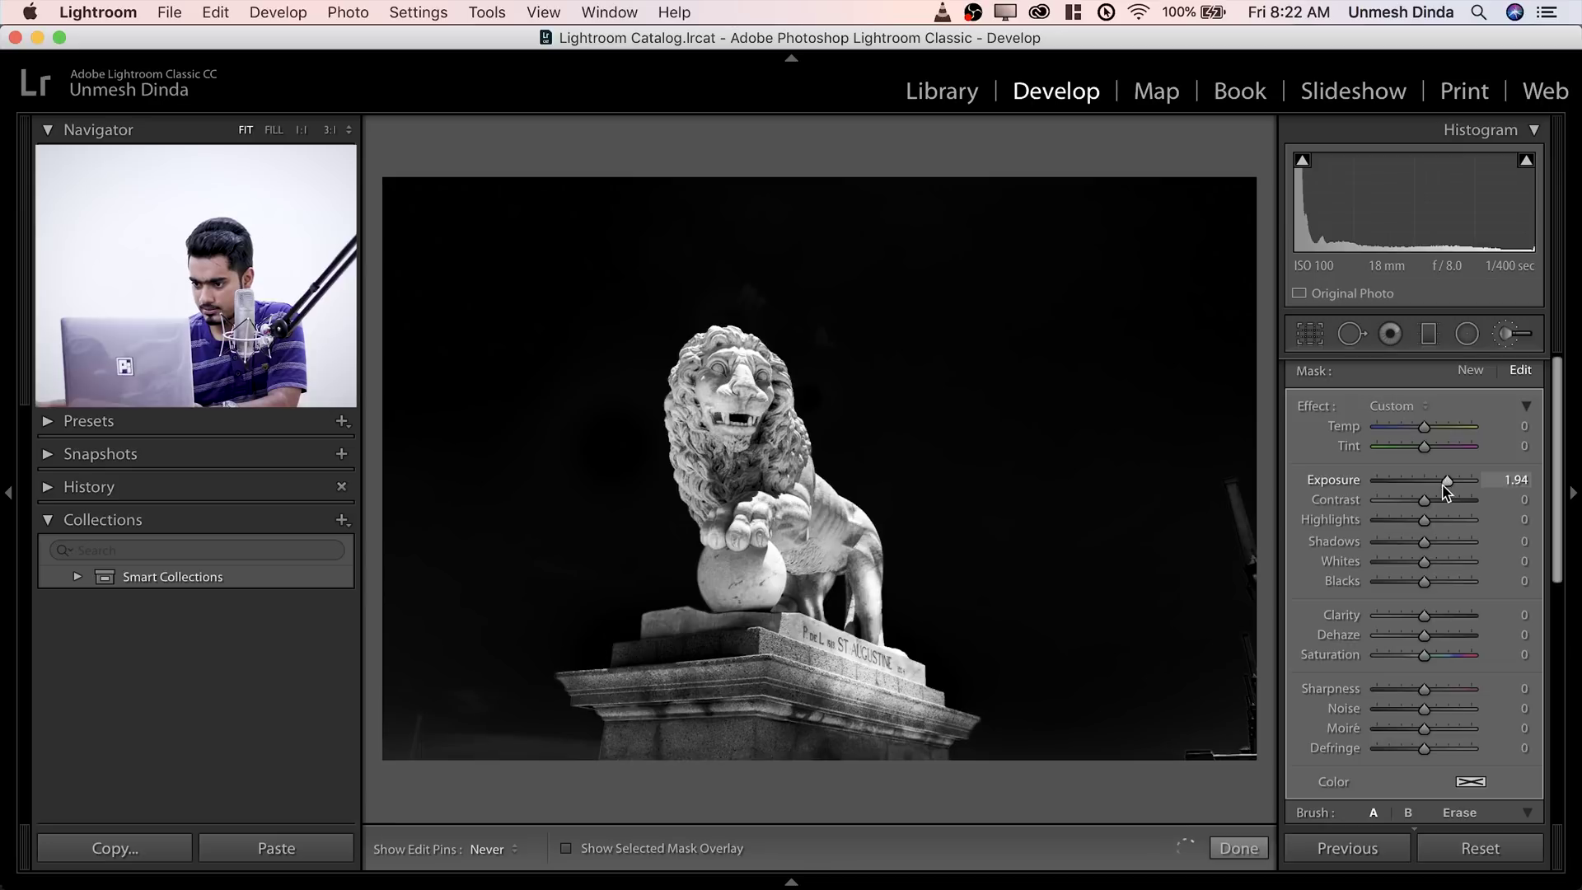
click(302, 130)
click(334, 129)
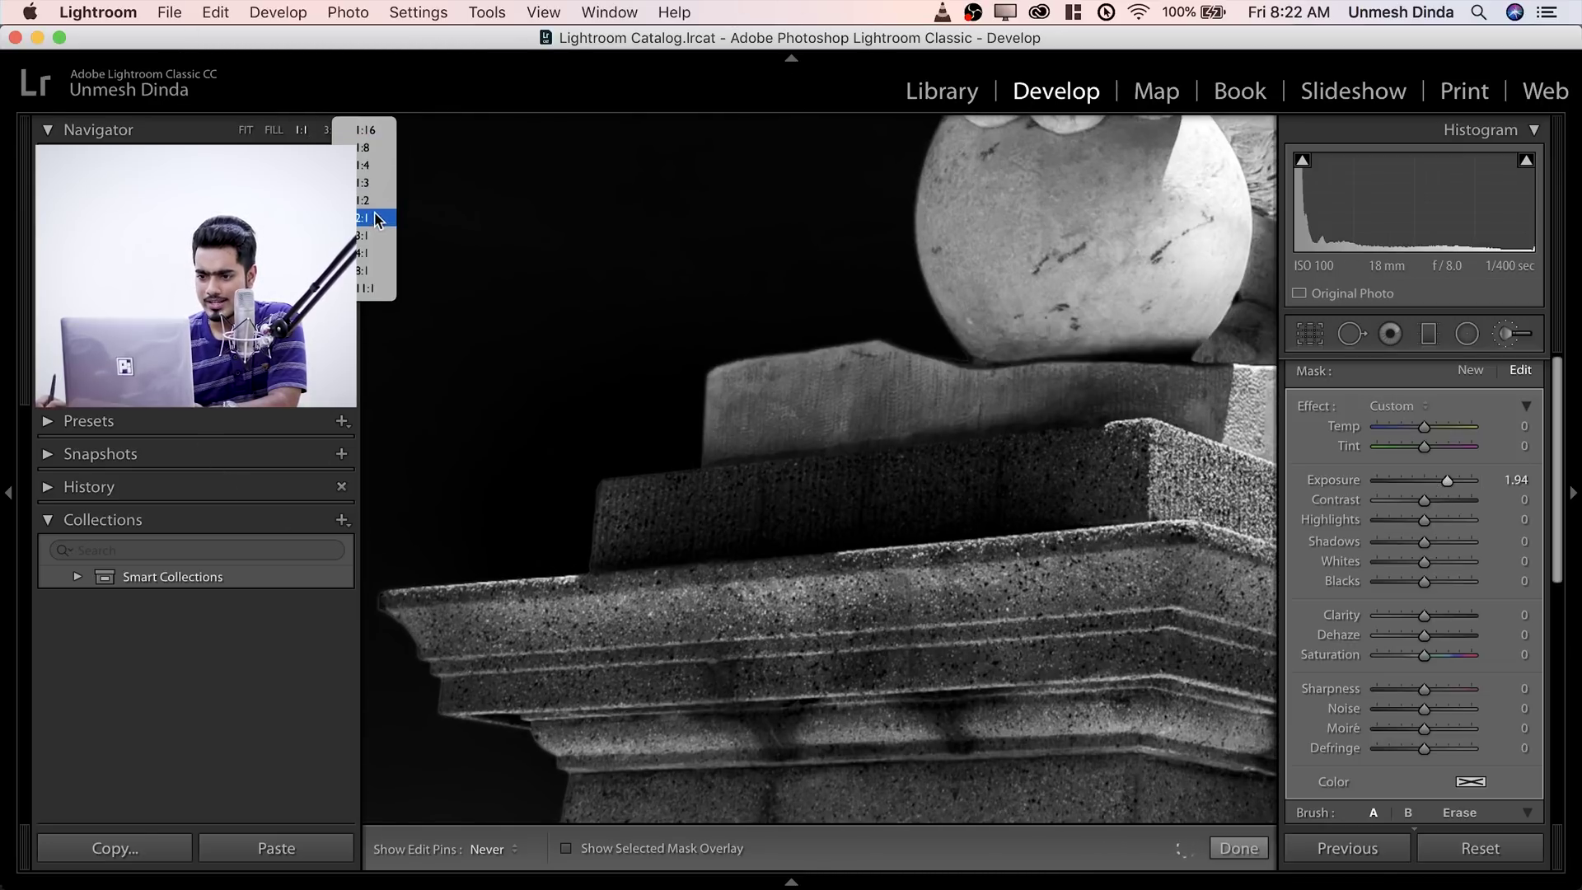
- View the lion at 1:2, set Shadows −100 and Clarity 100, shrink the brush, and test erase mode
click(371, 200)
drag(1149, 125, 876, 551)
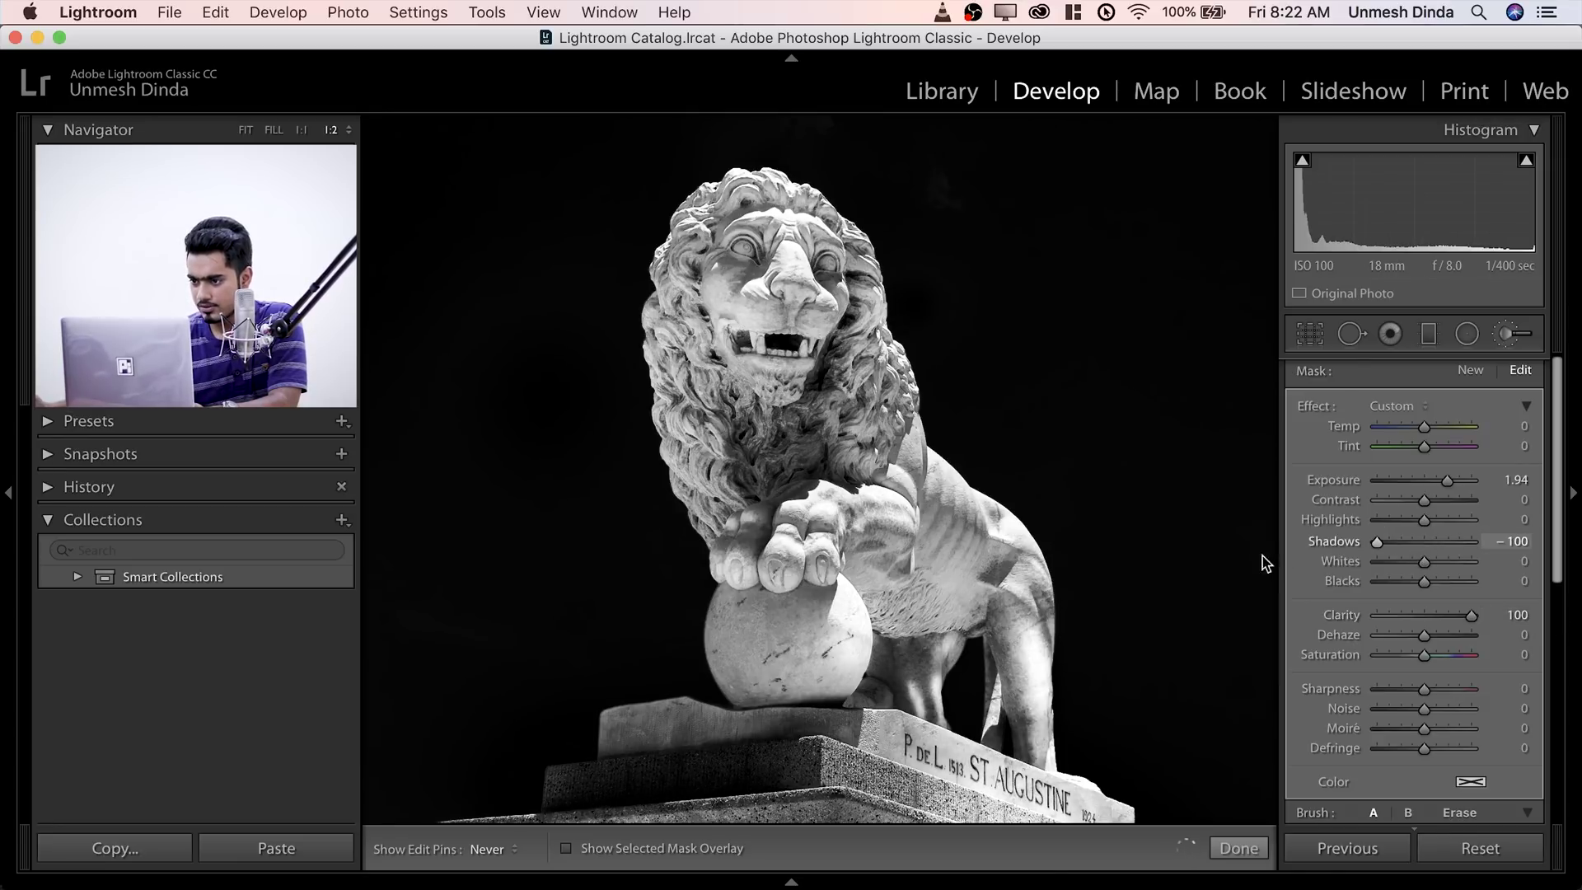
scroll(1071, 494, down, 5)
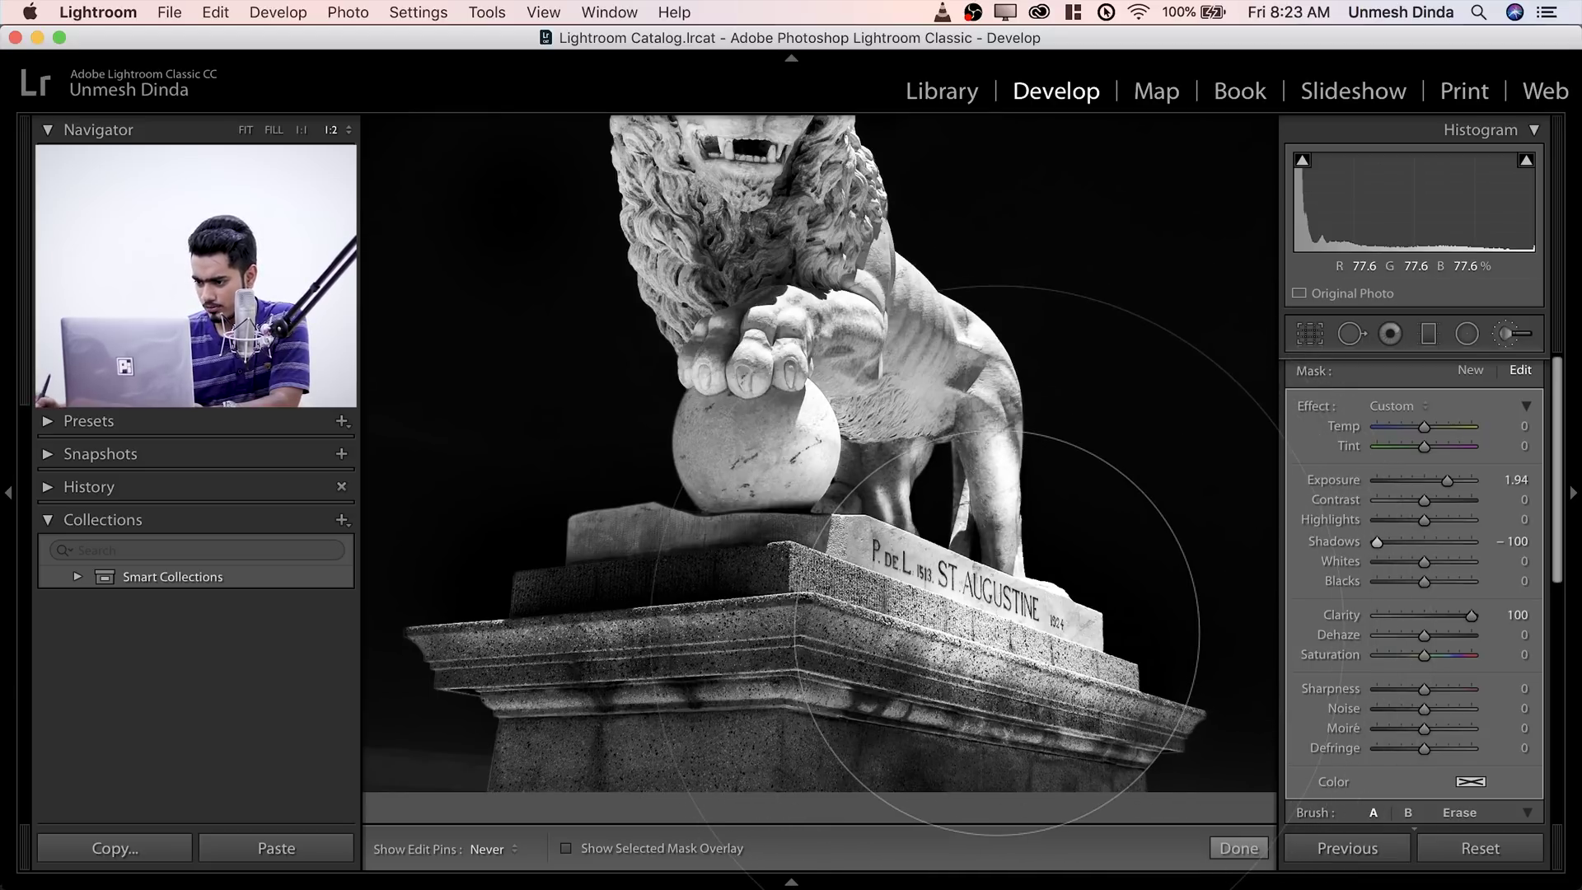
key([)
key([)
key([)
key([)
key([)
scroll(1017, 581, up, 5)
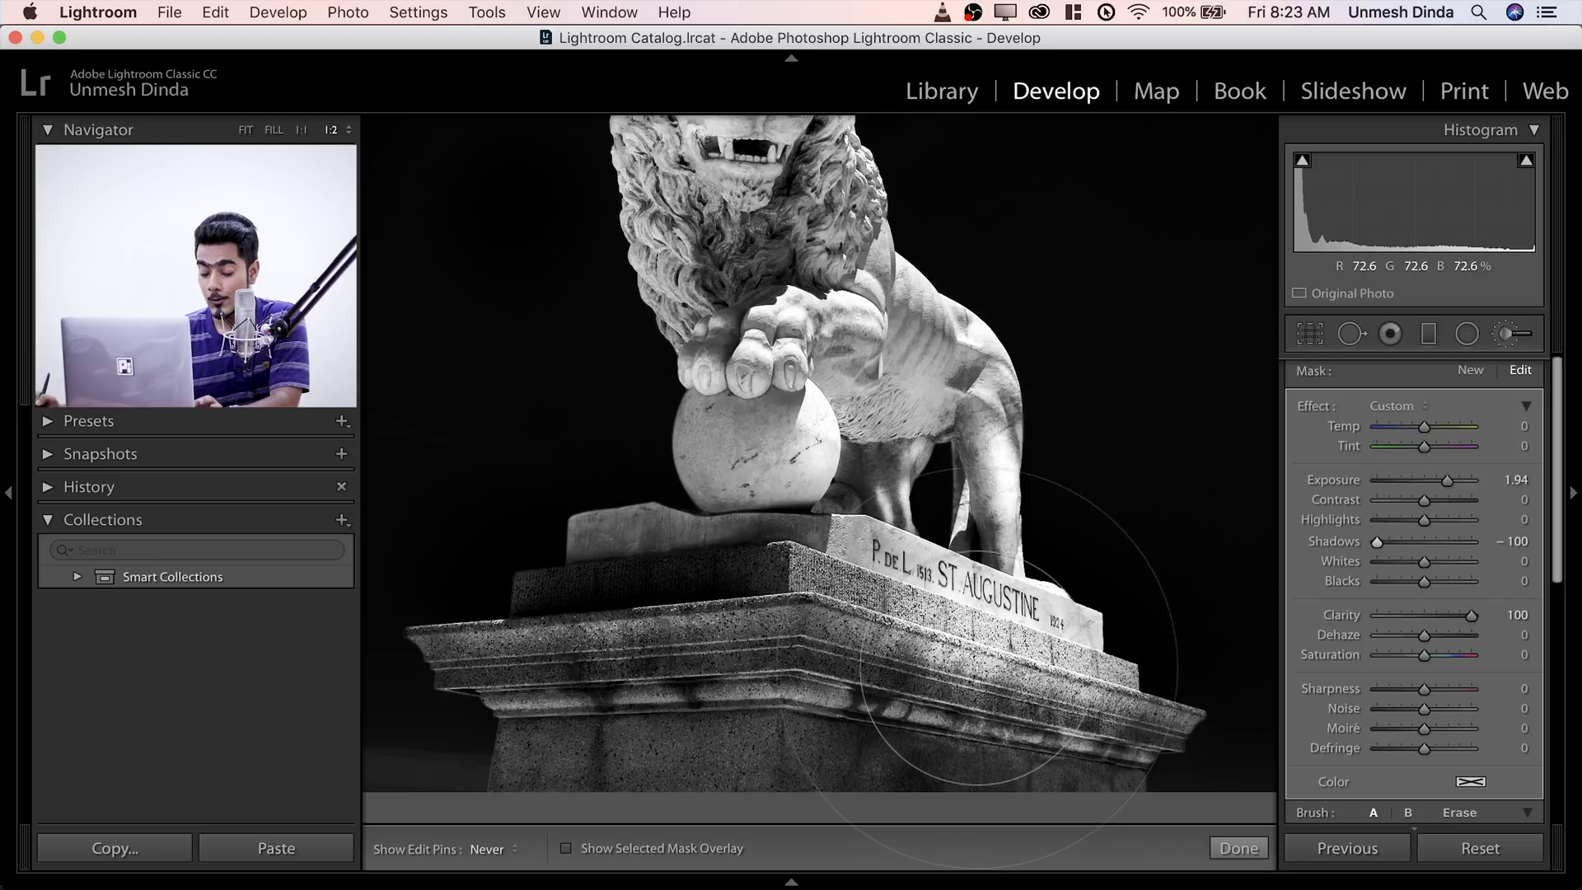
key(alt)
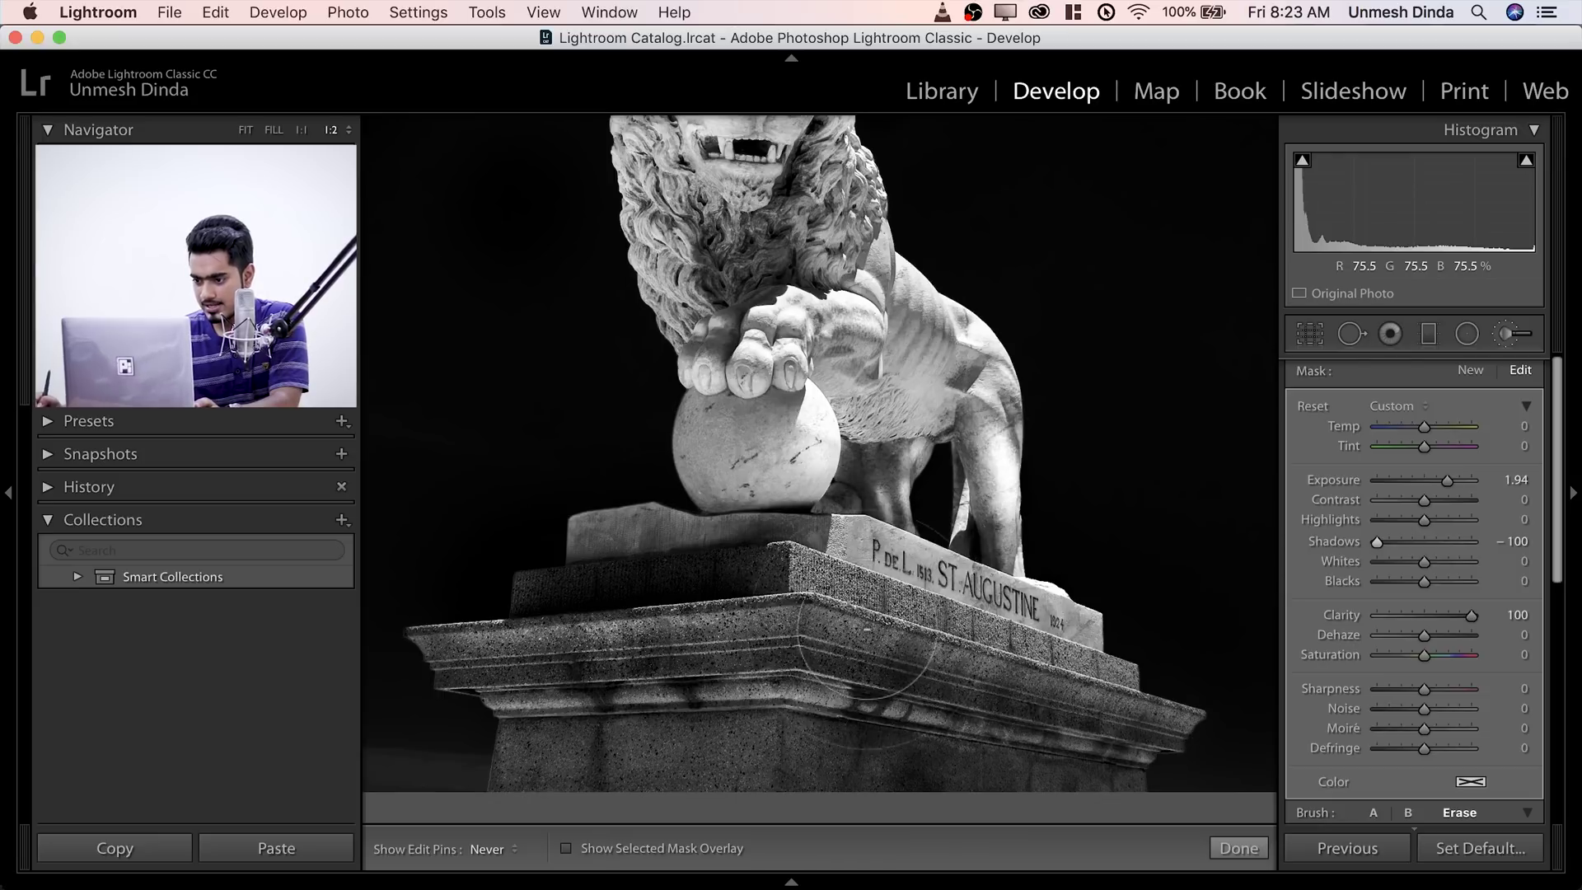
key(space)
- Zoom into the lion's face, inspect the mask via pins and red overlay, then begin an Exposure −4.00 adjustment
click(889, 383)
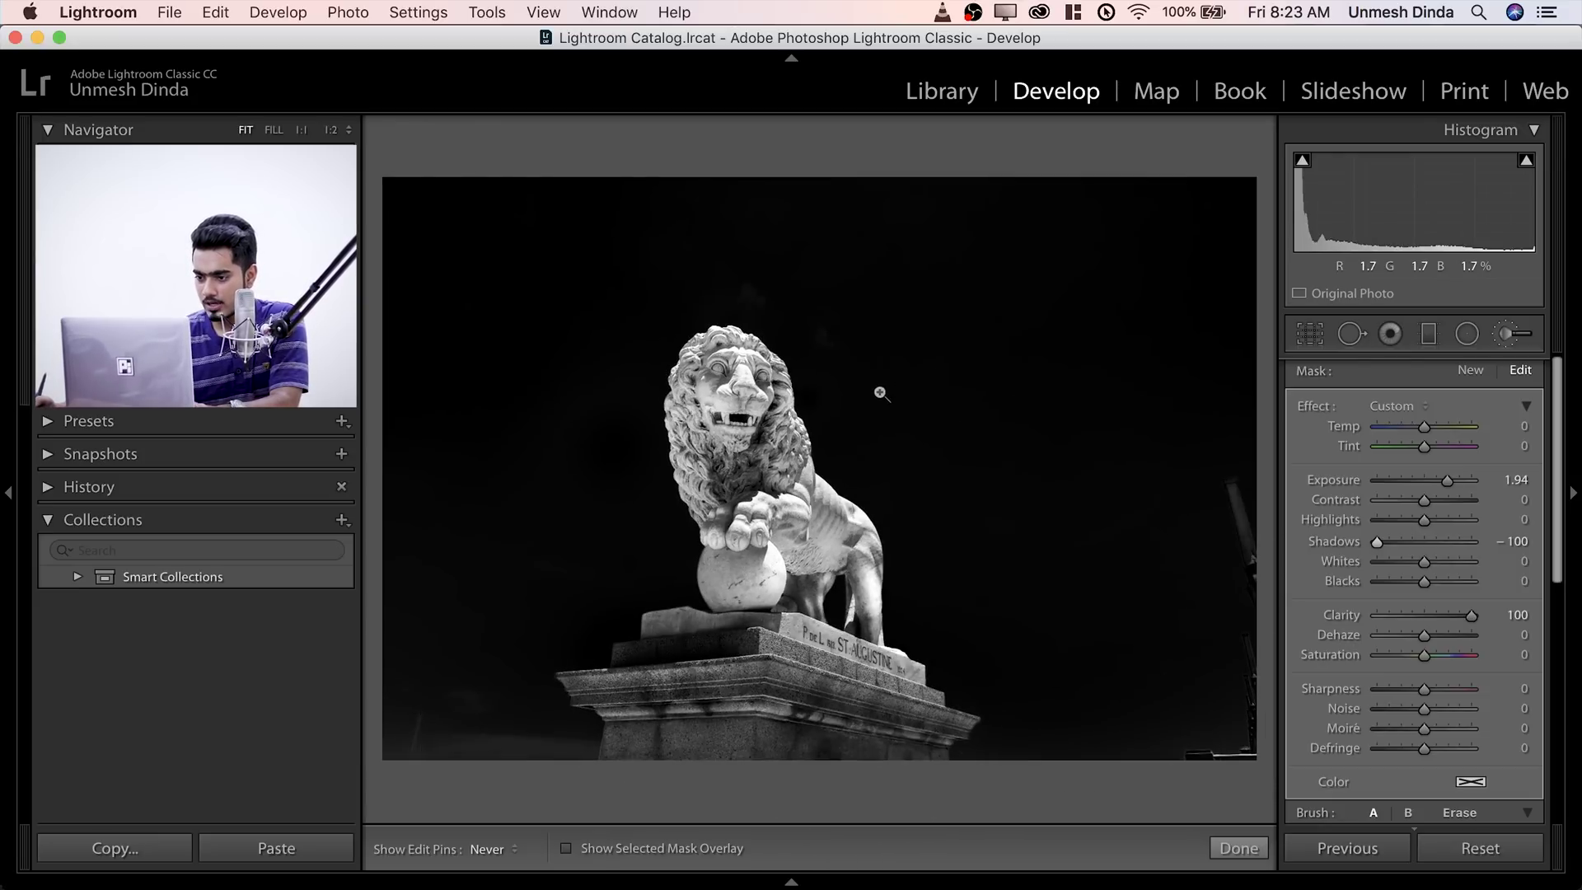
click(732, 397)
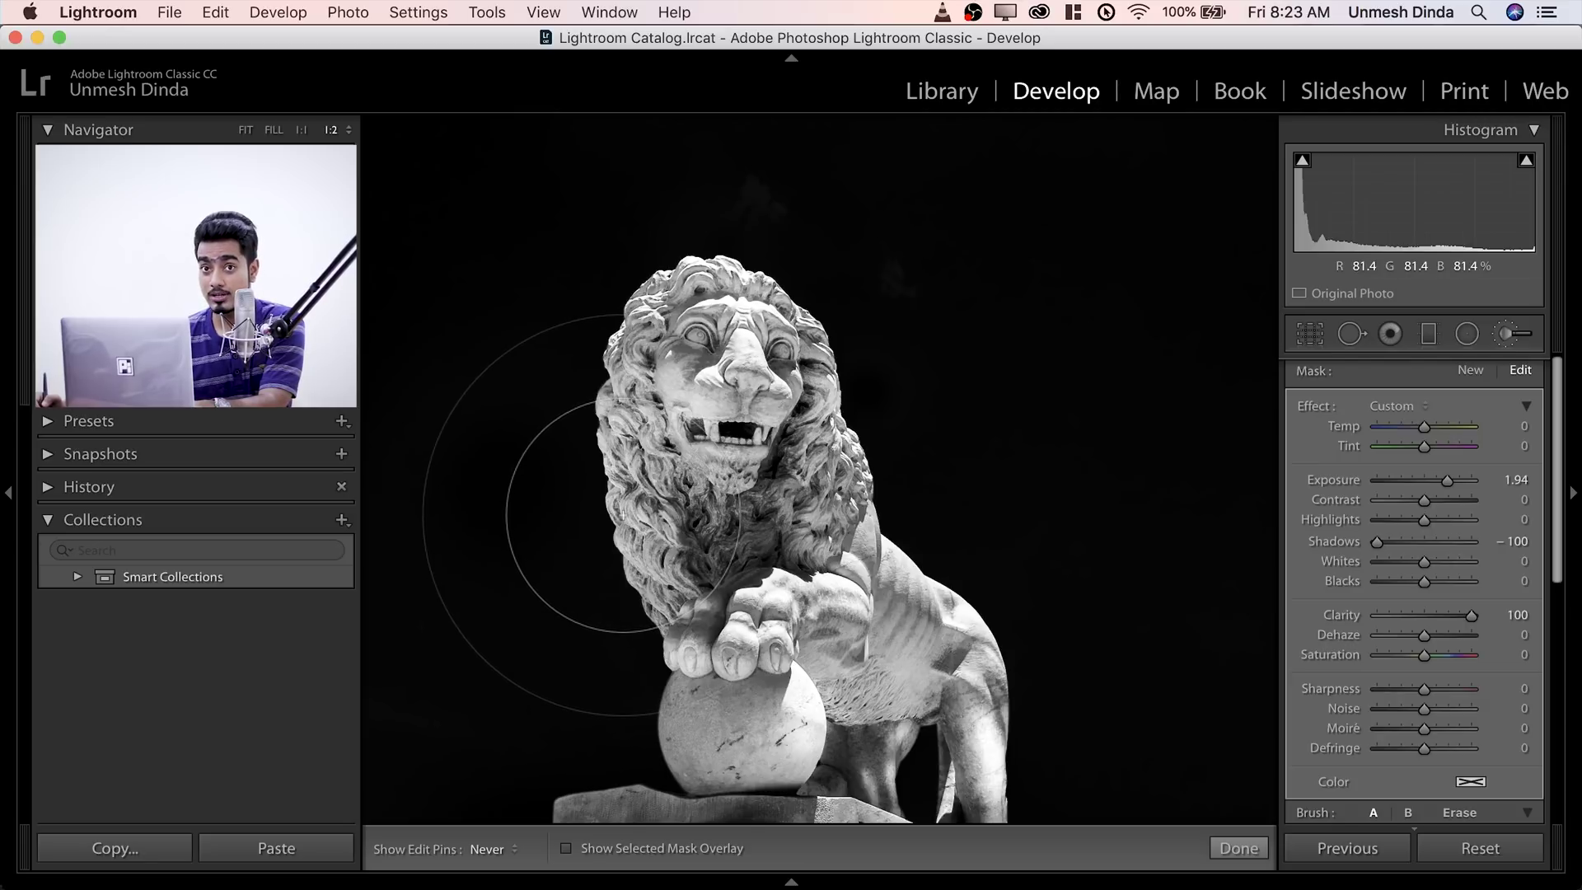
key(h)
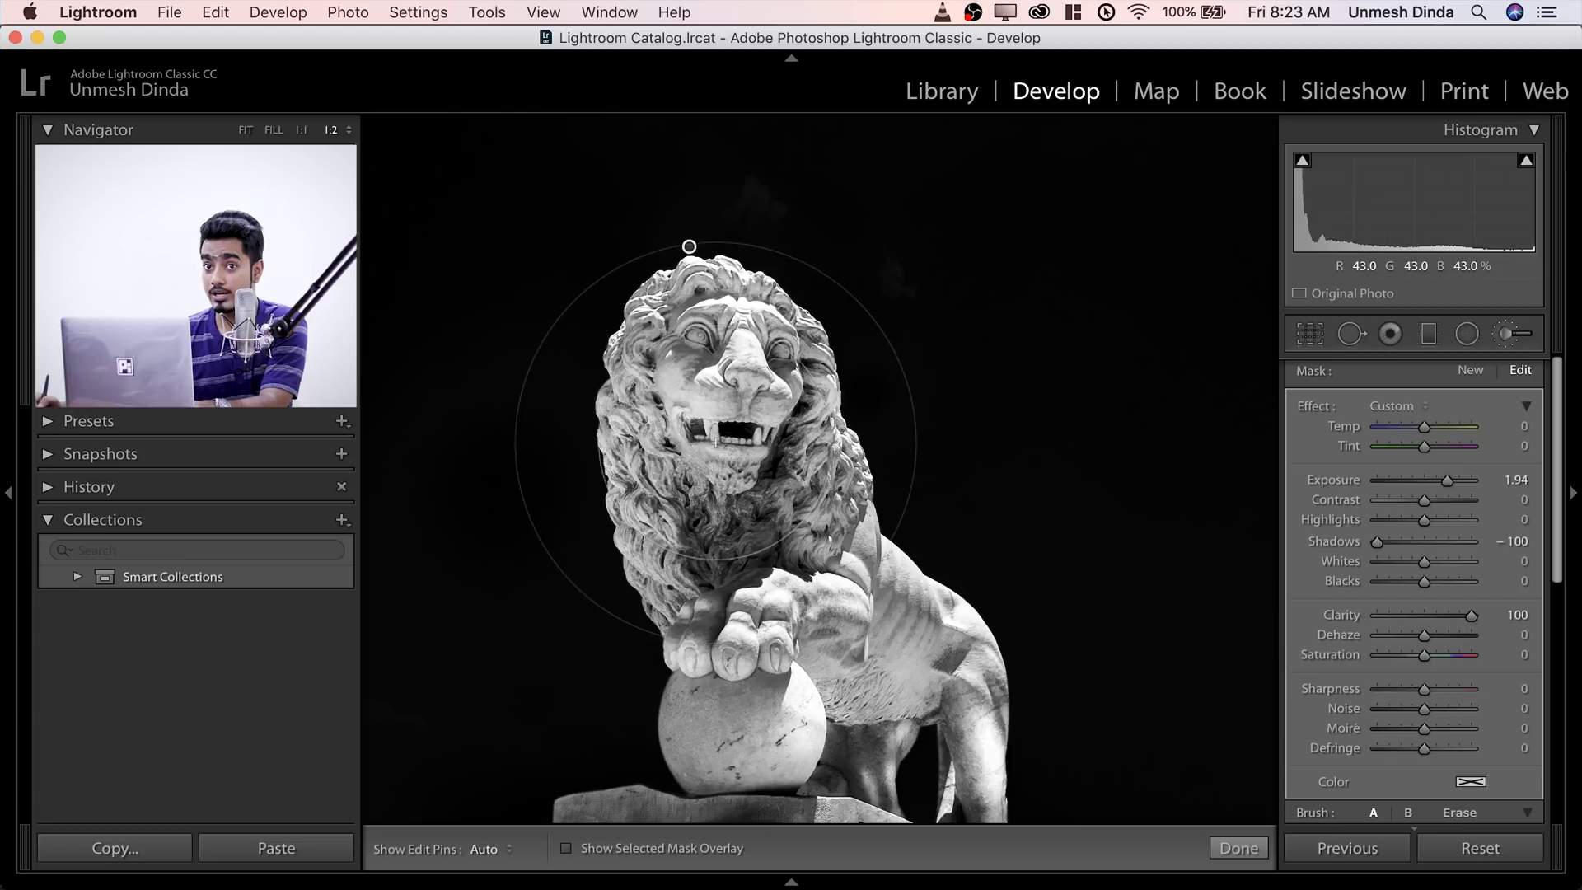
key(o)
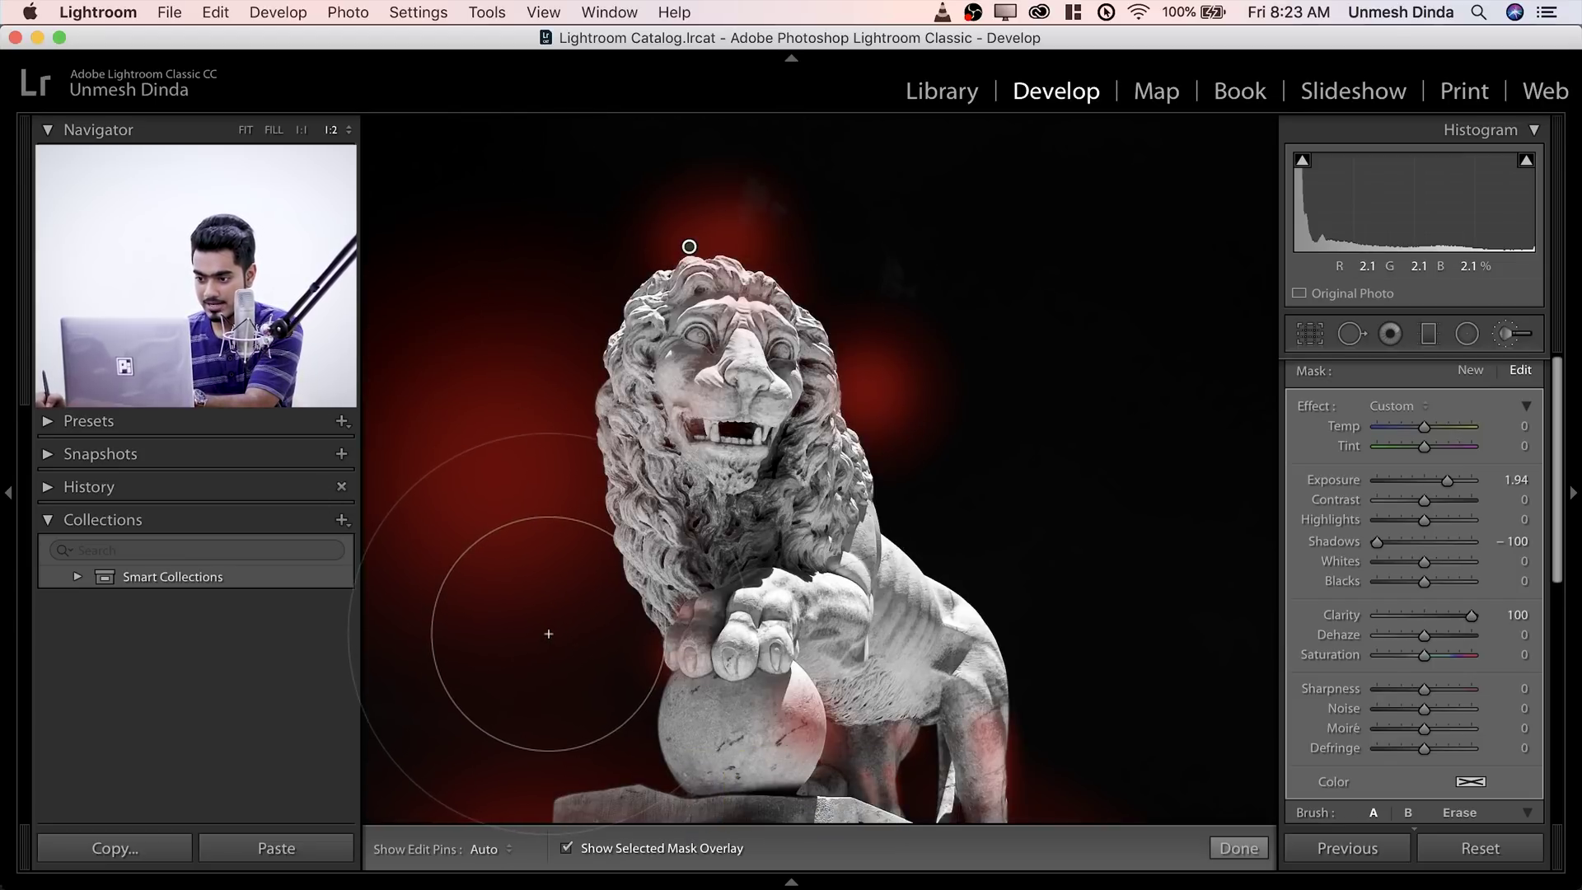
key(o)
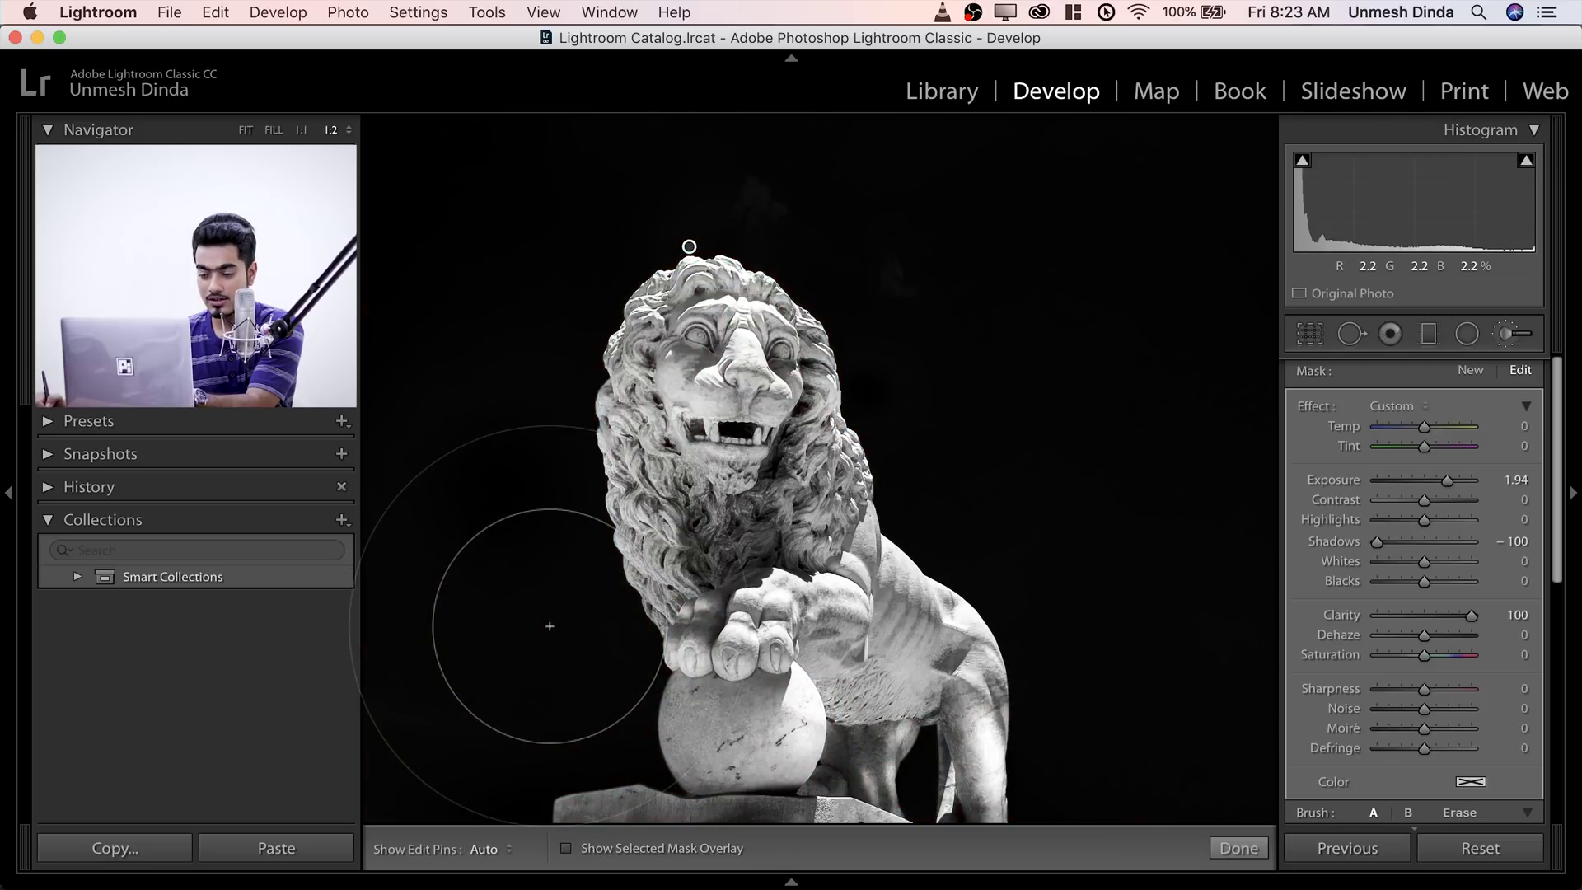
click(1469, 371)
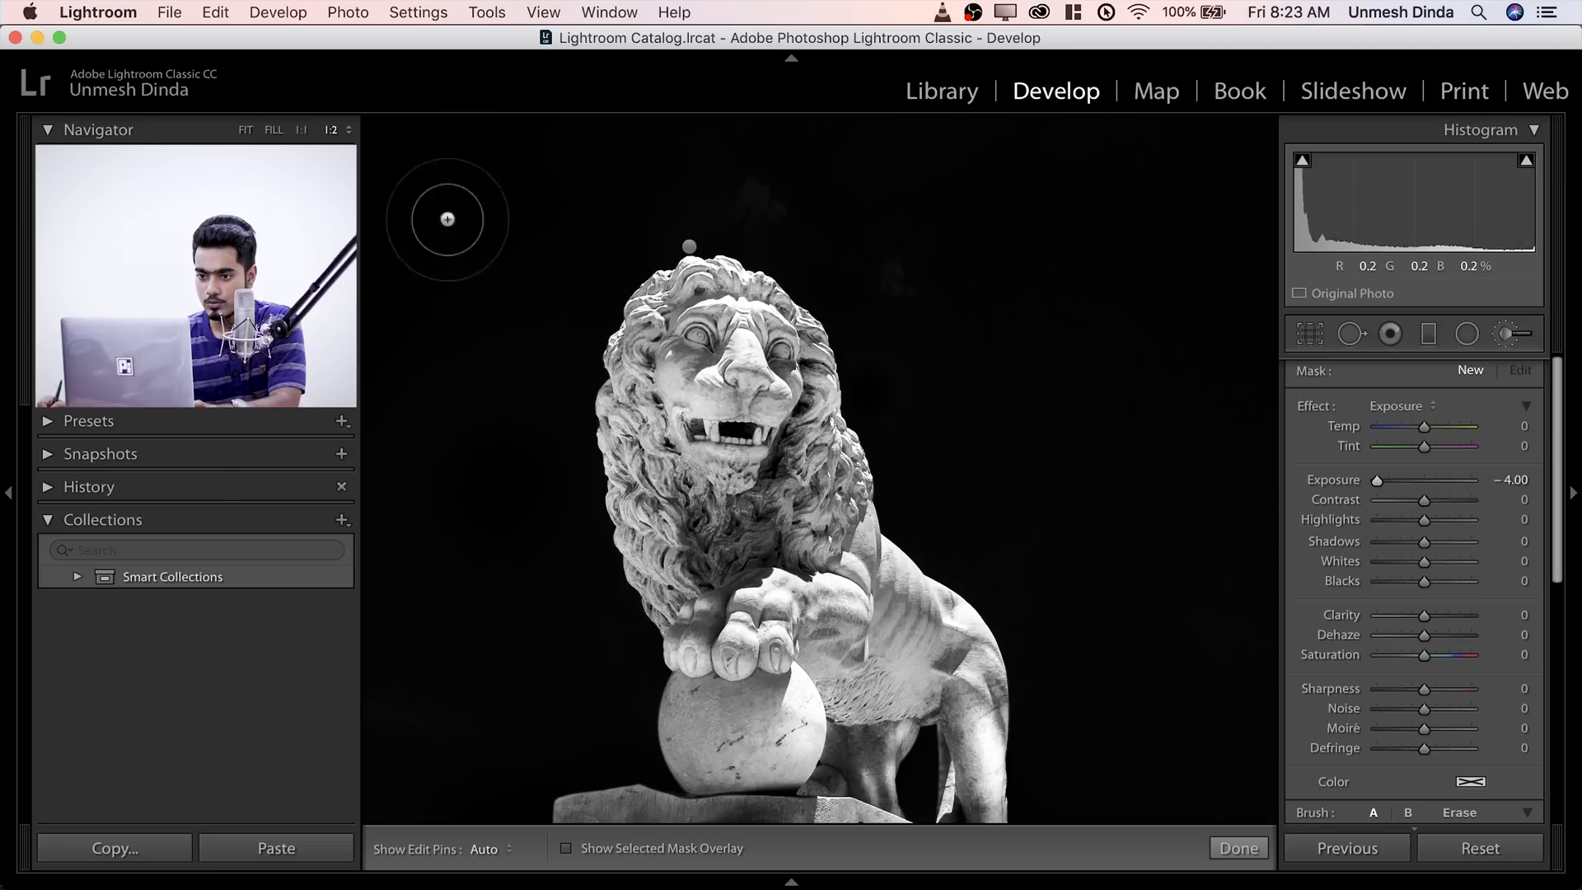
- At 1:1, paint darkening over the ball, beside the paw and between the legs, undoing a stray mouth stroke
click(302, 130)
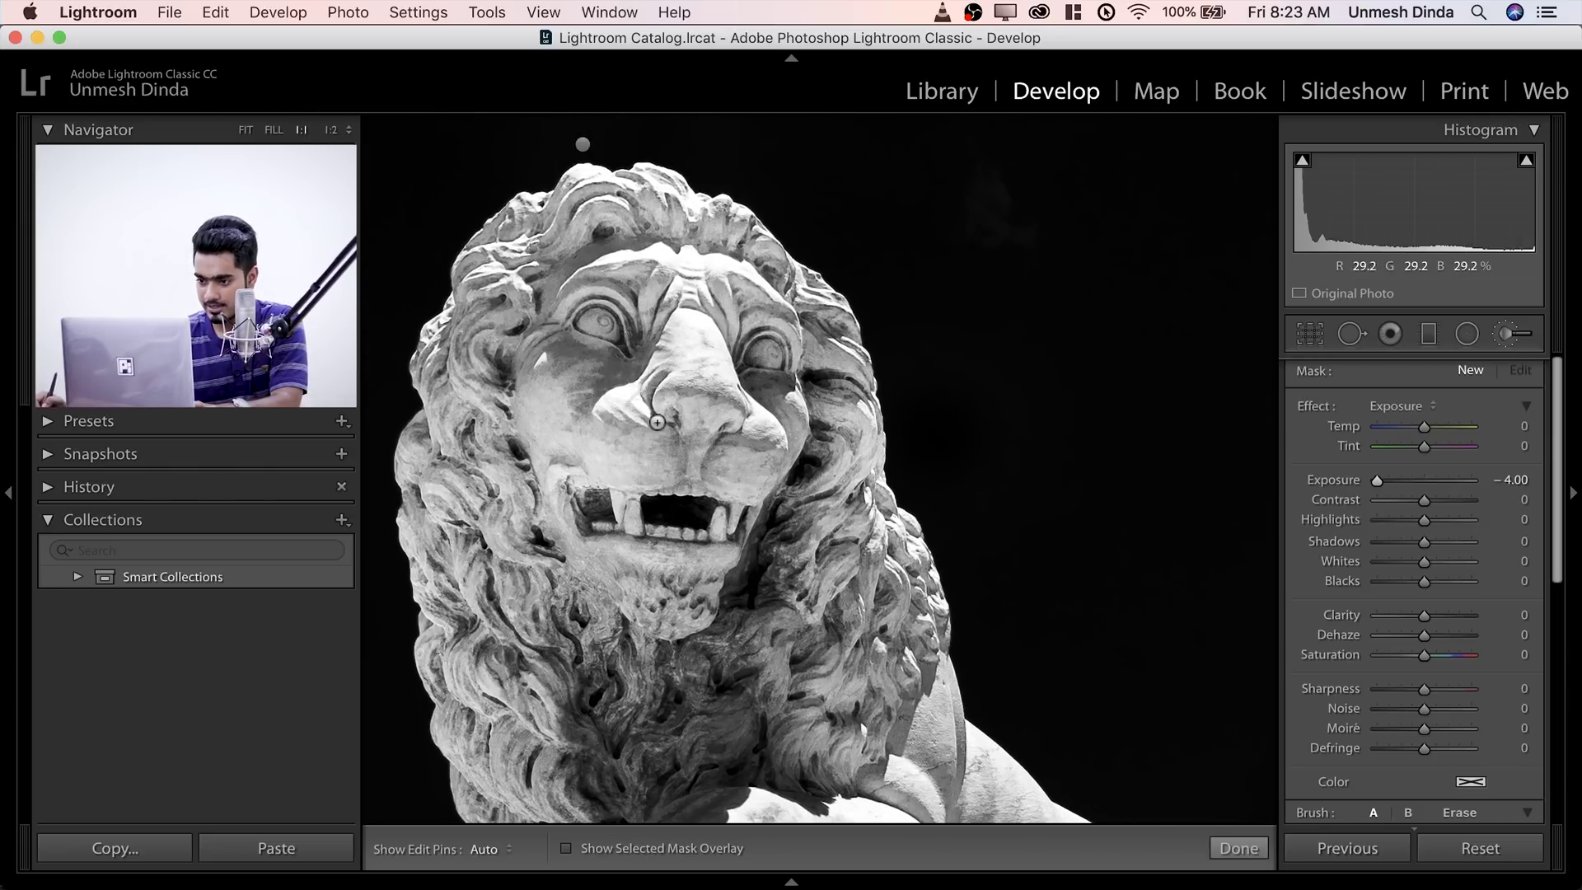
mouse_move(693, 491)
mouse_down()
mouse_move(720, 447)
mouse_move(702, 364)
mouse_up()
key(super+z)
mouse_move(768, 421)
mouse_down()
mouse_move(744, 571)
mouse_move(807, 420)
mouse_move(803, 527)
mouse_move(804, 348)
mouse_move(776, 409)
mouse_up()
drag(773, 533, 772, 301)
drag(960, 491, 955, 313)
mouse_move(725, 519)
mouse_down()
mouse_move(813, 434)
mouse_move(937, 404)
mouse_up()
mouse_move(1038, 573)
mouse_down()
mouse_move(805, 590)
mouse_move(811, 511)
mouse_up()
drag(918, 547, 953, 700)
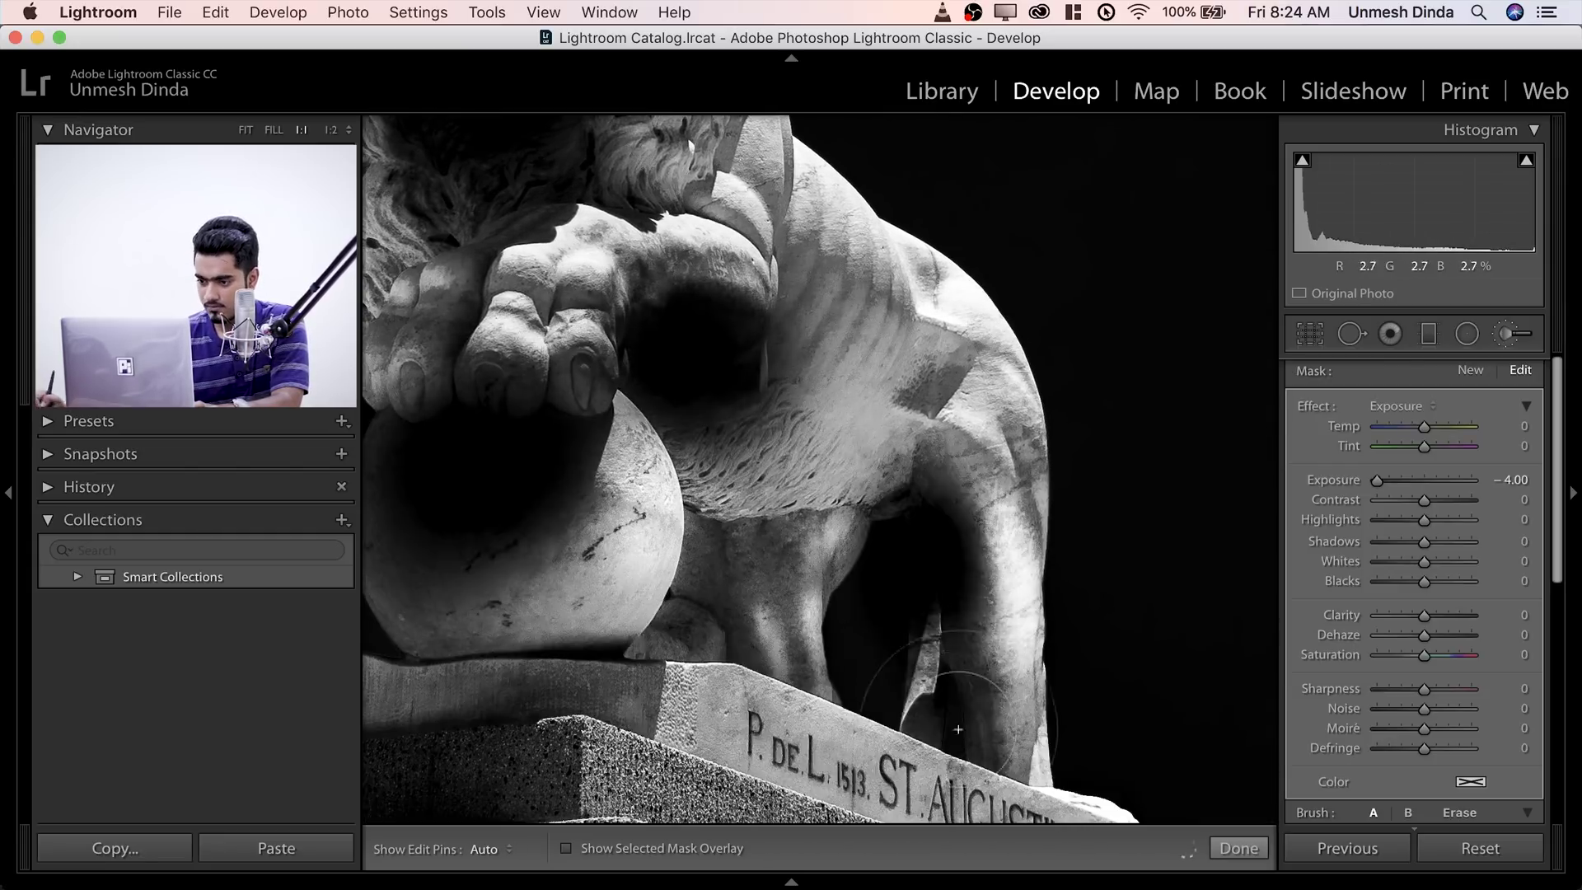
- Fit the photo in view and ease the darkening brush to Exposure −0.80
click(791, 494)
click(704, 412)
mouse_move(700, 422)
mouse_down()
mouse_move(658, 522)
mouse_move(674, 239)
mouse_up()
click(780, 621)
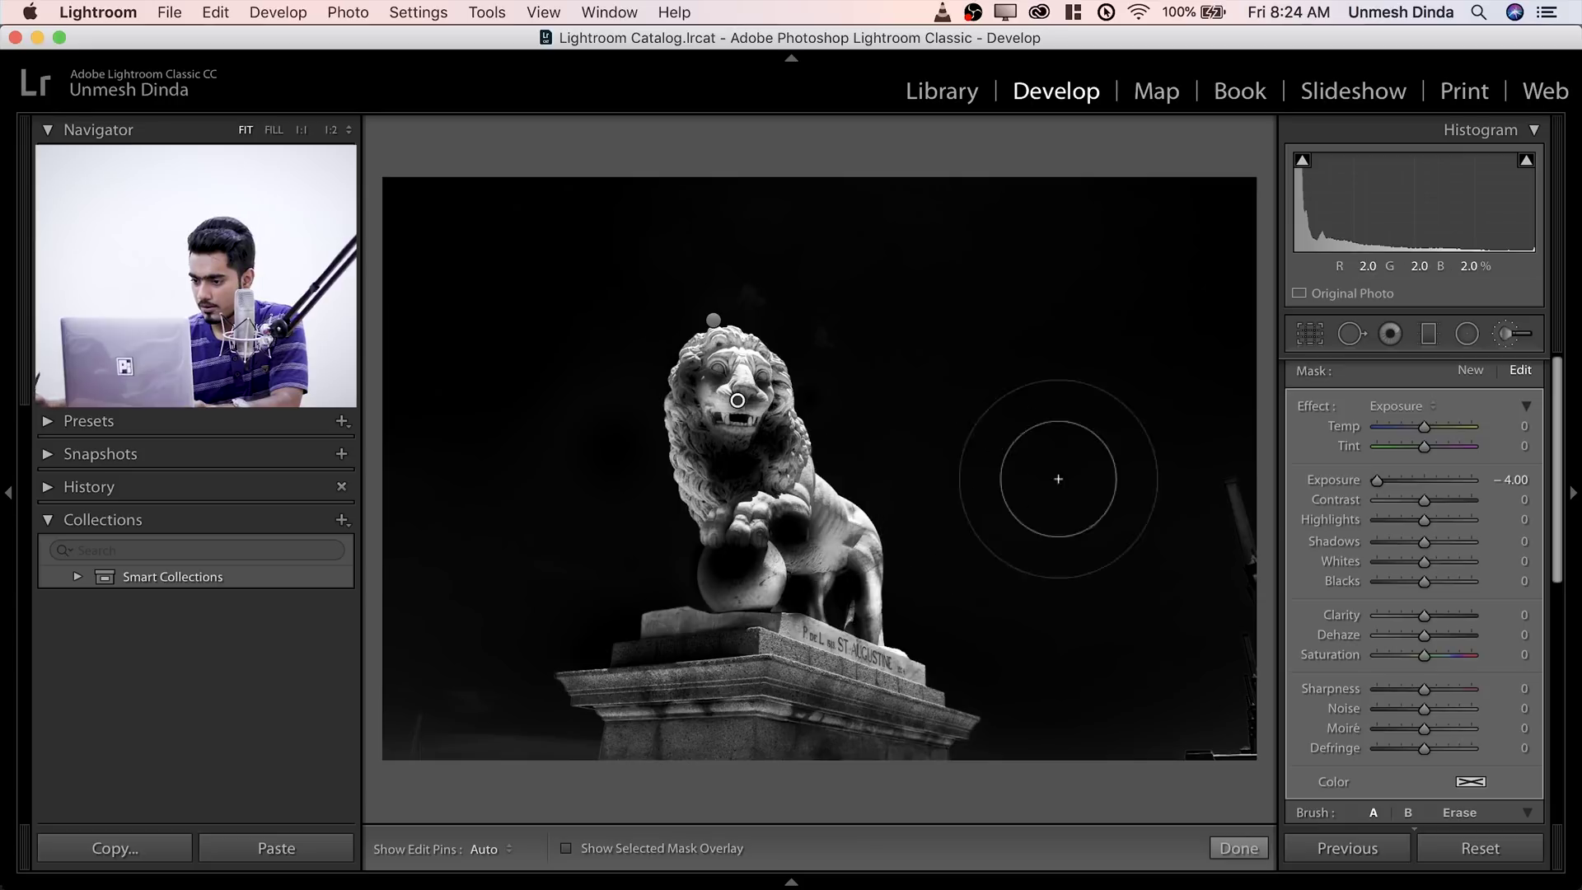
drag(1376, 483, 1412, 490)
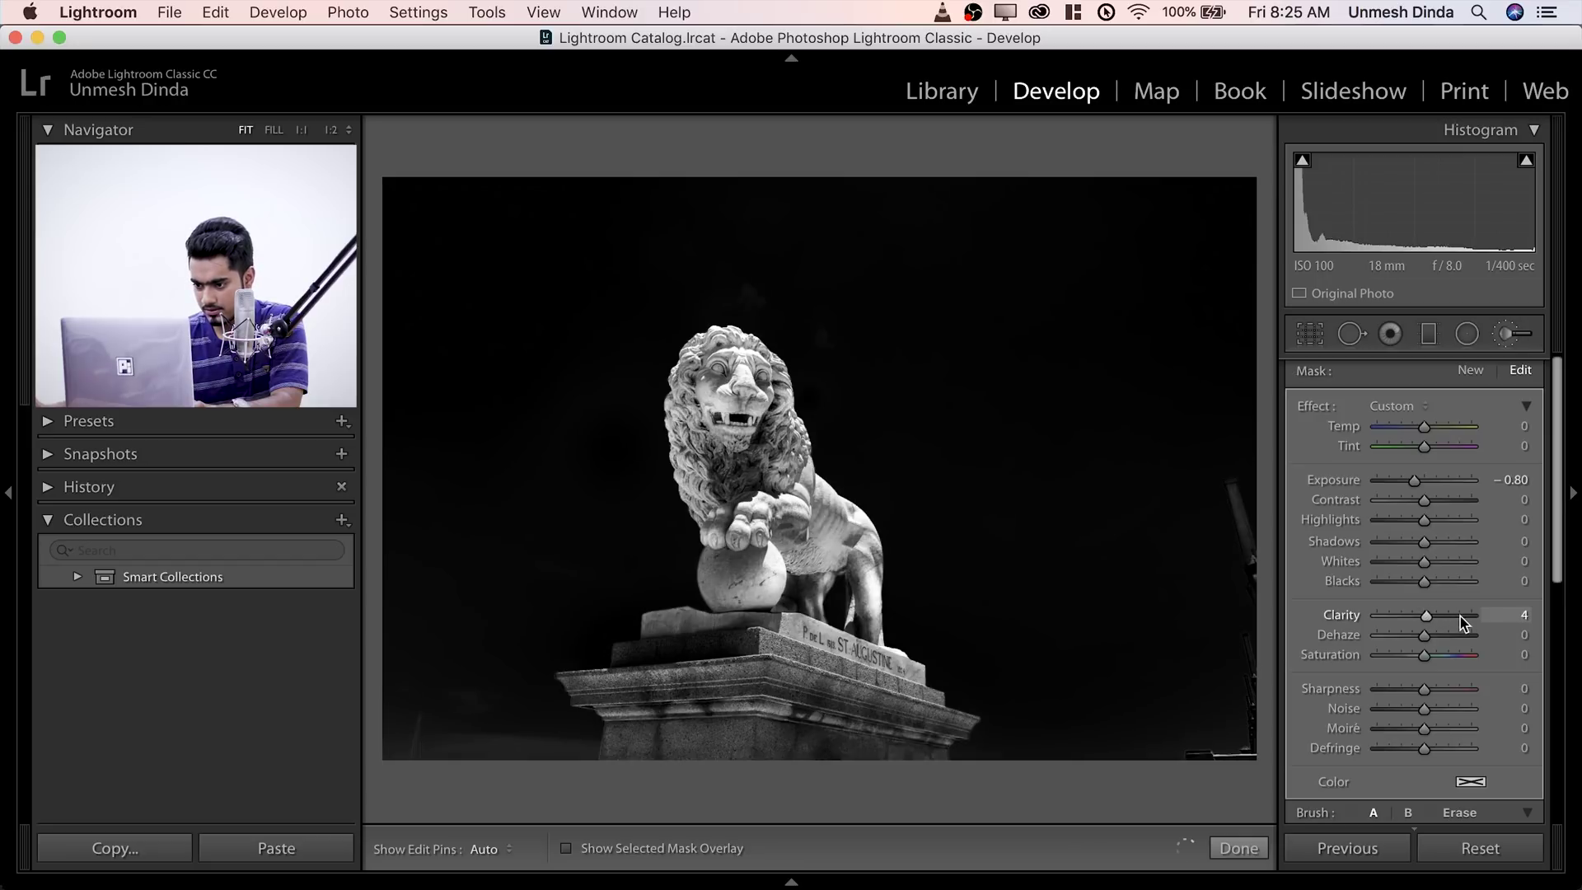
- Raise the darkening brush's Clarity to 57 and darken the ball's left edge at 1:1
drag(1448, 620, 1445, 620)
click(715, 515)
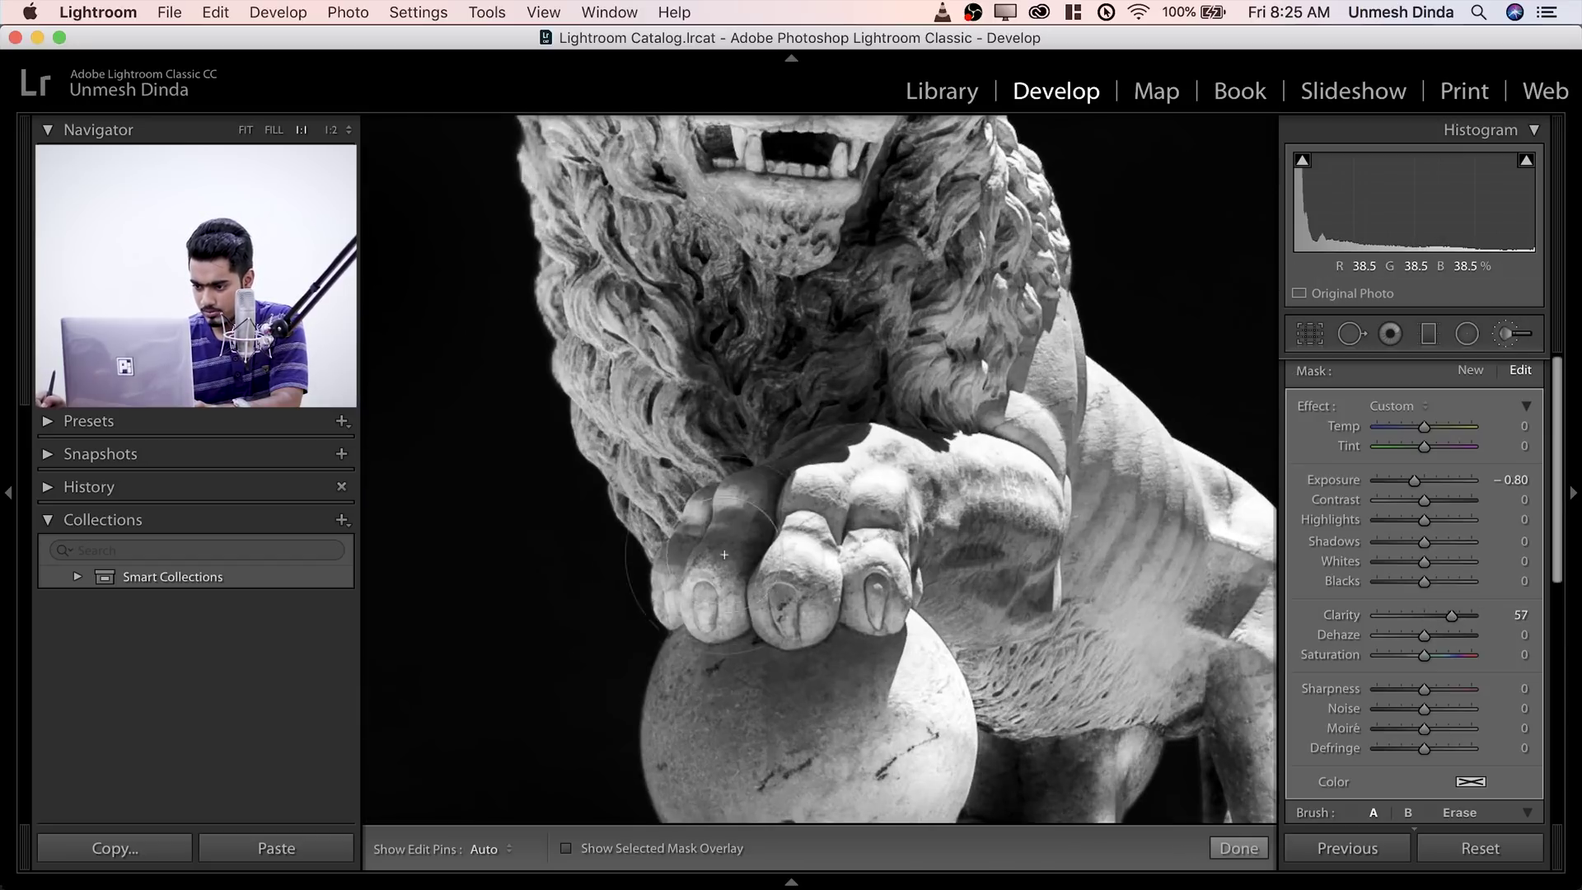
drag(672, 686, 661, 745)
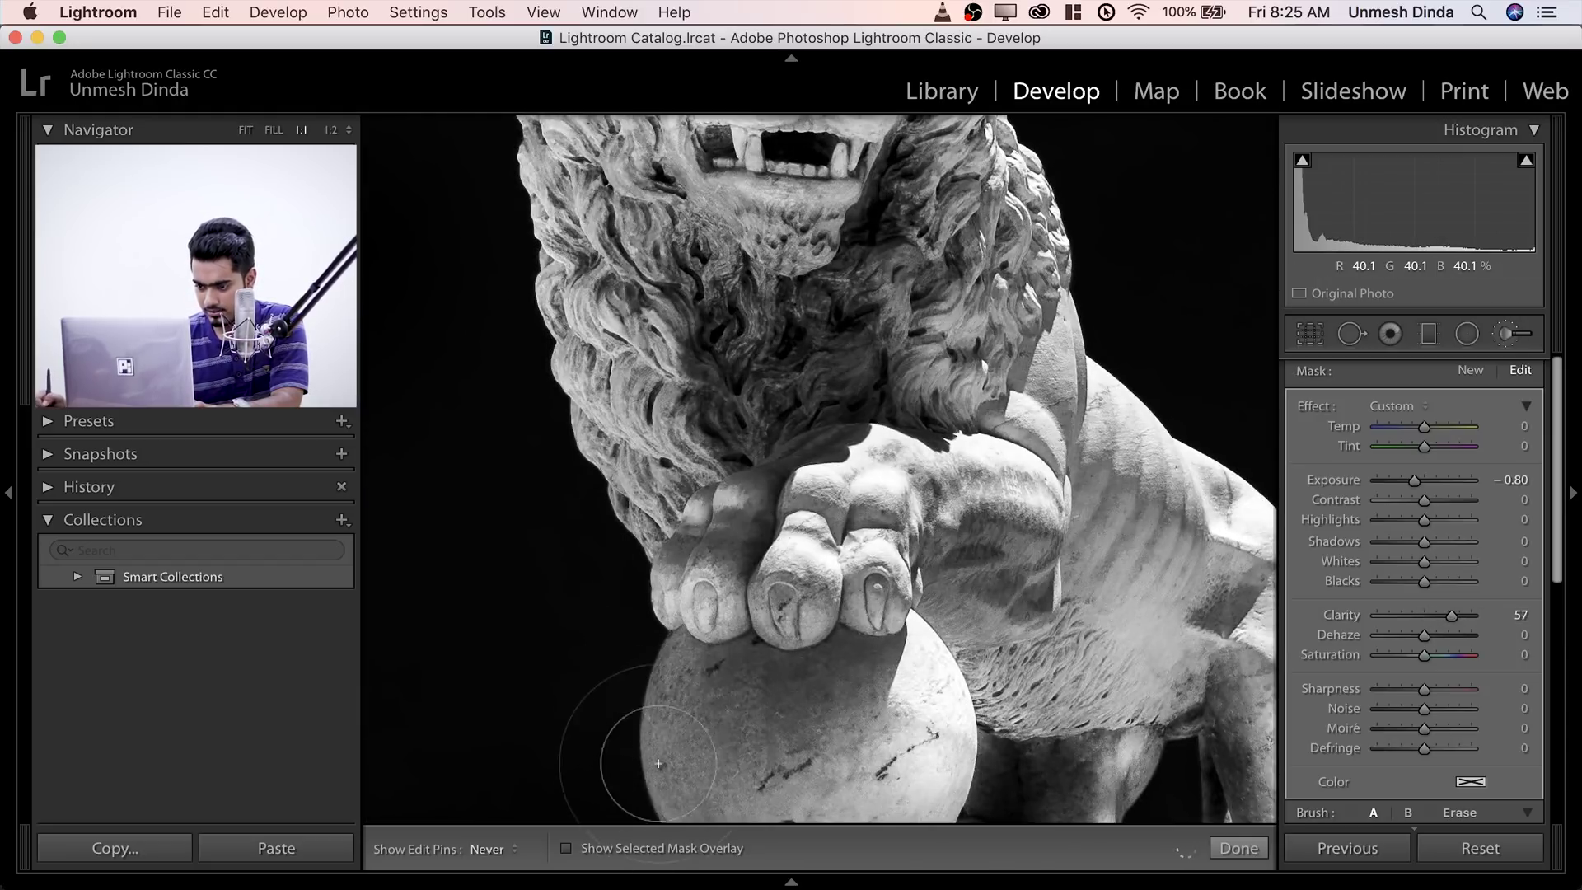
click(794, 337)
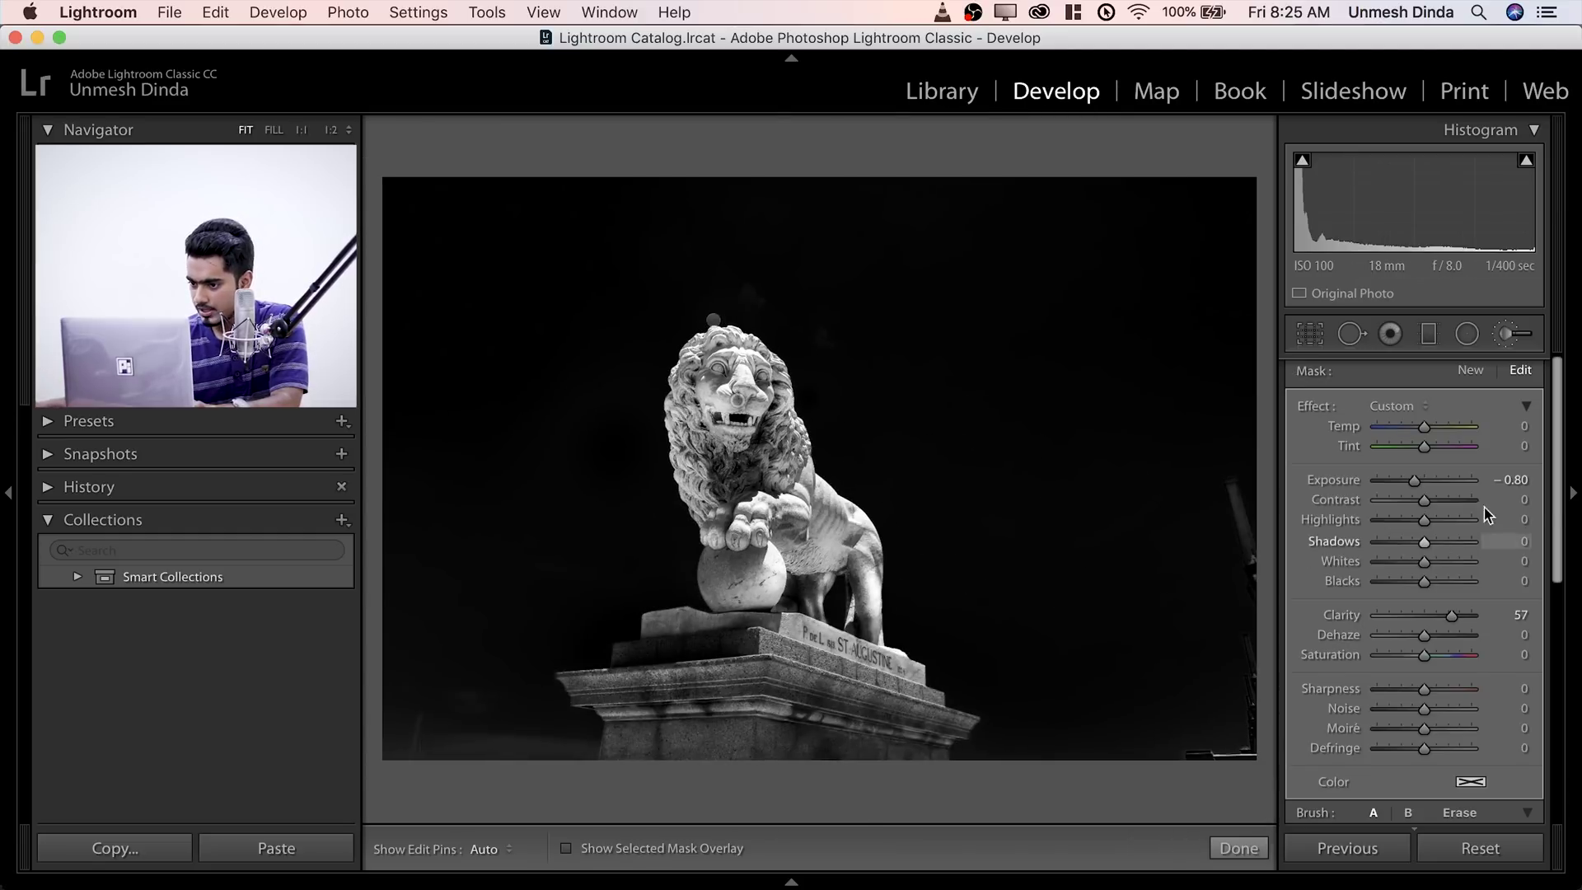
- Compare with the brush adjustments off and on, then delete the brightening adjustment above the head
drag(1559, 496, 1524, 580)
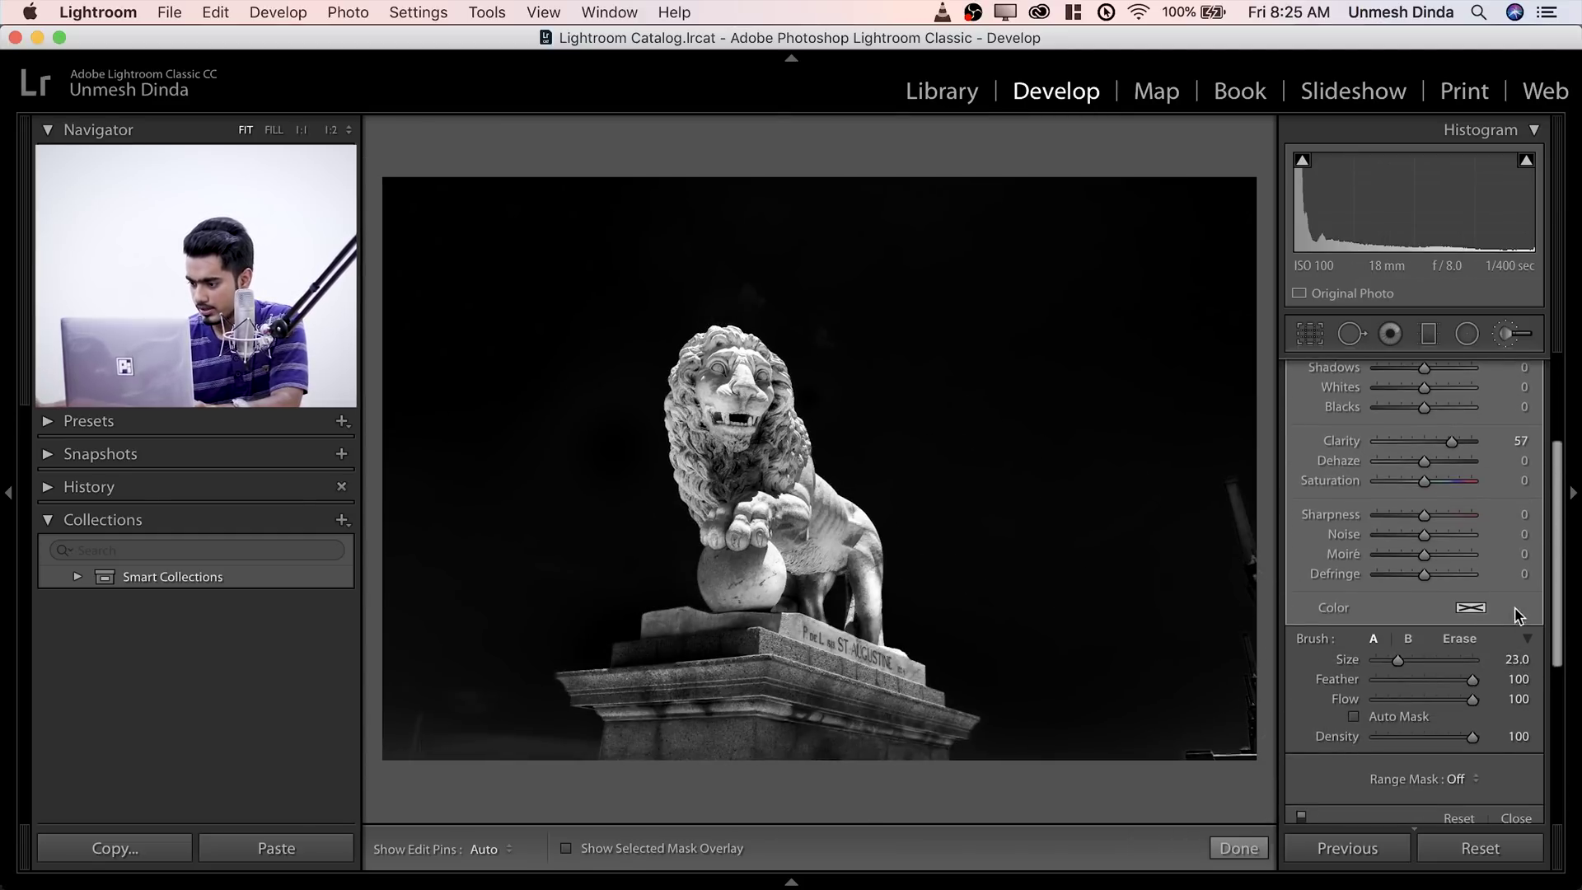
click(1301, 818)
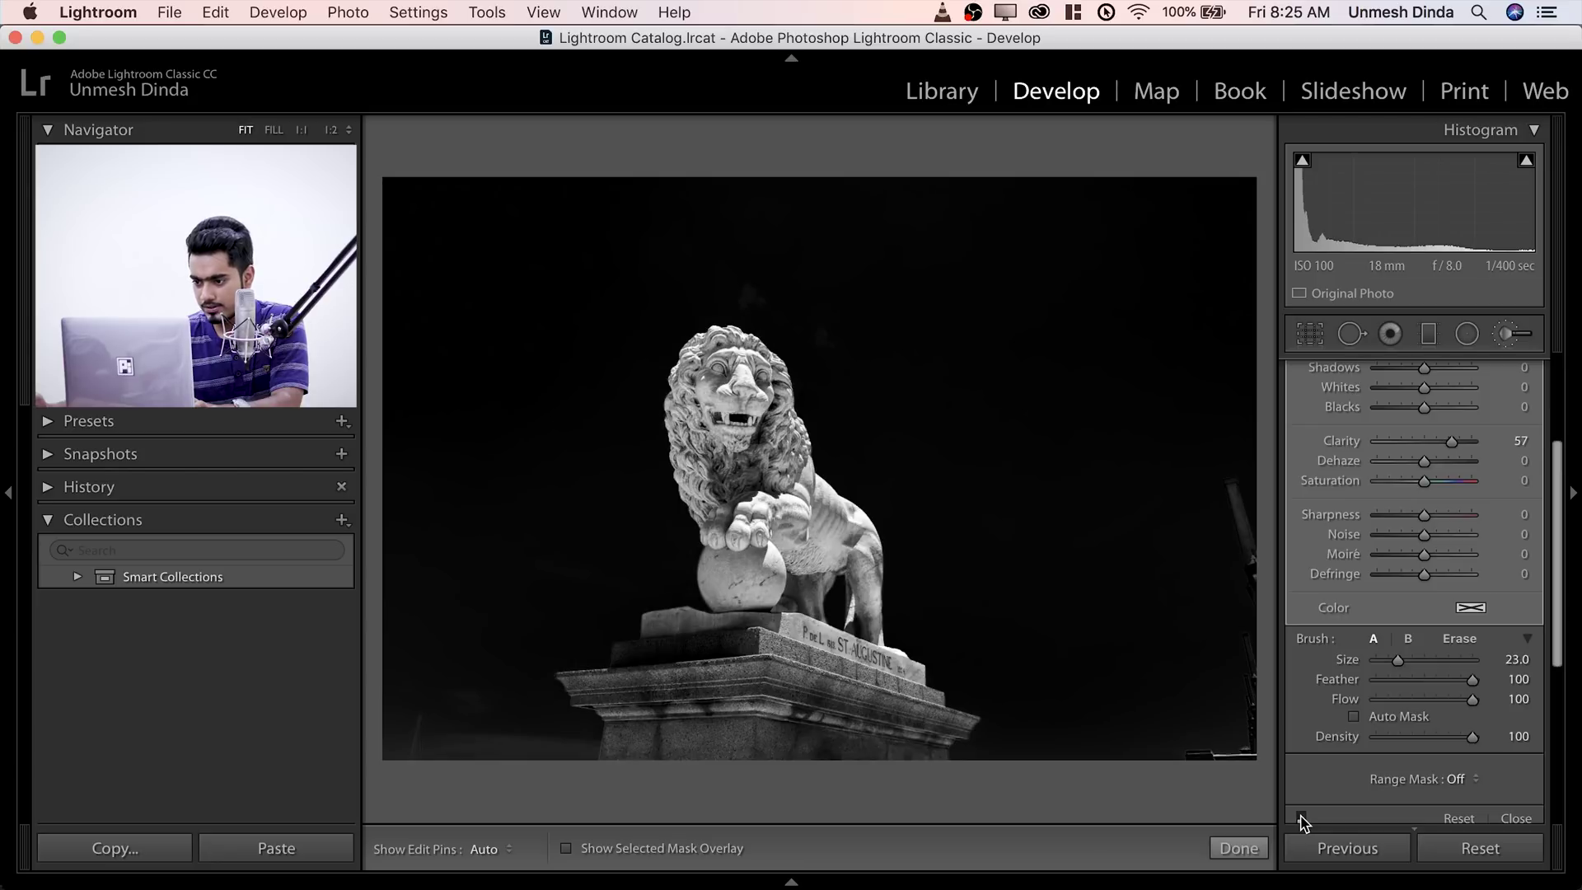
click(1300, 818)
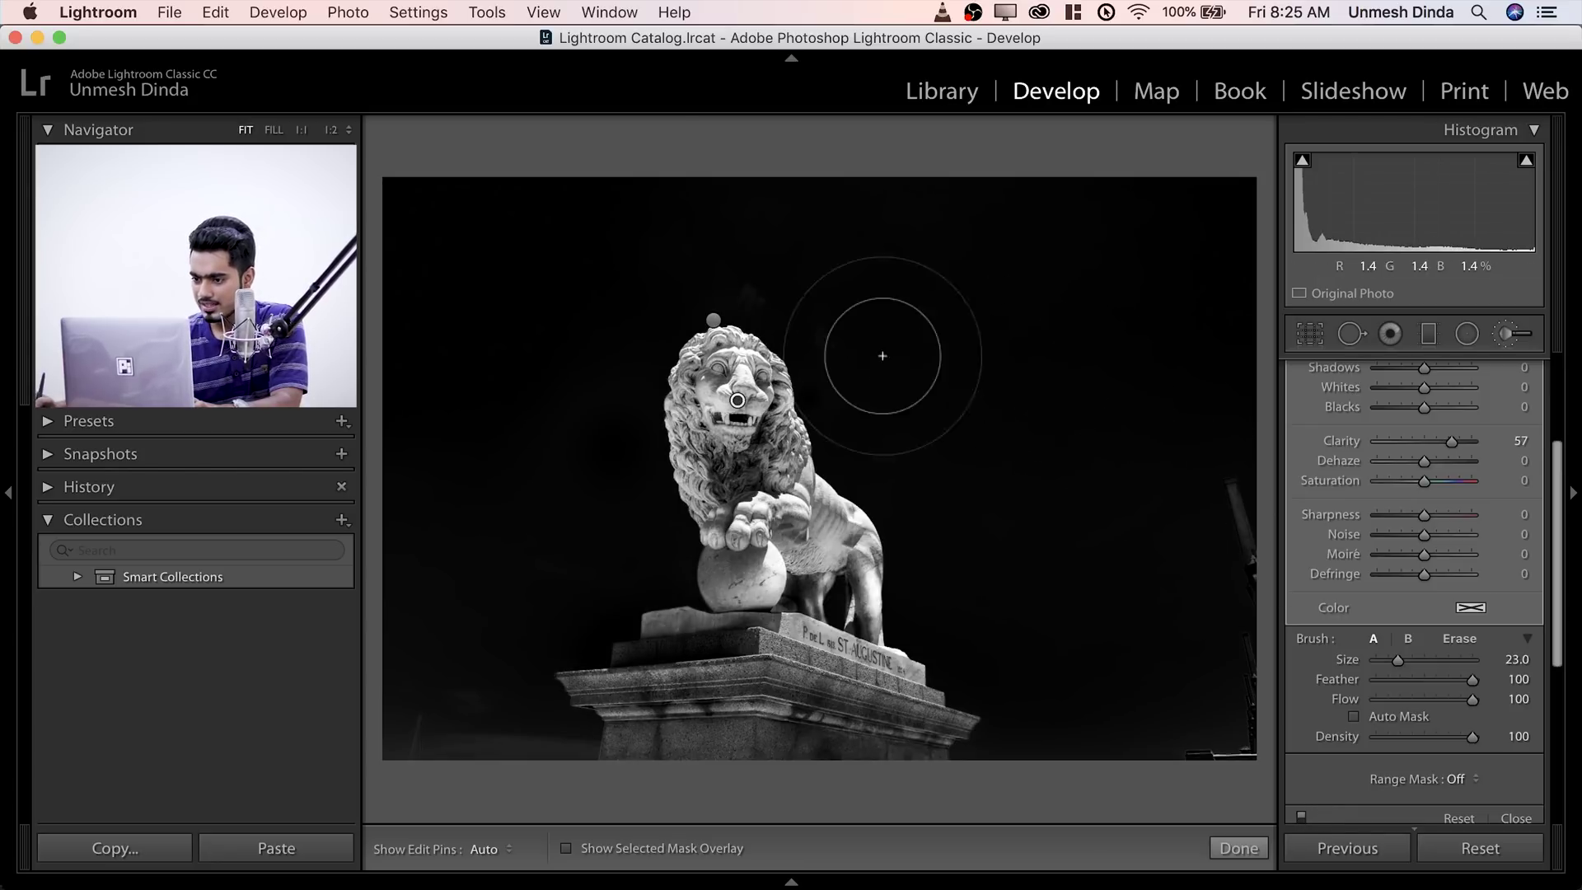
click(713, 320)
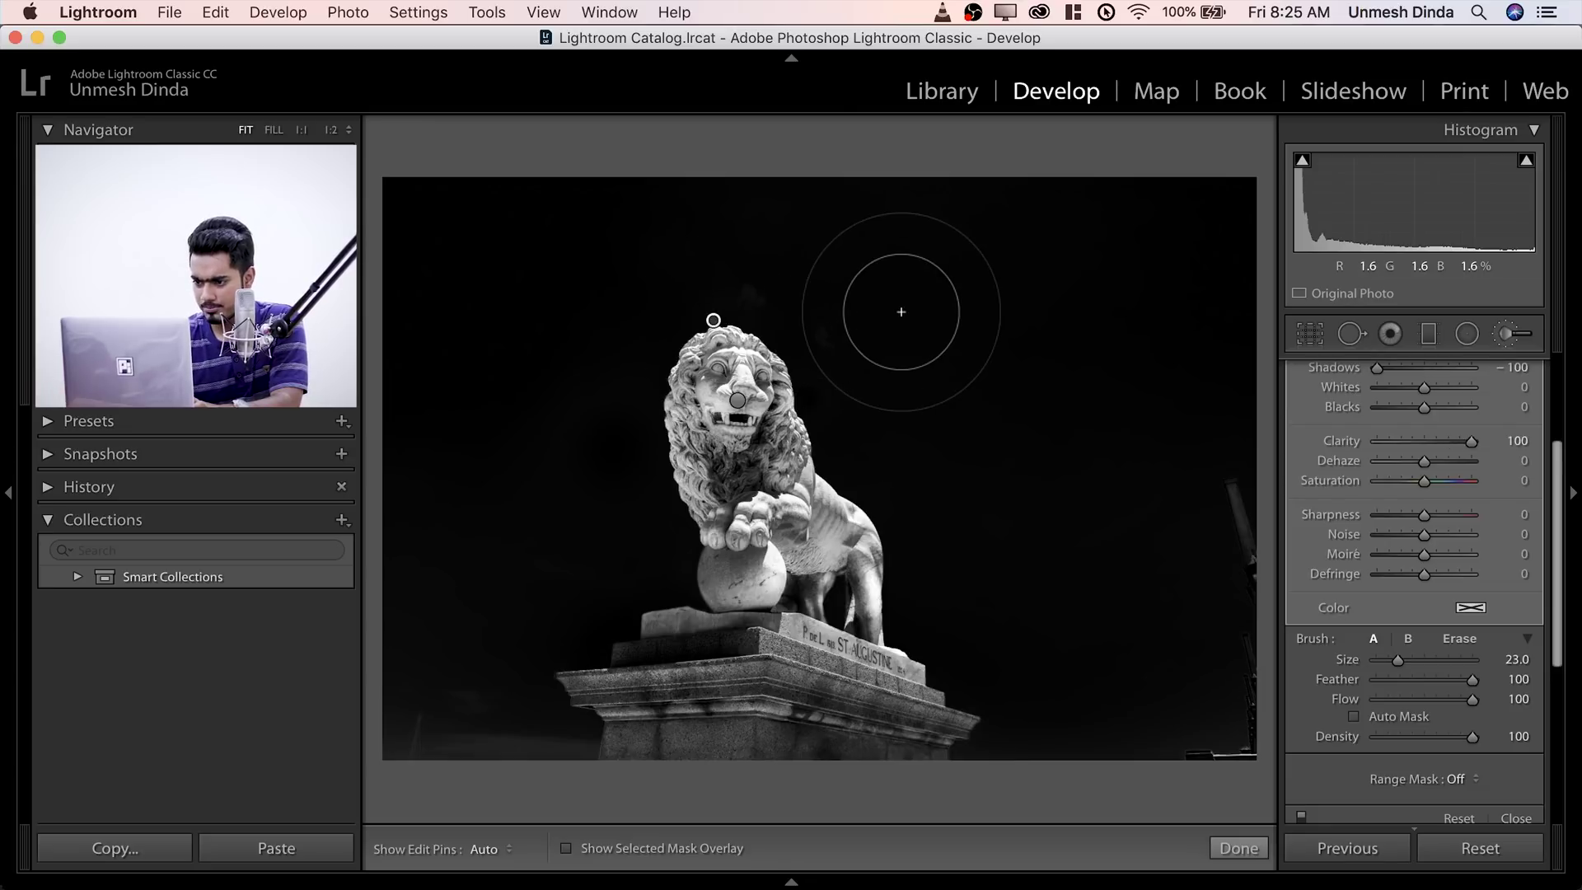
key(Delete)
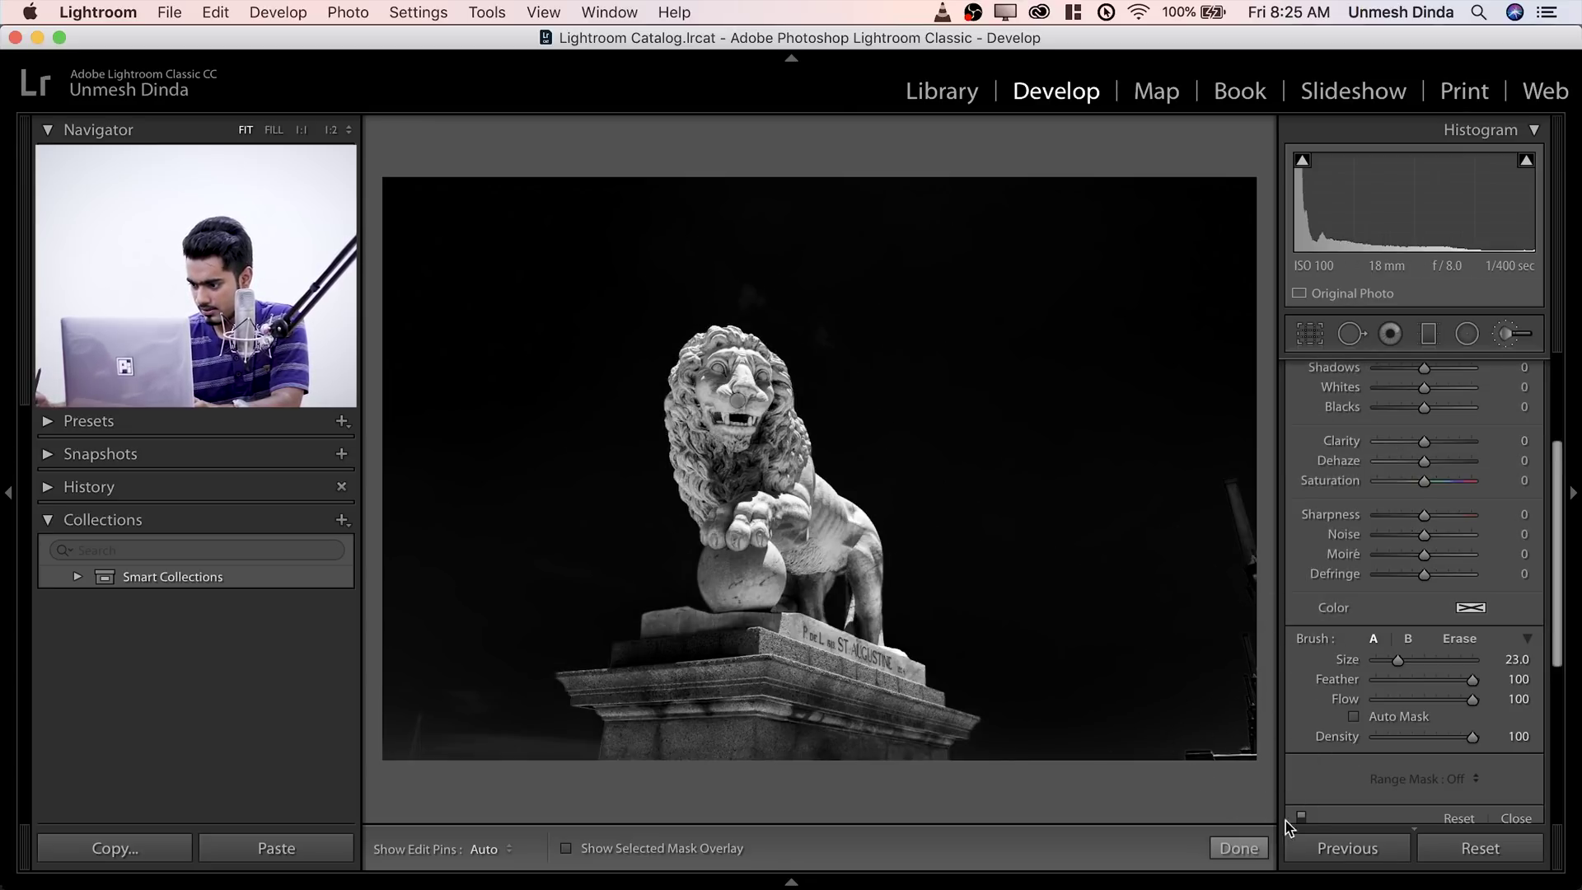
- Compare with brush adjustments toggled, and undo to restore the deleted brightening adjustment
click(1300, 816)
click(1303, 816)
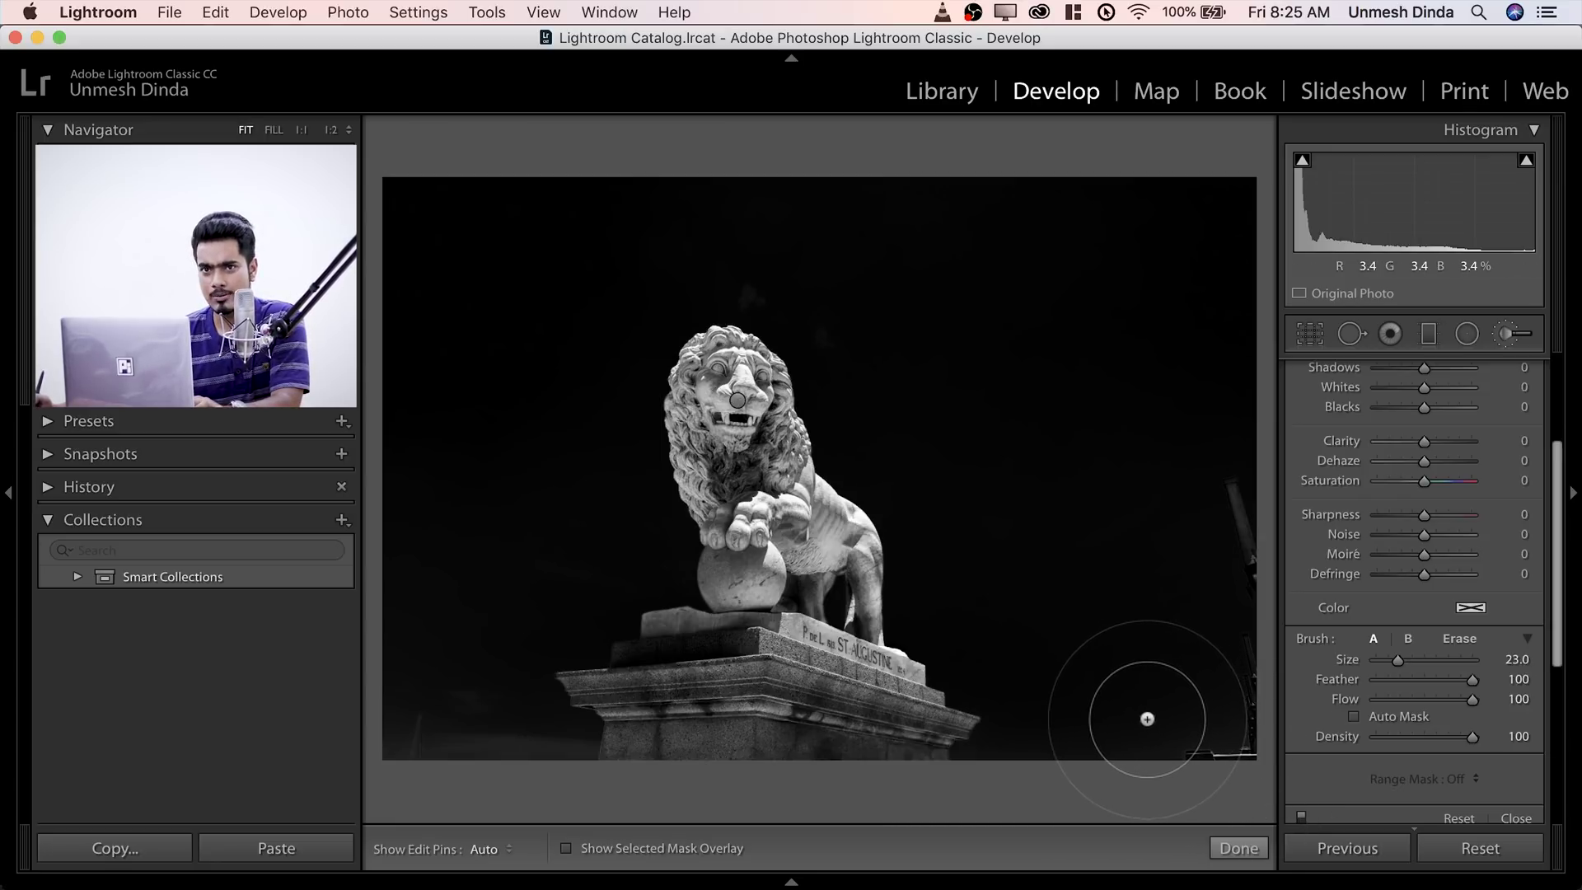
key(super+z)
key(super+z)
key(super+z)
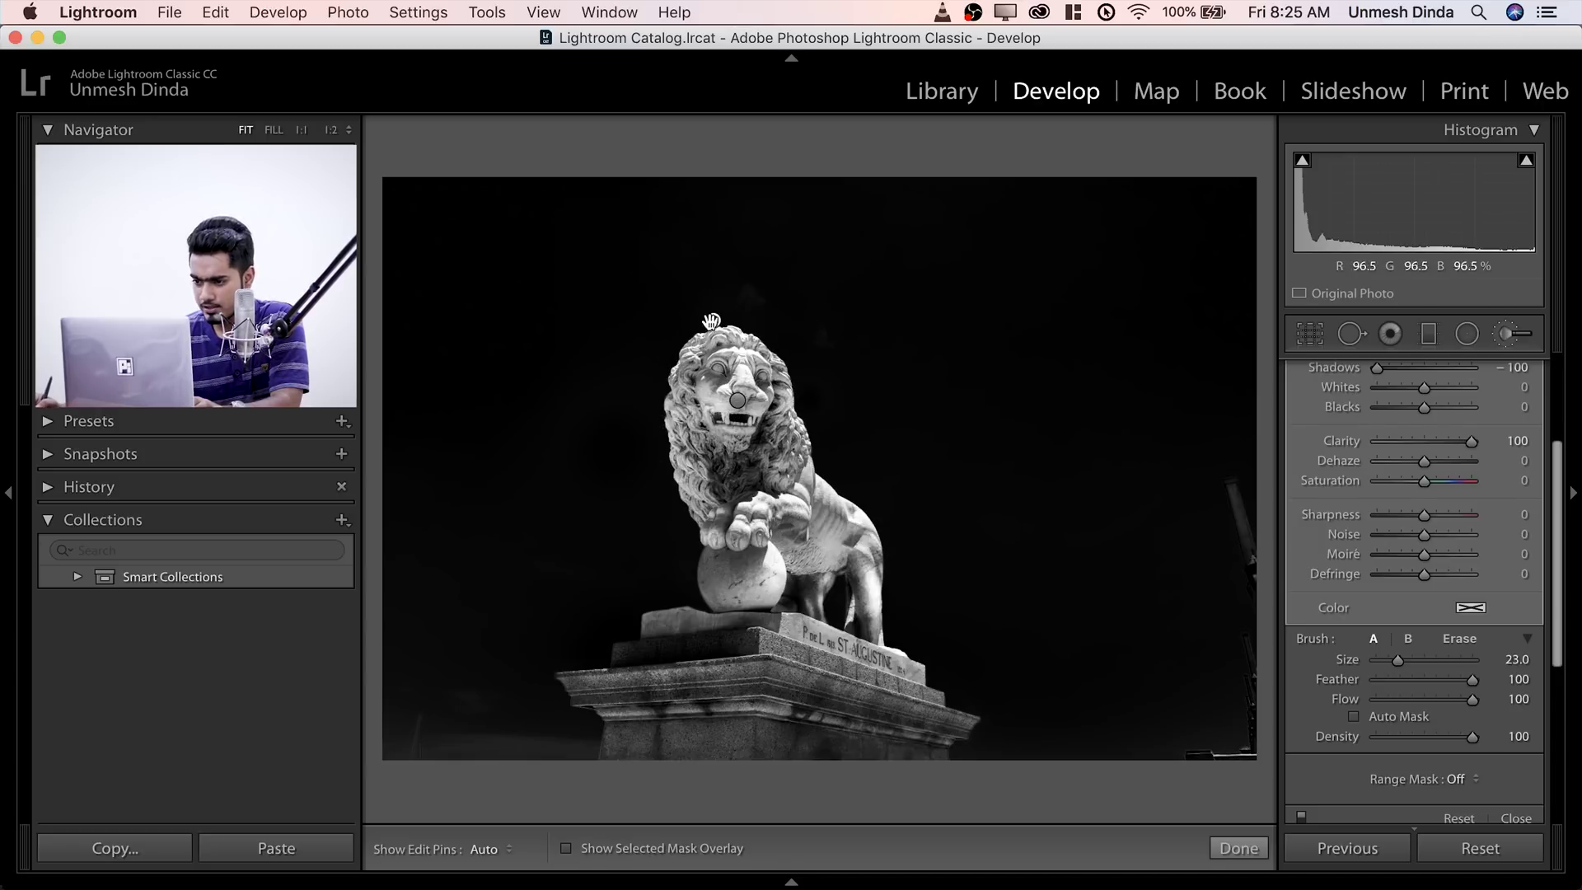
key(alt)
key(h)
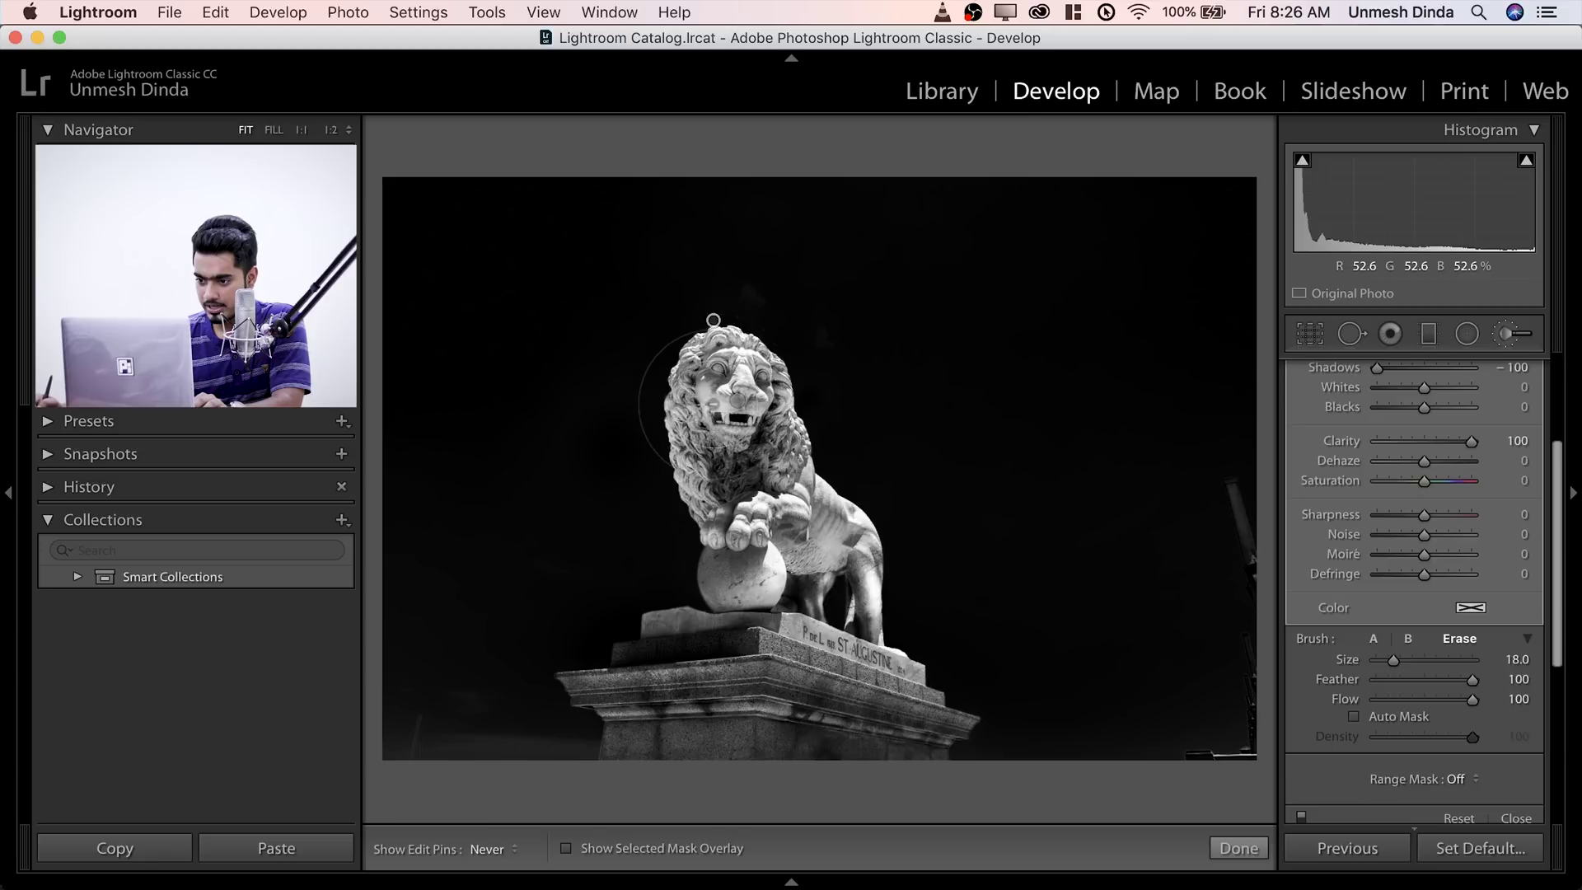
key(h)
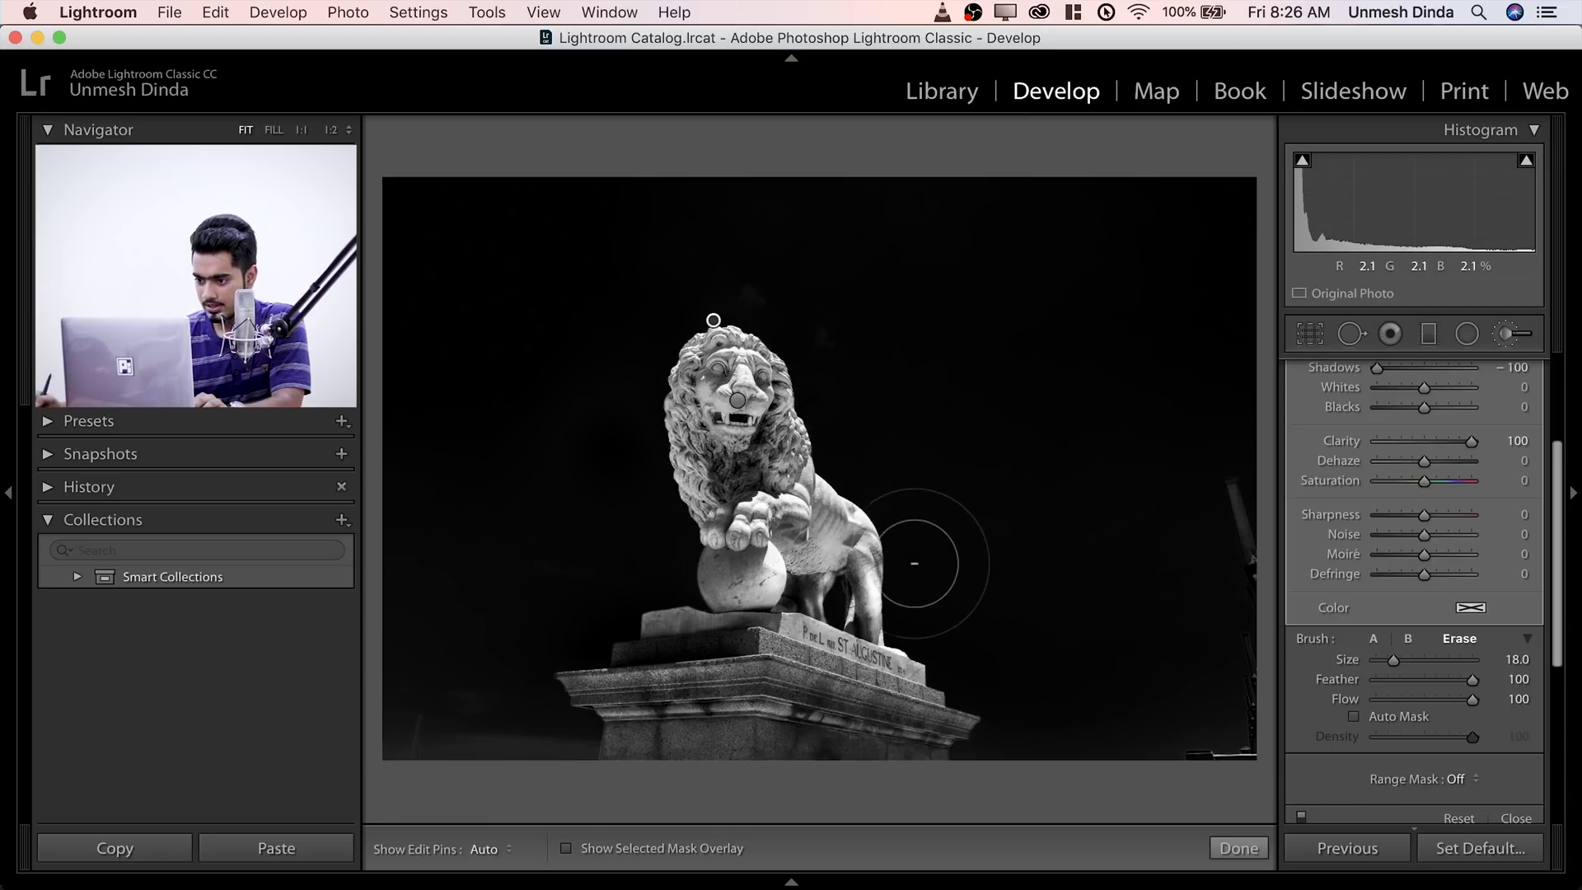
key(alt)
- Delete the head-pin adjustment once more, then undo to bring back Exposure 1.94, Shadows −100, Clarity 100
click(1301, 818)
click(1302, 818)
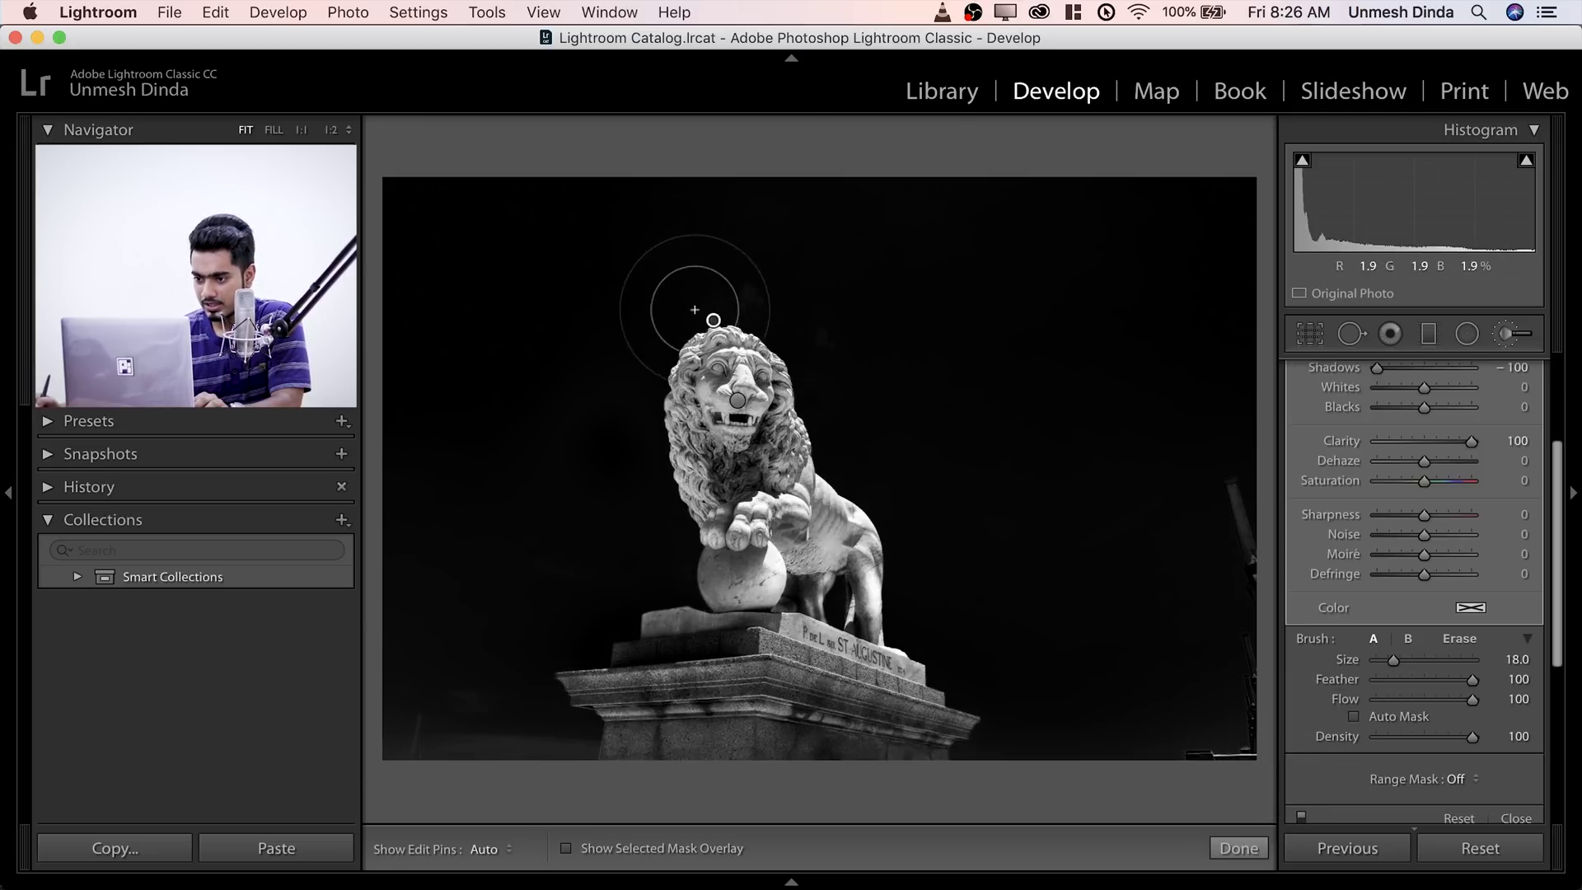
mouse_move(711, 324)
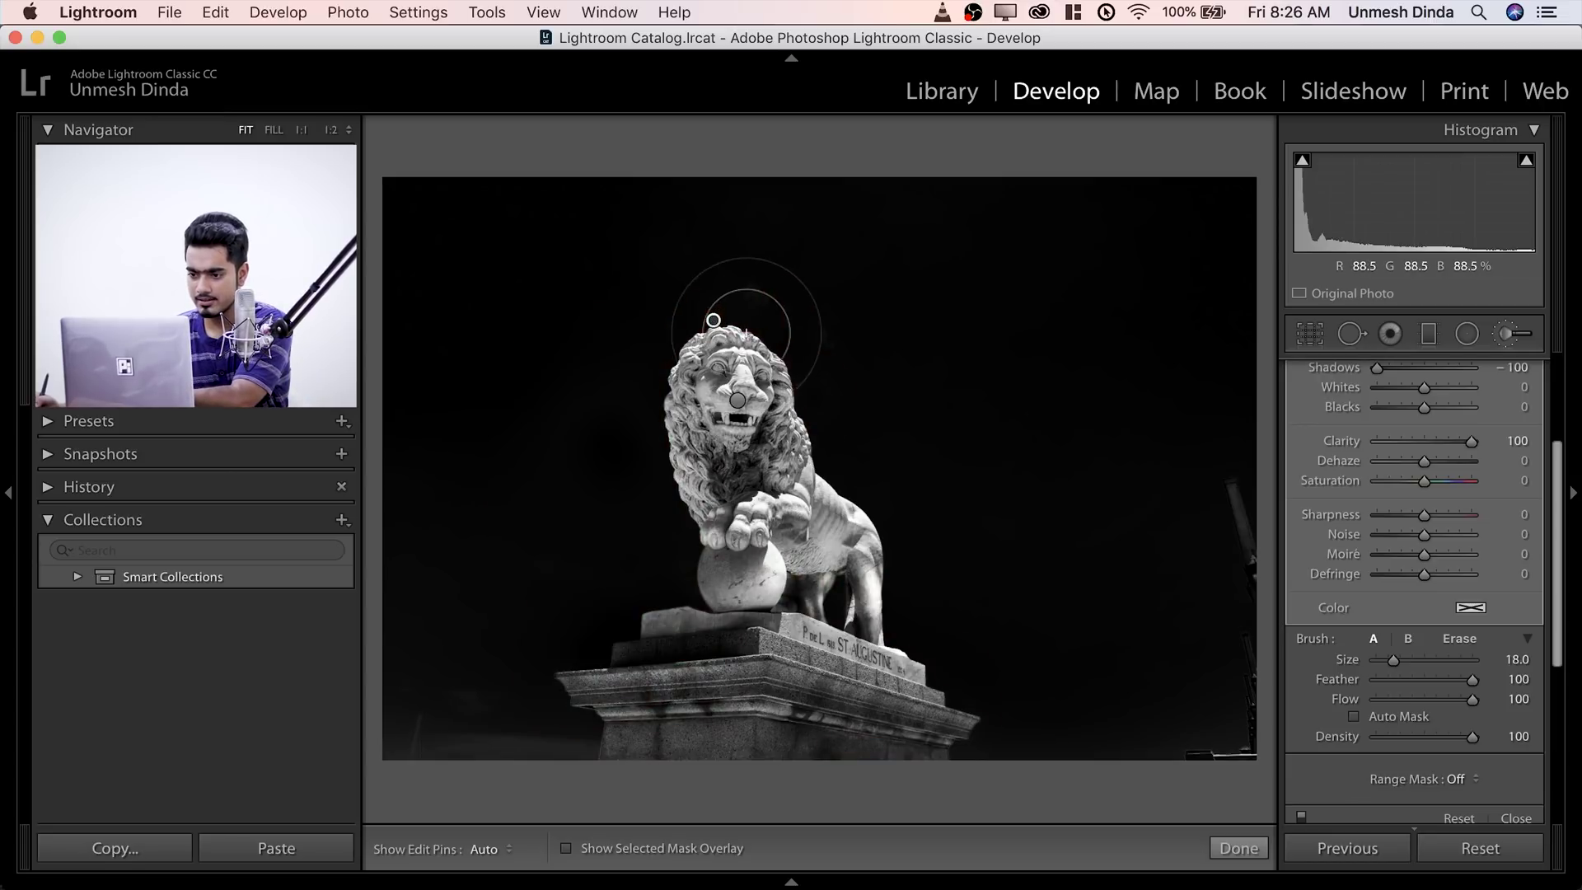
key(Delete)
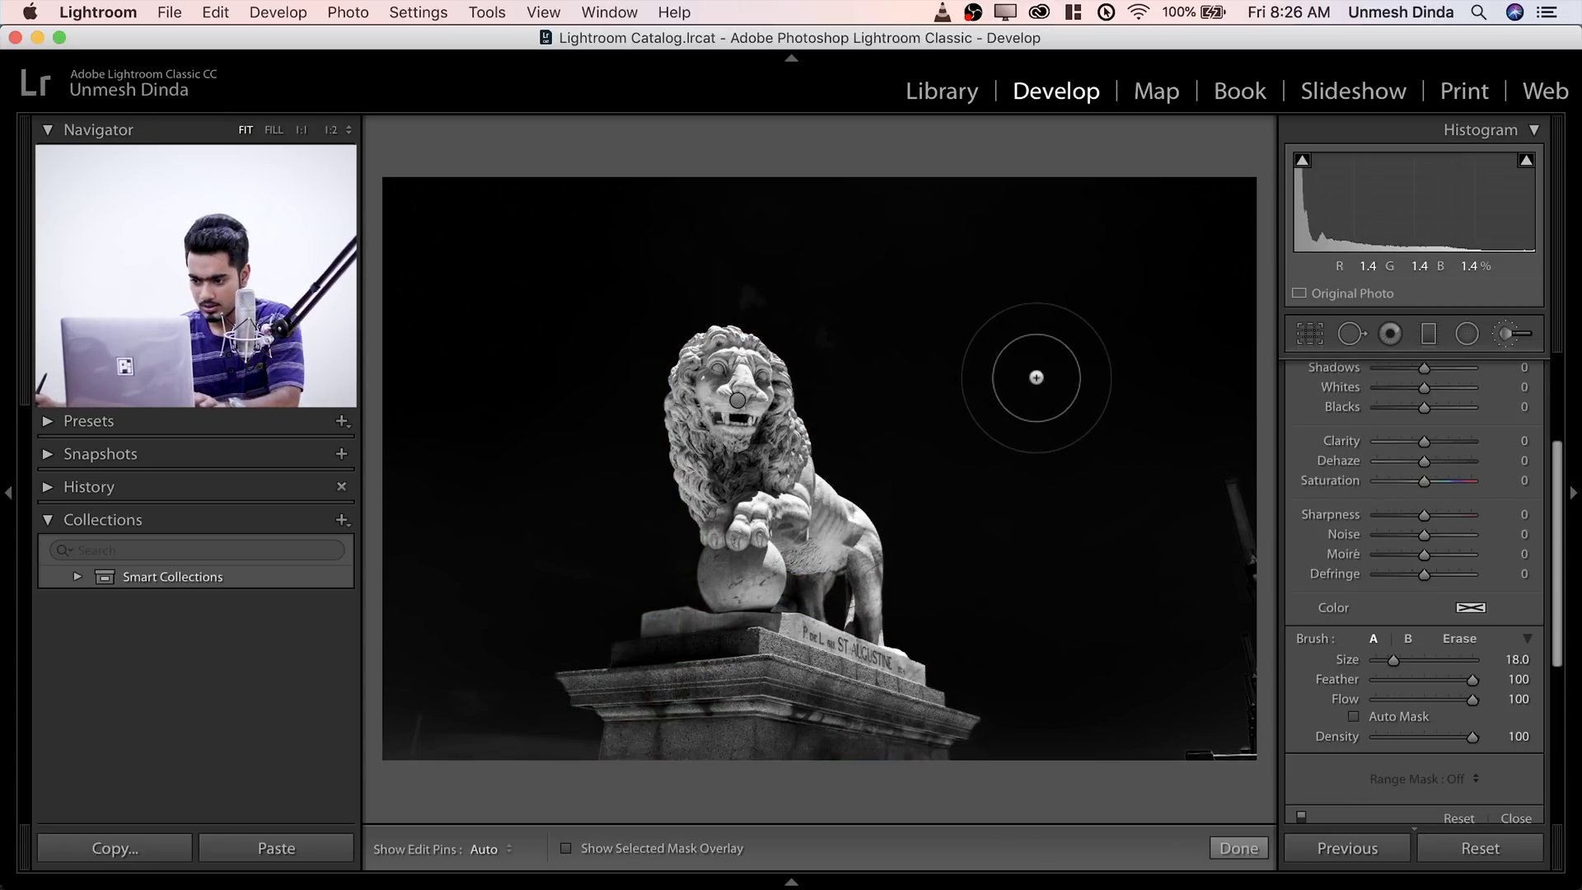
key(super+z)
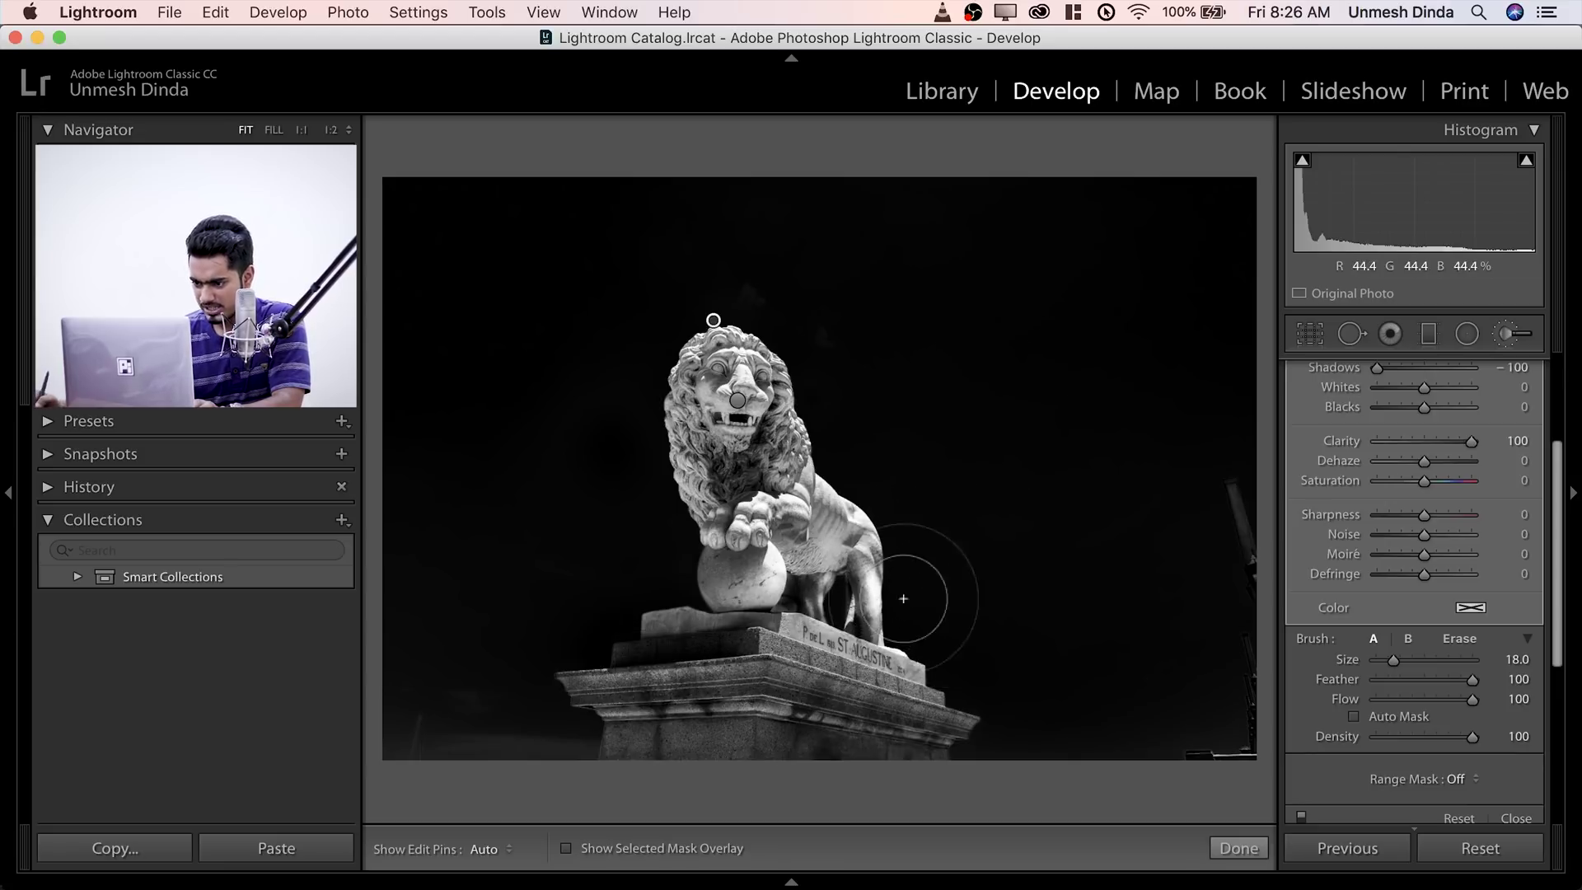
- Erase the brush mask spilling beside the lion's rear leg
key(alt)
key(h)
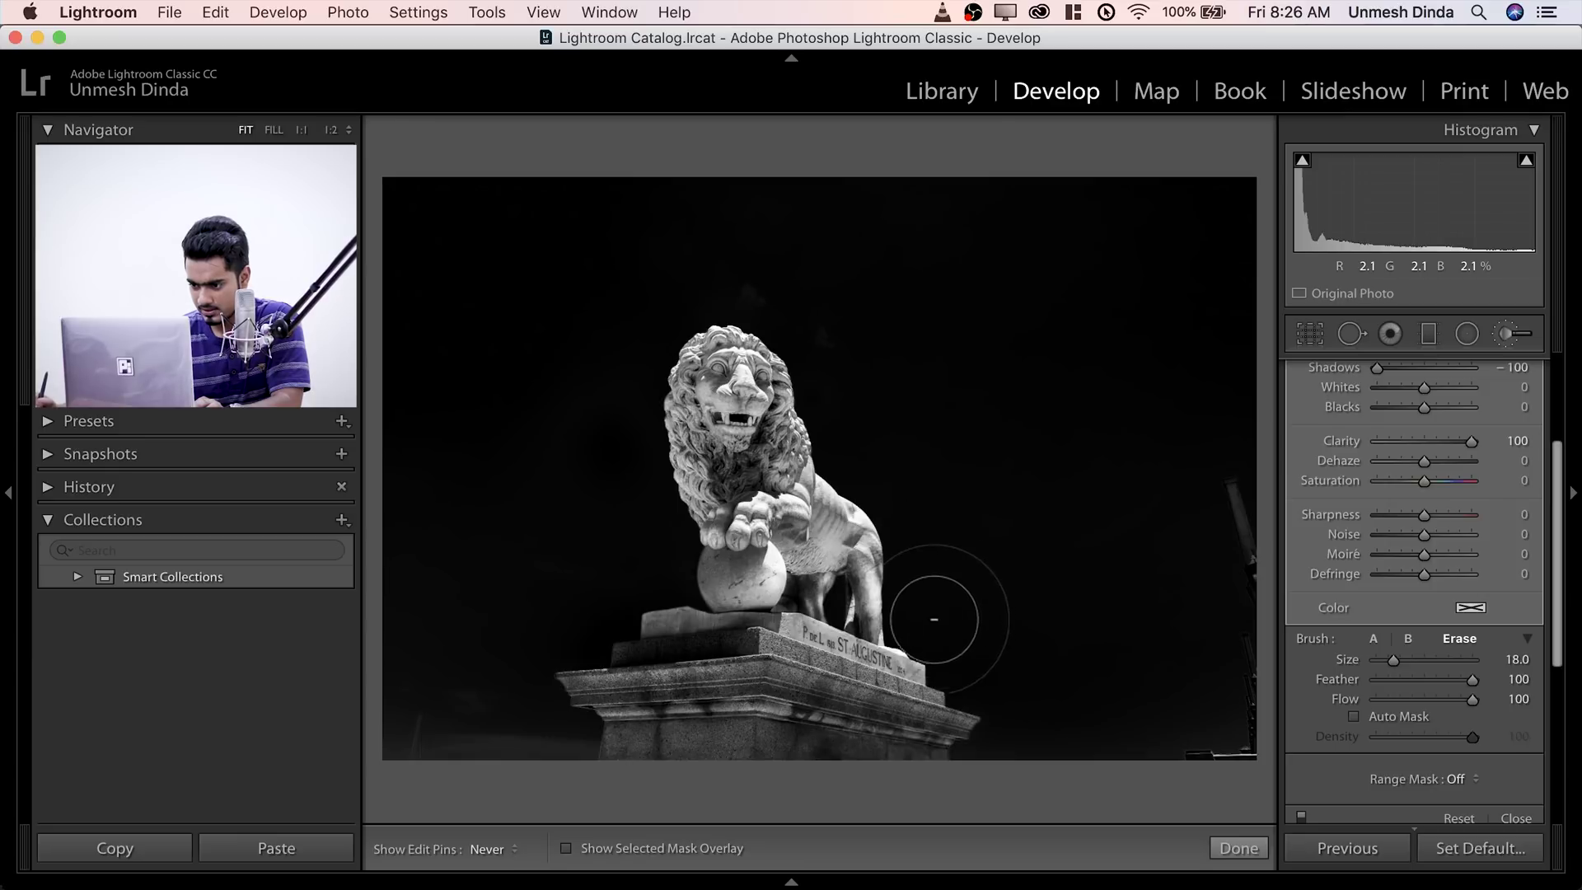
key(h)
drag(859, 600, 860, 608)
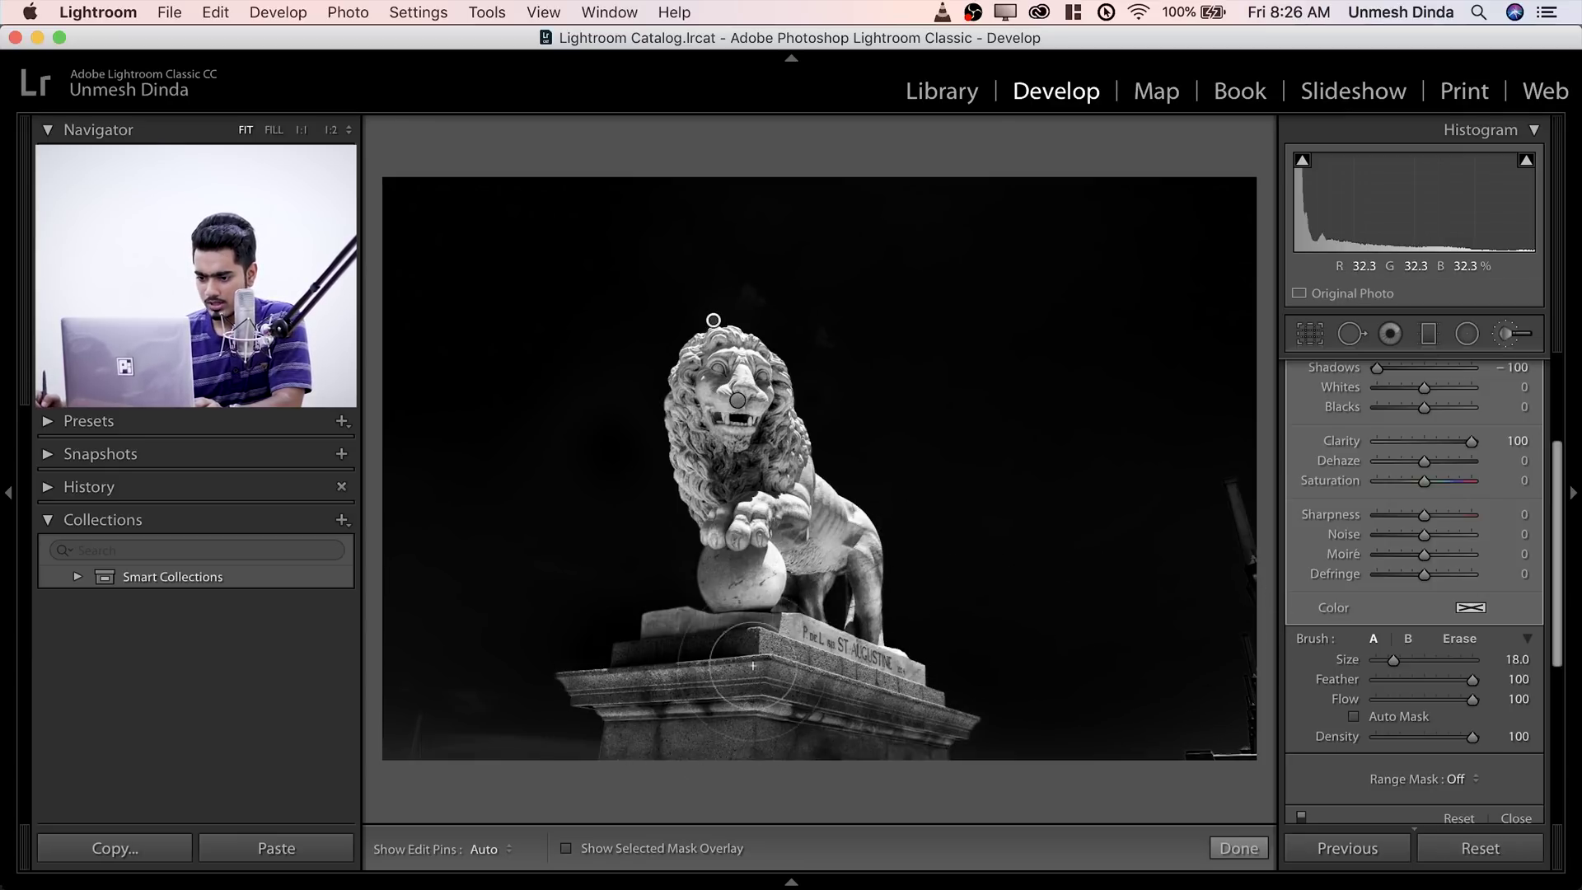
drag(1556, 504, 1569, 388)
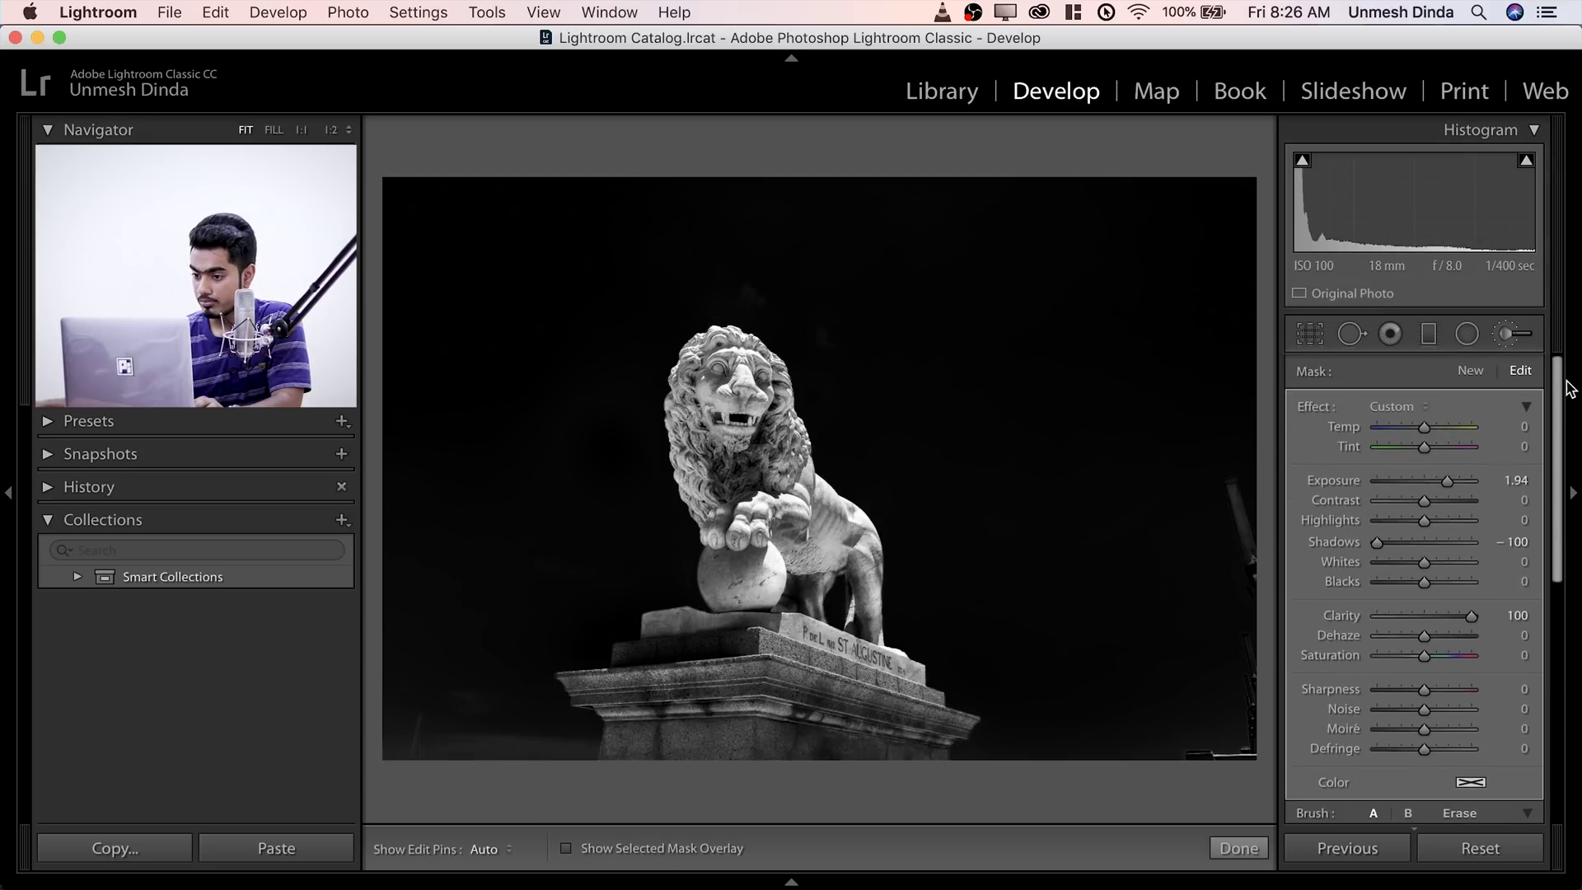
- Start an Exposure −4.00 brush, resize it, and blacken the background at the bottom-left
click(1470, 372)
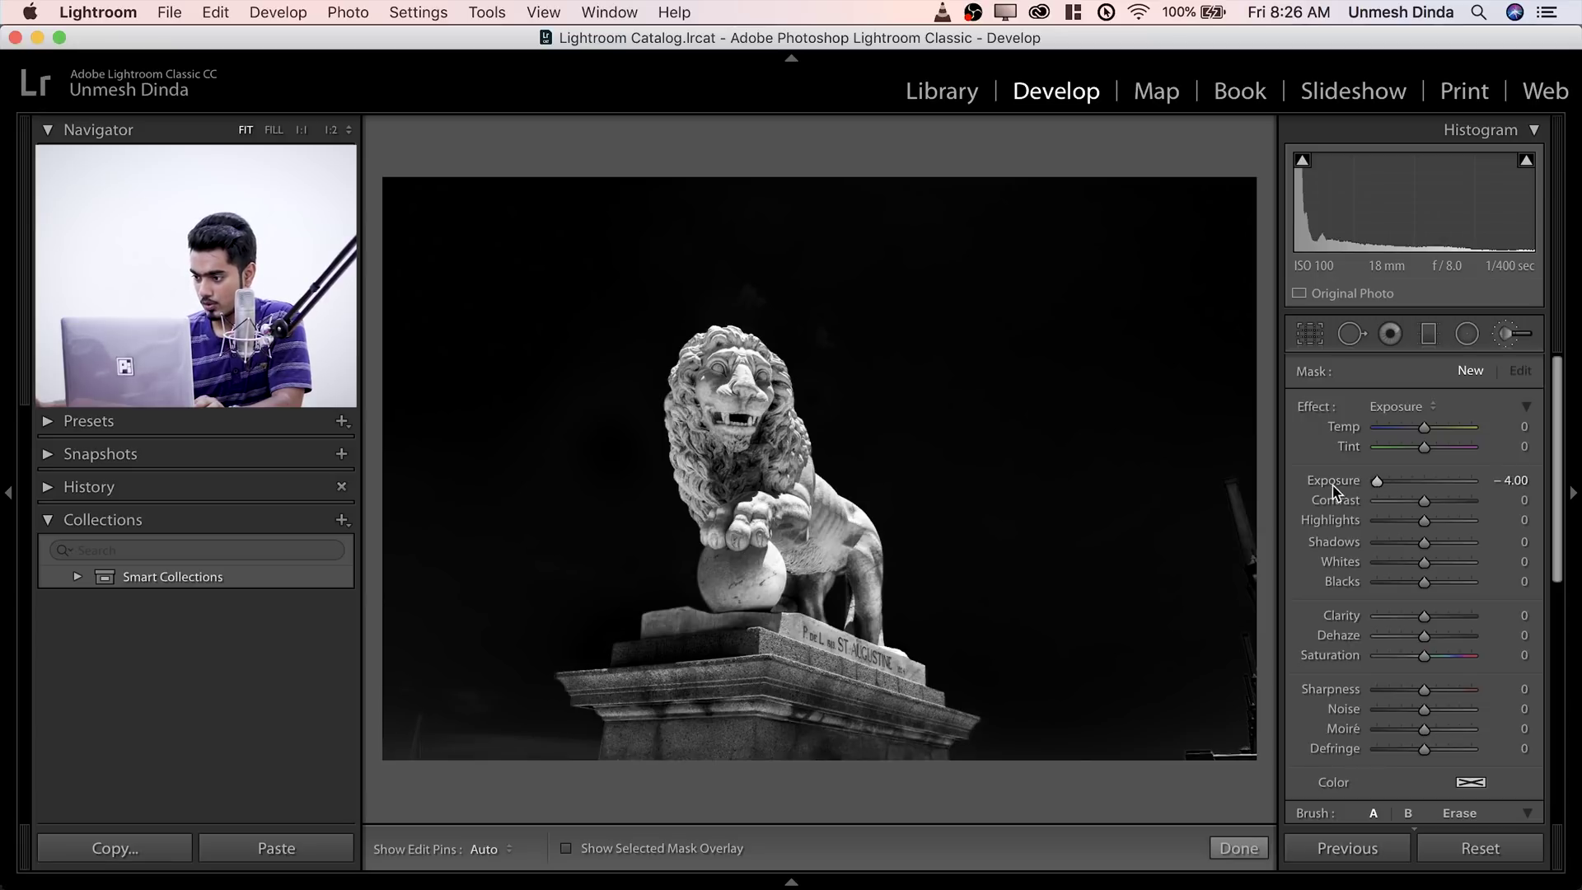
key(bracketright)
key(bracketright)
key(bracketright)
key(bracketright)
key(bracketright)
key(bracketright)
key(bracketleft)
key(bracketleft)
key(bracketleft)
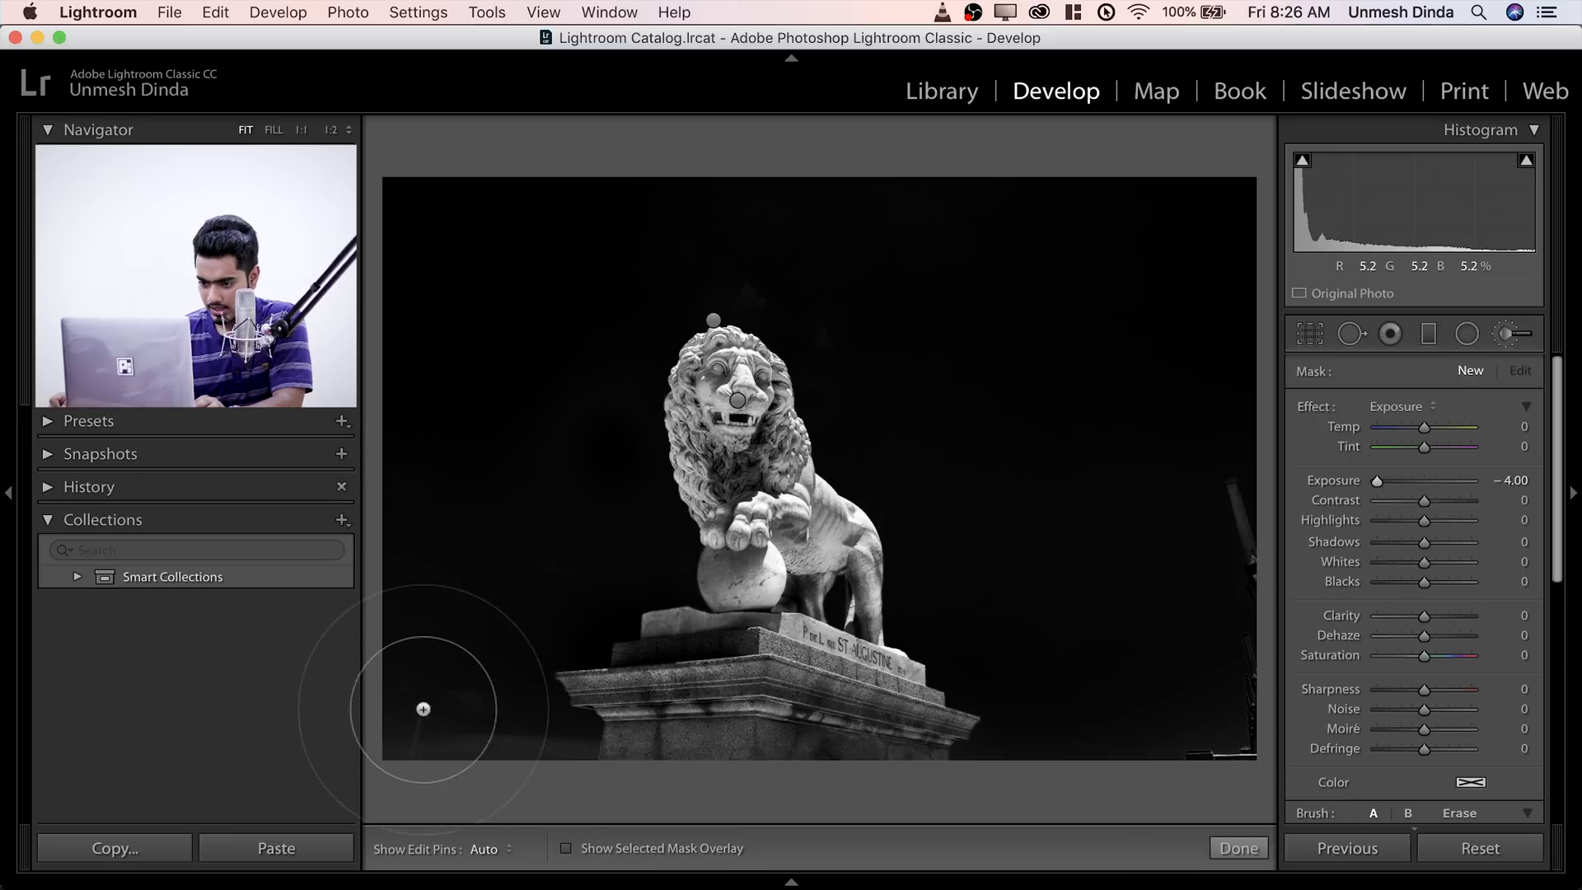
mouse_move(431, 739)
mouse_down()
mouse_move(463, 734)
mouse_move(451, 723)
mouse_up()
key(h)
scroll(502, 653, up, 1)
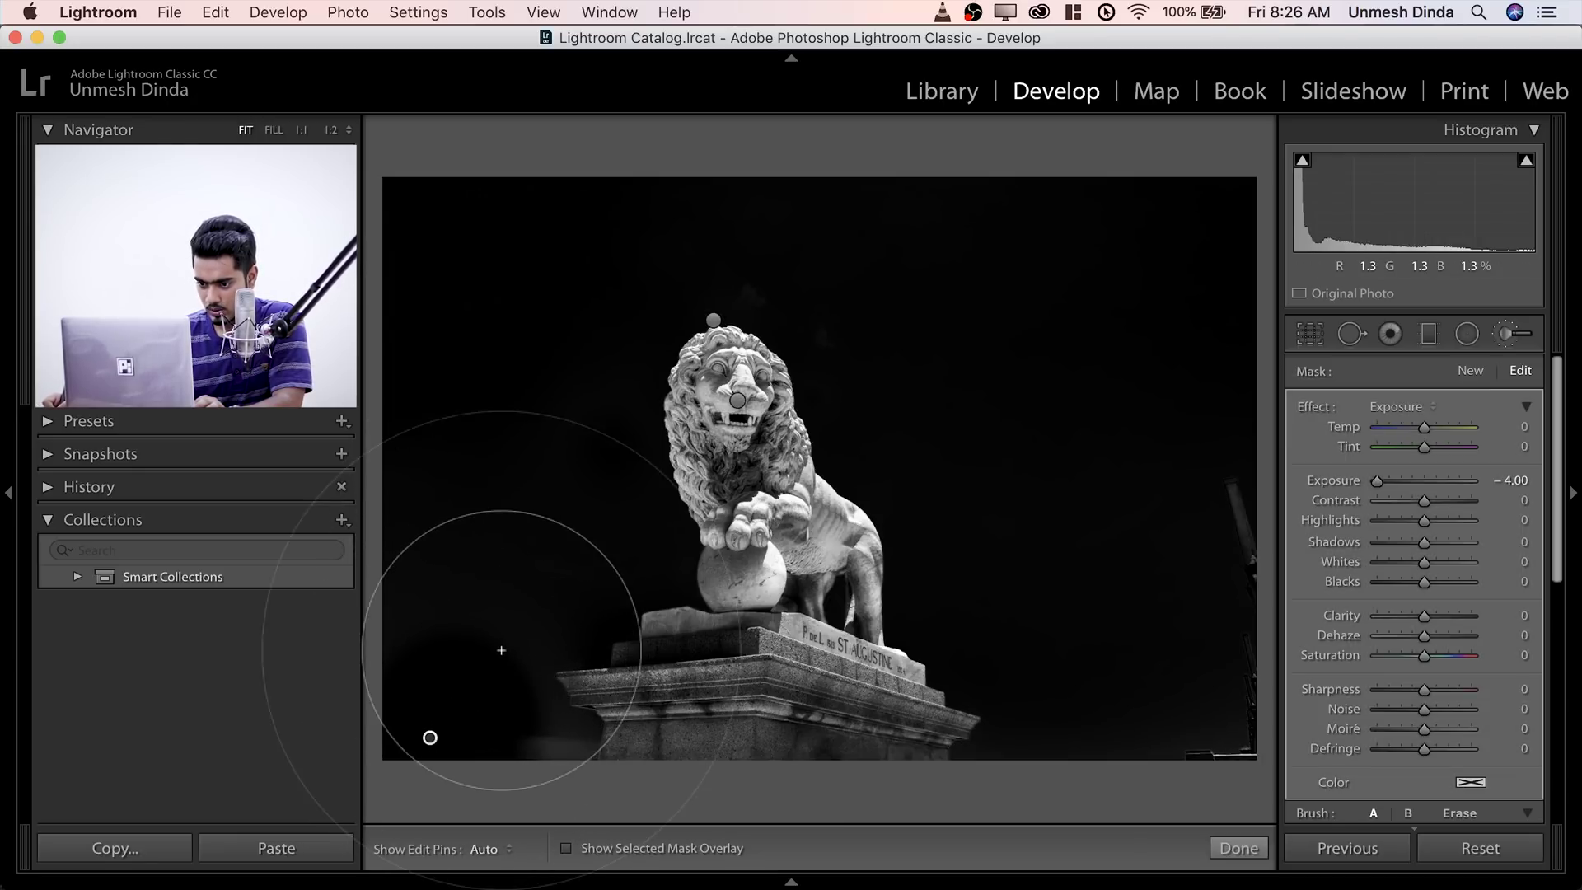
scroll(494, 742, up, 2)
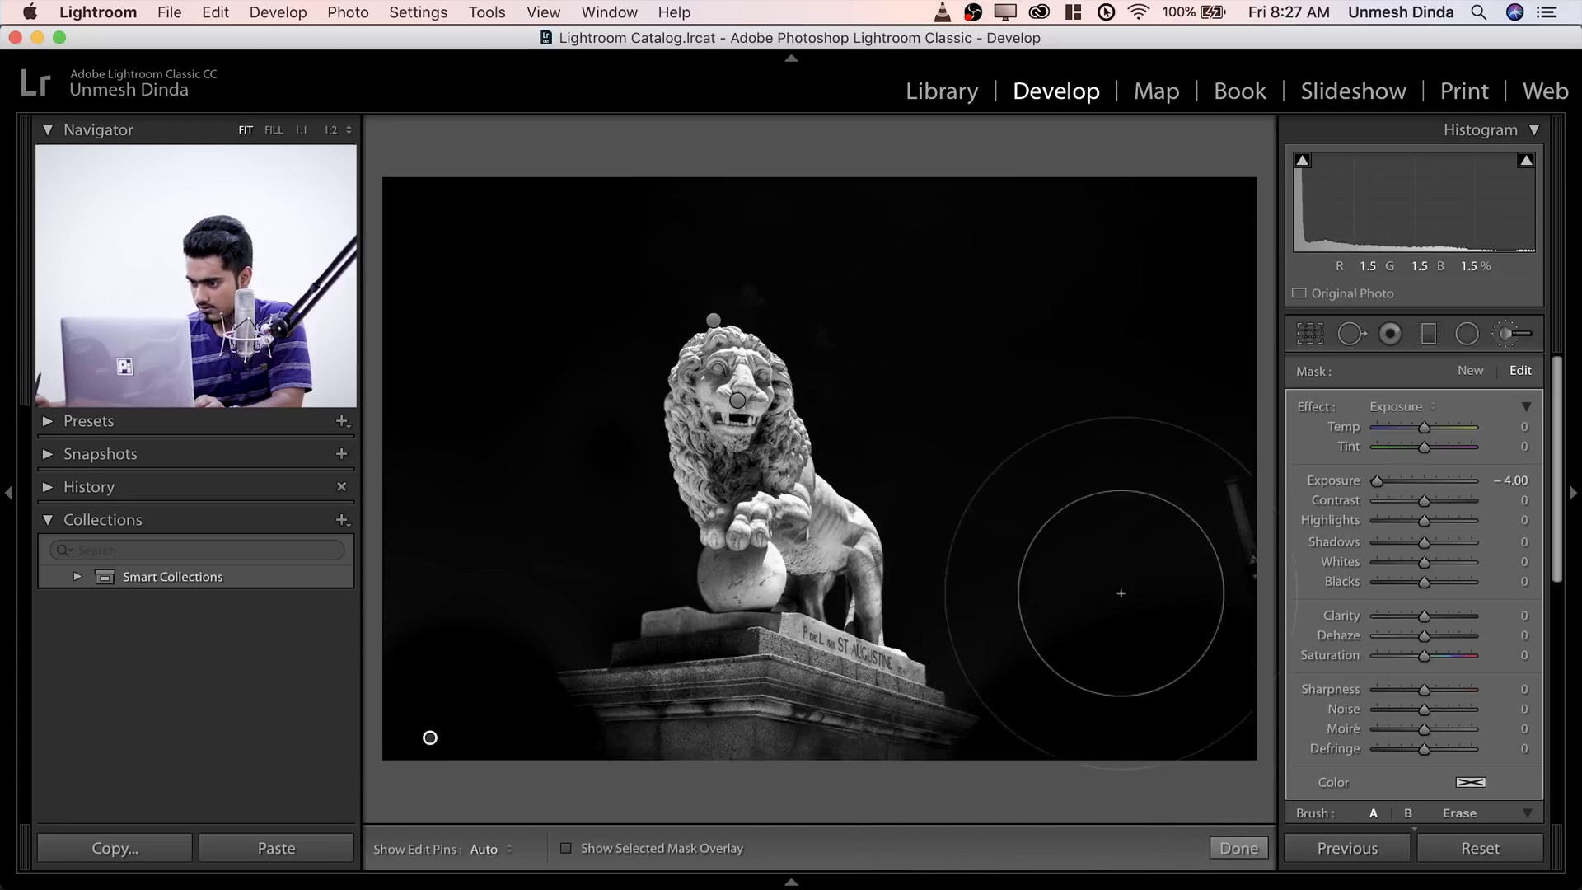
key(h)
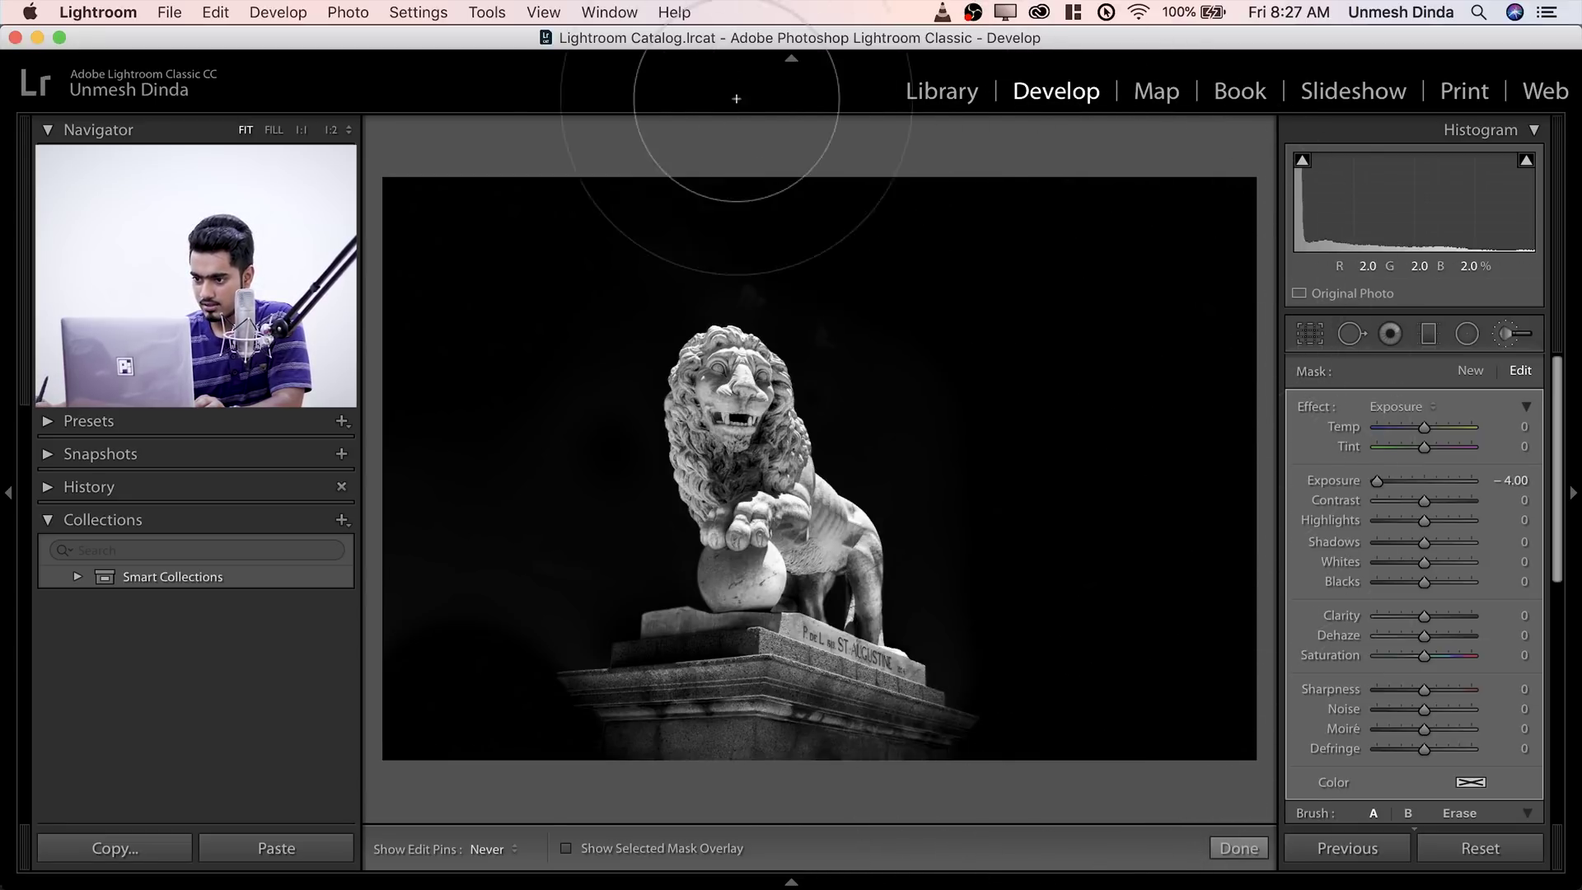
- Blacken the grey background along the left side and pedestal, then compare against the Before view
mouse_move(509, 233)
mouse_down()
mouse_move(463, 269)
mouse_move(424, 486)
mouse_move(406, 489)
mouse_move(427, 286)
mouse_move(508, 152)
mouse_move(763, 115)
mouse_move(977, 159)
mouse_move(1075, 195)
mouse_move(1116, 350)
mouse_move(1170, 230)
mouse_move(1180, 478)
mouse_move(1160, 734)
mouse_move(1208, 688)
mouse_move(1279, 720)
mouse_move(1320, 705)
mouse_up()
key(bracketleft)
key(bracketleft)
key(bracketleft)
key(bracketleft)
key(bracketleft)
key(bracketright)
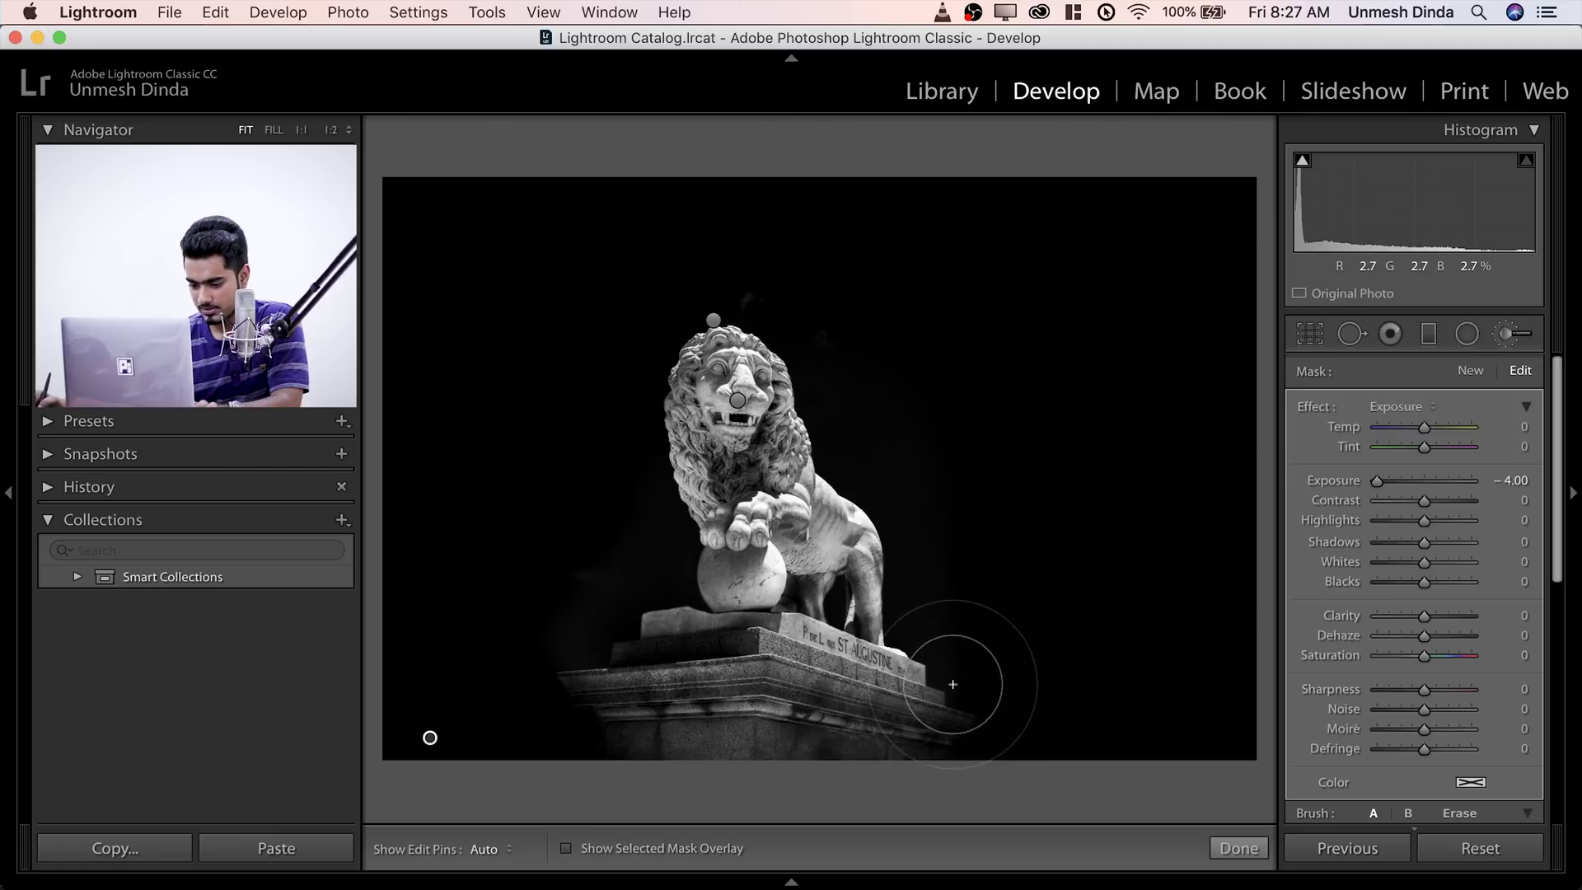
key(alt)
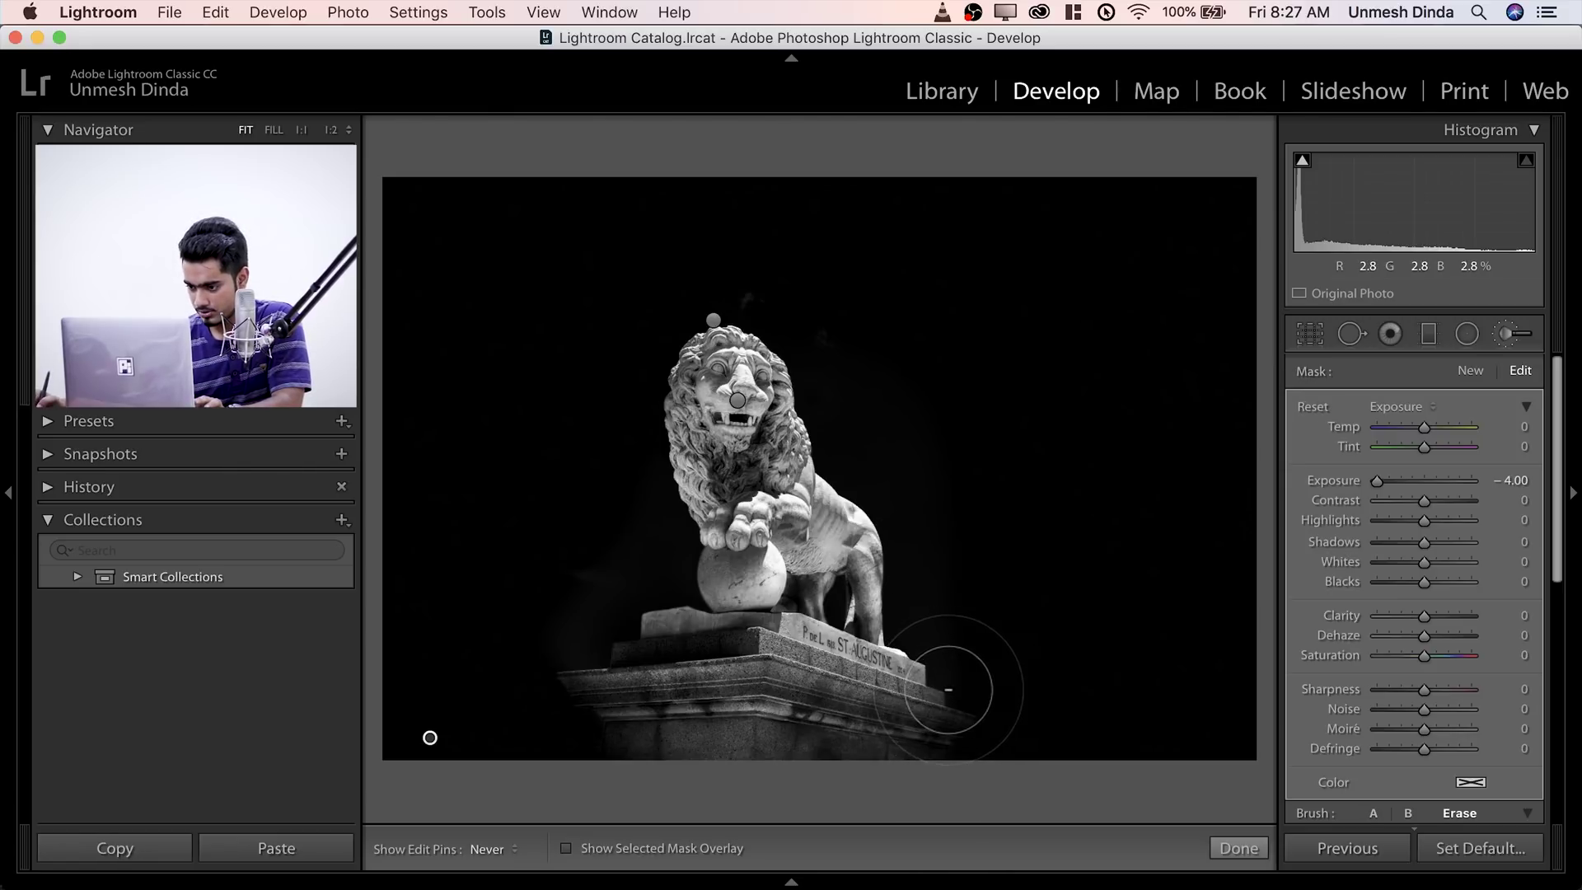
key(h)
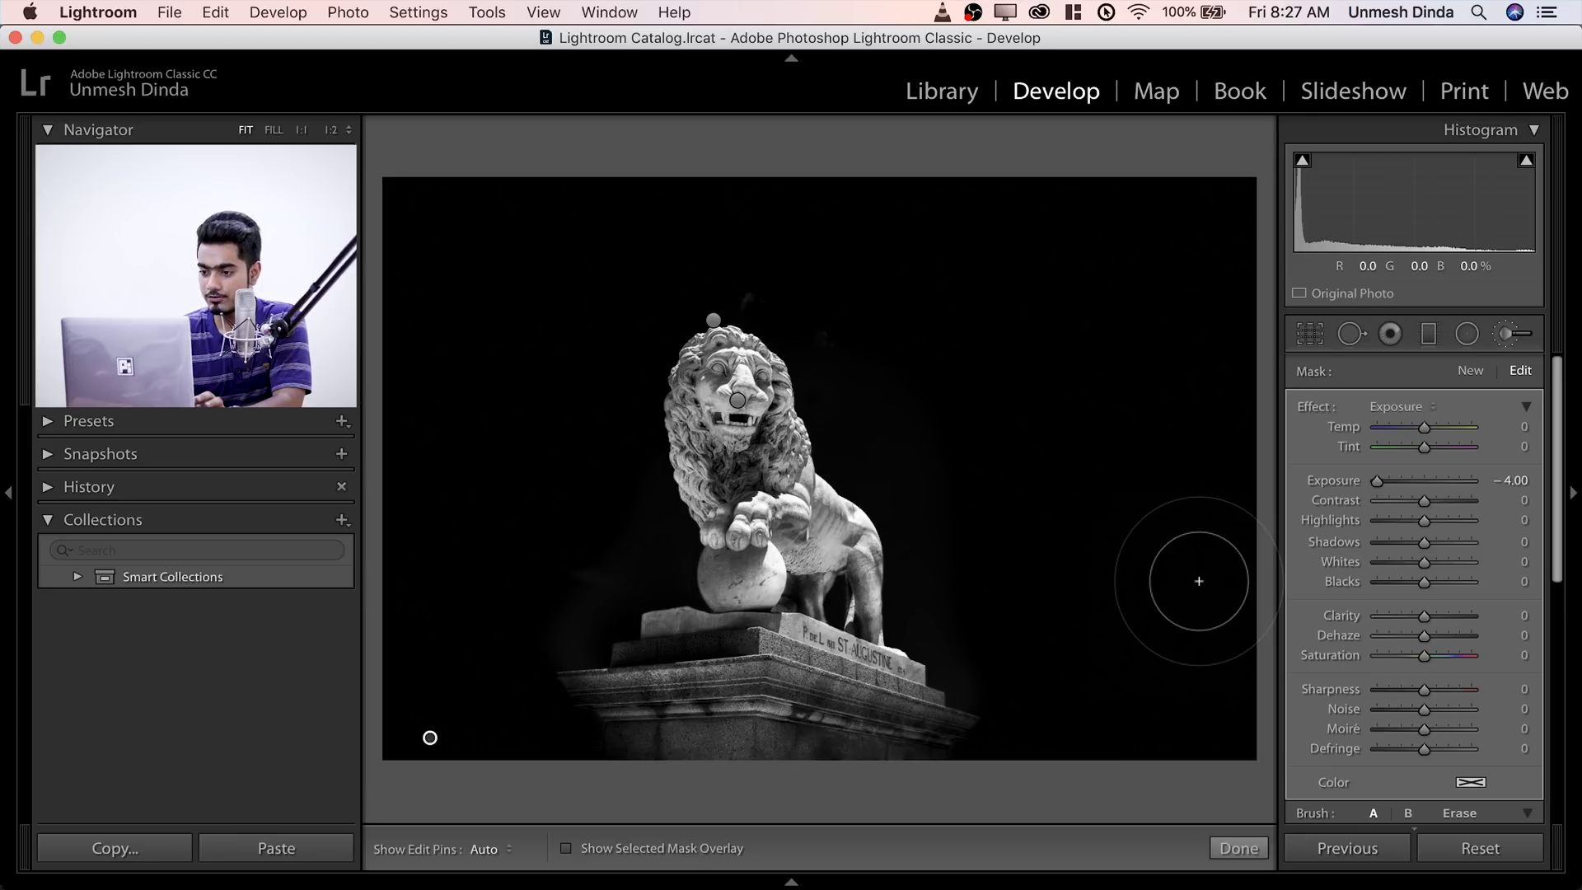
key(backslash)
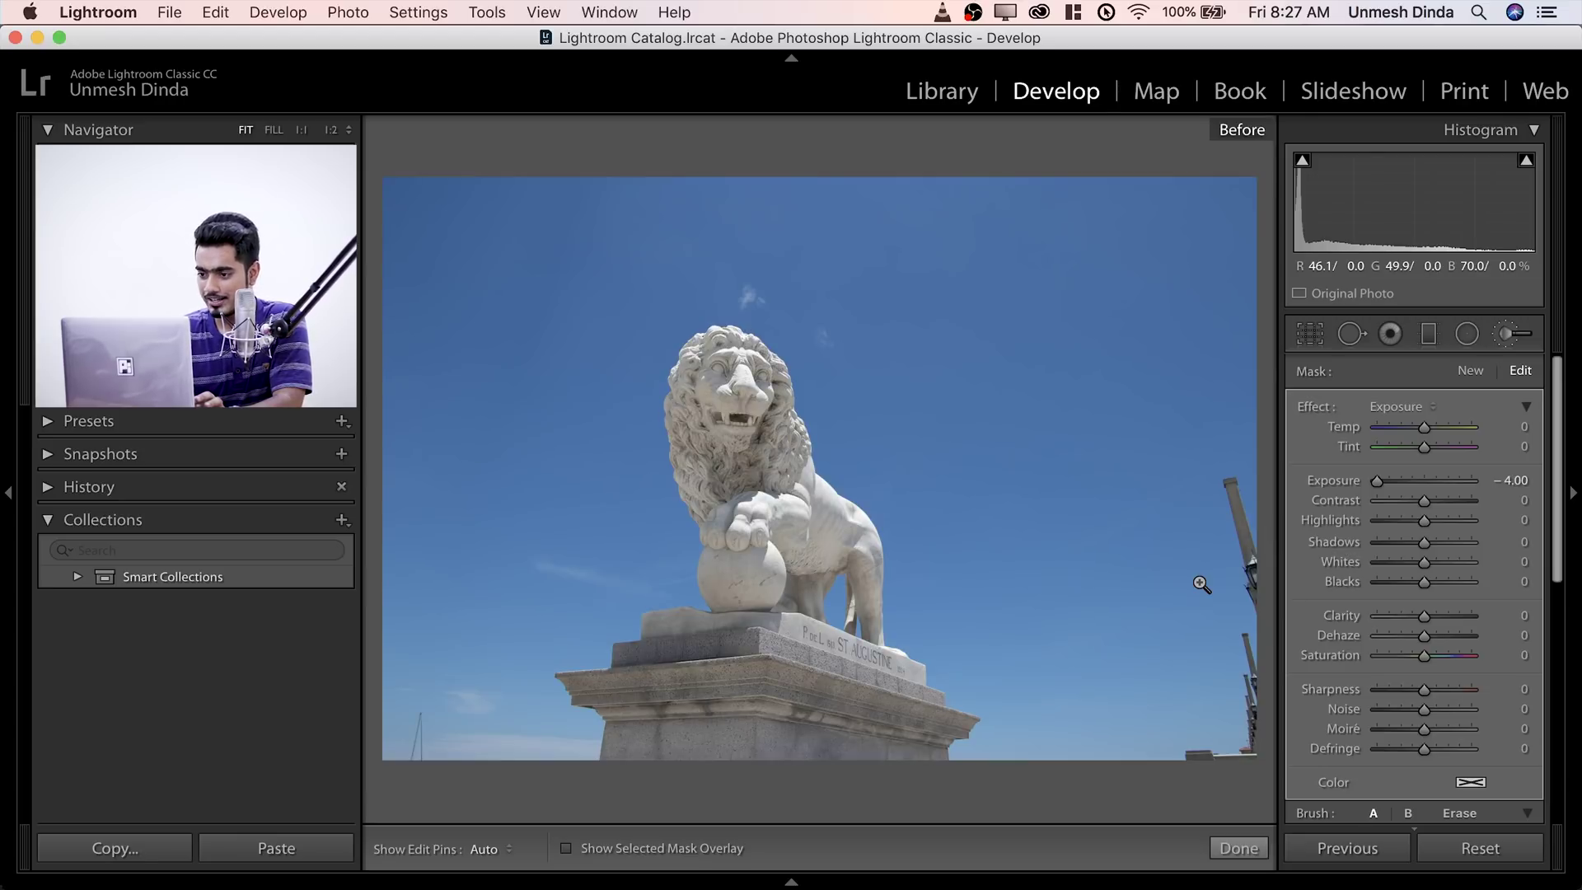
- Paint out the faint grey patch above the lion's head at 1:1, then review full screen
key(backslash)
click(746, 304)
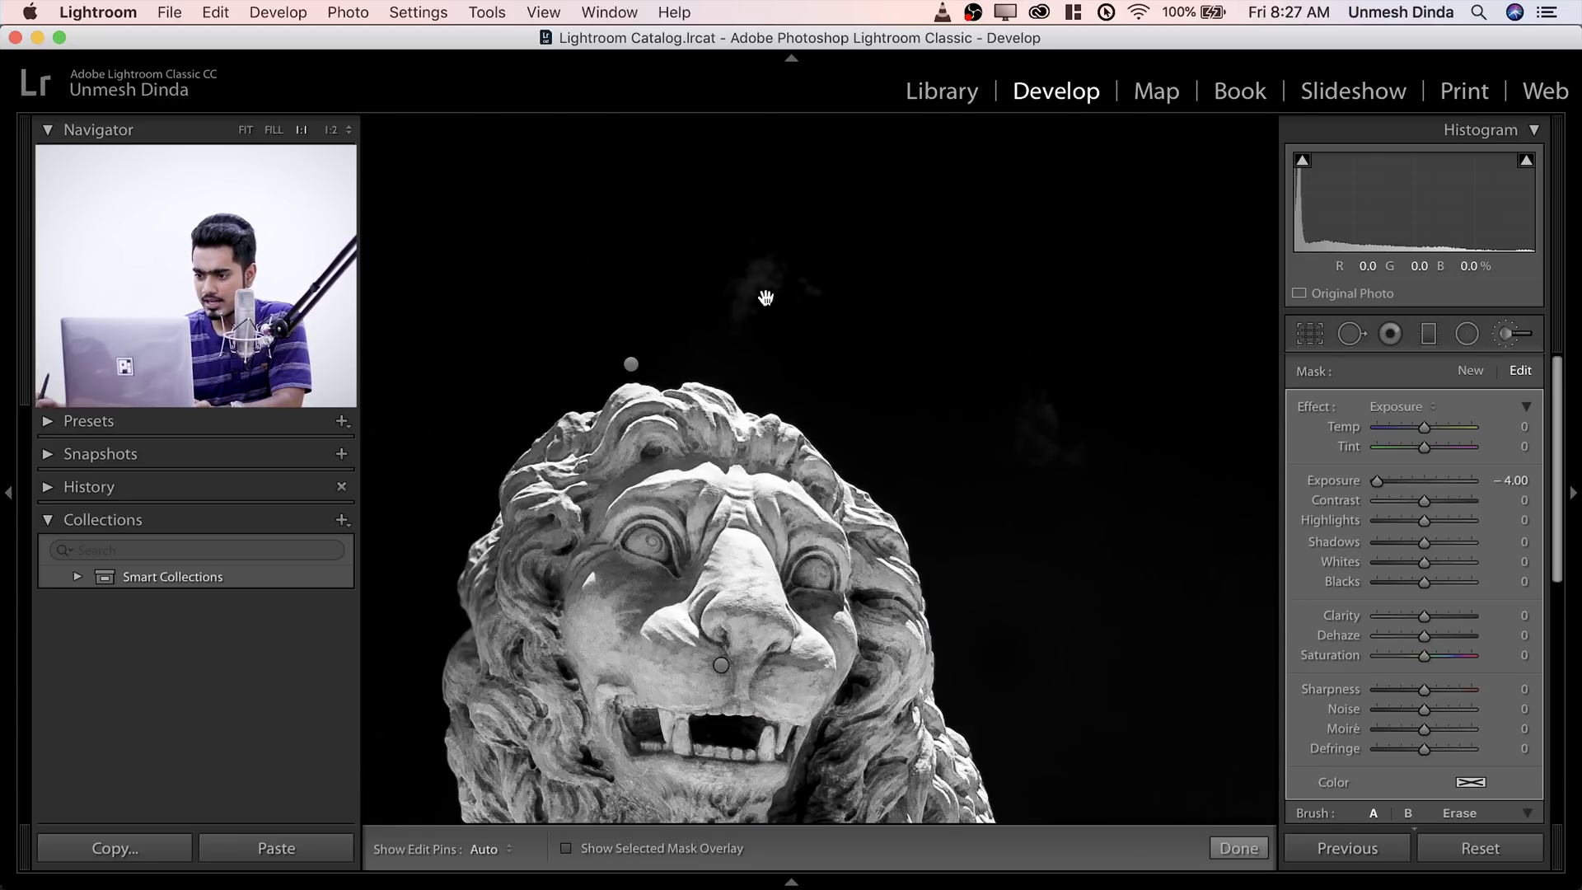
drag(770, 300, 741, 348)
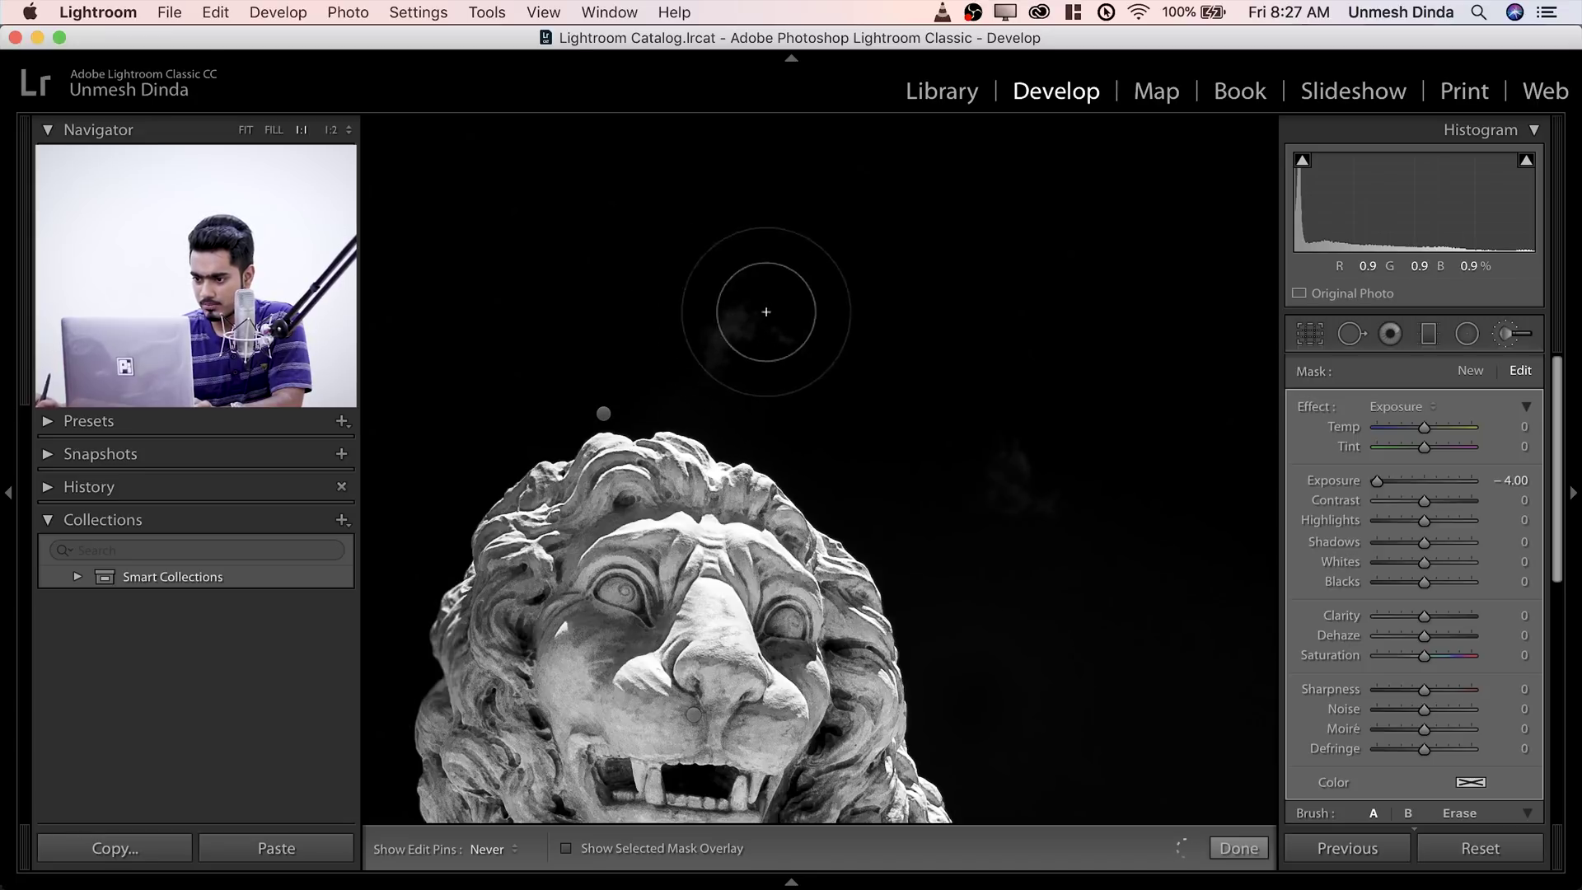
mouse_move(992, 473)
mouse_down()
mouse_move(1039, 450)
mouse_move(1018, 425)
mouse_move(1027, 449)
mouse_move(1103, 452)
mouse_up()
click(963, 387)
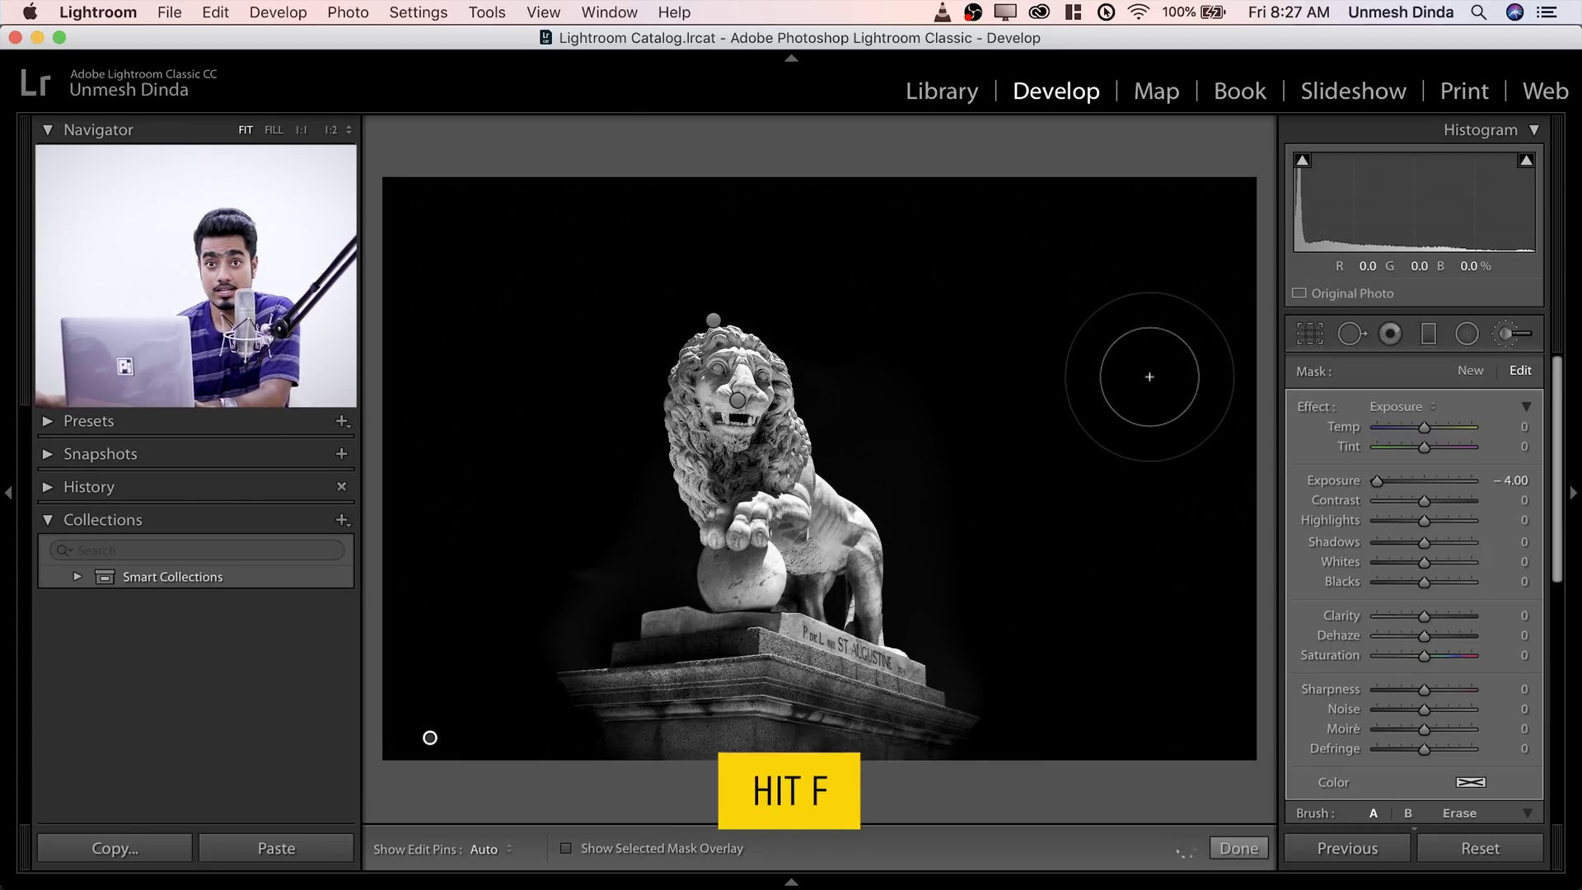
key(f)
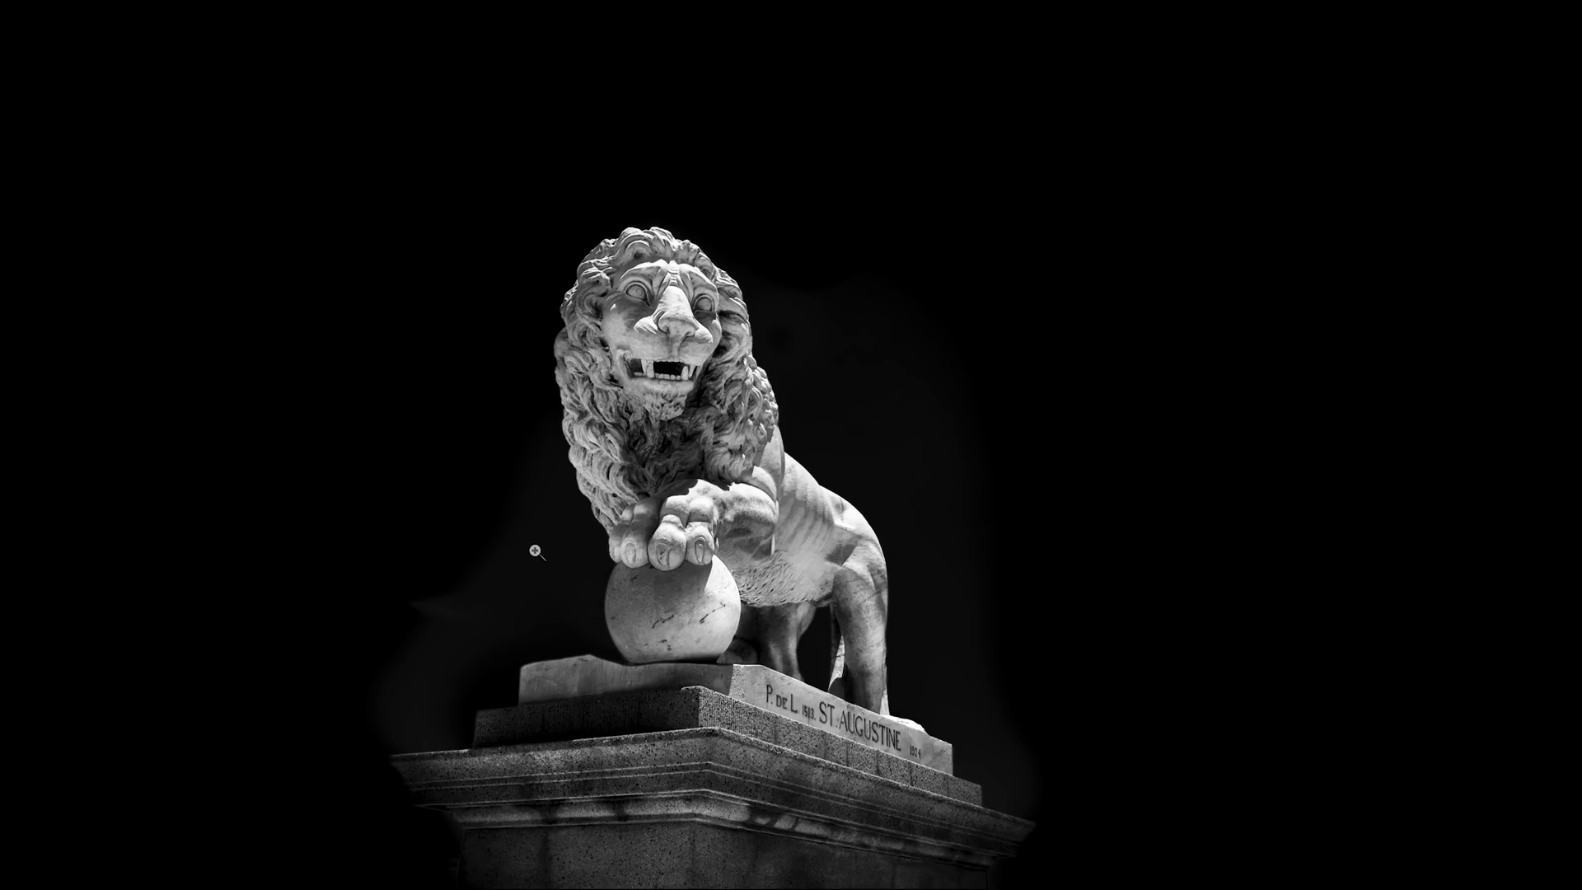
key(f)
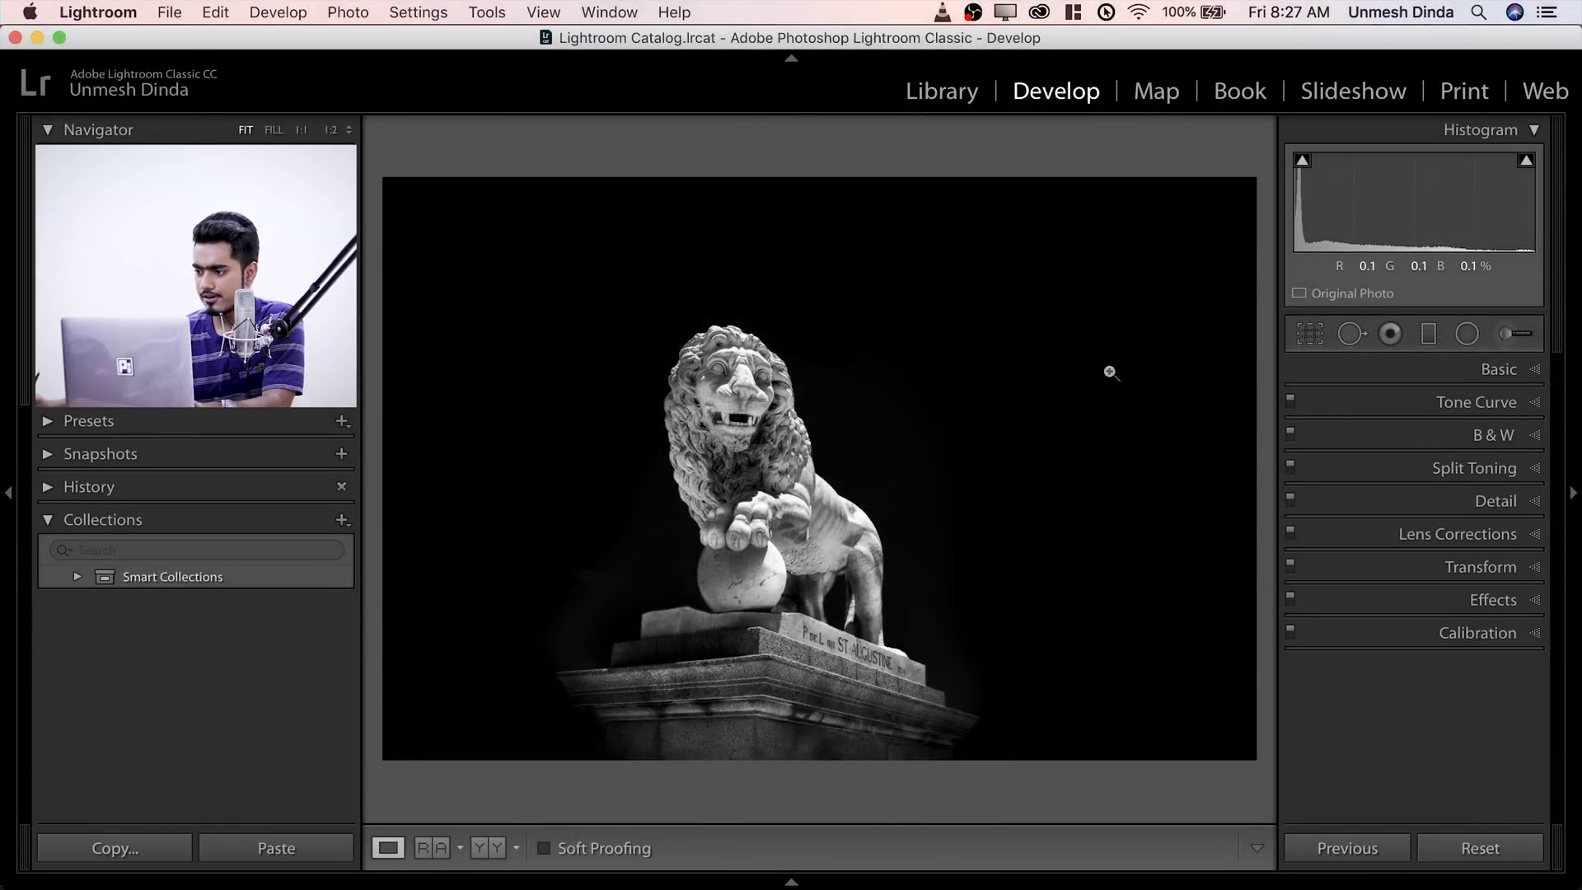
- In the Basic panel, set Blacks −100, Whites +56 and Contrast +34, then zoom to the chest
click(1488, 371)
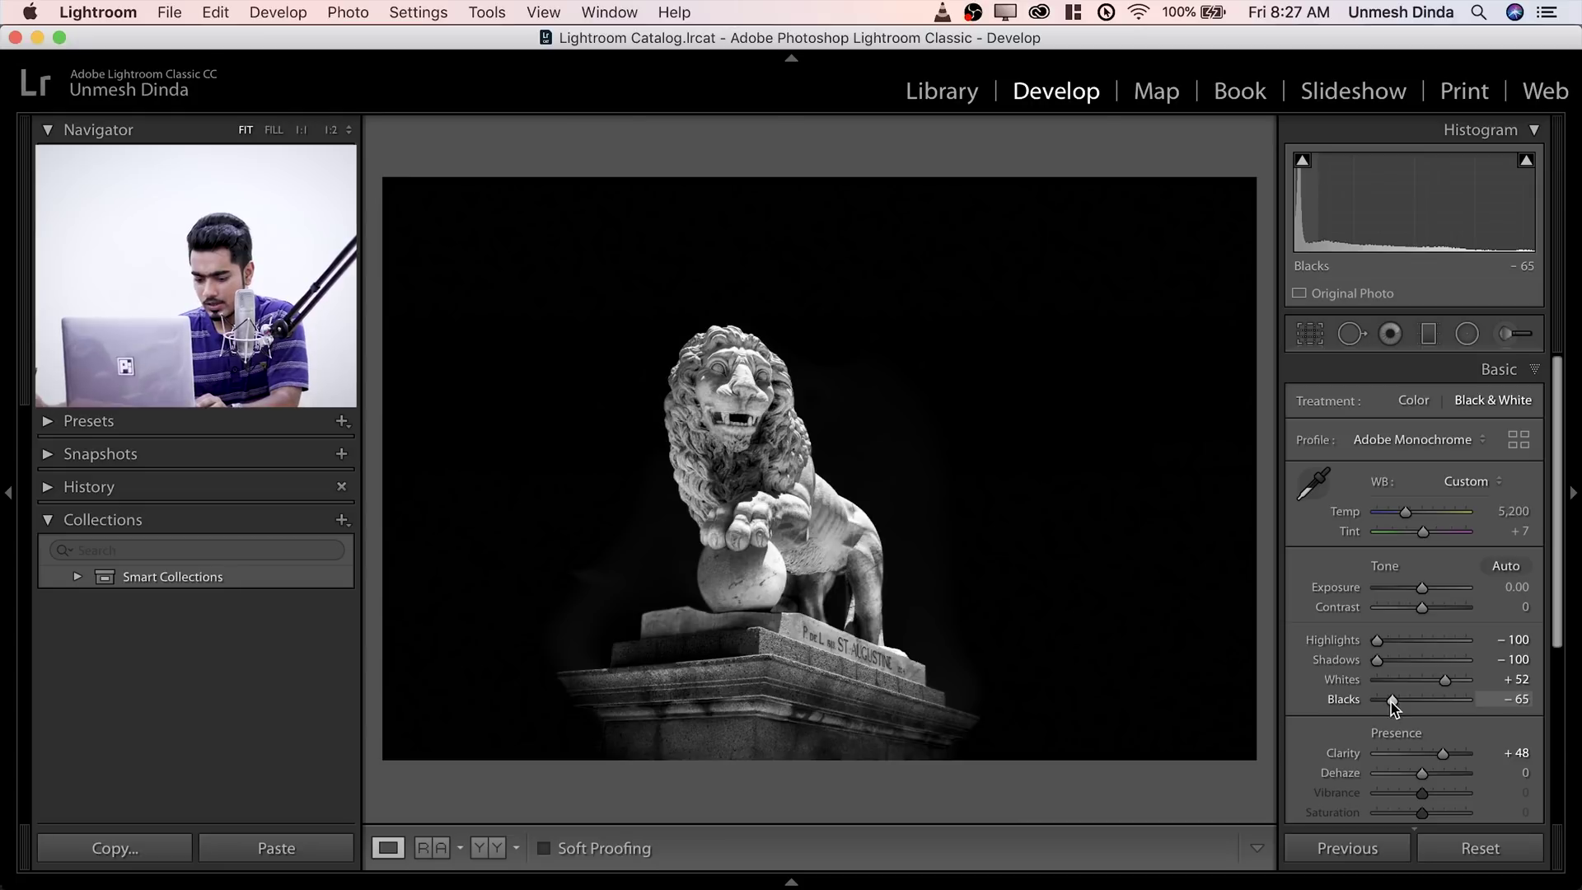
drag(1394, 708, 1376, 706)
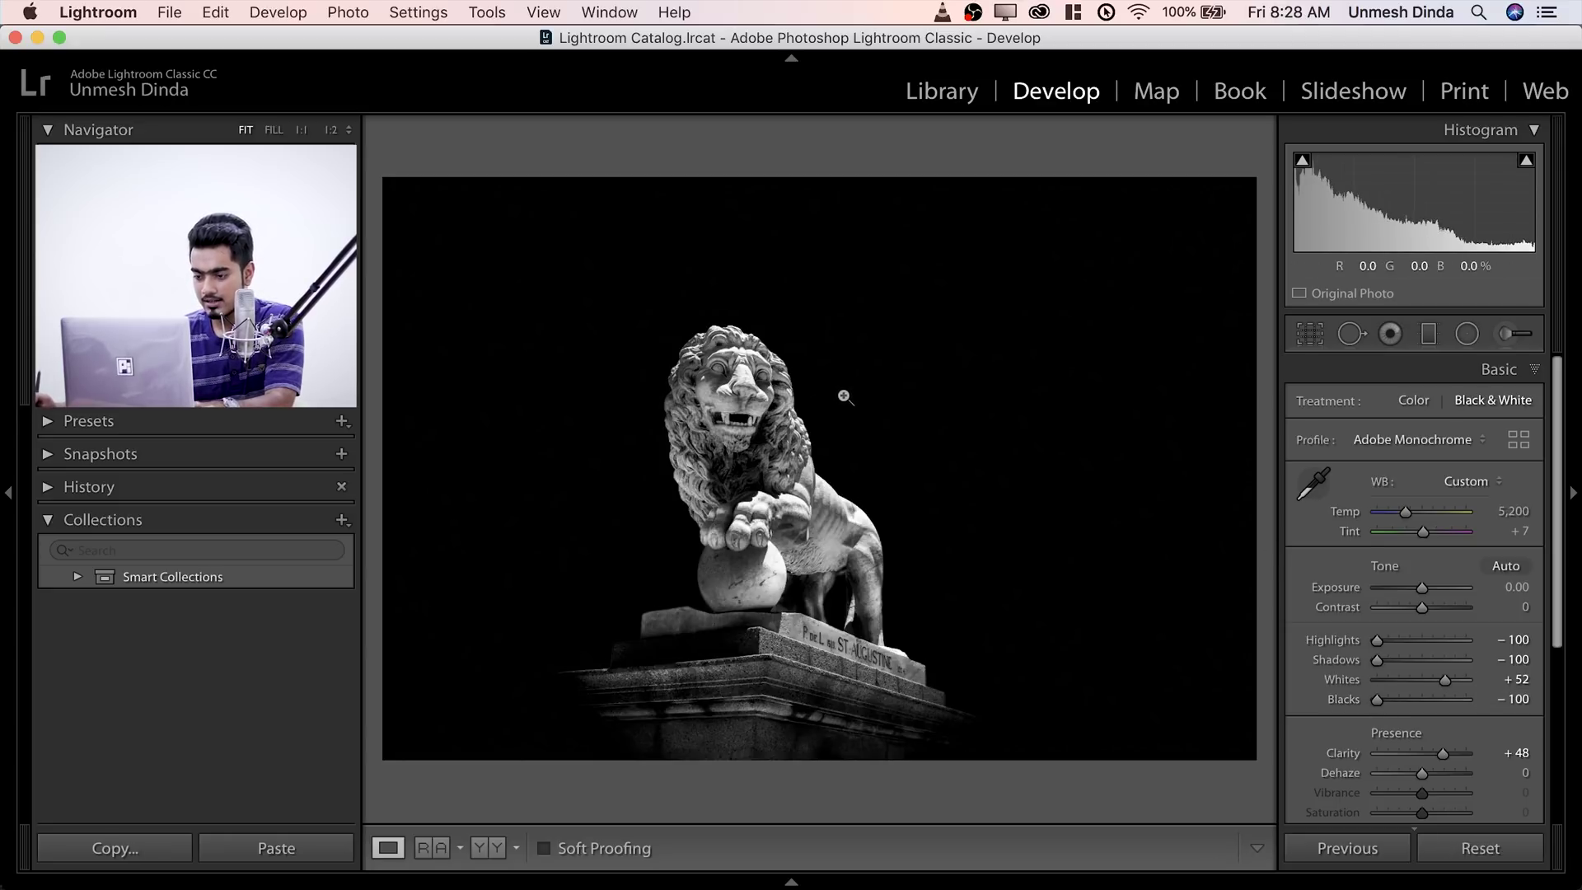
key(f)
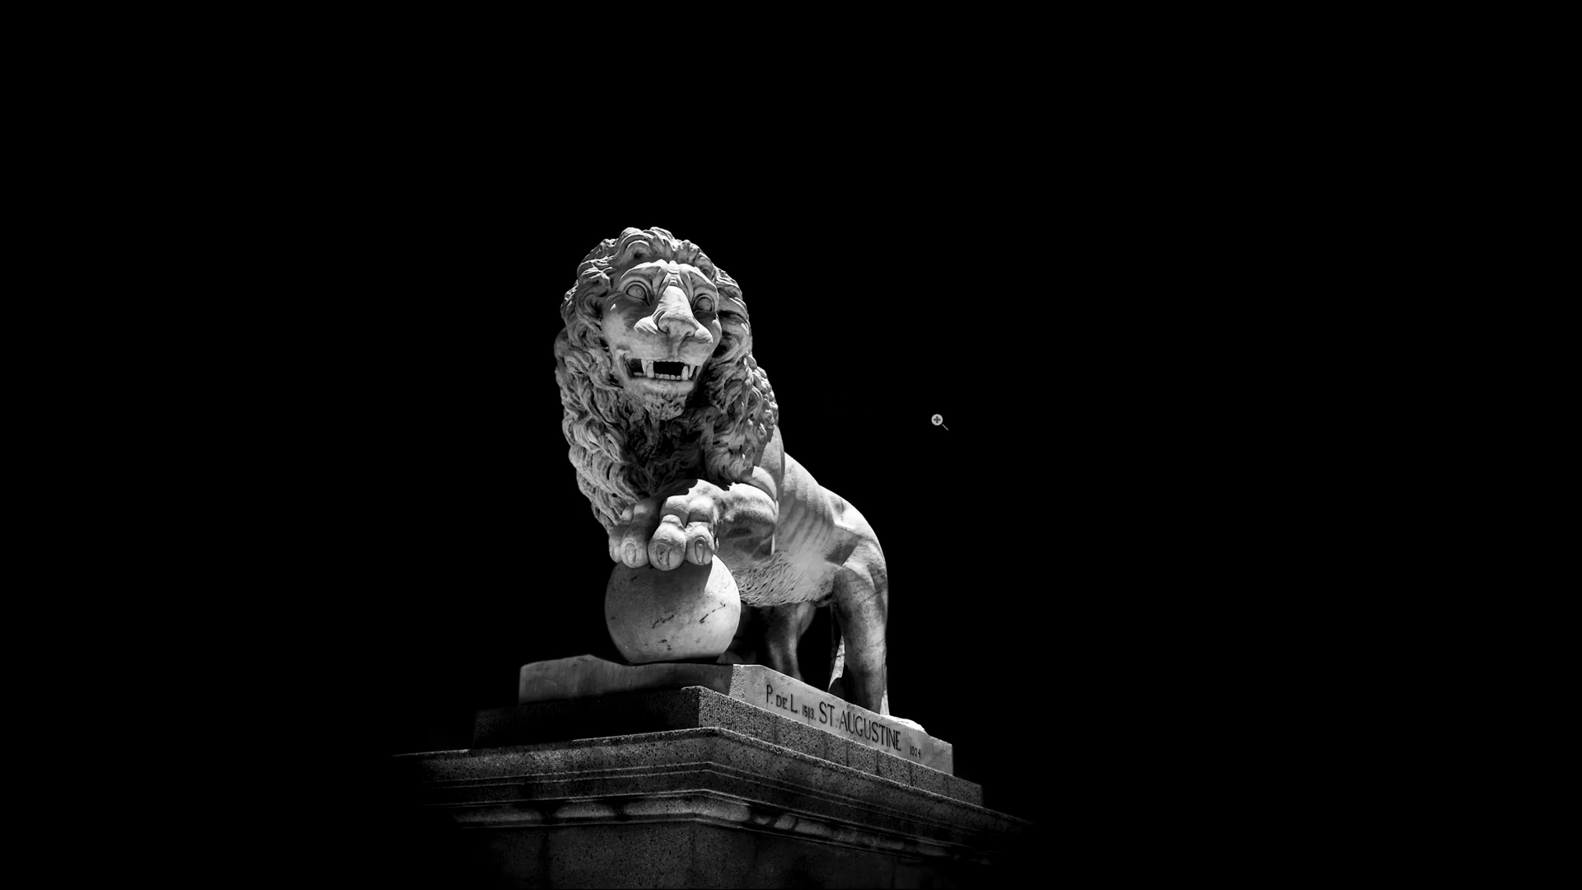
key(f)
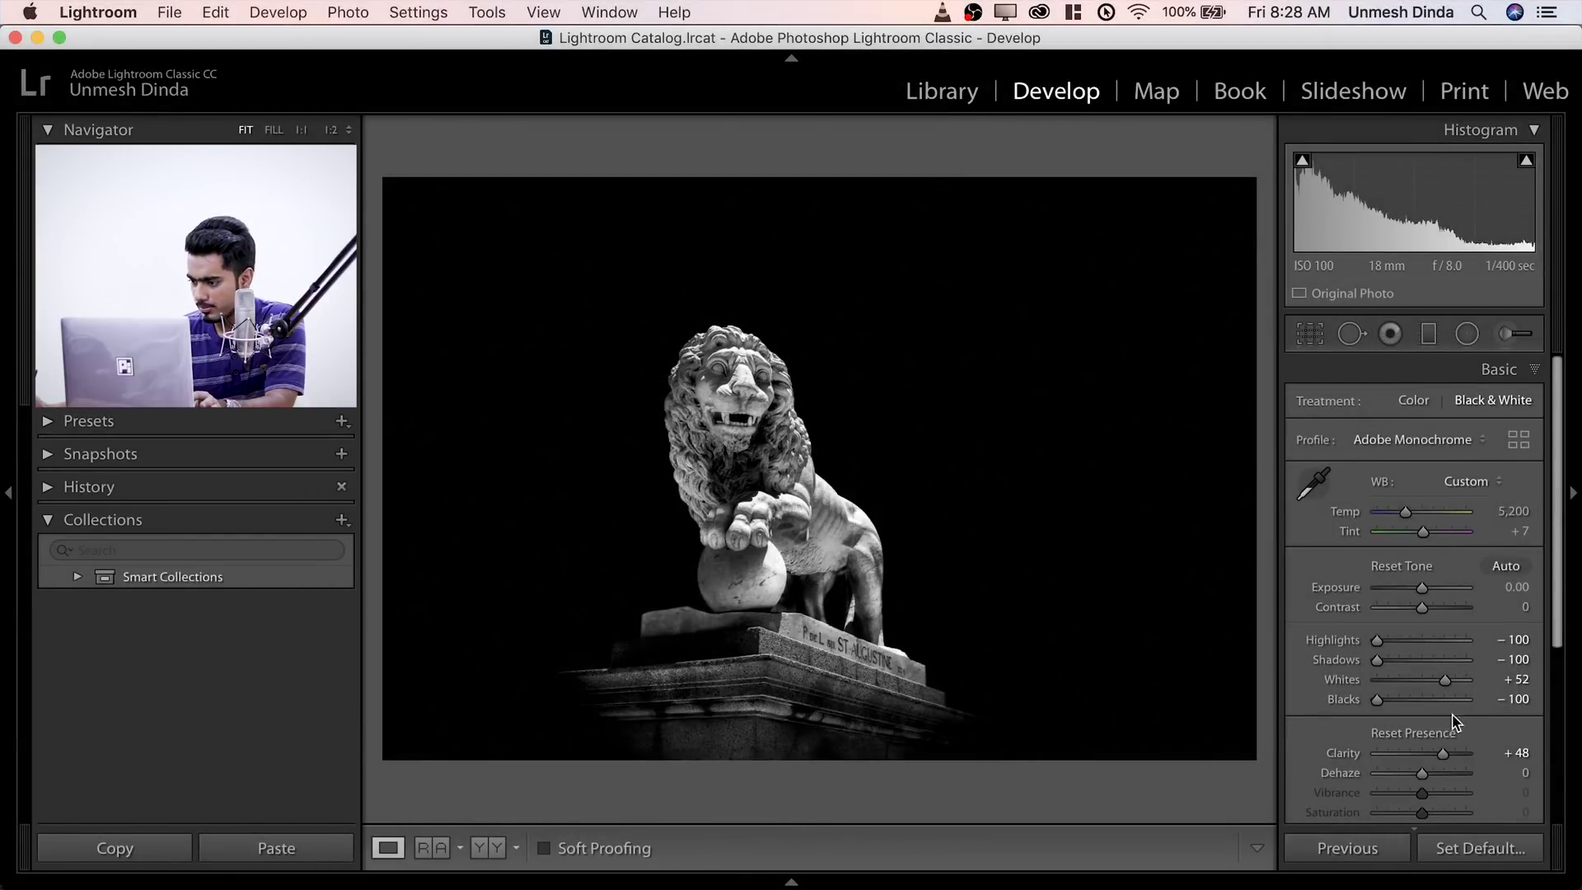
drag(1448, 682, 1446, 683)
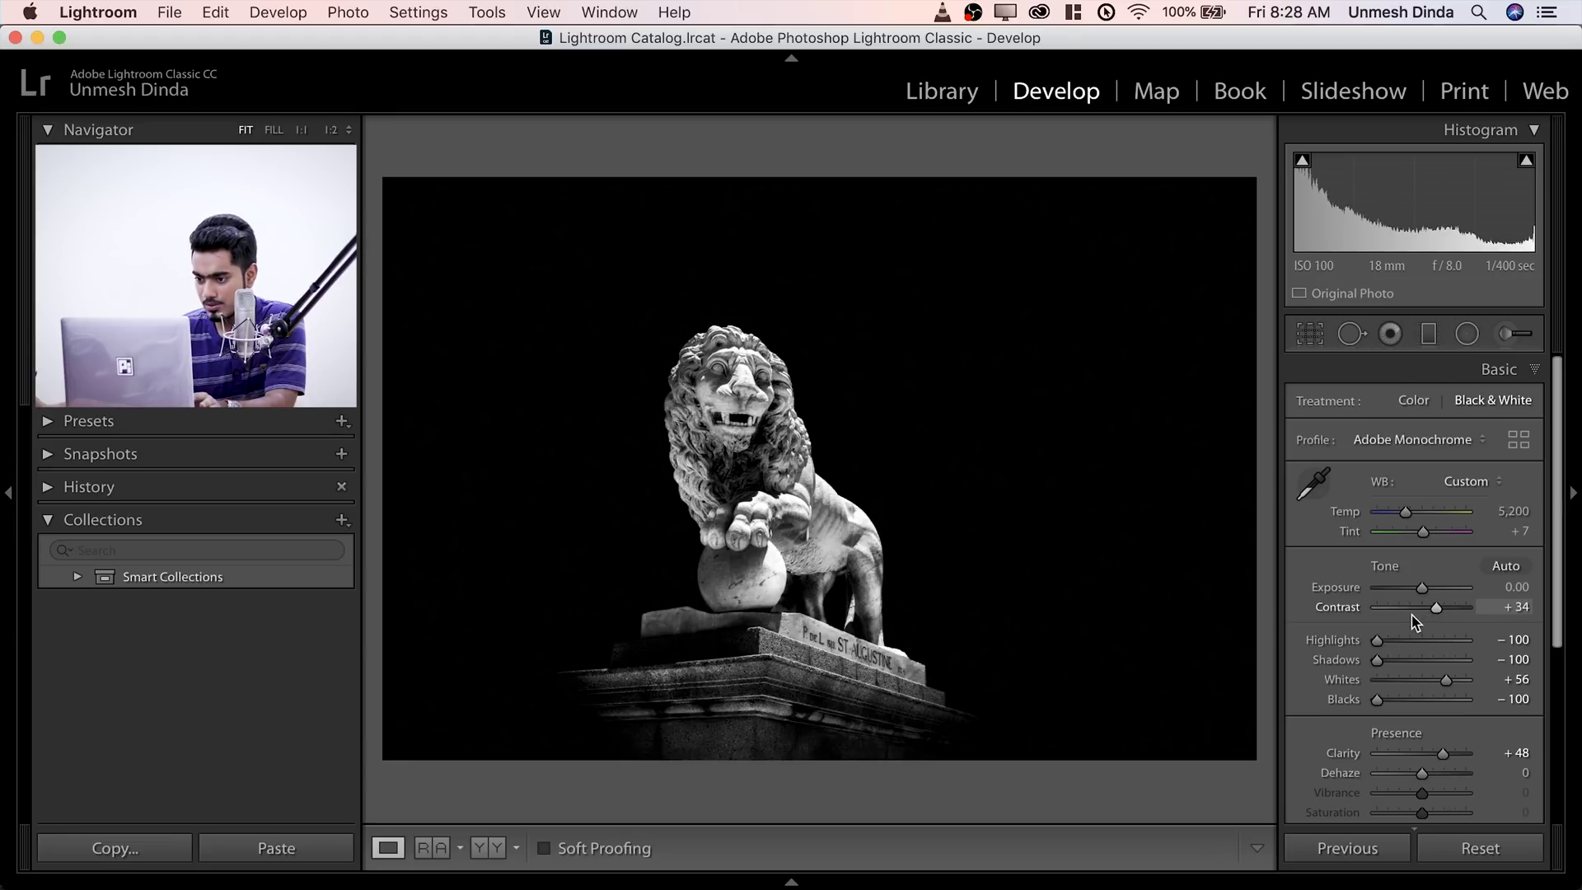
click(741, 470)
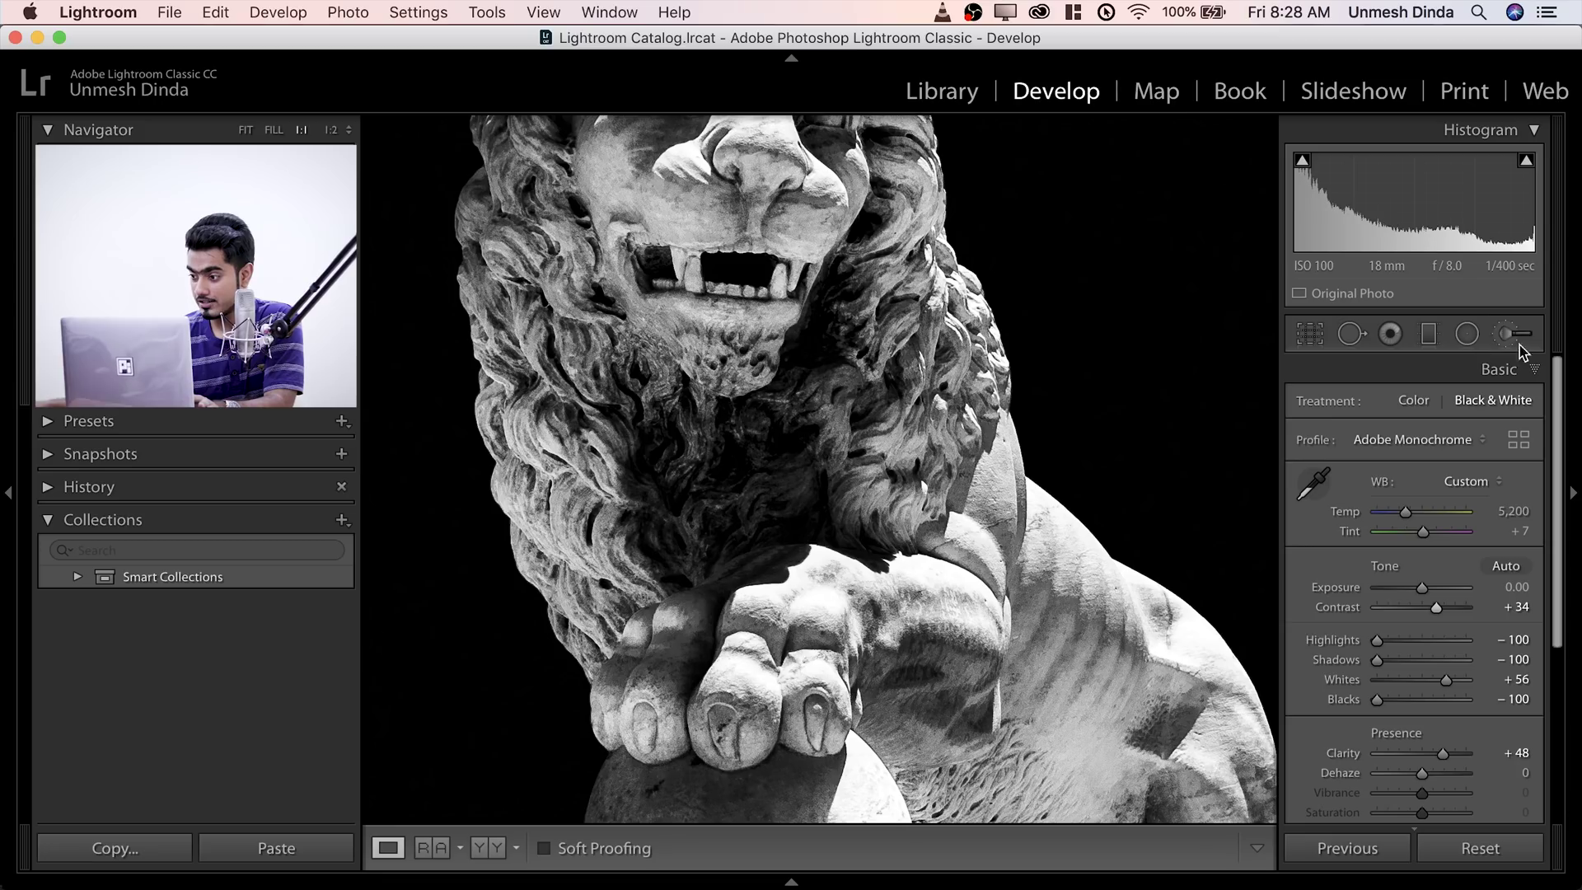
- Reopen the Adjustment Brush and select the existing darkening adjustment pinned on the nose
click(1511, 333)
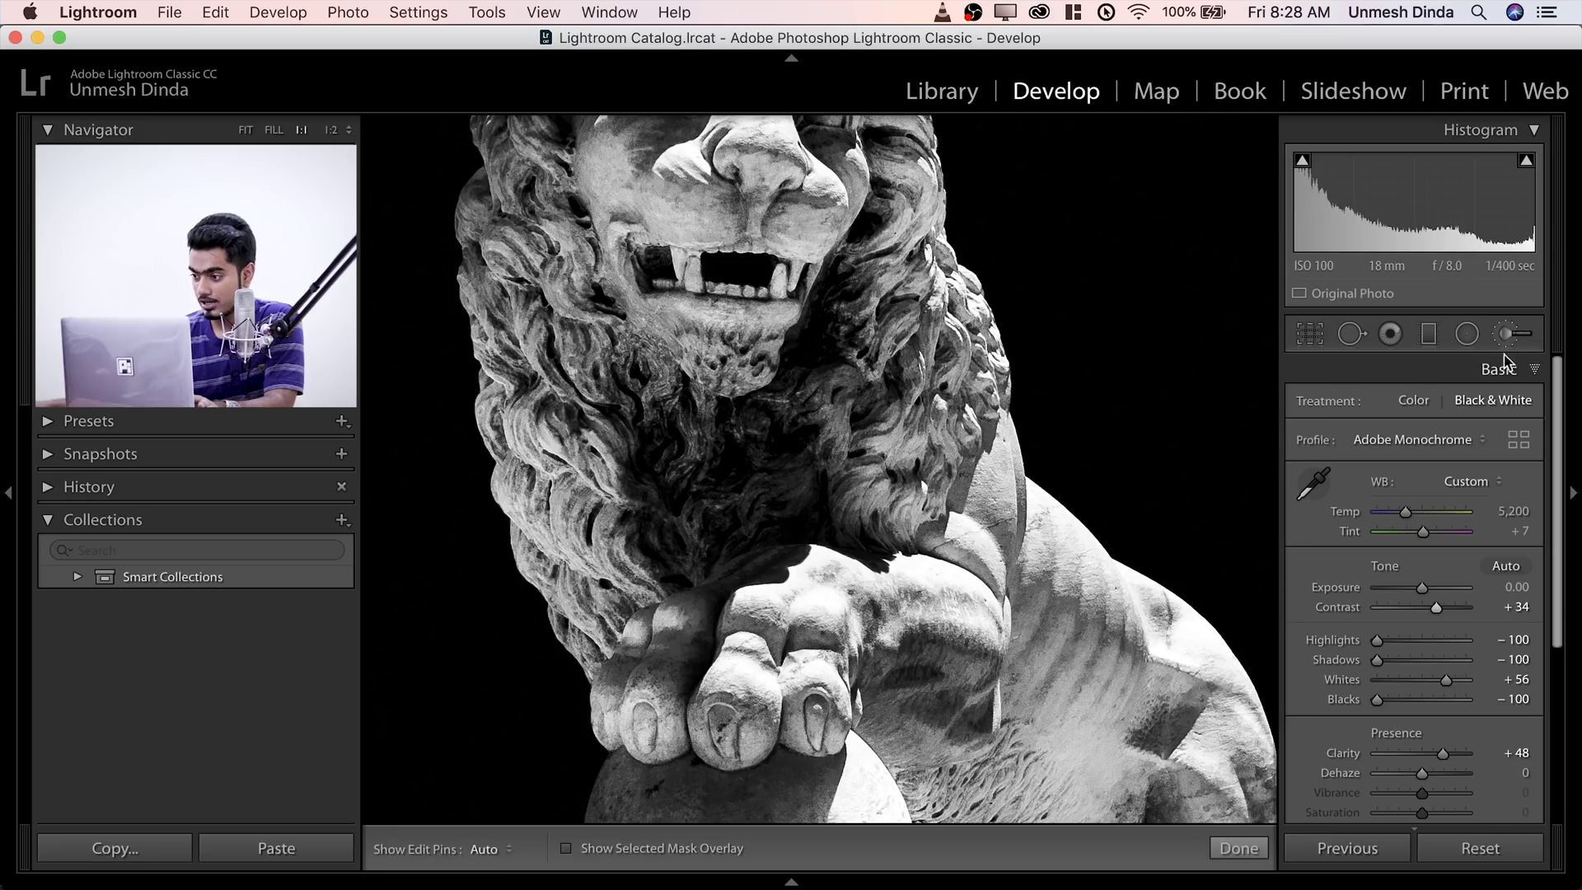
scroll(773, 276, up, 5)
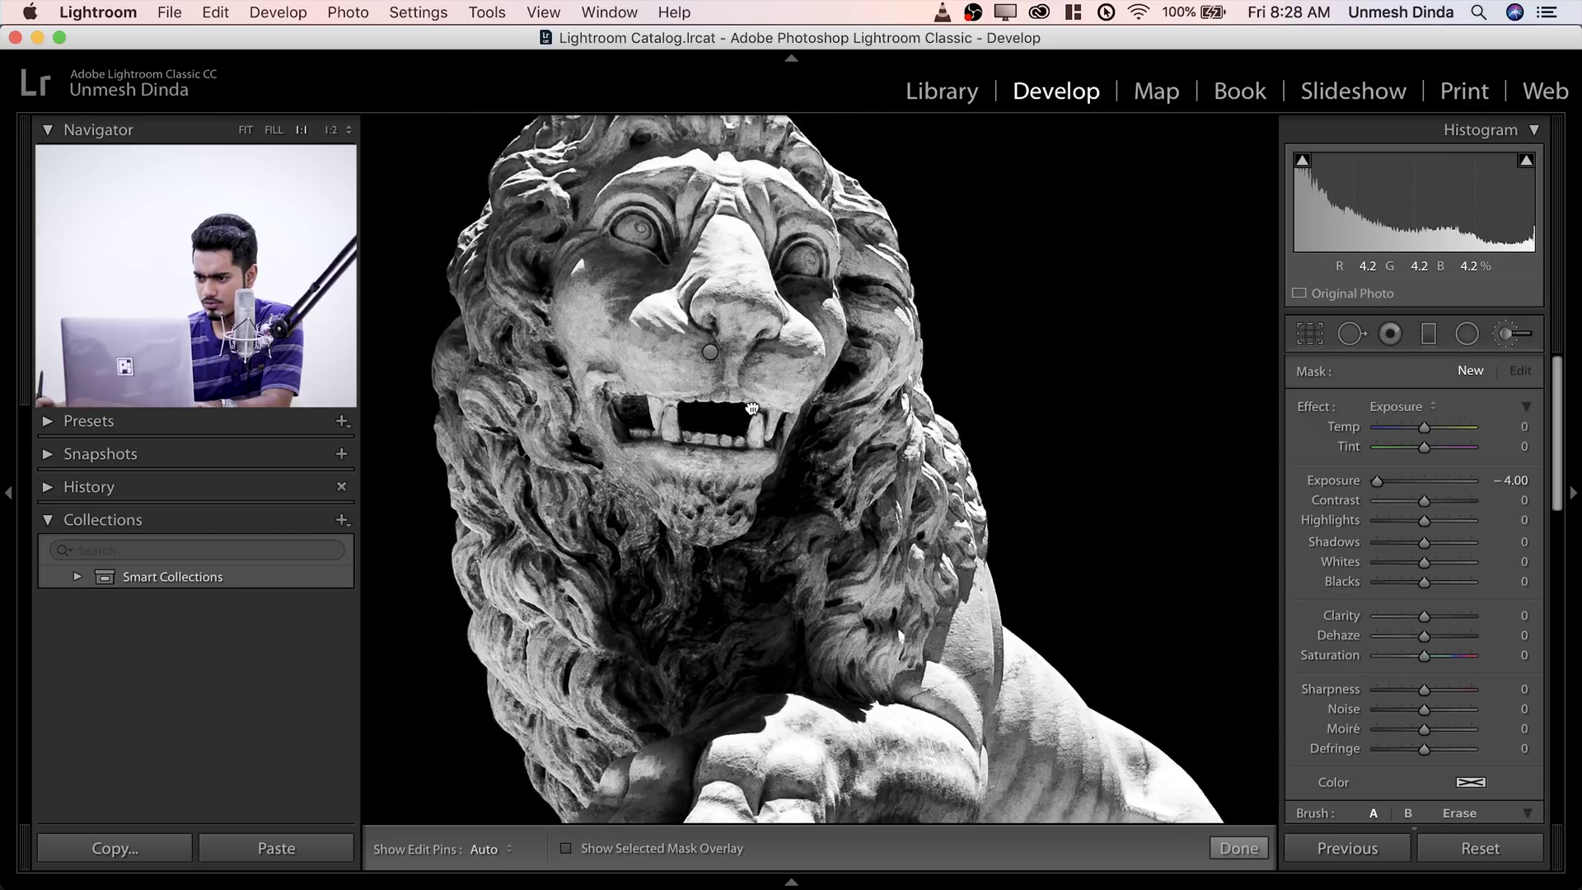
click(717, 353)
scroll(962, 388, down, 4)
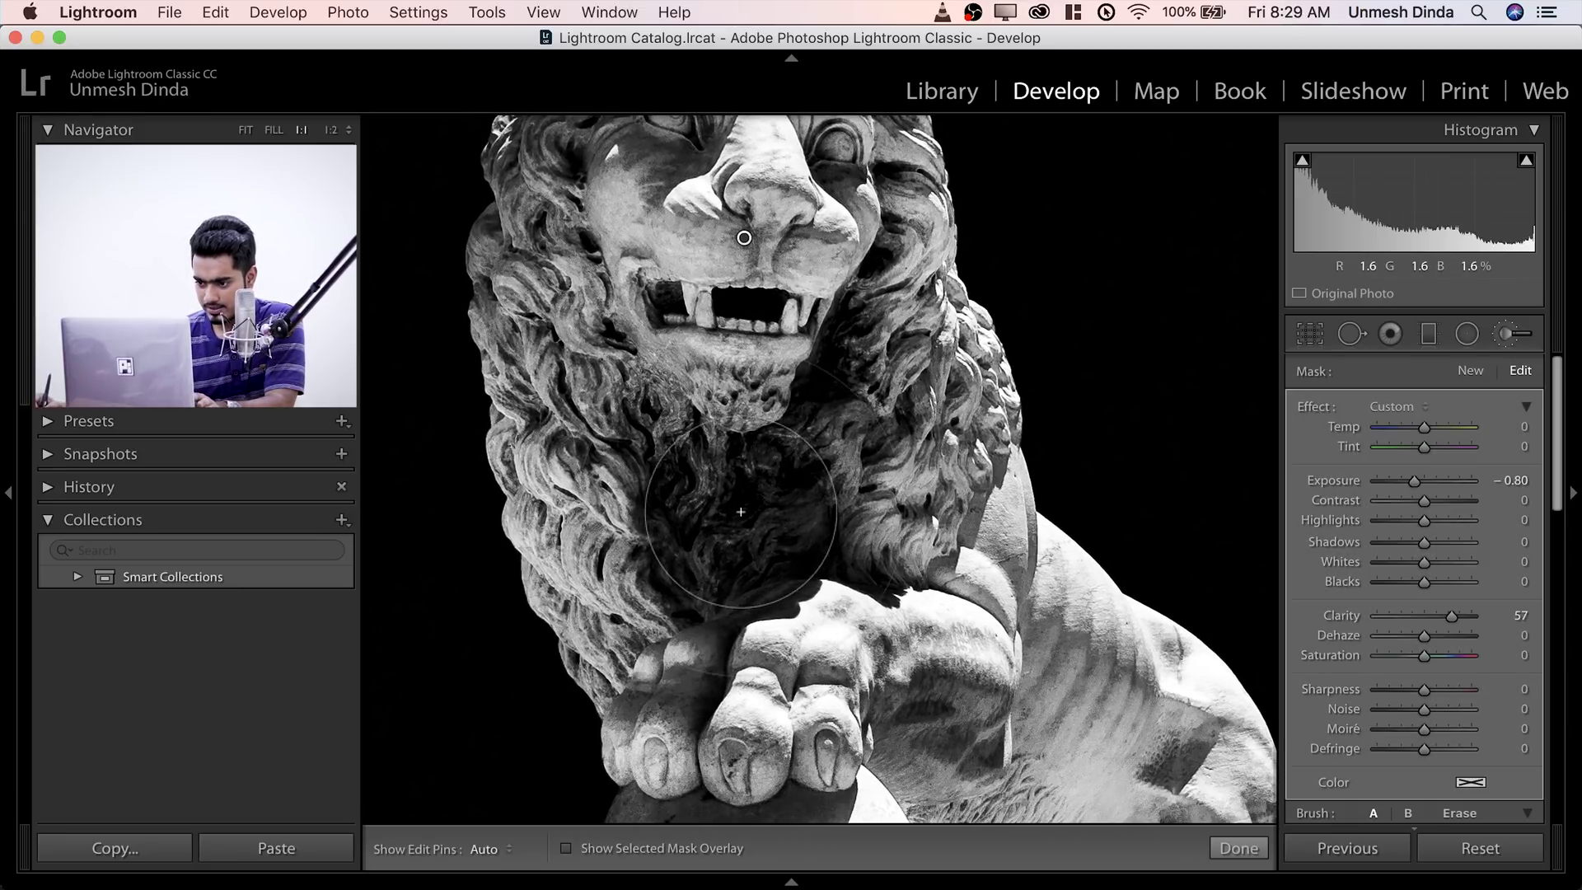
- Erase the darkening mask from the lion's chest and mane so that area brightens
key(alt)
mouse_move(712, 553)
mouse_down()
mouse_move(675, 481)
mouse_move(668, 511)
mouse_move(655, 490)
mouse_move(707, 616)
mouse_move(848, 534)
mouse_move(854, 469)
mouse_move(827, 562)
mouse_move(679, 579)
mouse_move(658, 504)
mouse_up()
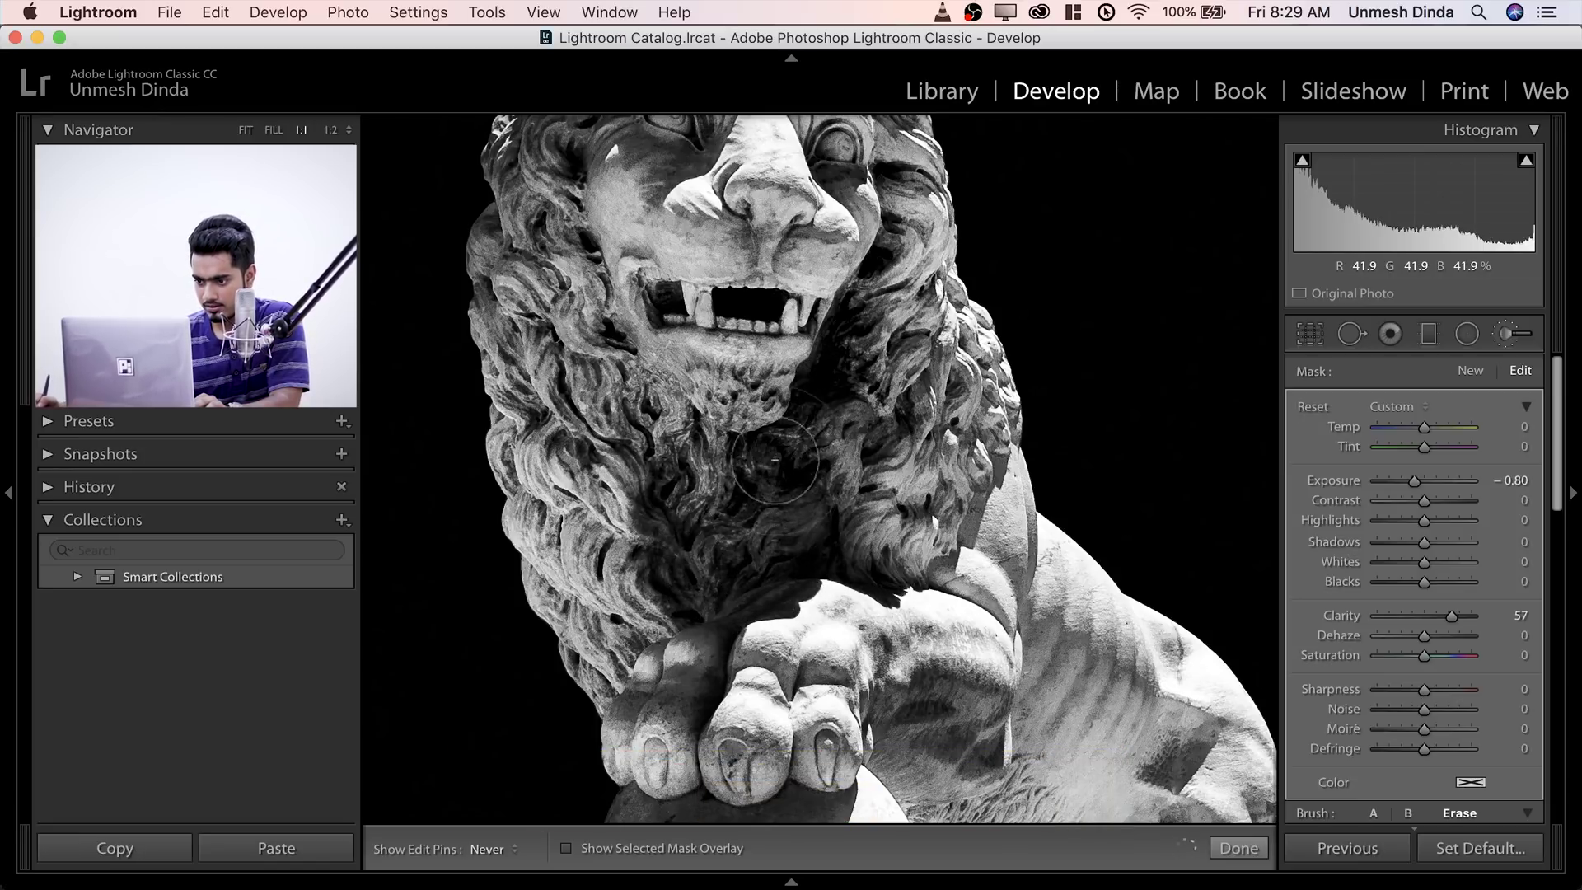
drag(778, 453, 792, 461)
click(867, 461)
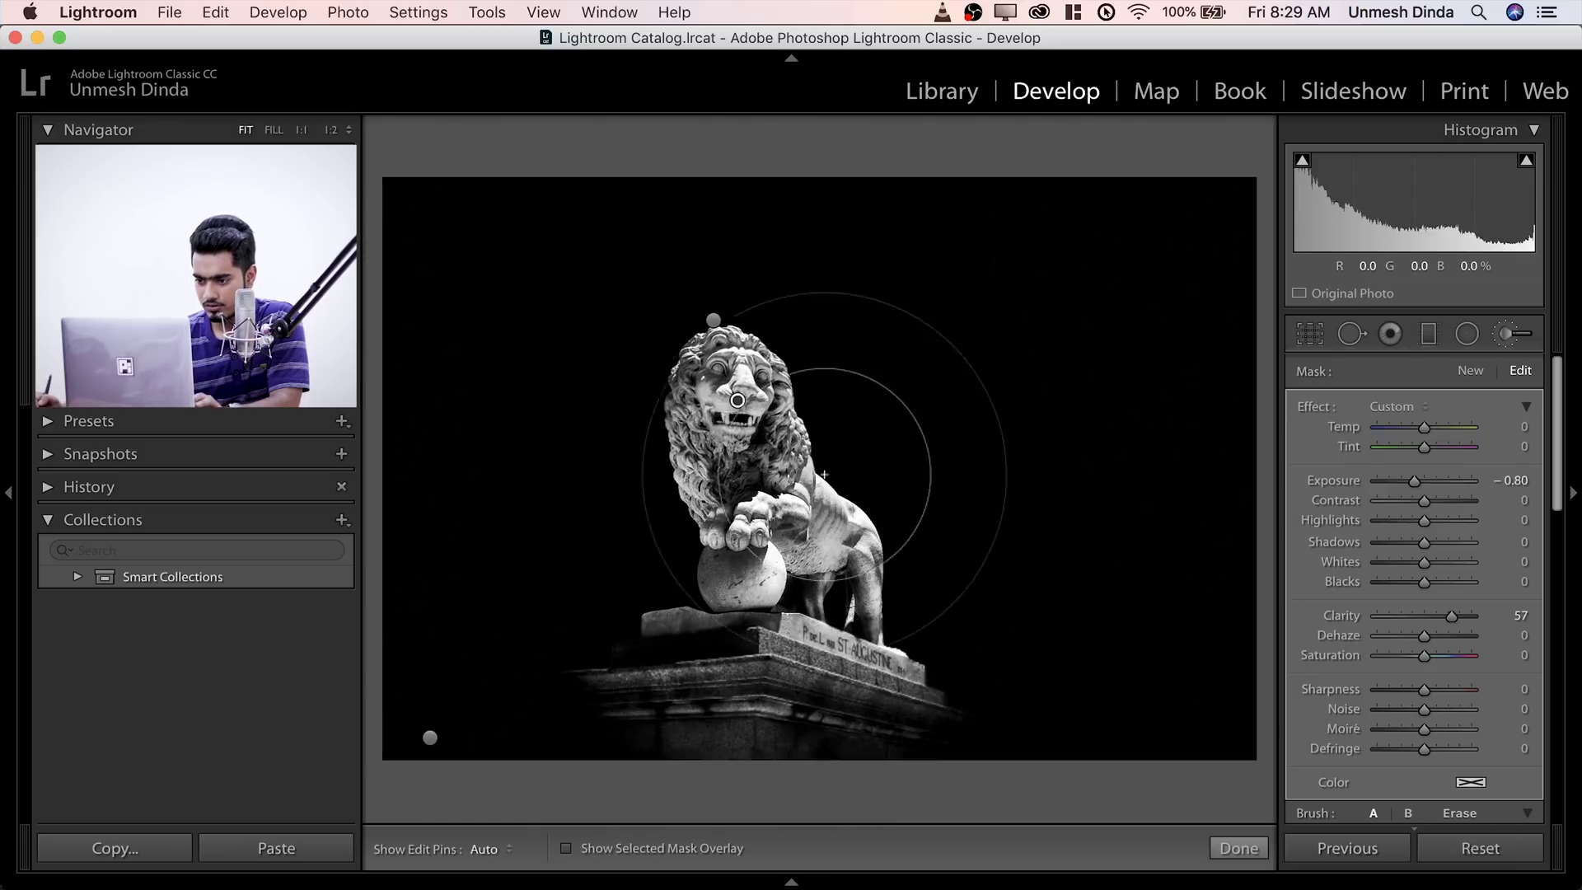
scroll(848, 462, down, 10)
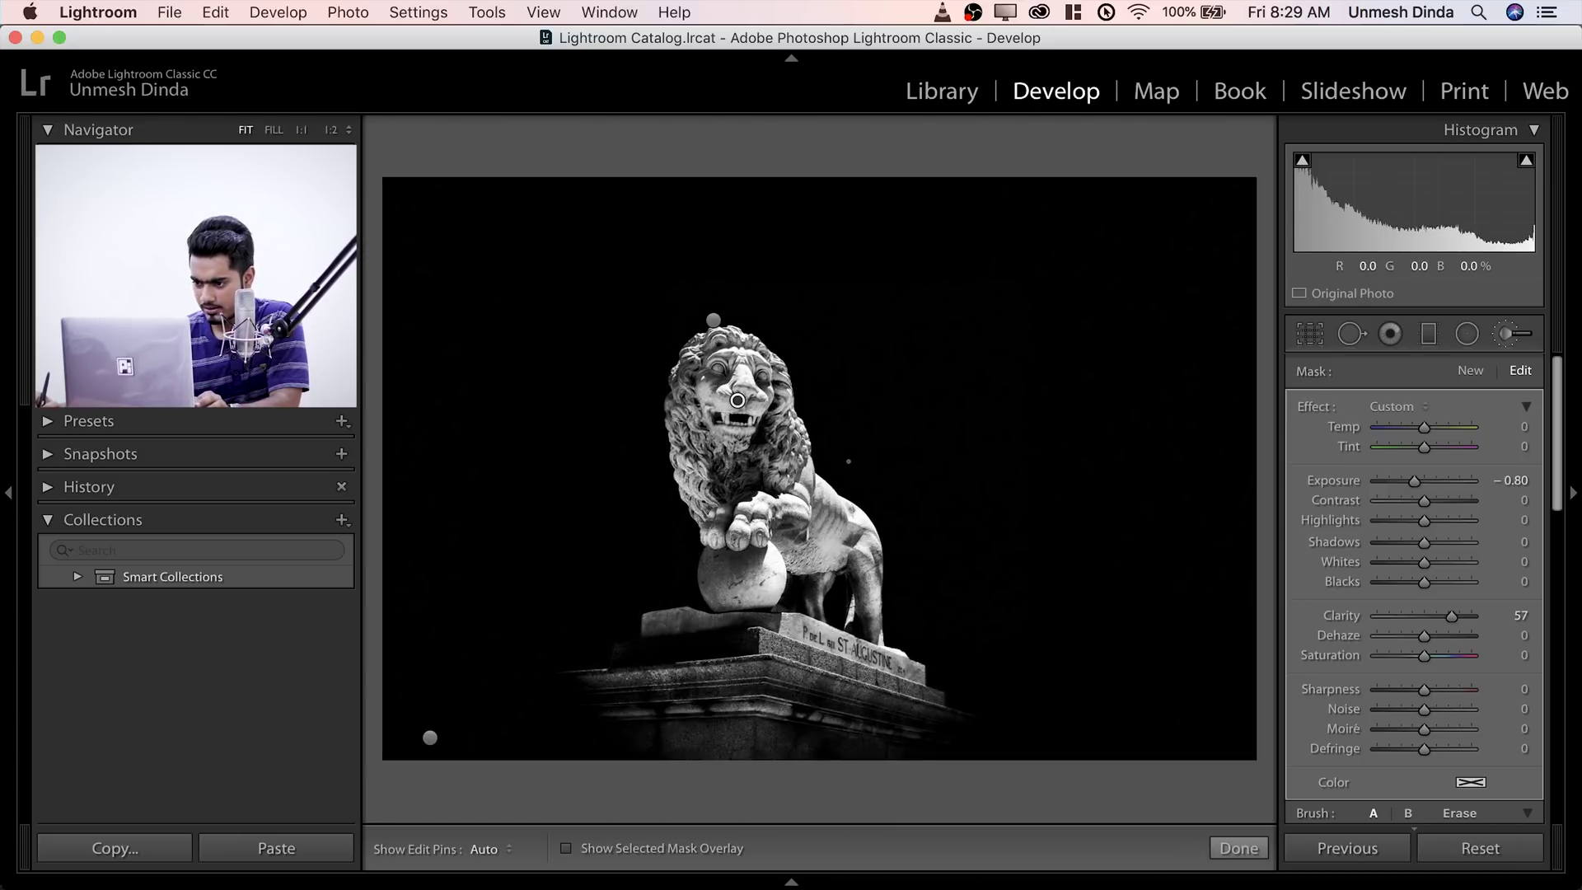
key(alt)
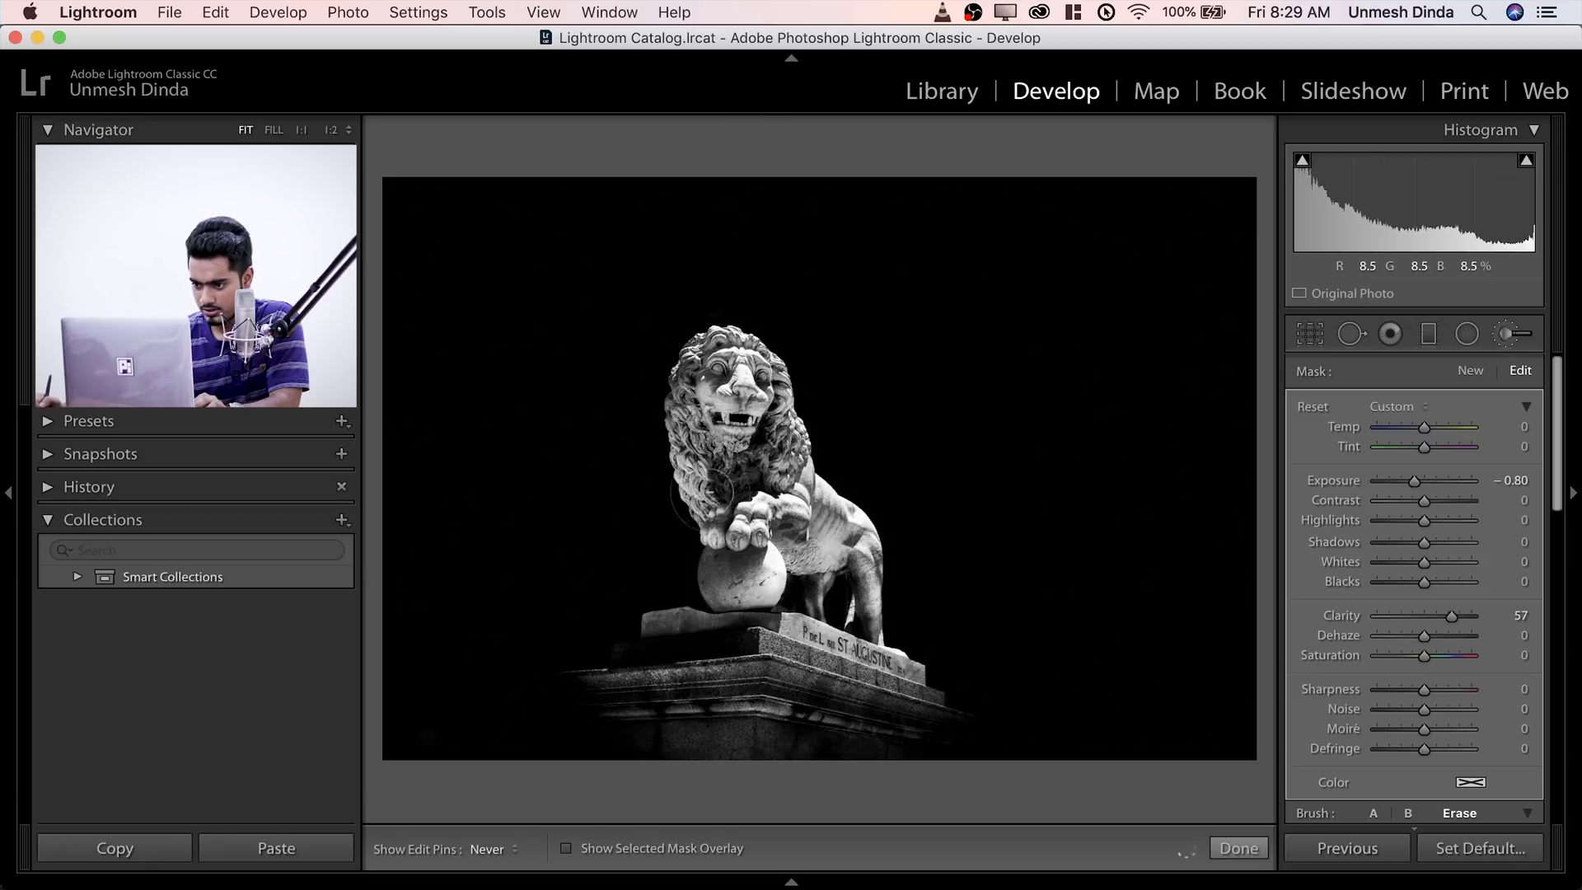
drag(727, 488, 754, 478)
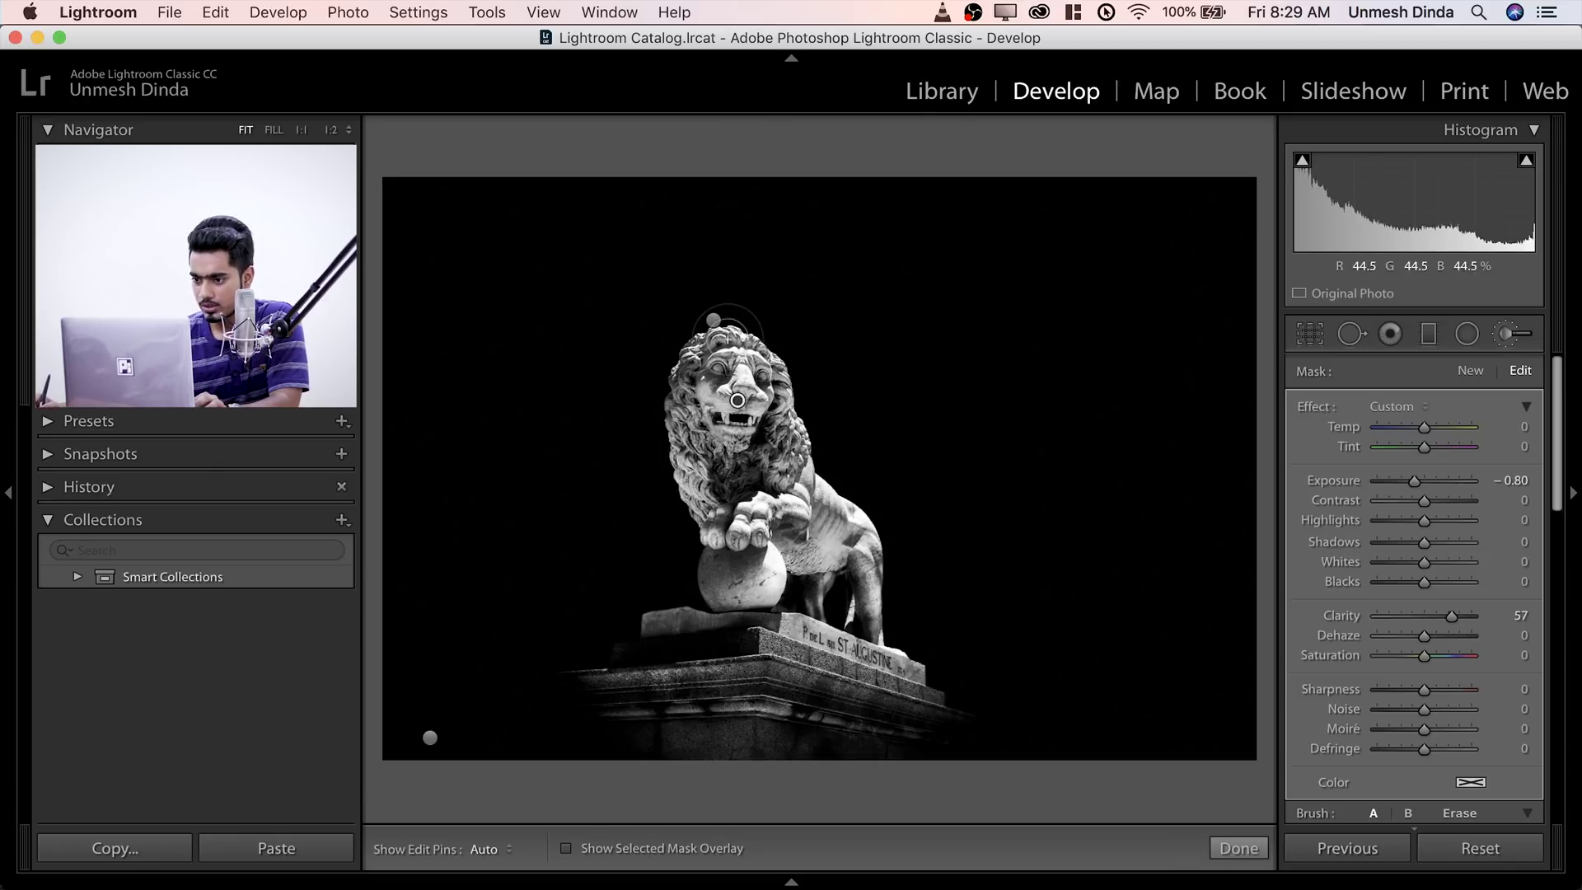
- Select the head-pin adjustment and undo the last two stray brush strokes near the head
click(713, 321)
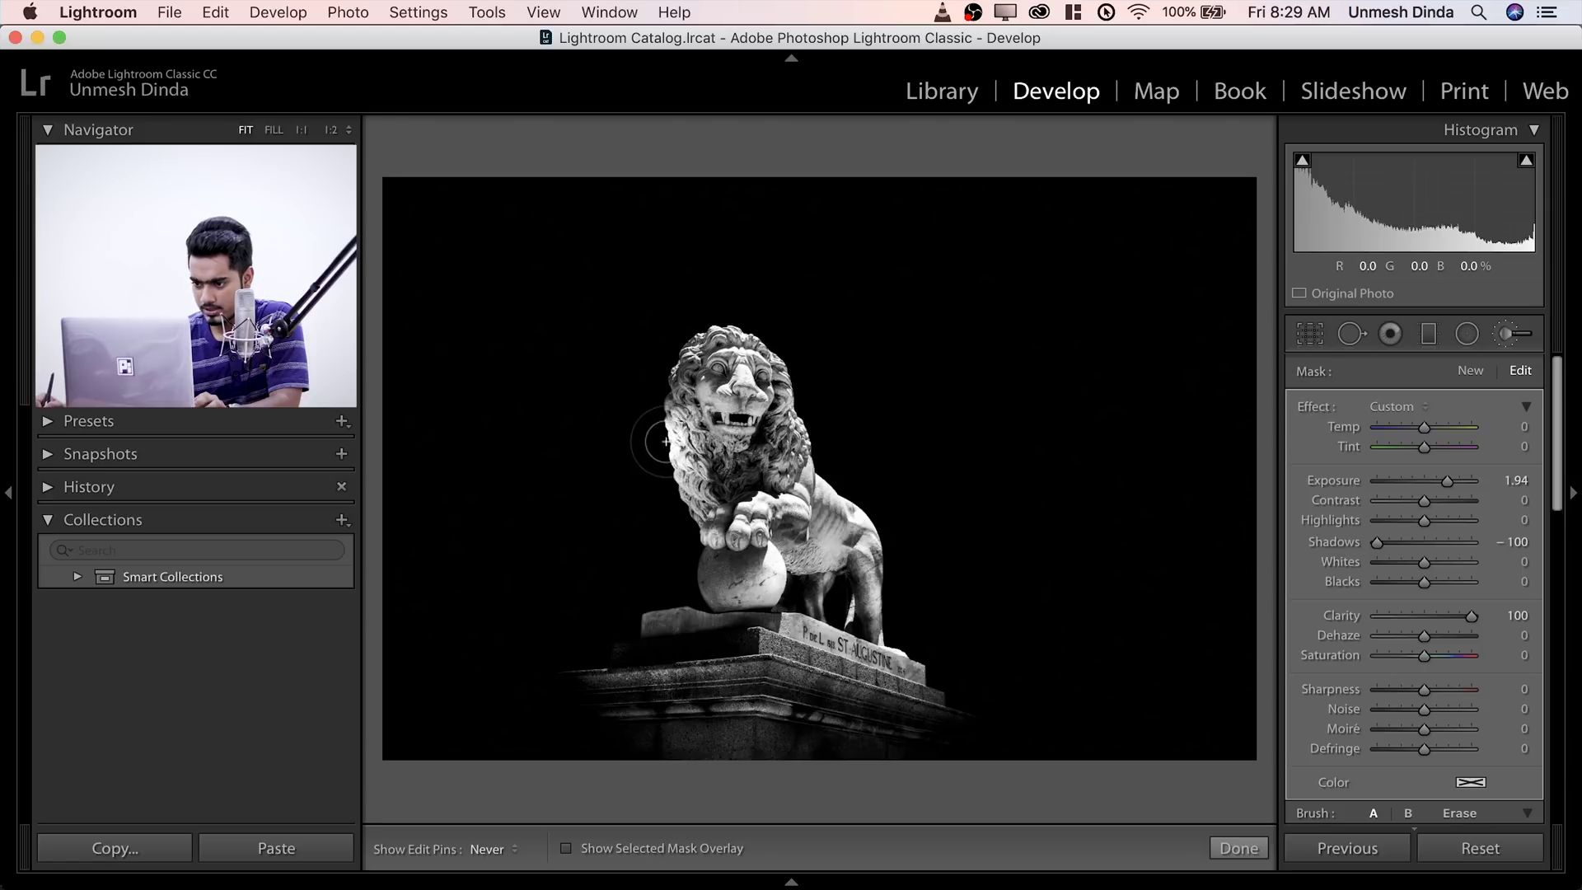
key(super+z)
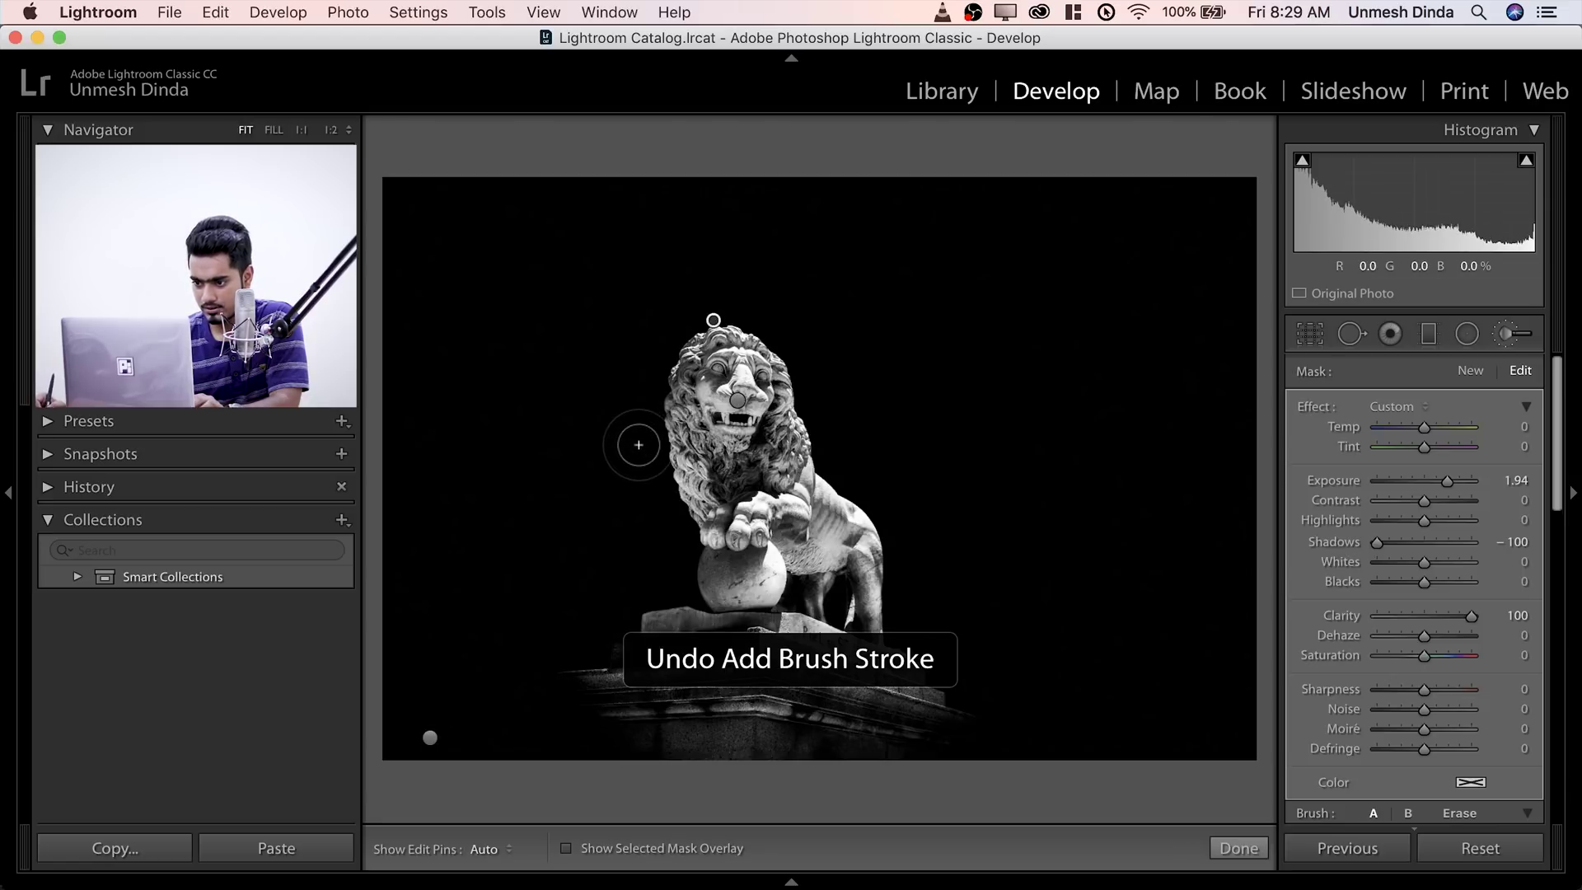
scroll(609, 436, up, 5)
key(h)
key(h)
key(super+z)
scroll(493, 570, up, 3)
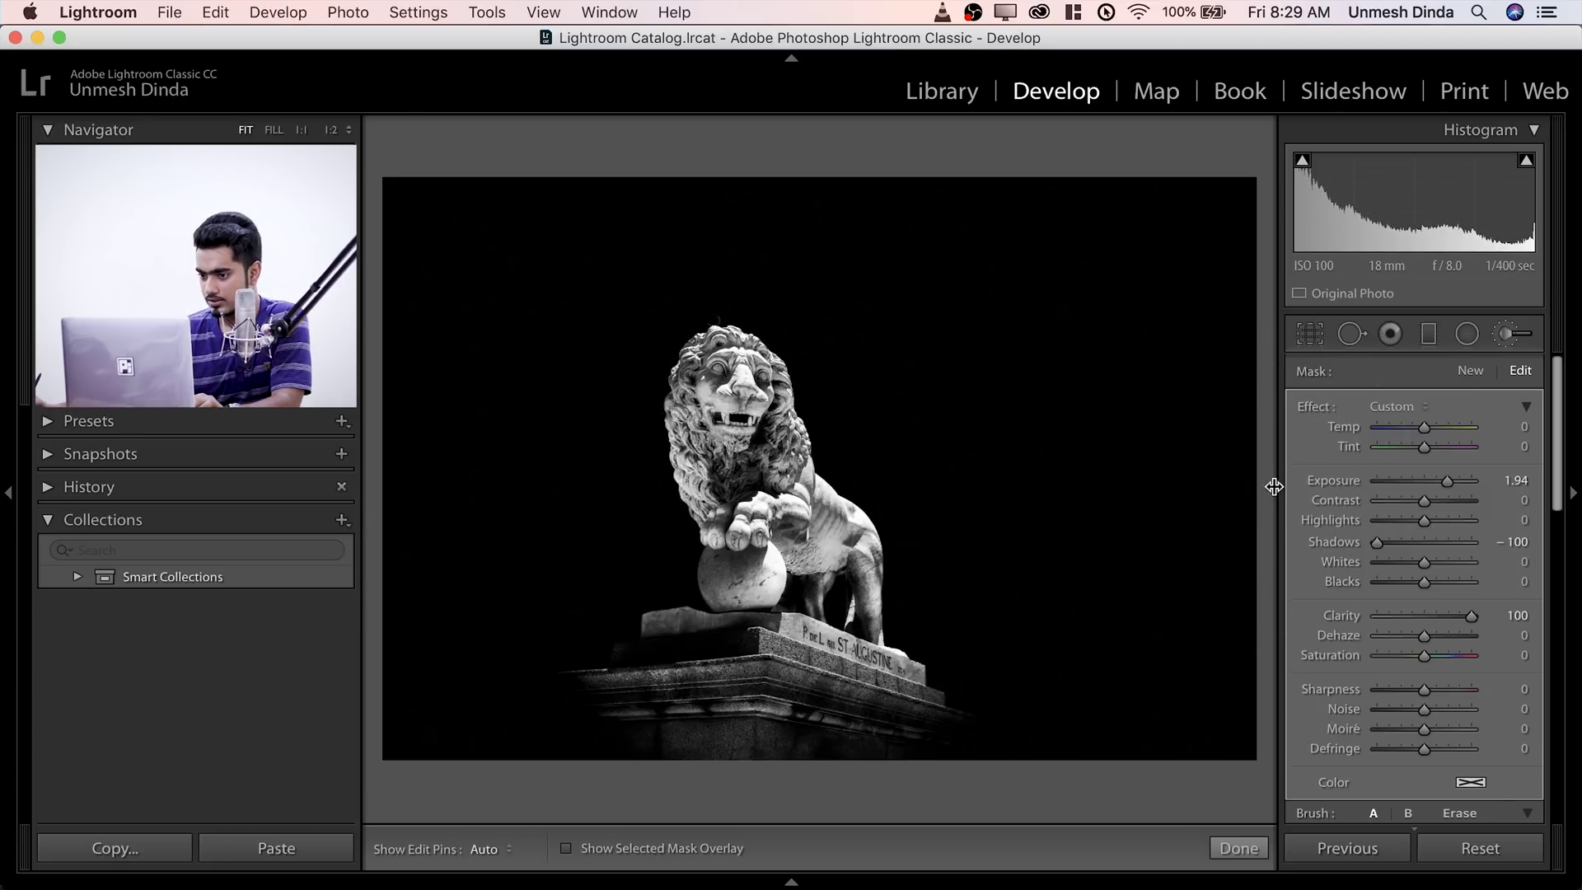
key(alt)
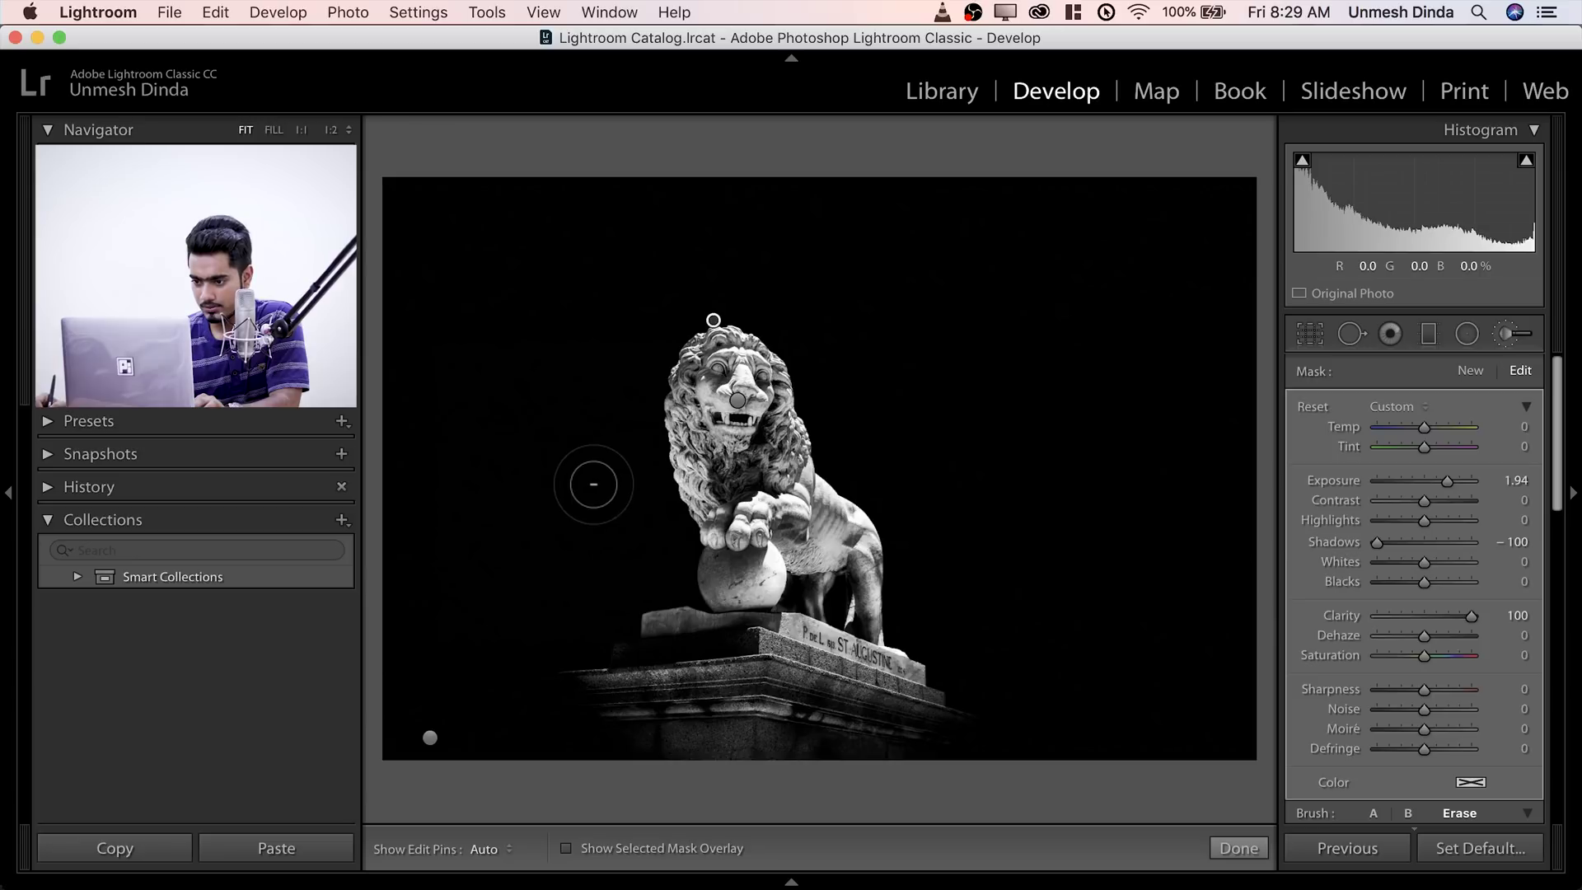
scroll(576, 459, up, 3)
key(h)
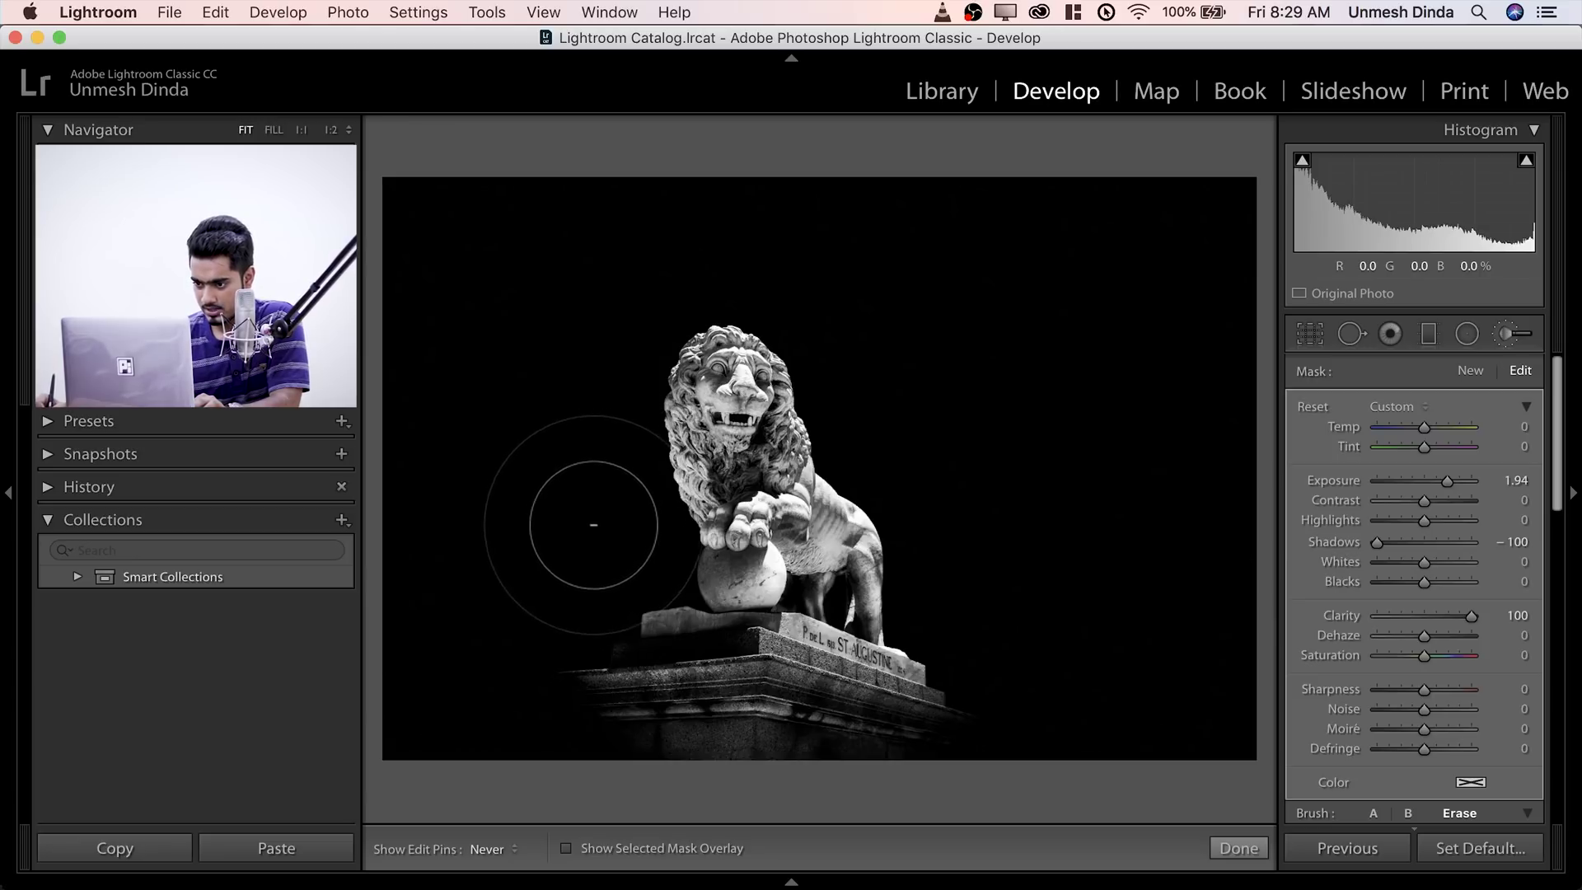
key(h)
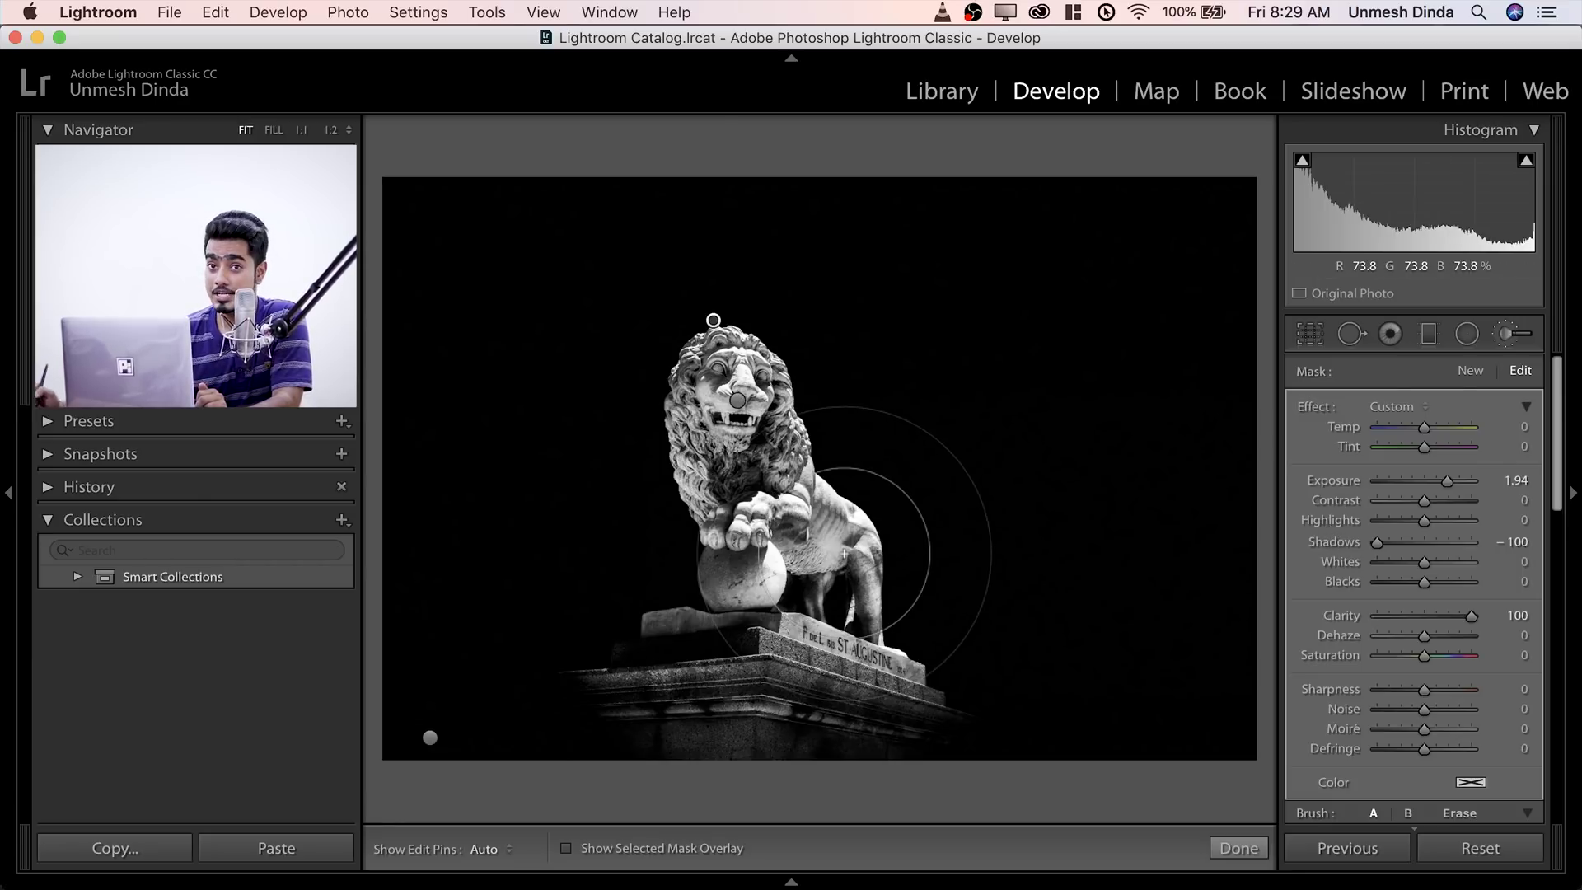
- Check the plinth inscription up close, then start a new Exposure +4.00 brush adjustment
click(837, 646)
click(910, 643)
click(1470, 371)
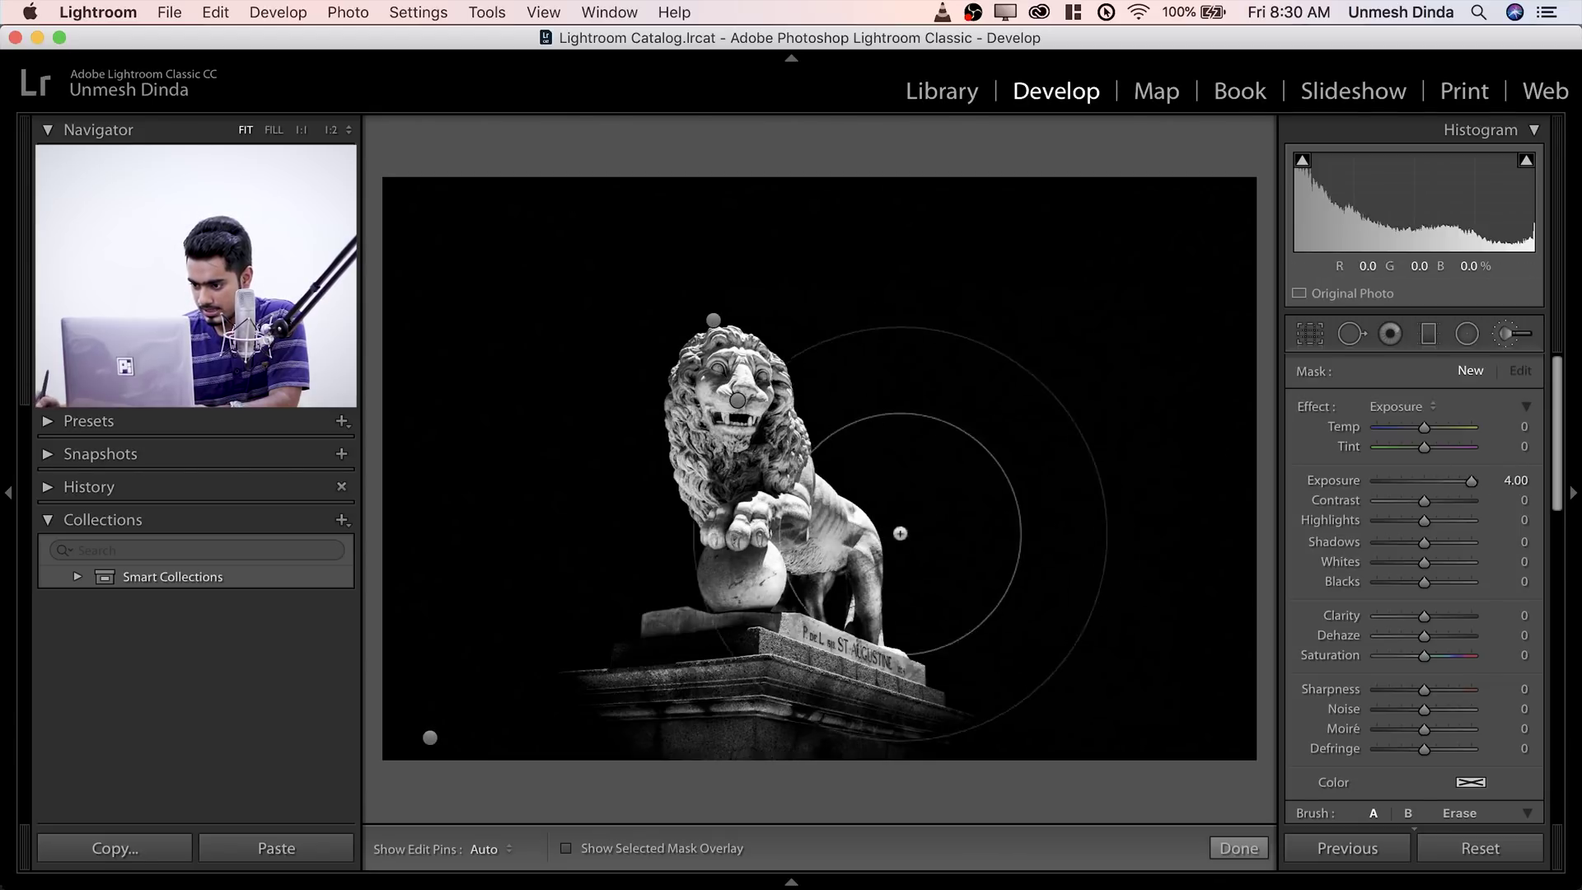
- Paint a smaller brightening brush over the plinth and the lion's lower body, undoing a stray hind-leg stroke
key([)
key([)
key([)
key([)
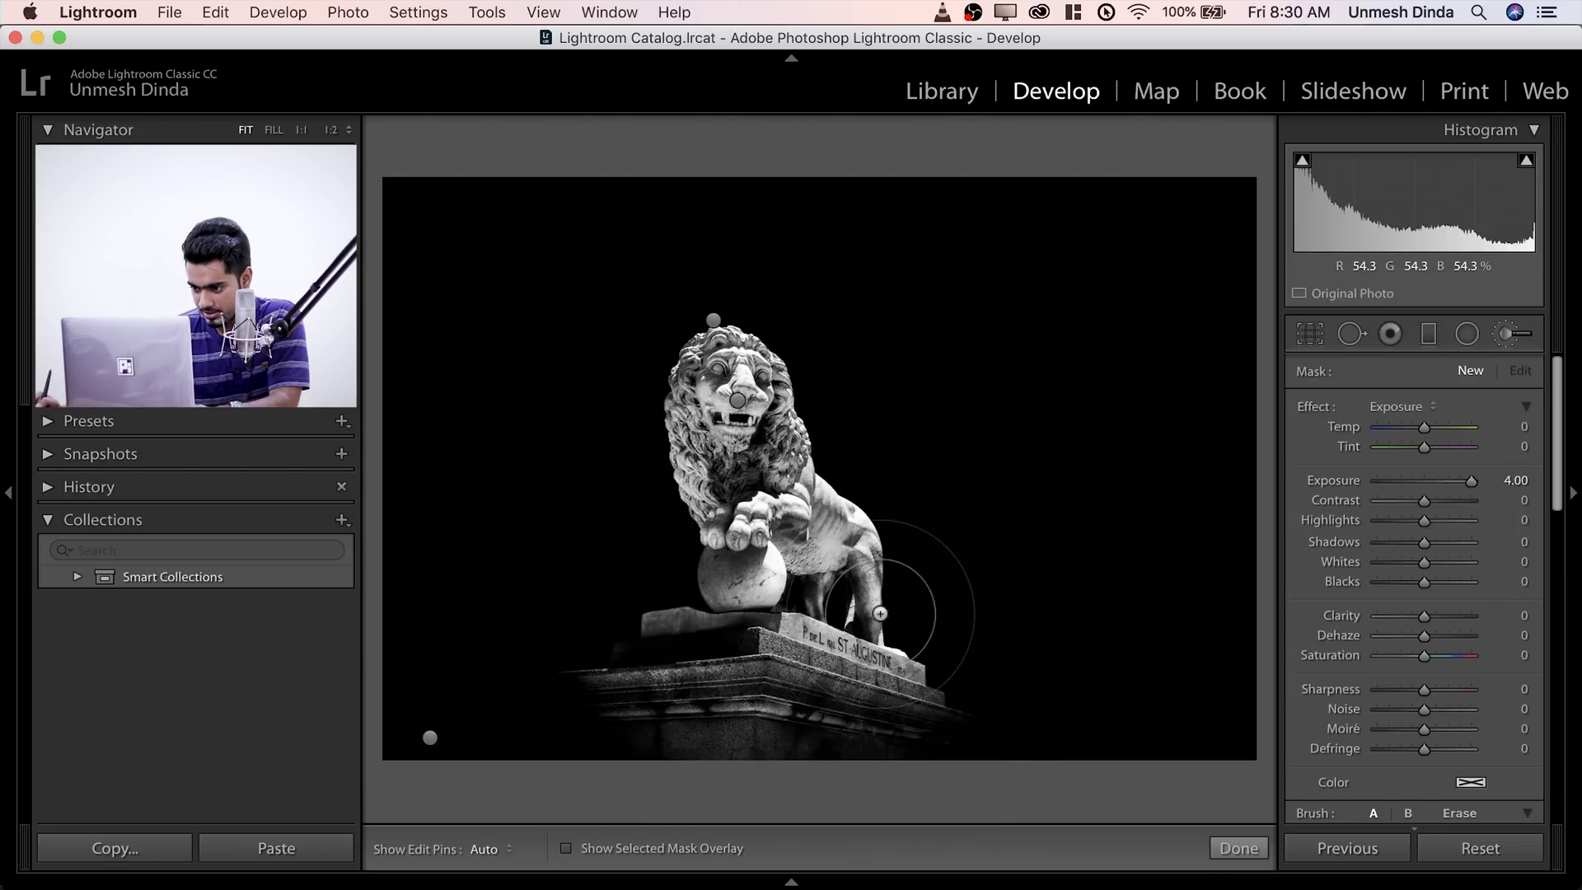
click(879, 613)
key(super+z)
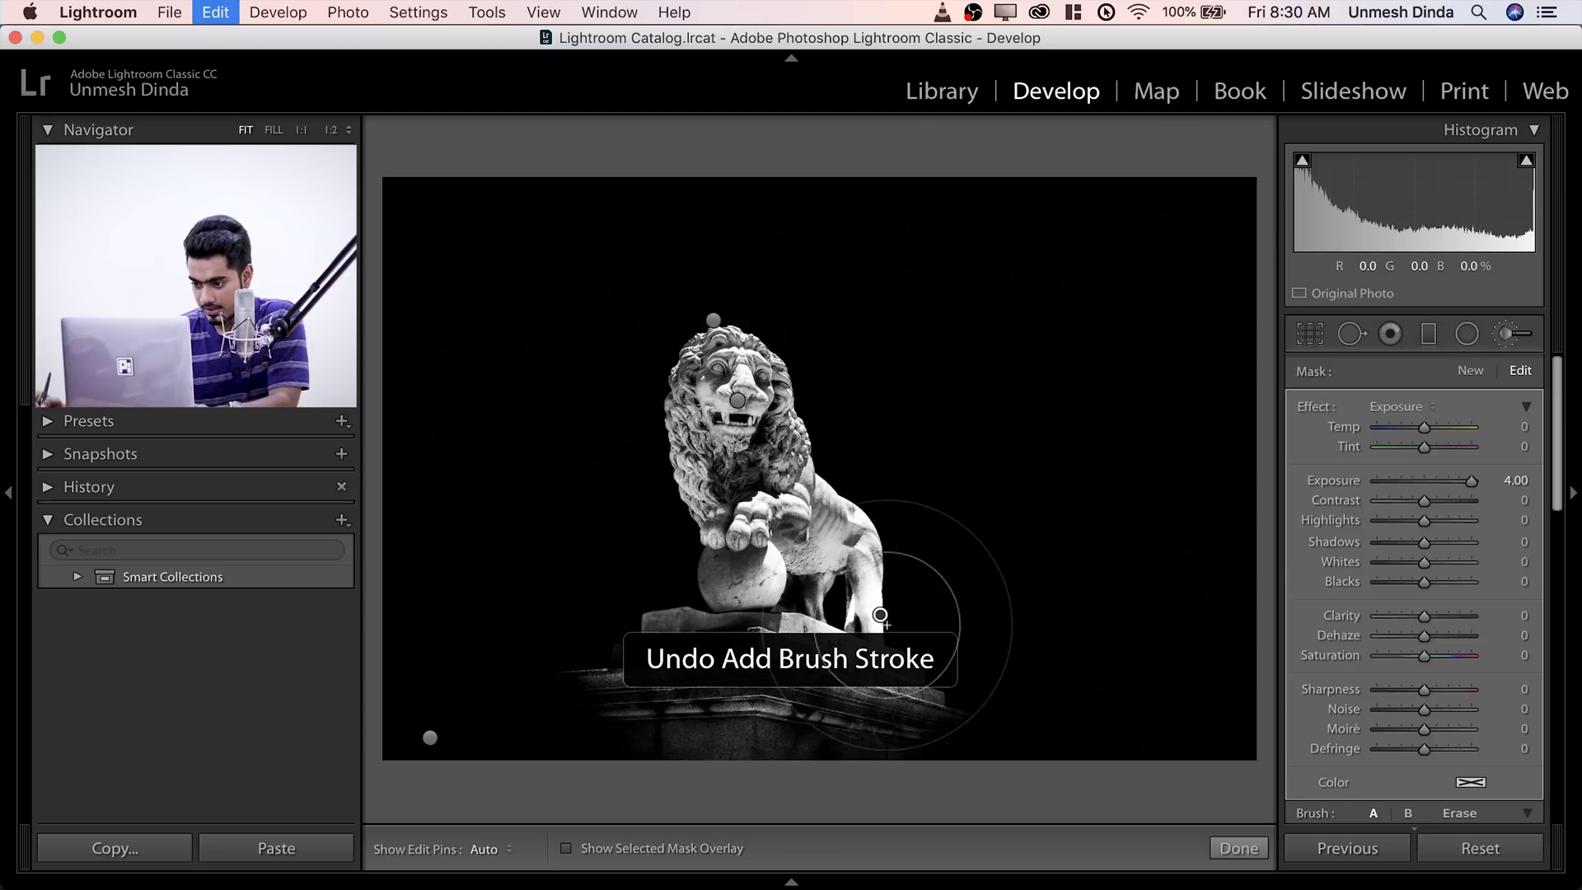
scroll(868, 617, up, 4)
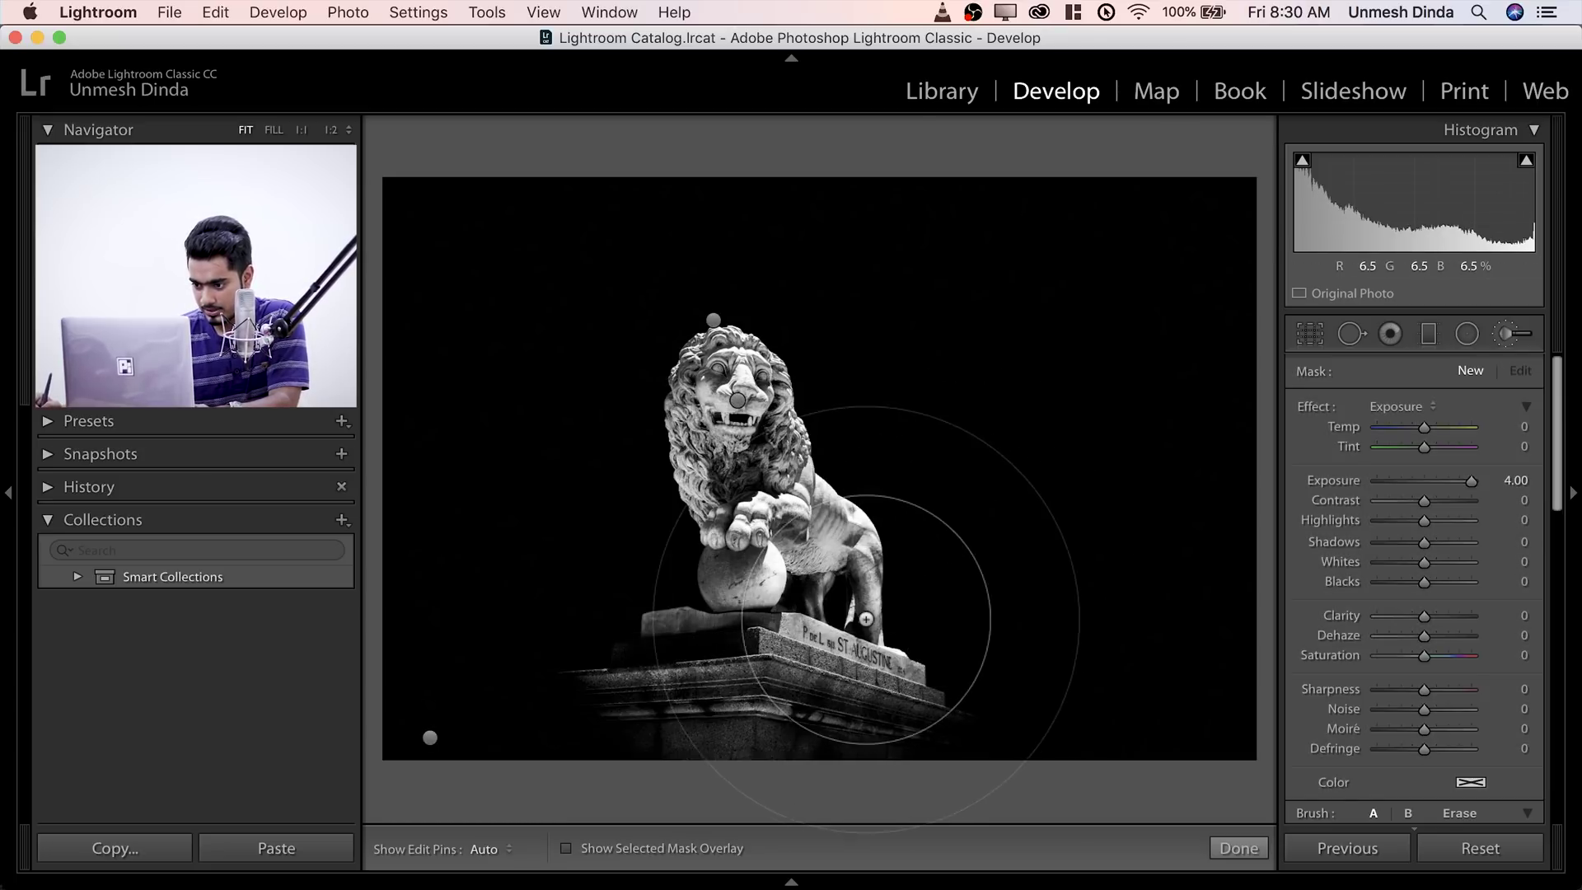
drag(855, 650, 917, 666)
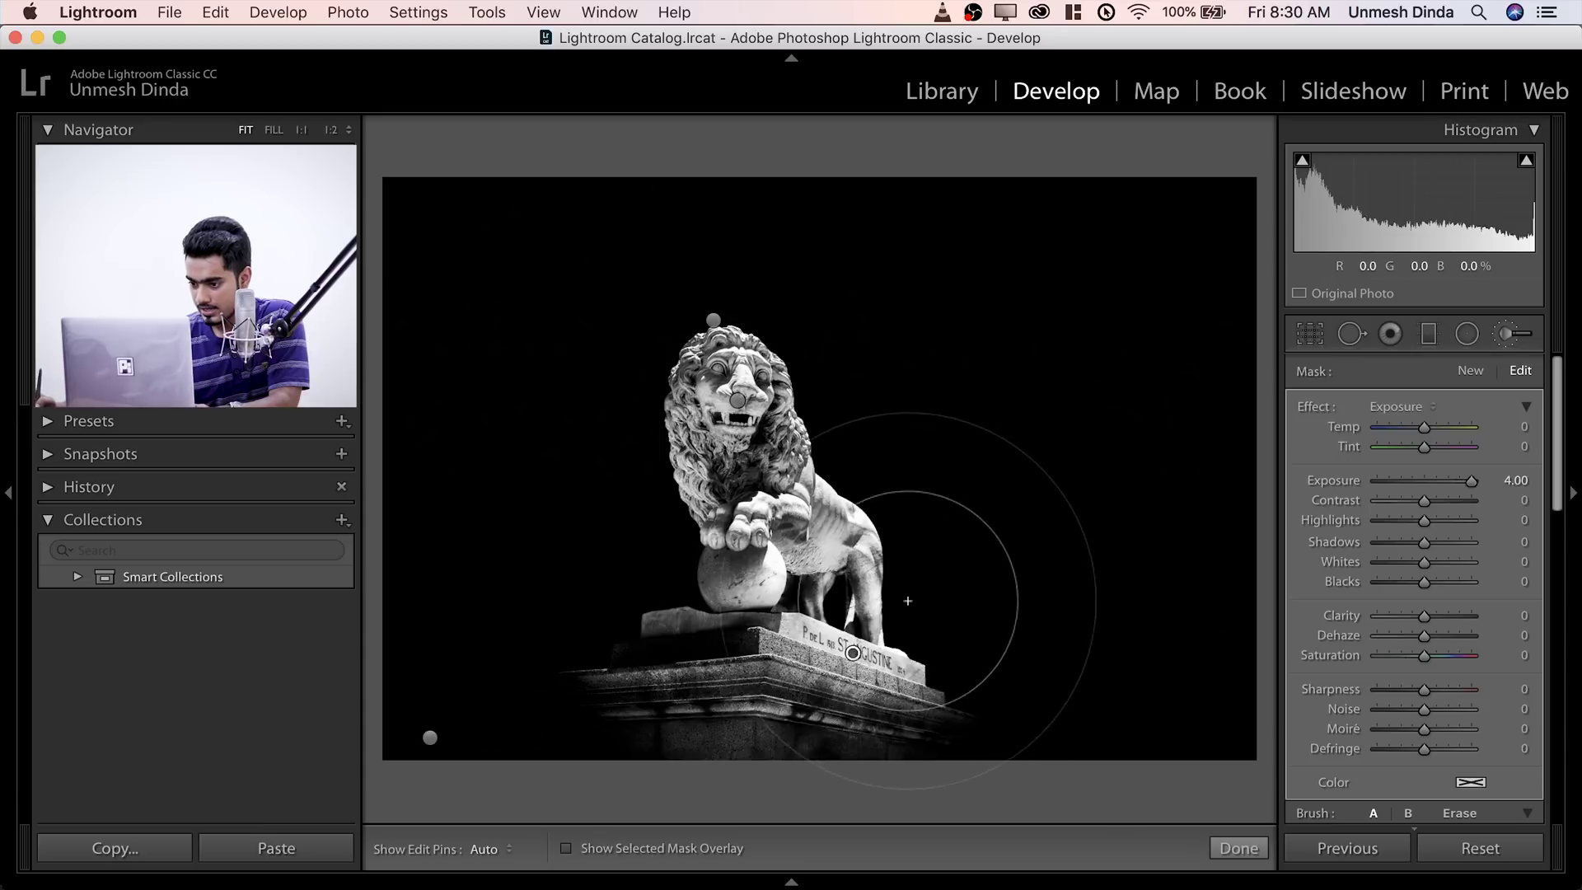
- Set the brush to Exposure 1.72 and Clarity 73, and close the Adjustment Brush
drag(1424, 486, 1457, 488)
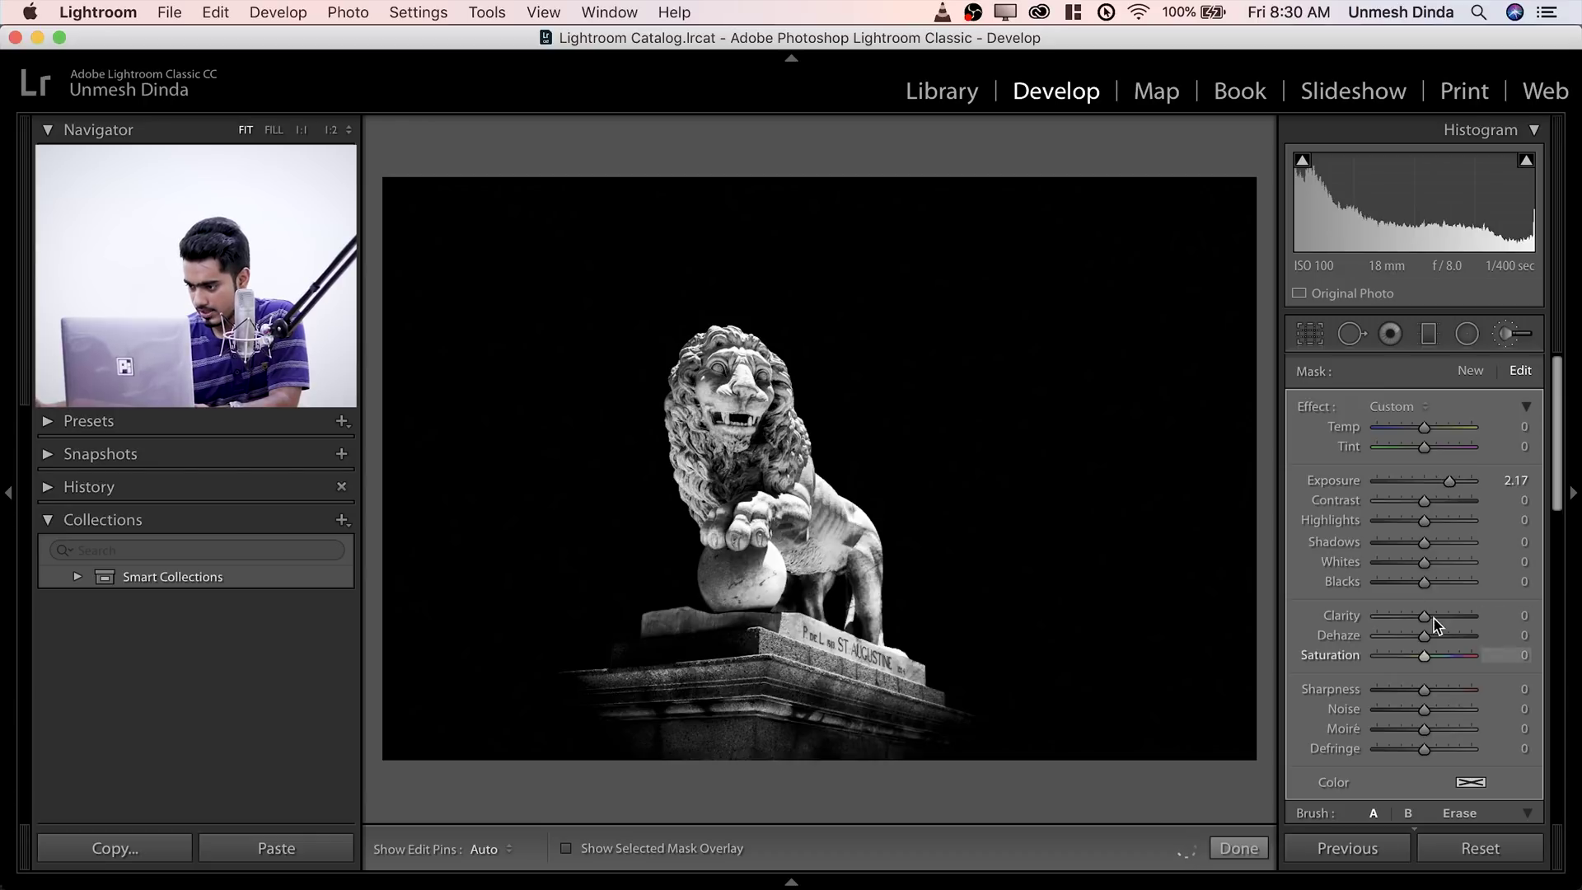
drag(1450, 485, 1446, 485)
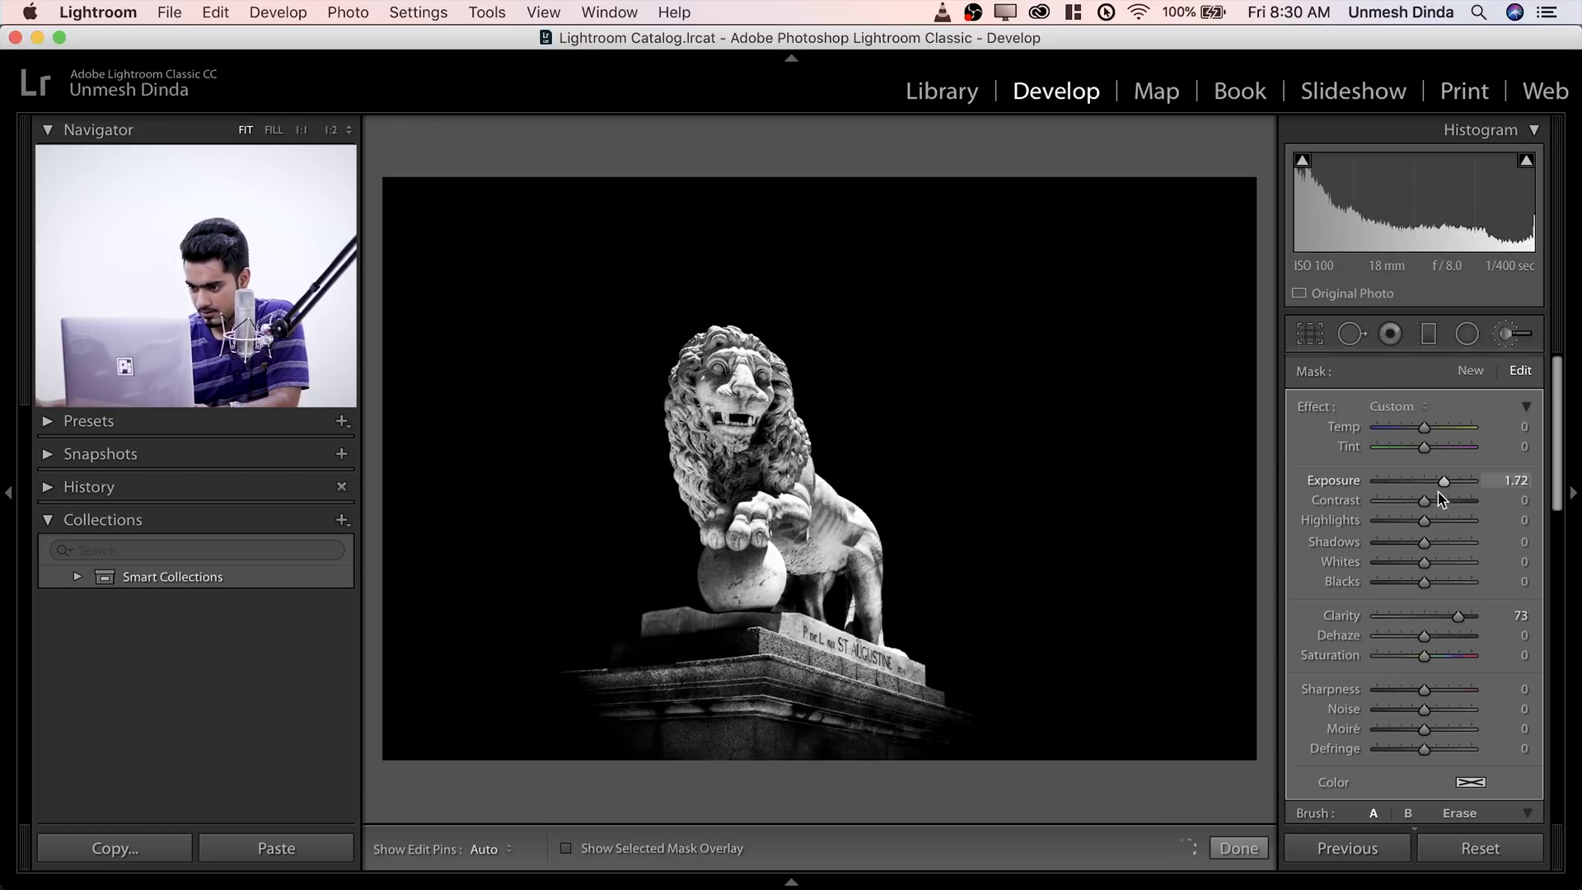
click(1508, 338)
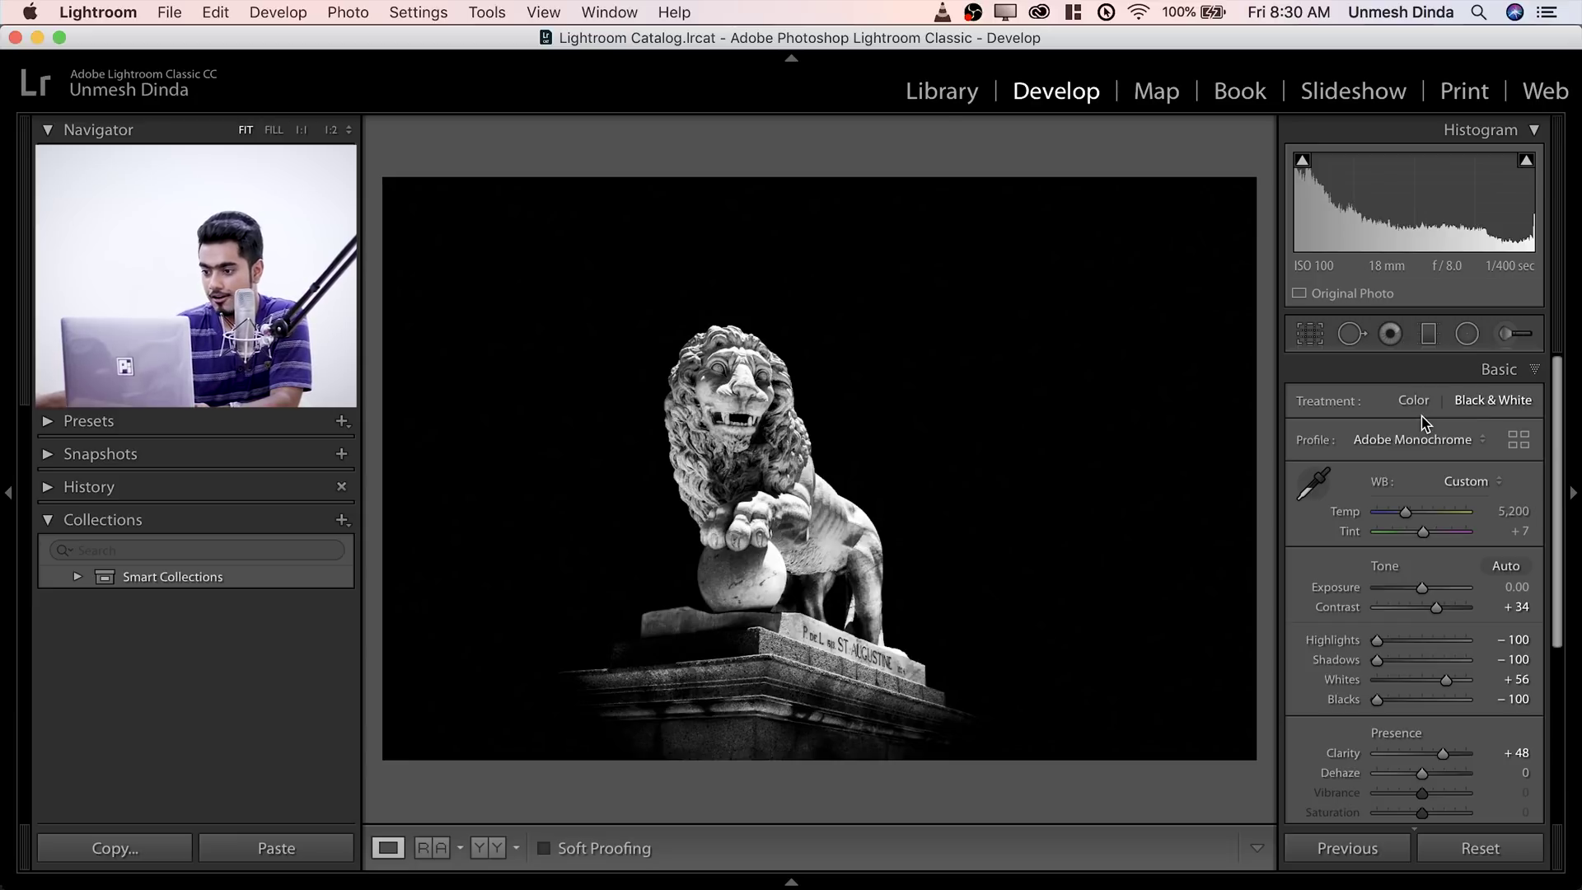
- Lift the tone curve's black point to about 9.8% to fade the black background to dark grey, then compare Before/After
drag(1553, 476, 1528, 641)
click(1516, 574)
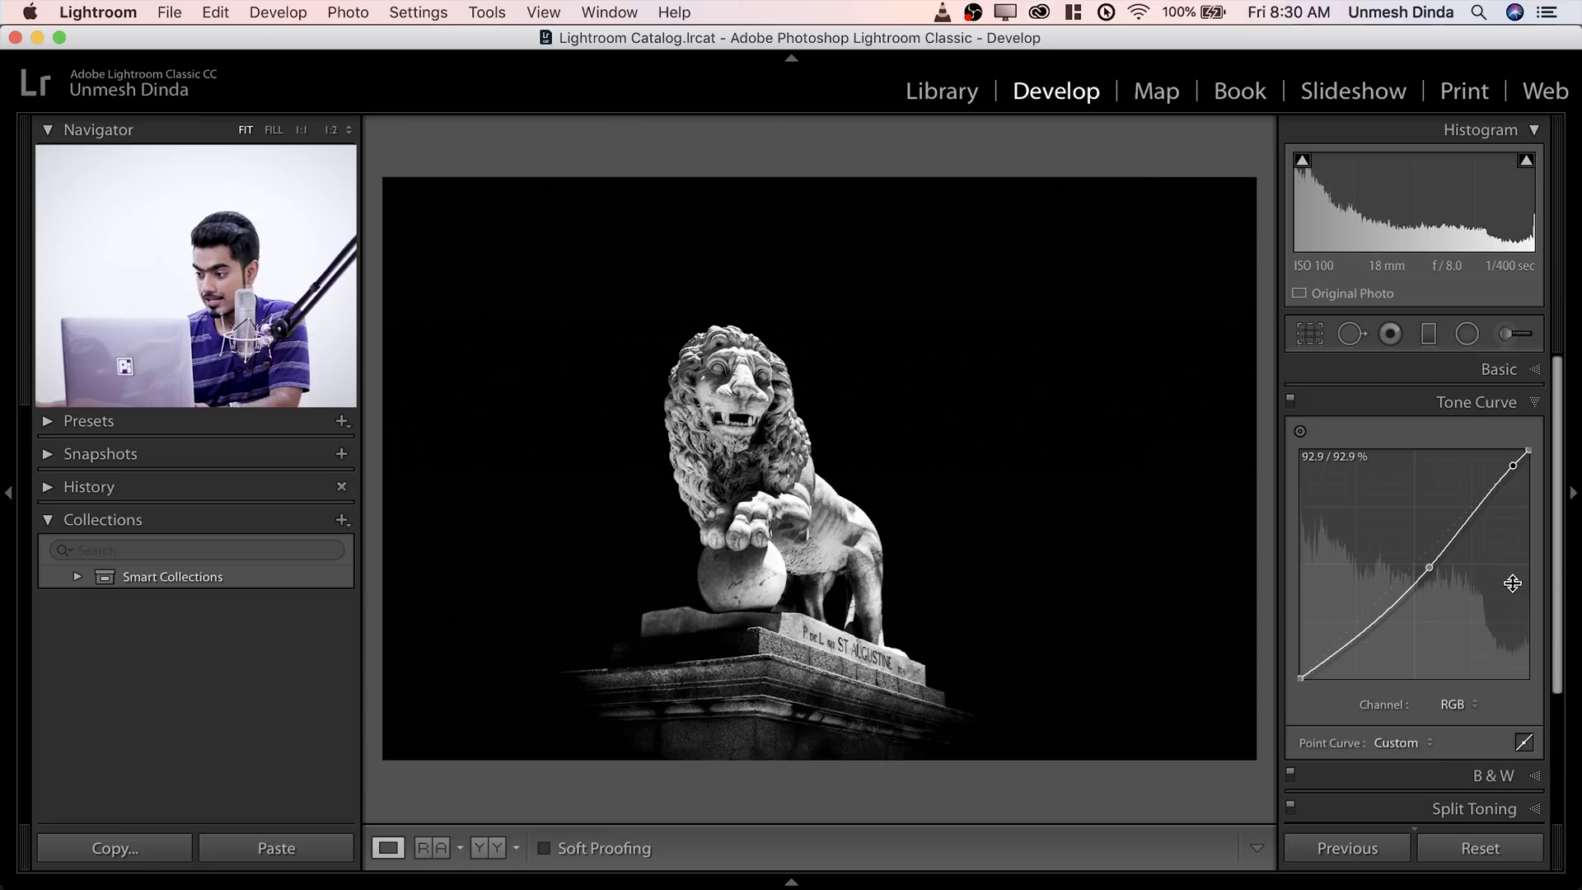
drag(1300, 677, 1303, 661)
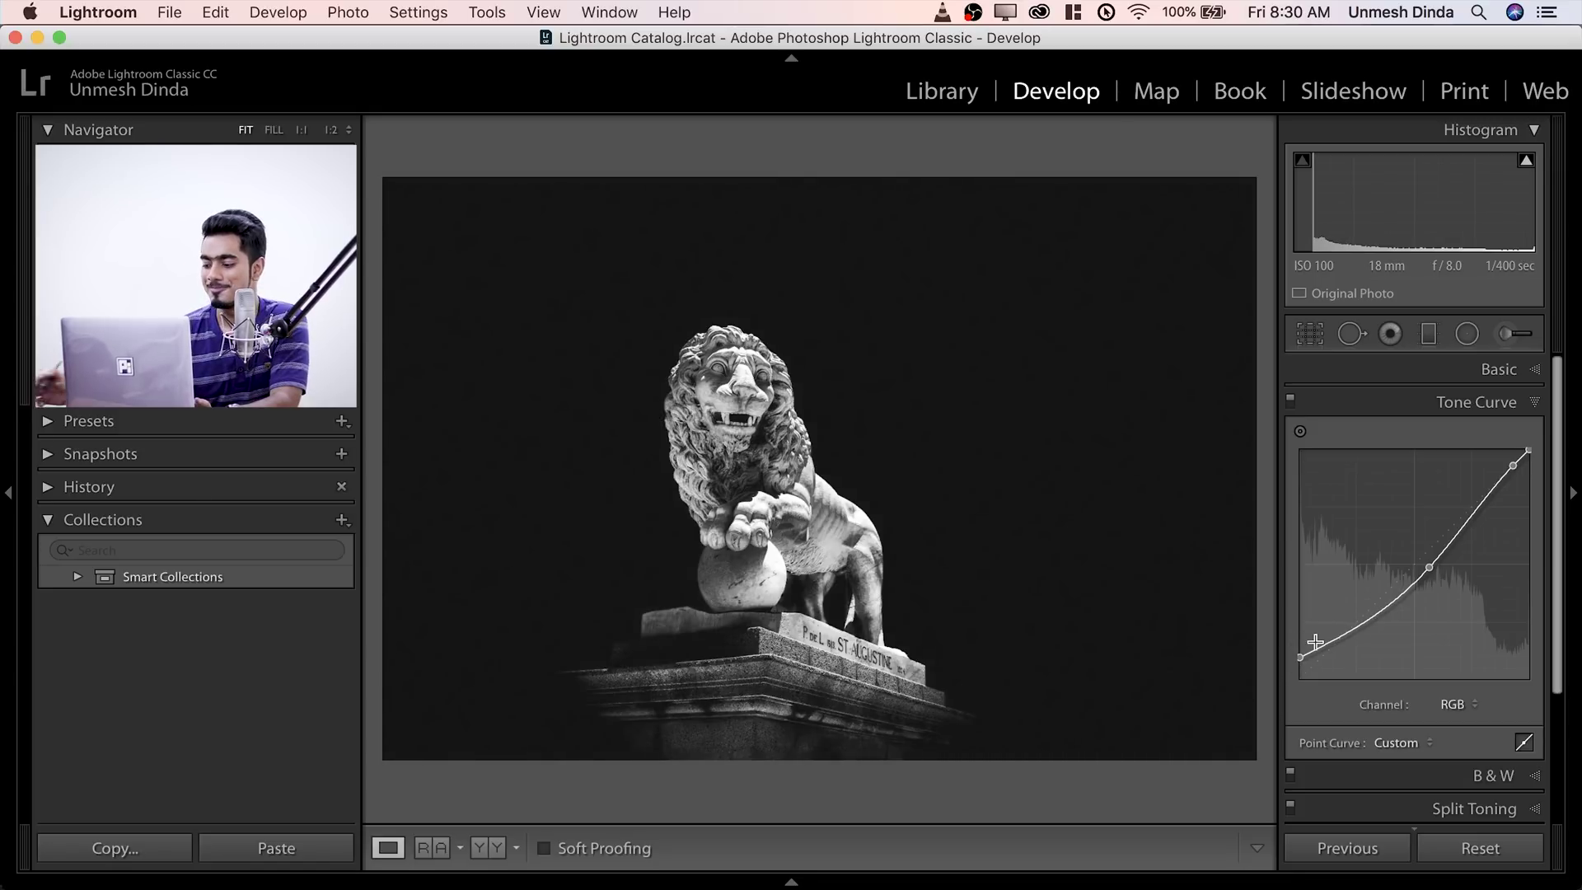
key(backslash)
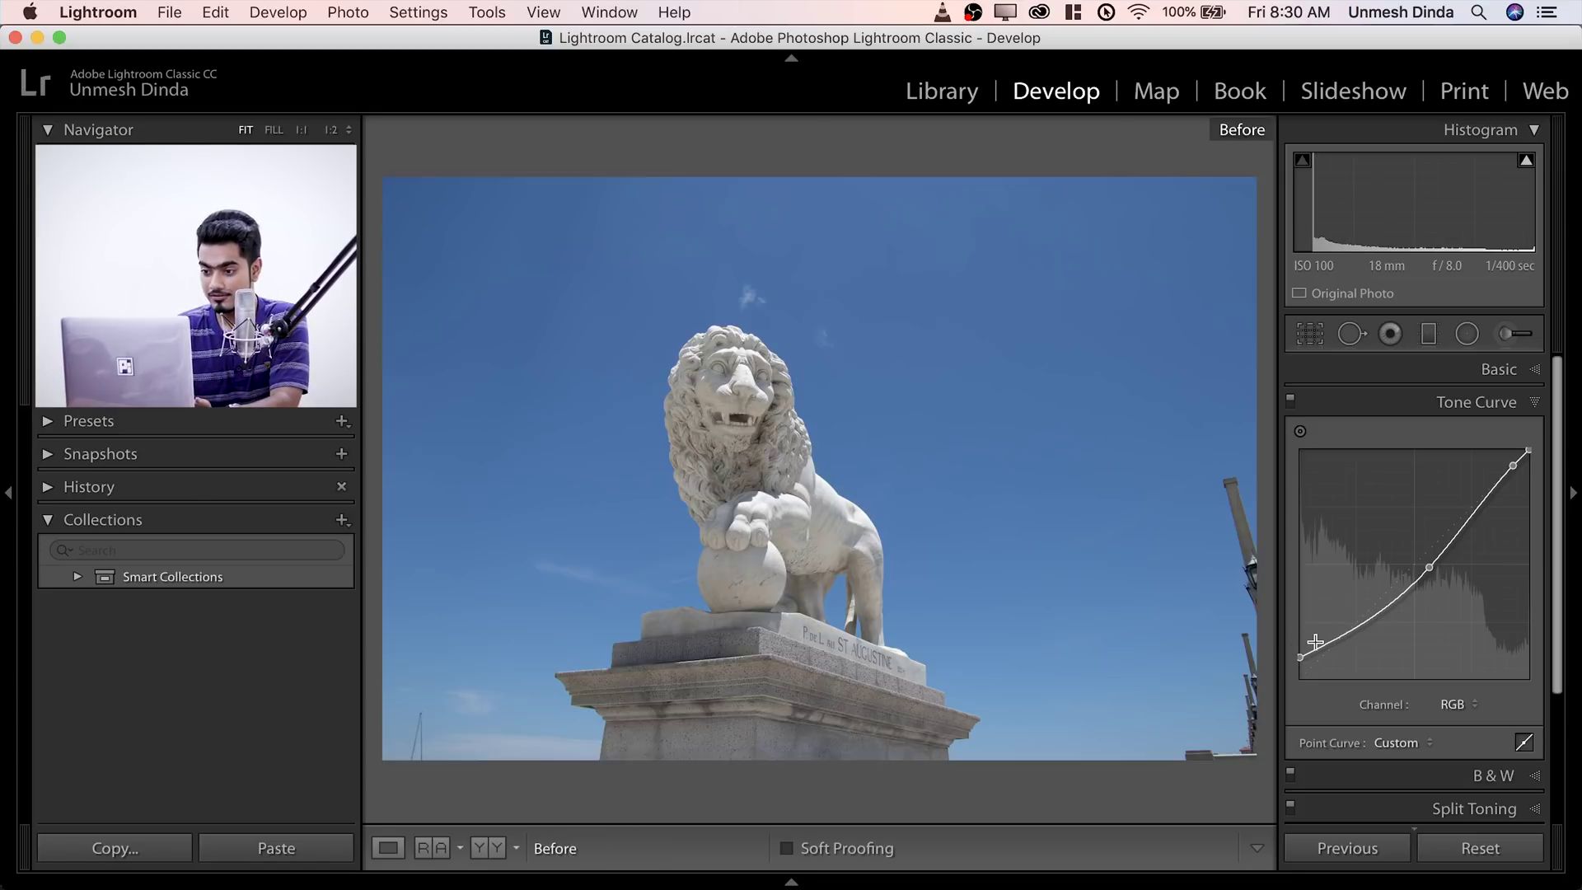
key(backslash)
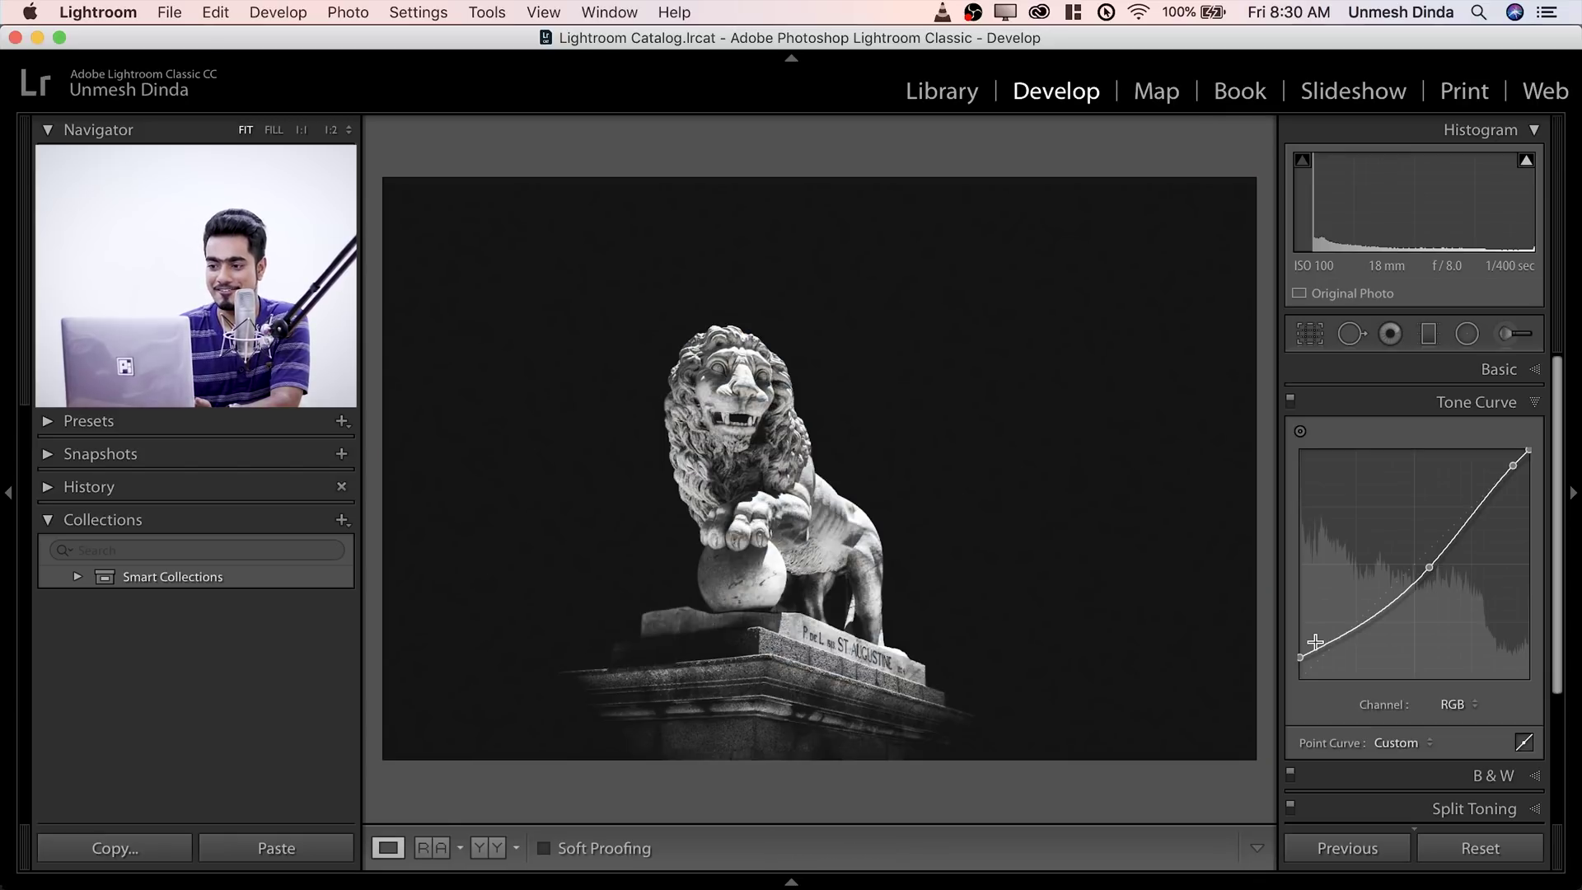